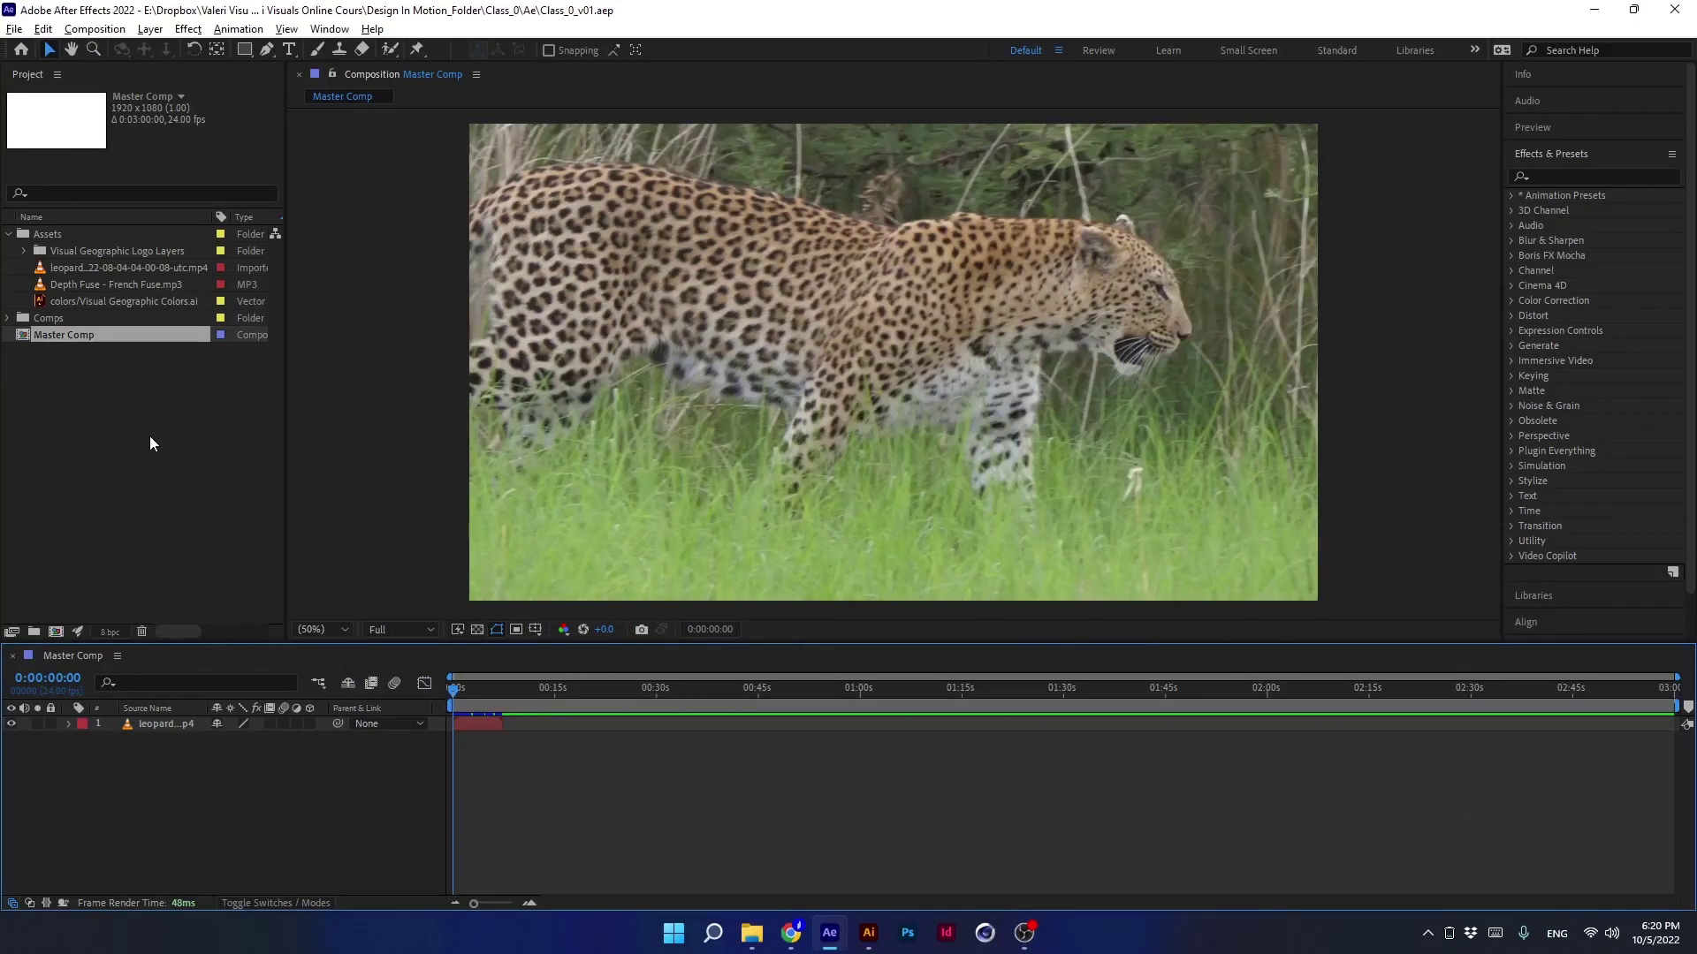
Collapse the Assets folder in the Project panel and focus the Master Comp viewer.
left_click(353, 263)
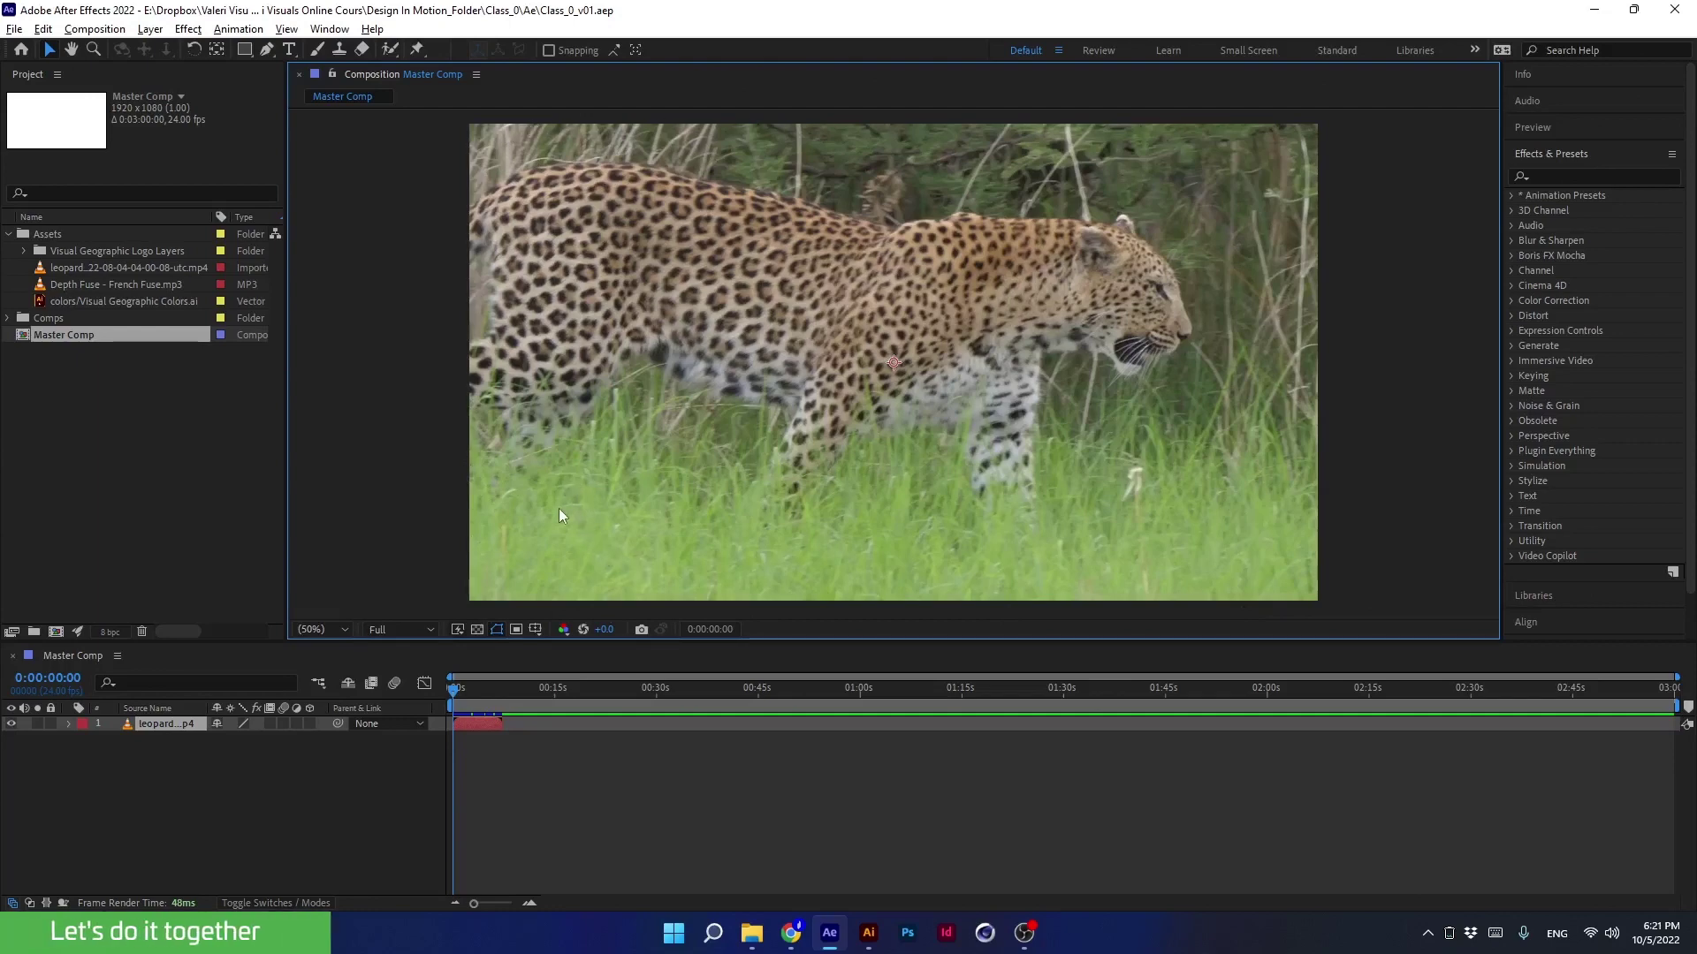
left_click(9, 236)
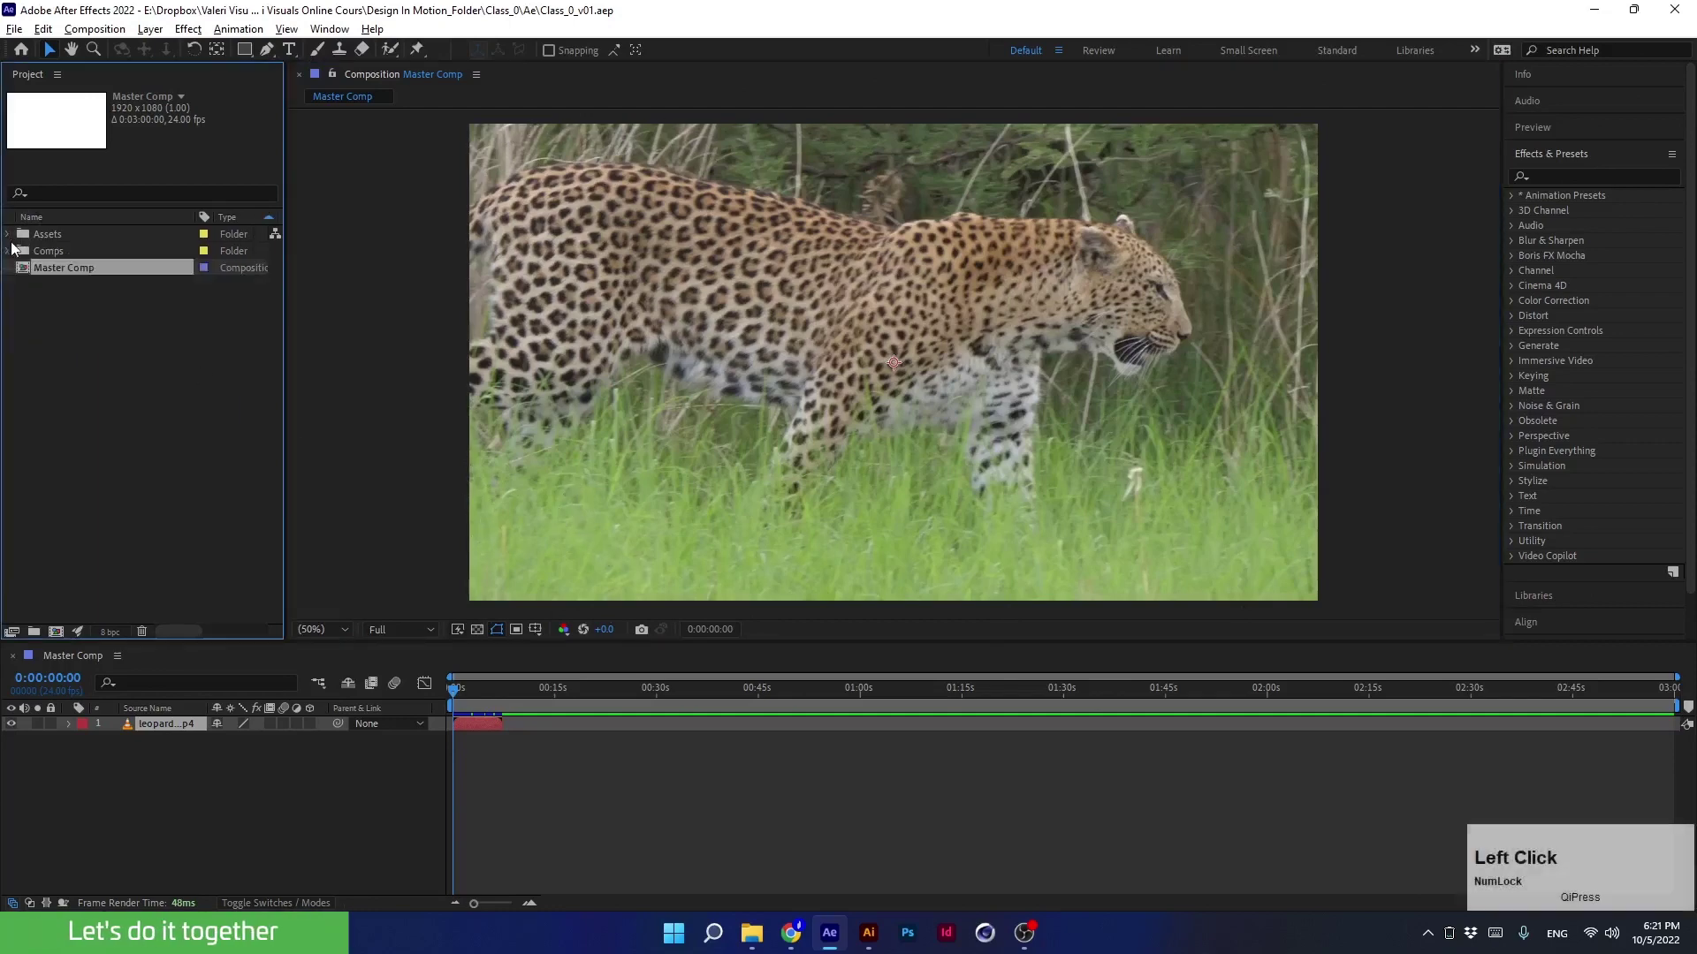
left_click(351, 452)
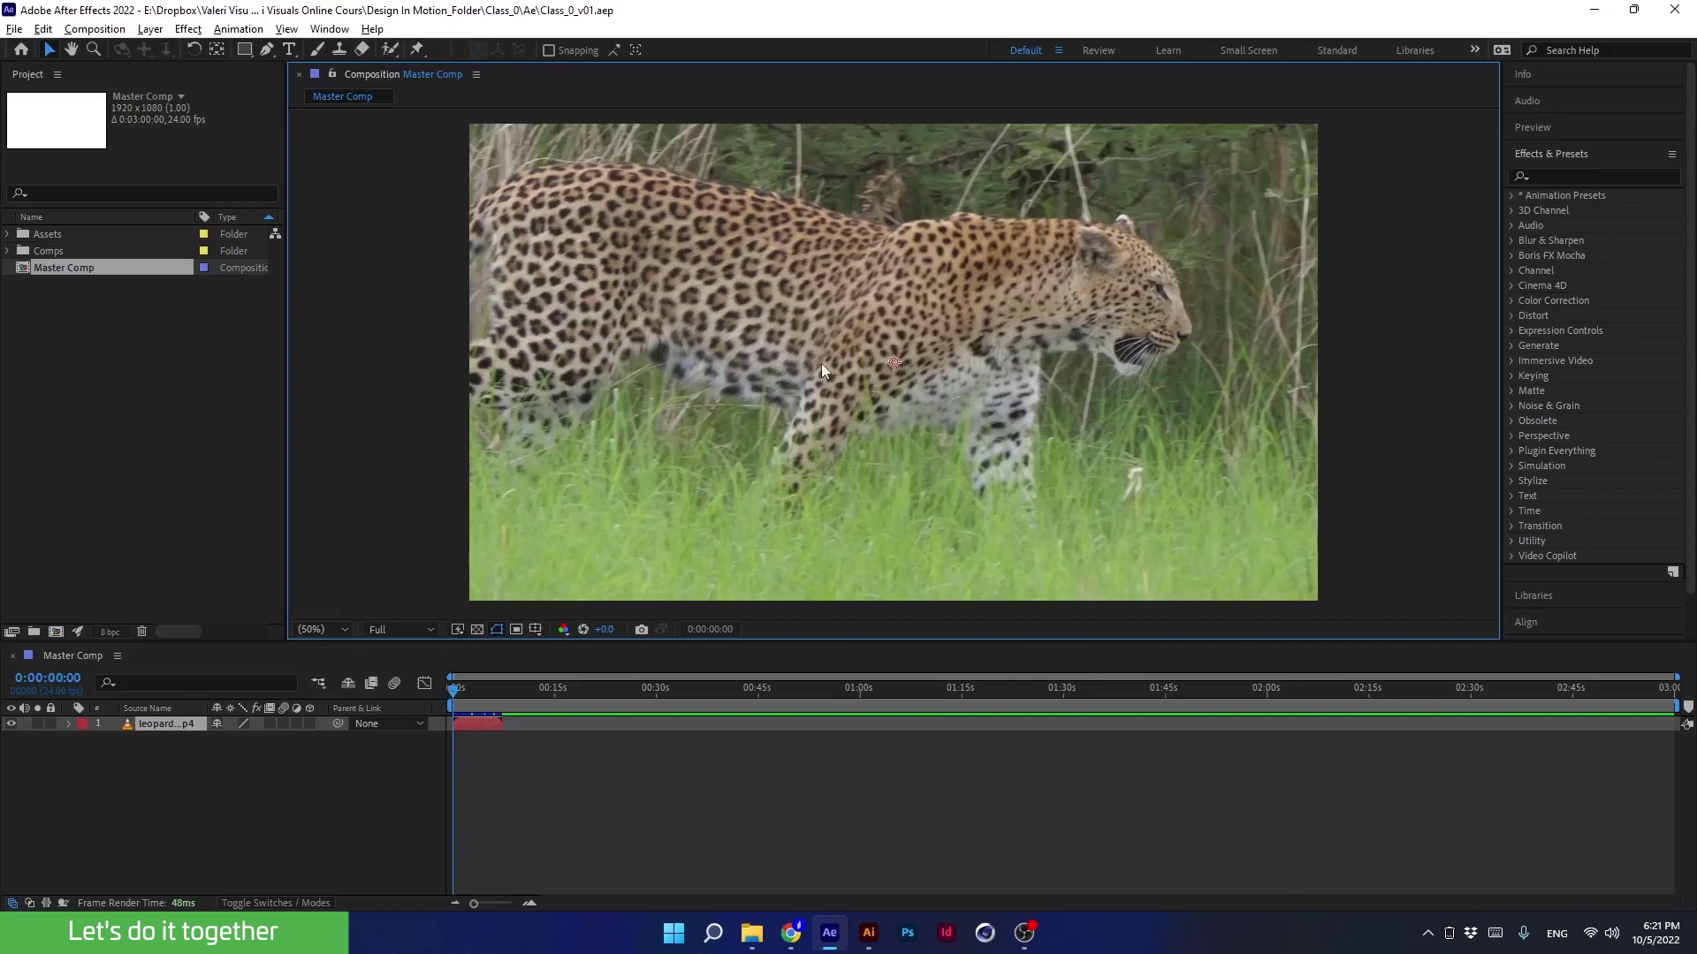
Zoom the leopard comp out and in, then set magnification back to Fit.
scroll(813, 353, "down", 2)
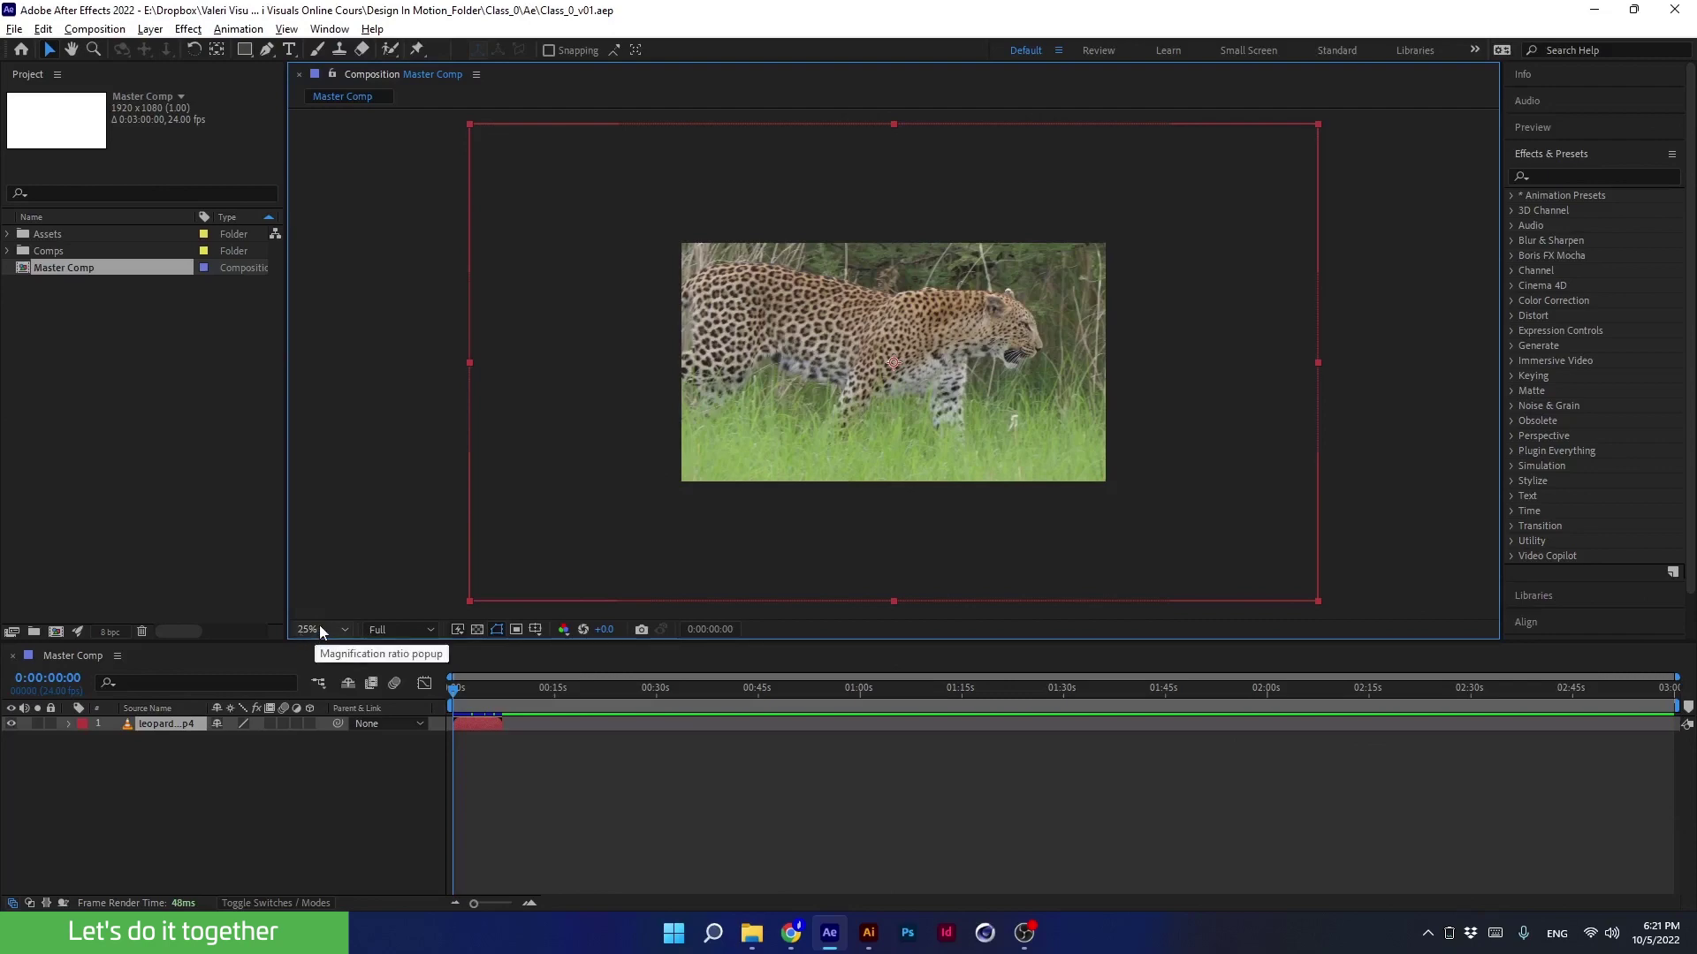
scroll(559, 516, "up", 5)
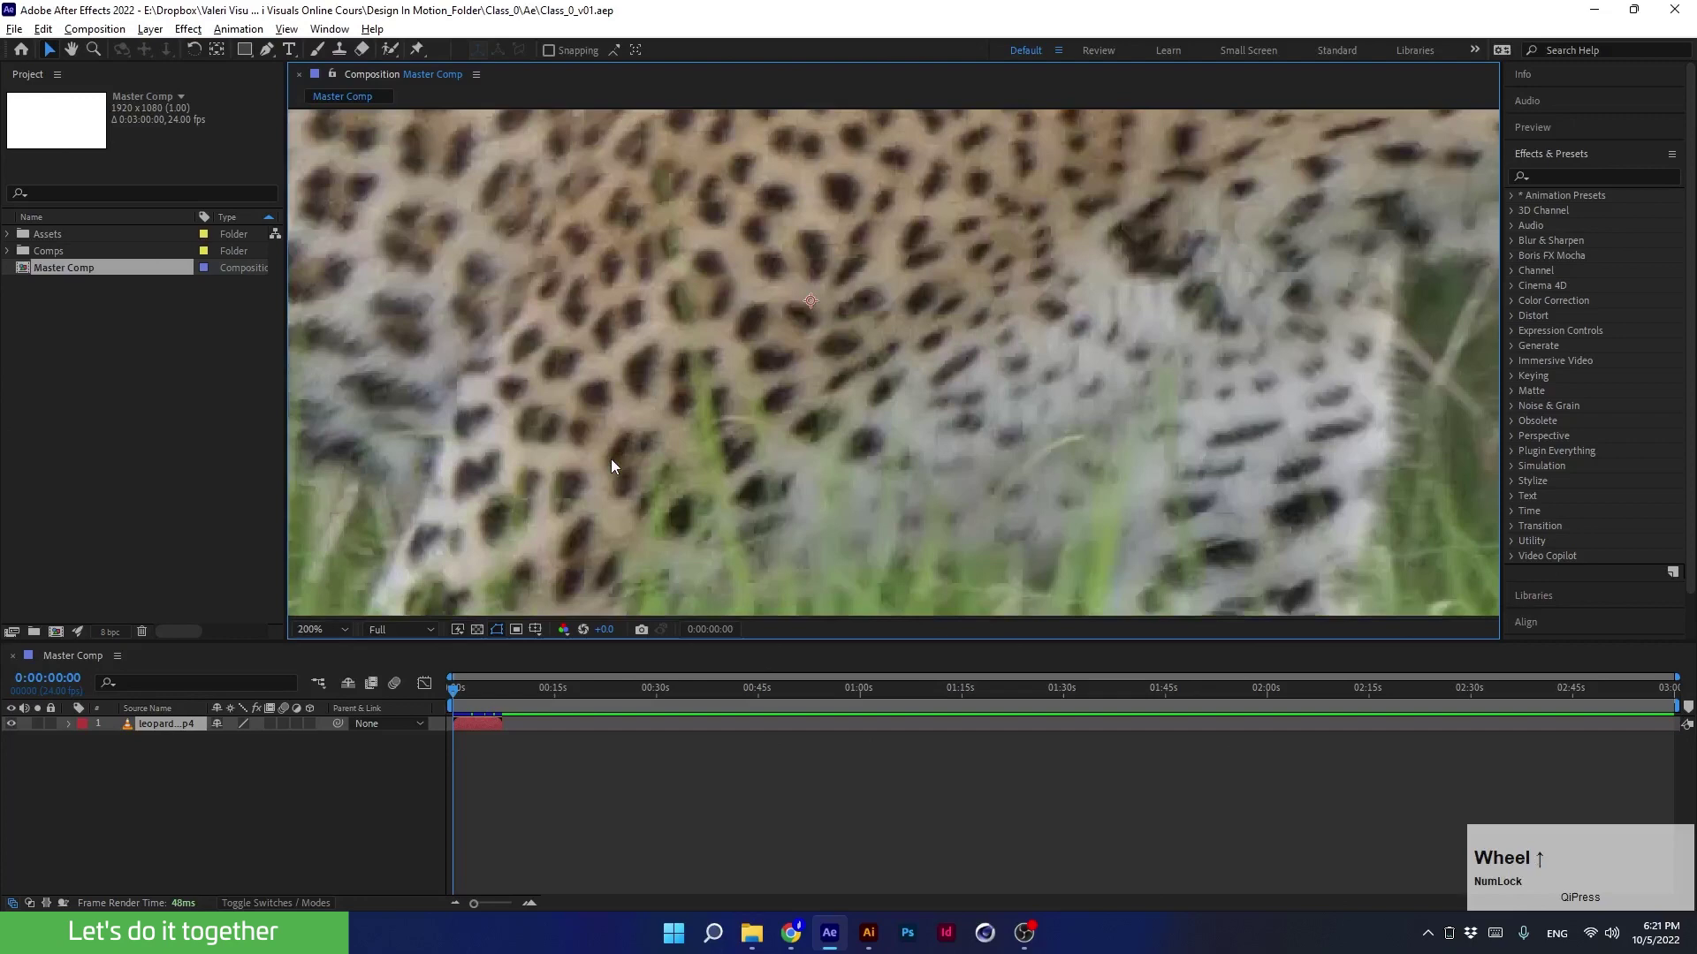
scroll(611, 459, "down", 6)
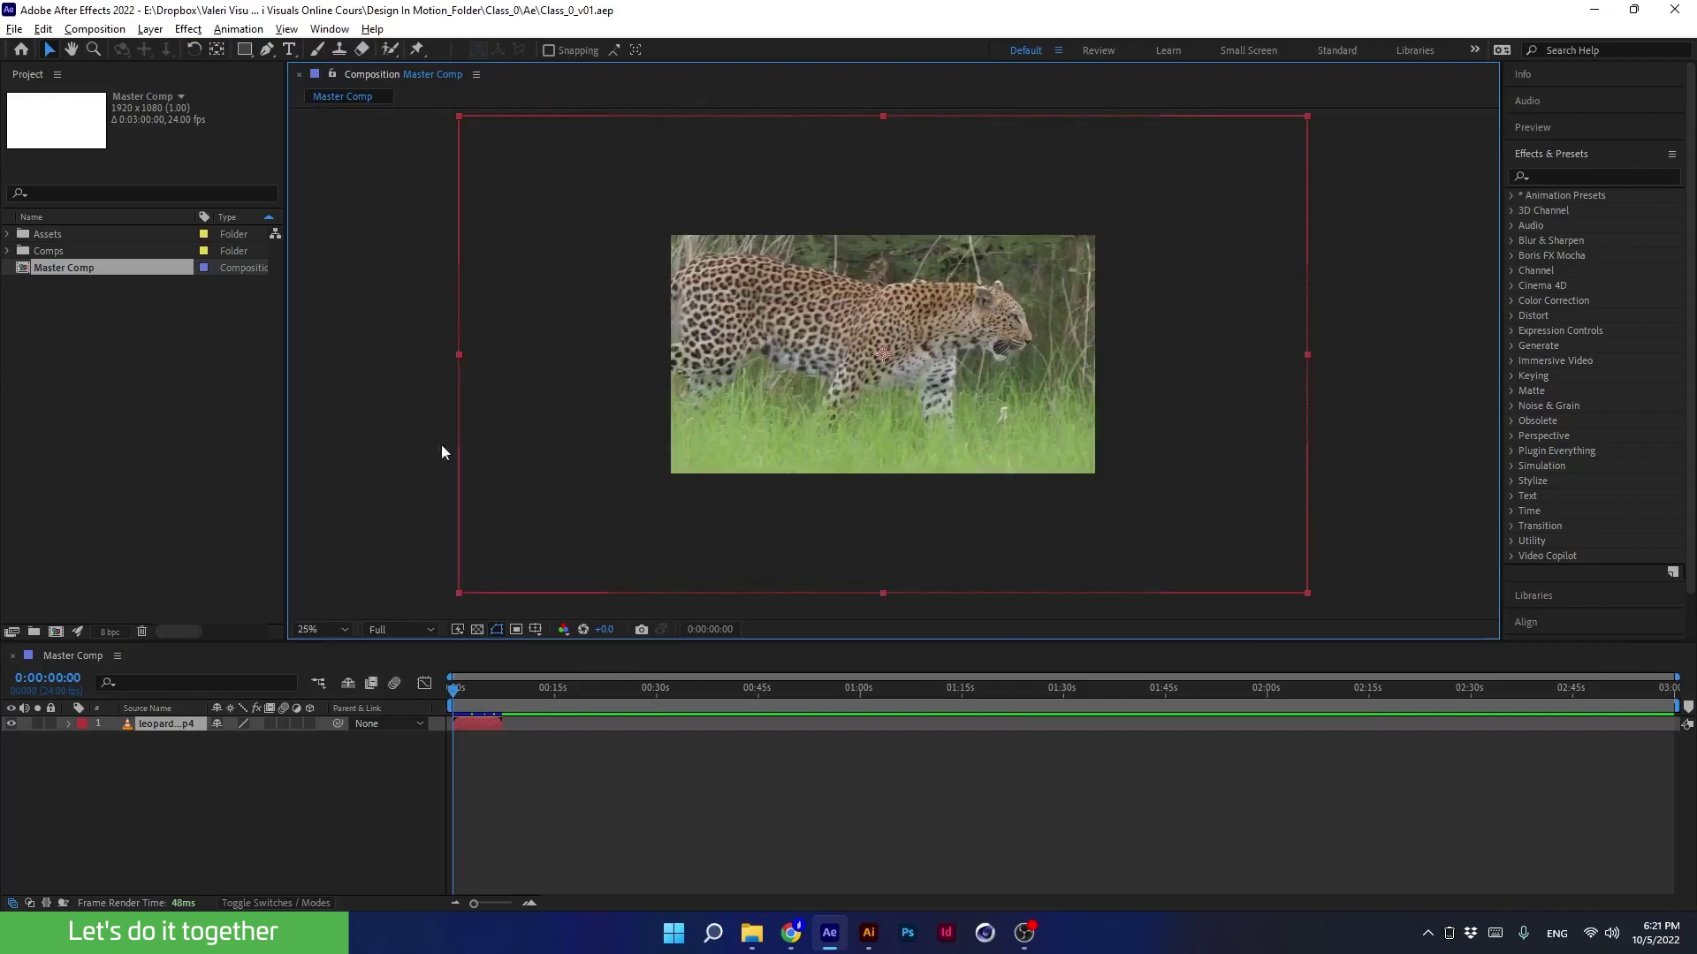
left_click(309, 633)
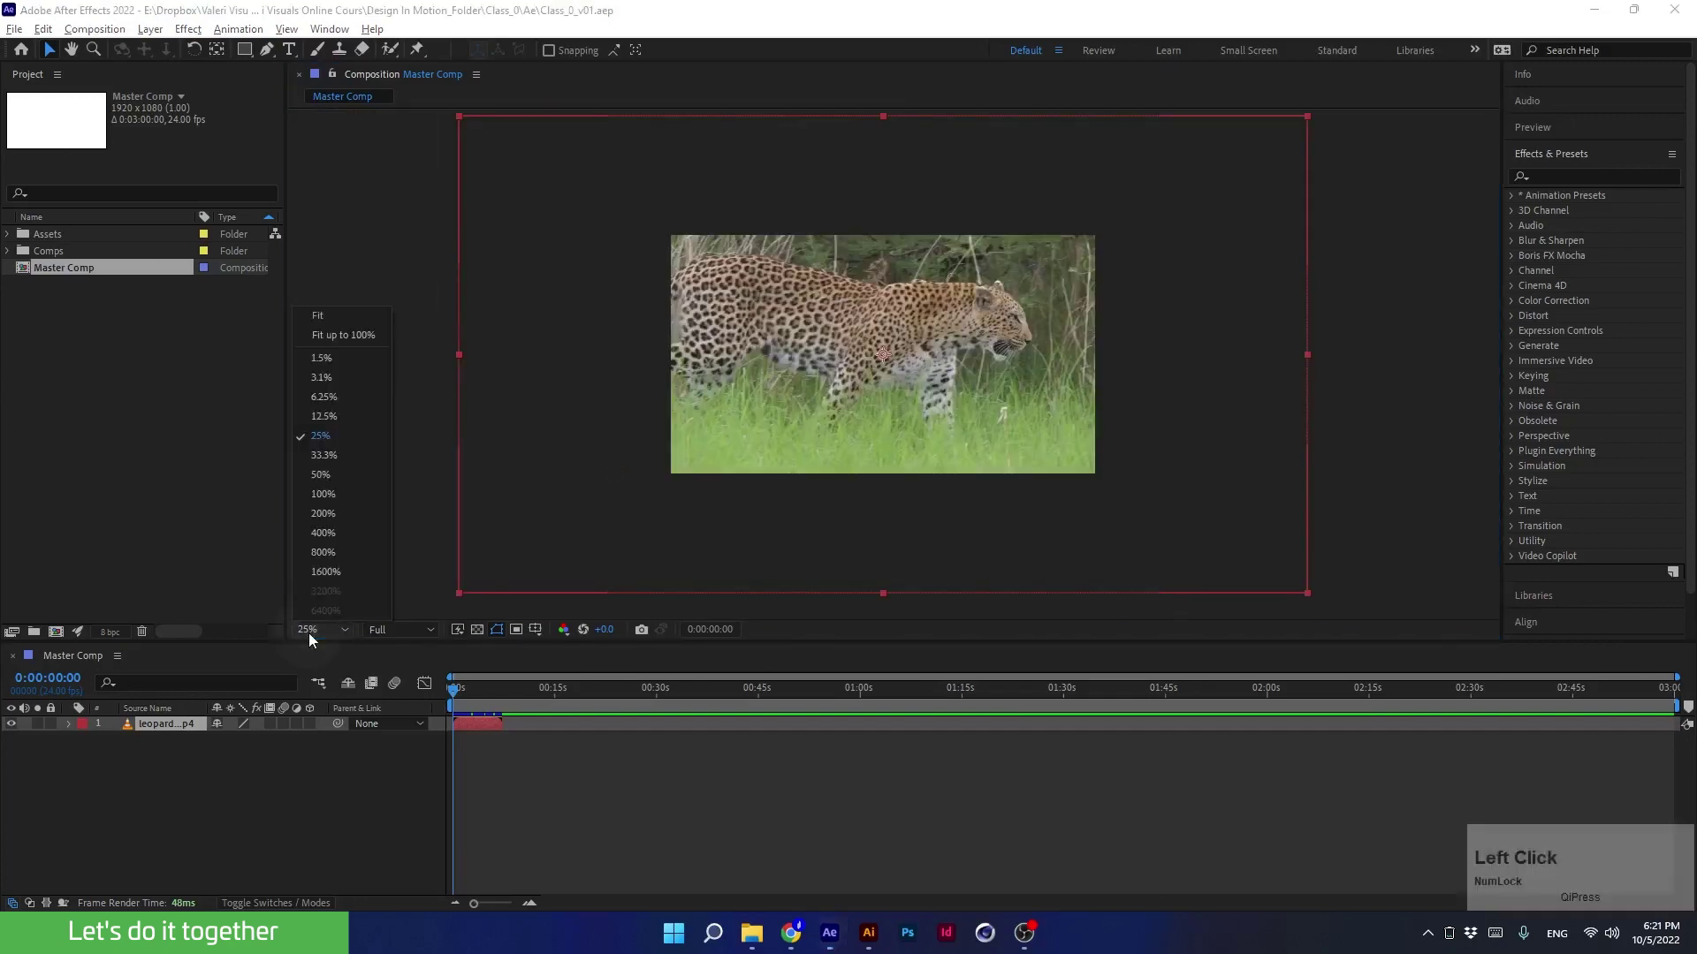
left_click(316, 317)
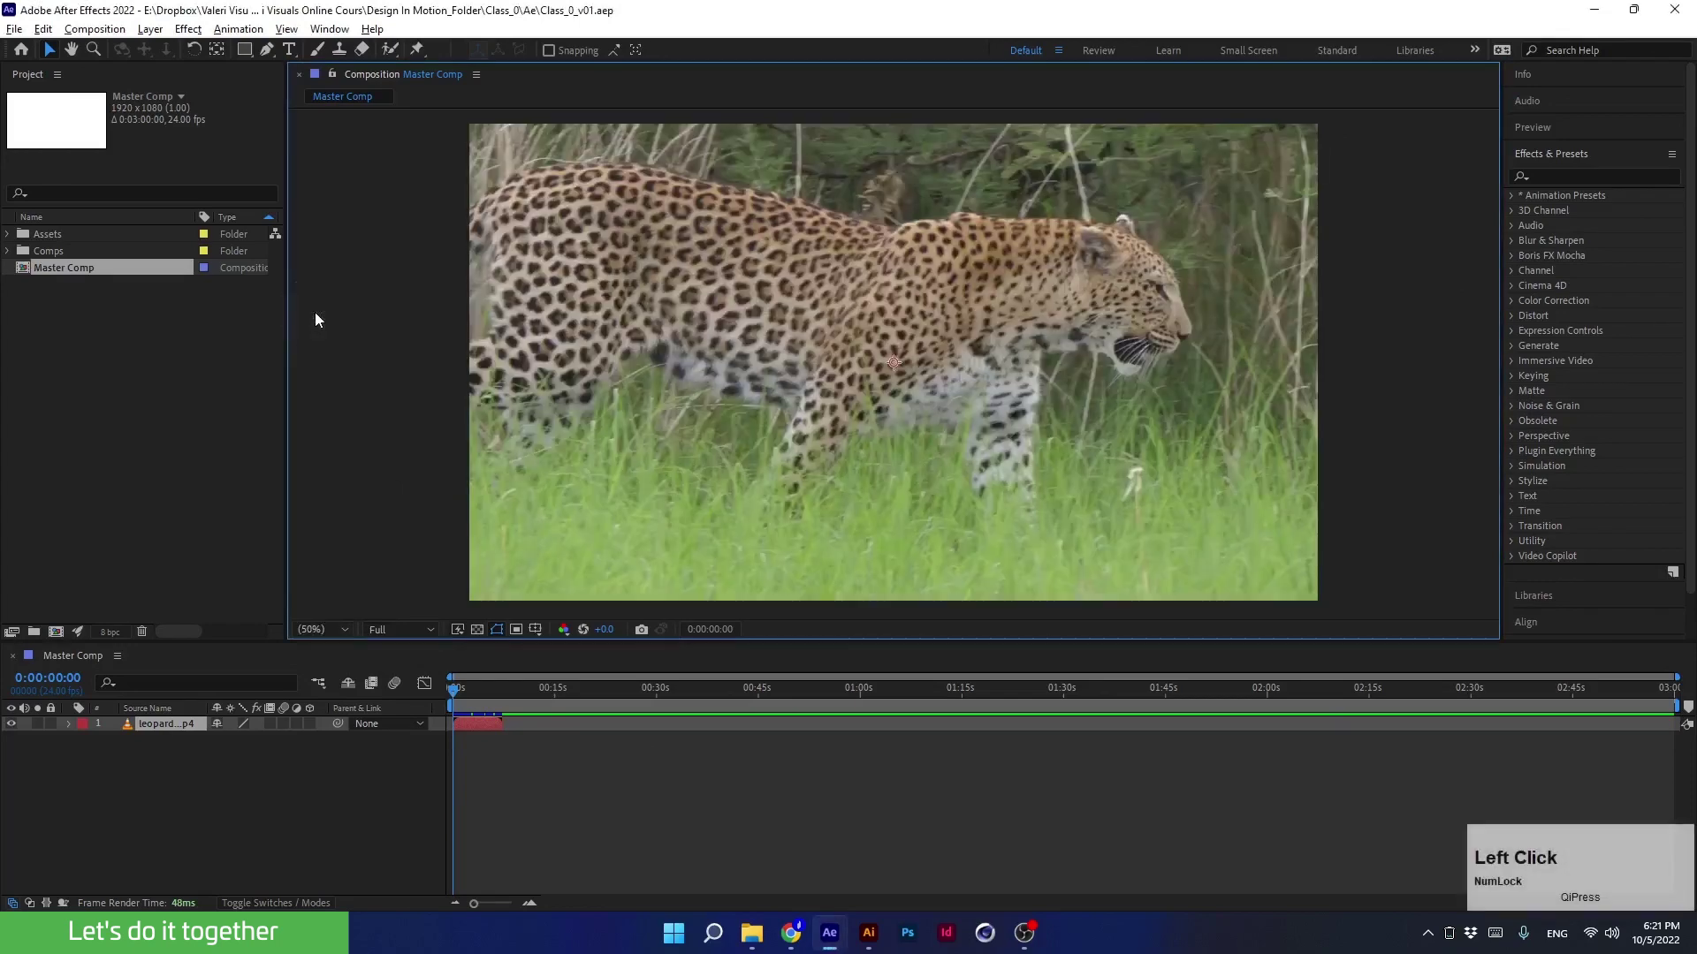
mouse_move(907, 639)
left_mouse_down()
mouse_move(894, 674)
mouse_move(910, 773)
mouse_move(913, 538)
mouse_move(909, 641)
left_mouse_up()
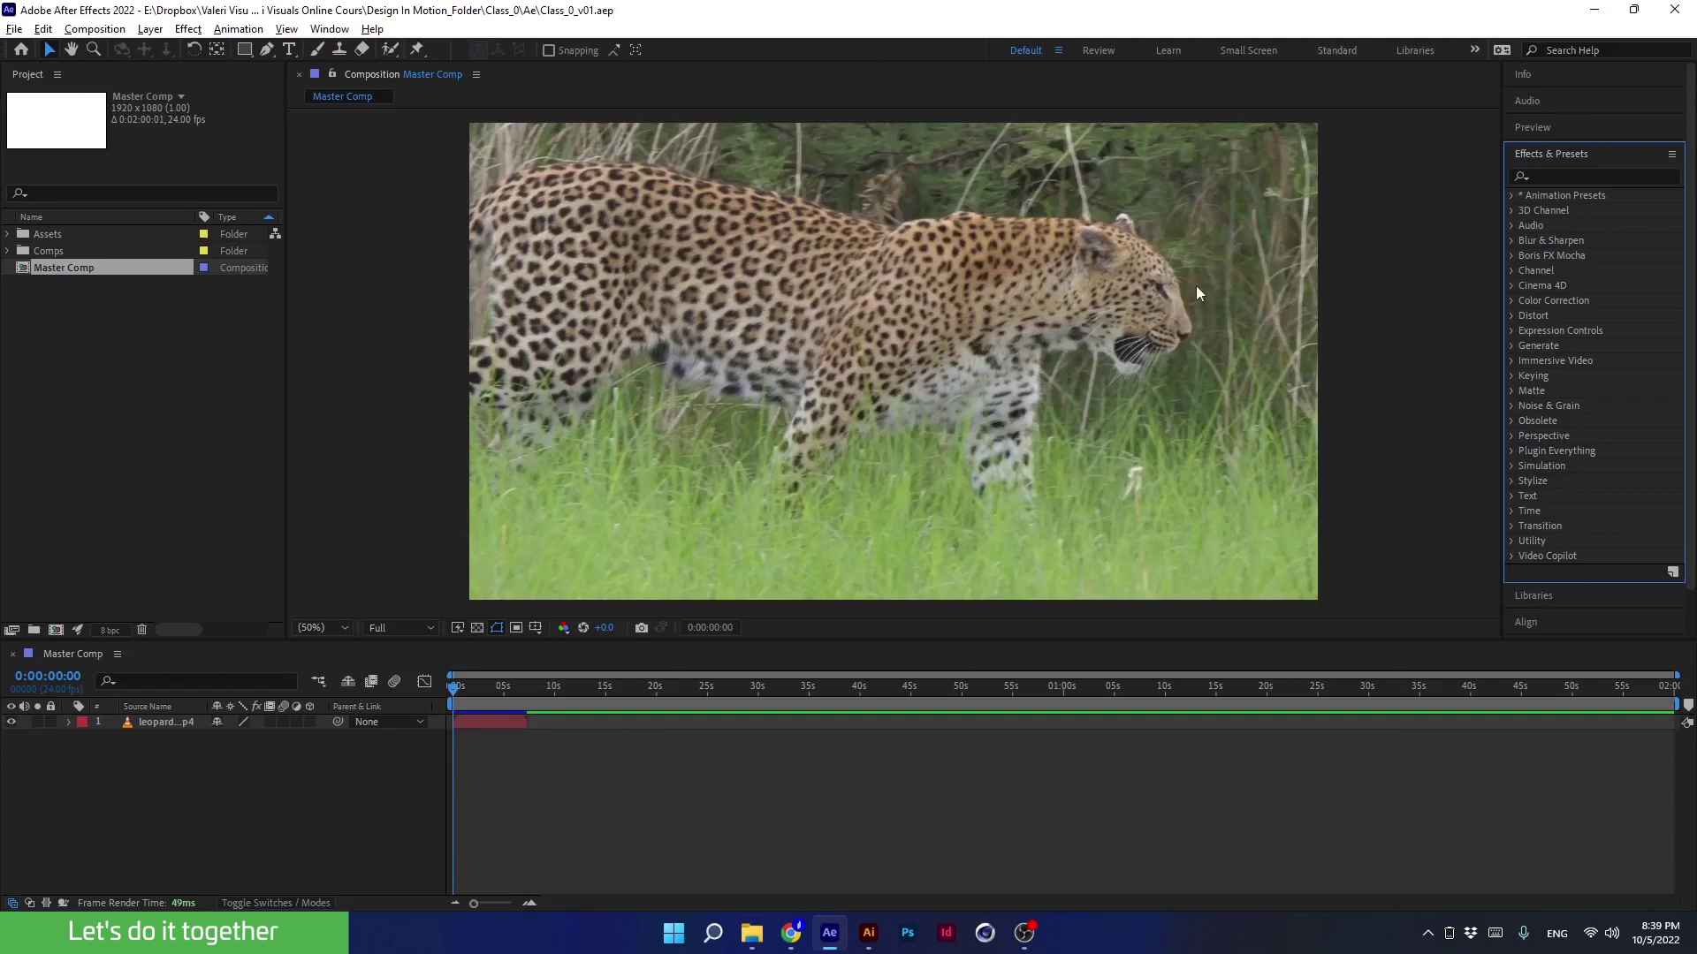
Zoom the leopard footage to 100% and pan with the Hand tool toward its head.
scroll(1191, 286, "up", 2)
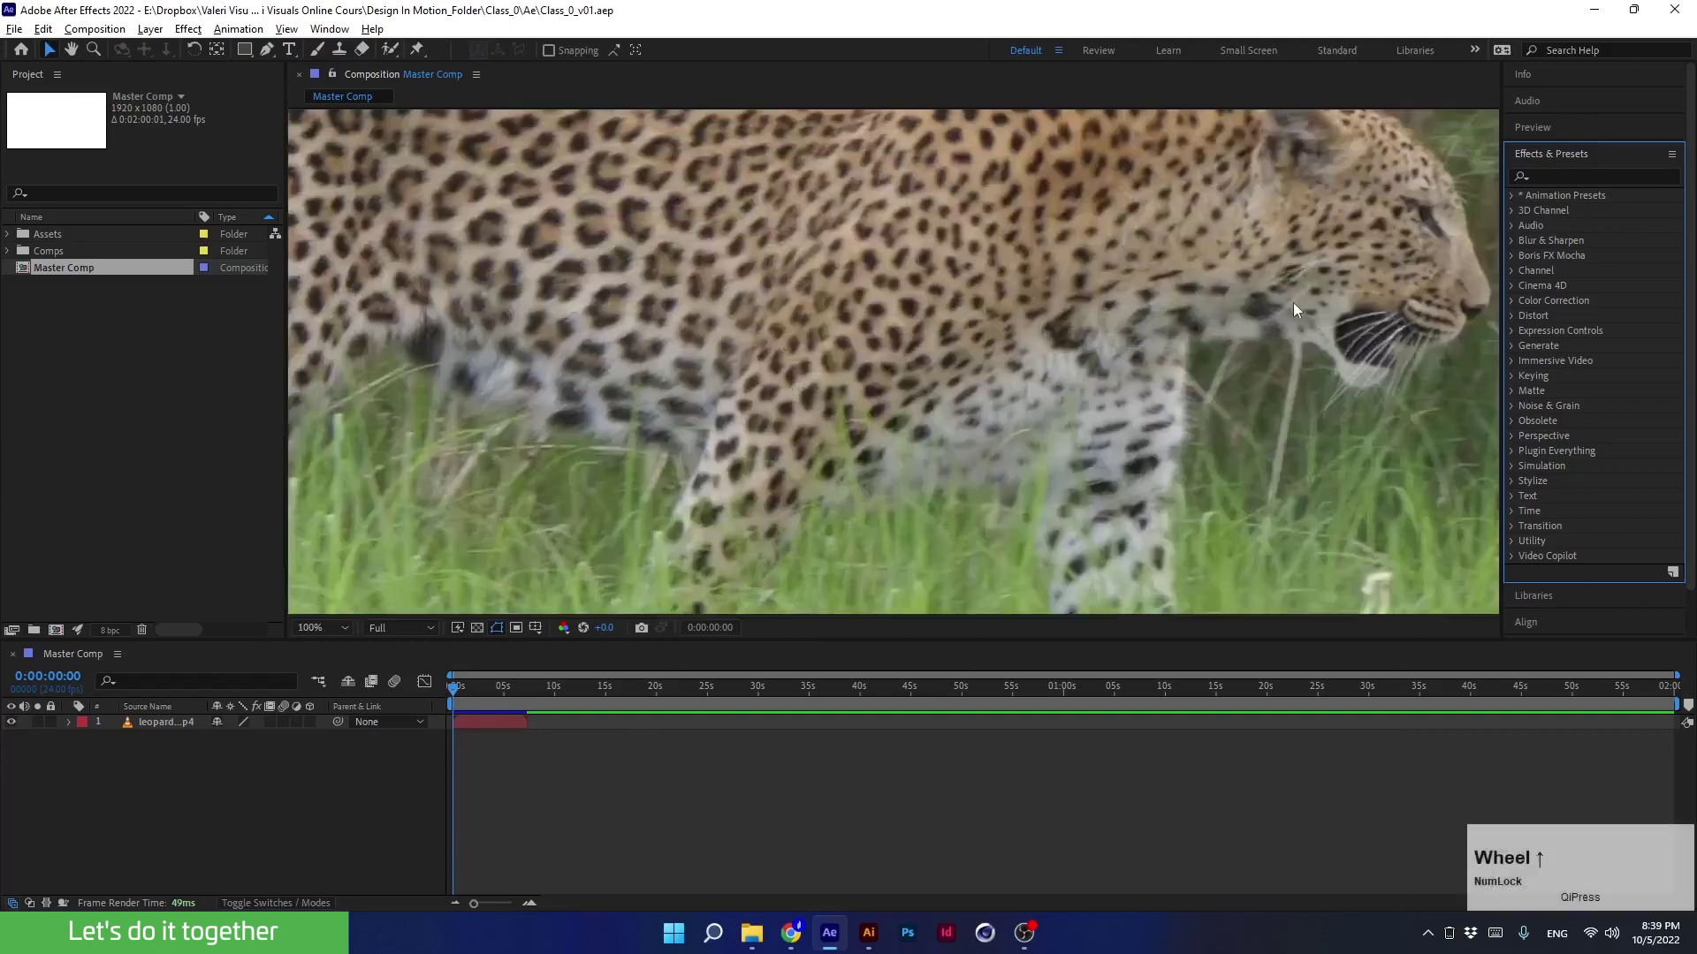
middle_click(1373, 241)
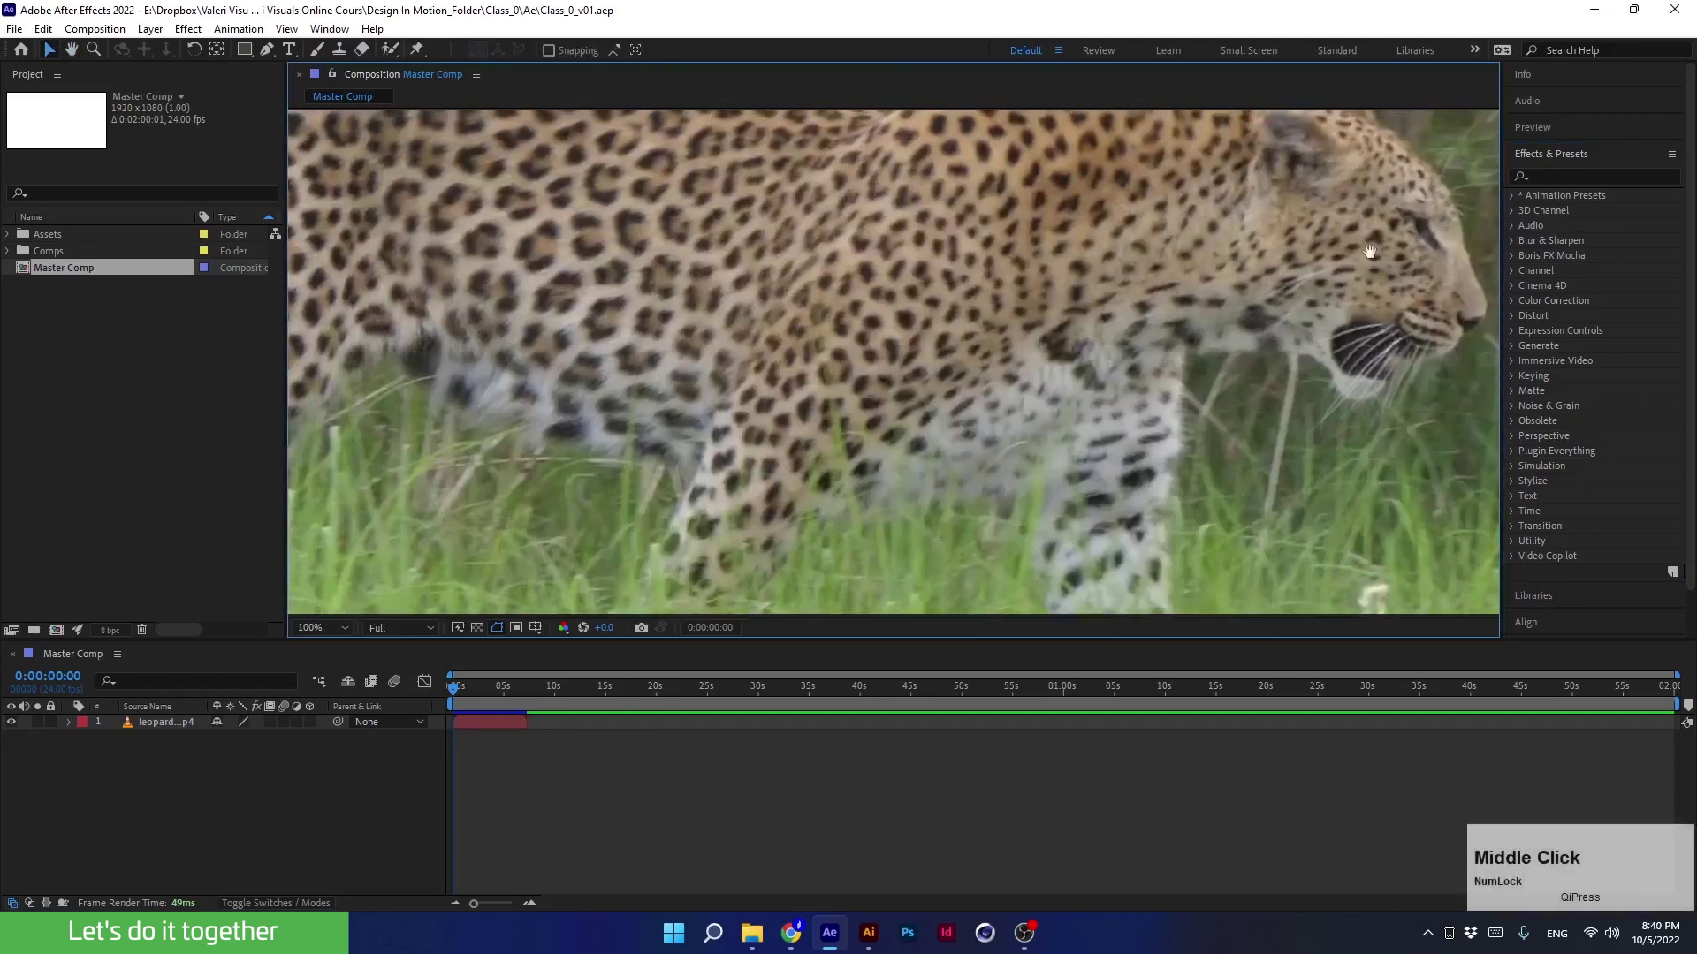
middle_click(1369, 252)
middle_click(1369, 252)
left_click_drag(1370, 252, 1168, 367)
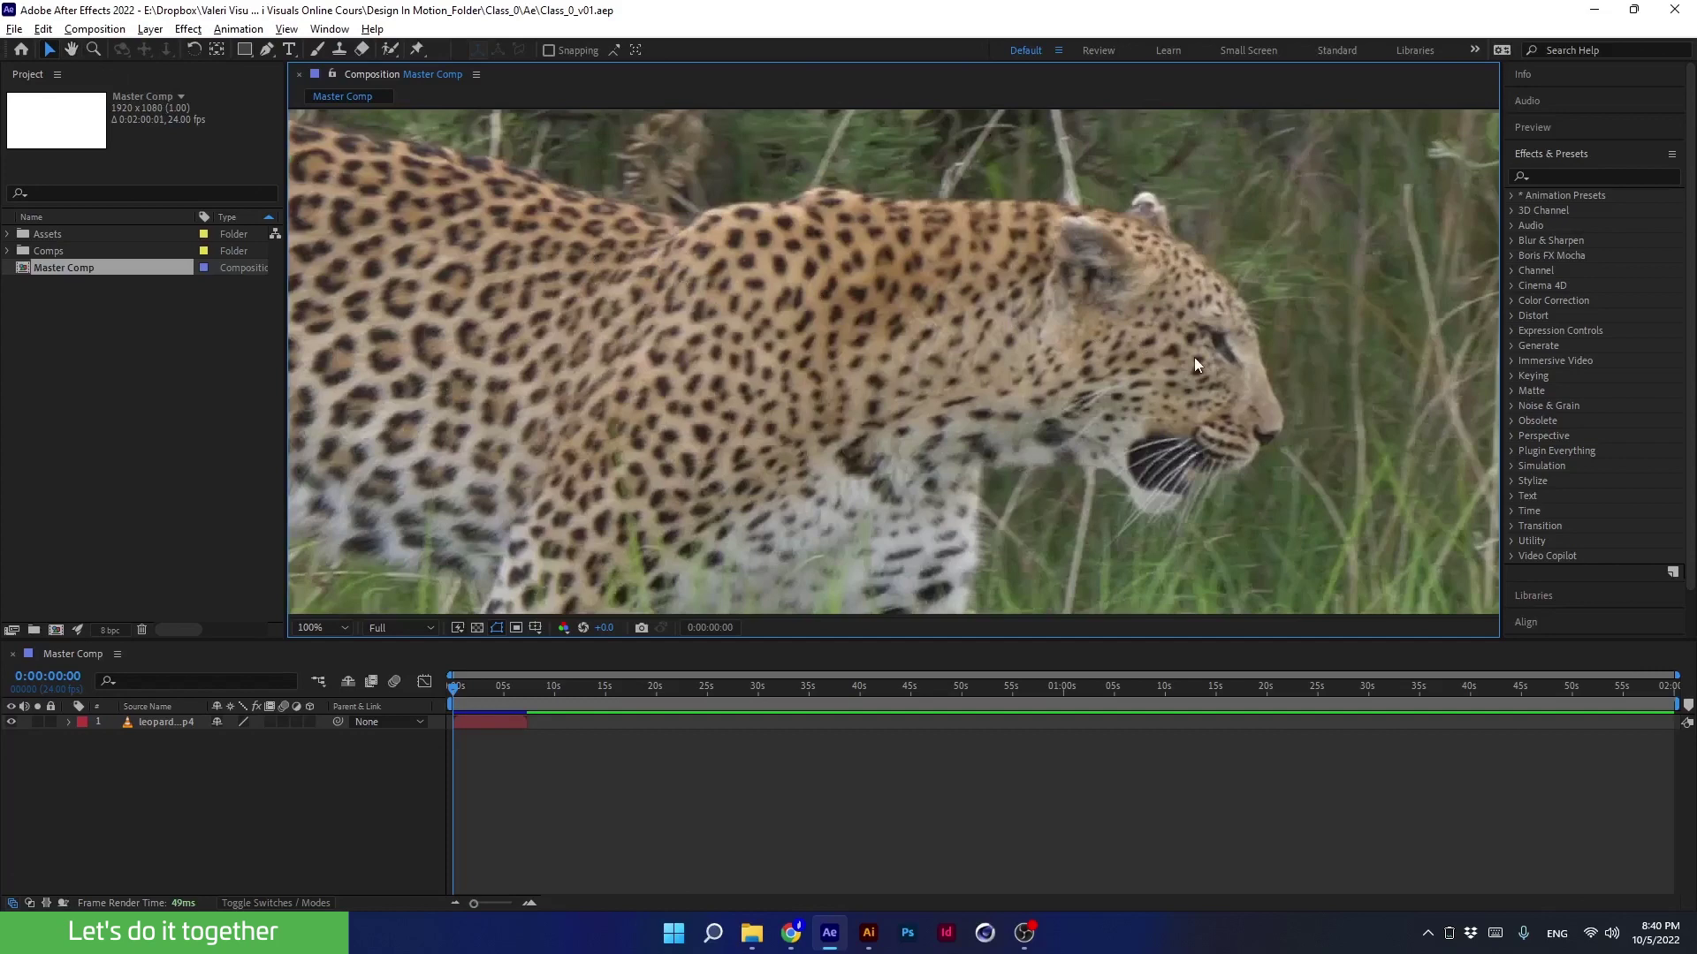
left_click_drag(1140, 325, 966, 316)
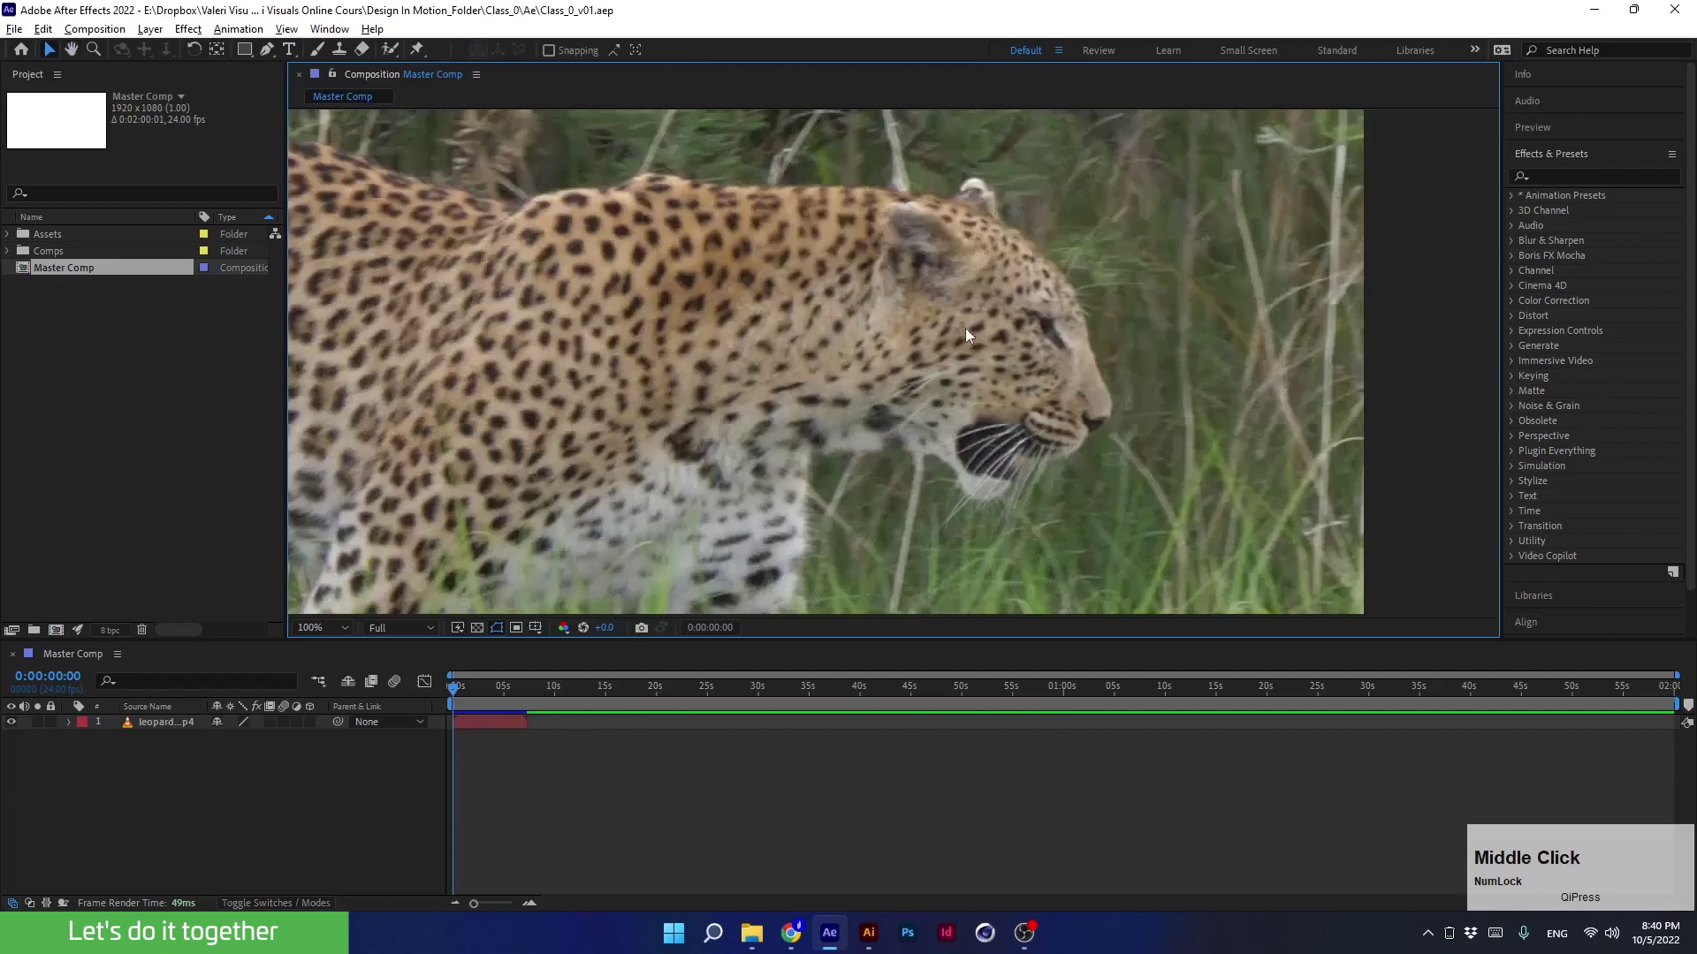
Pan across to the leopard's head, play the clip, then return the playhead to 0:00:00:00.
key("space")
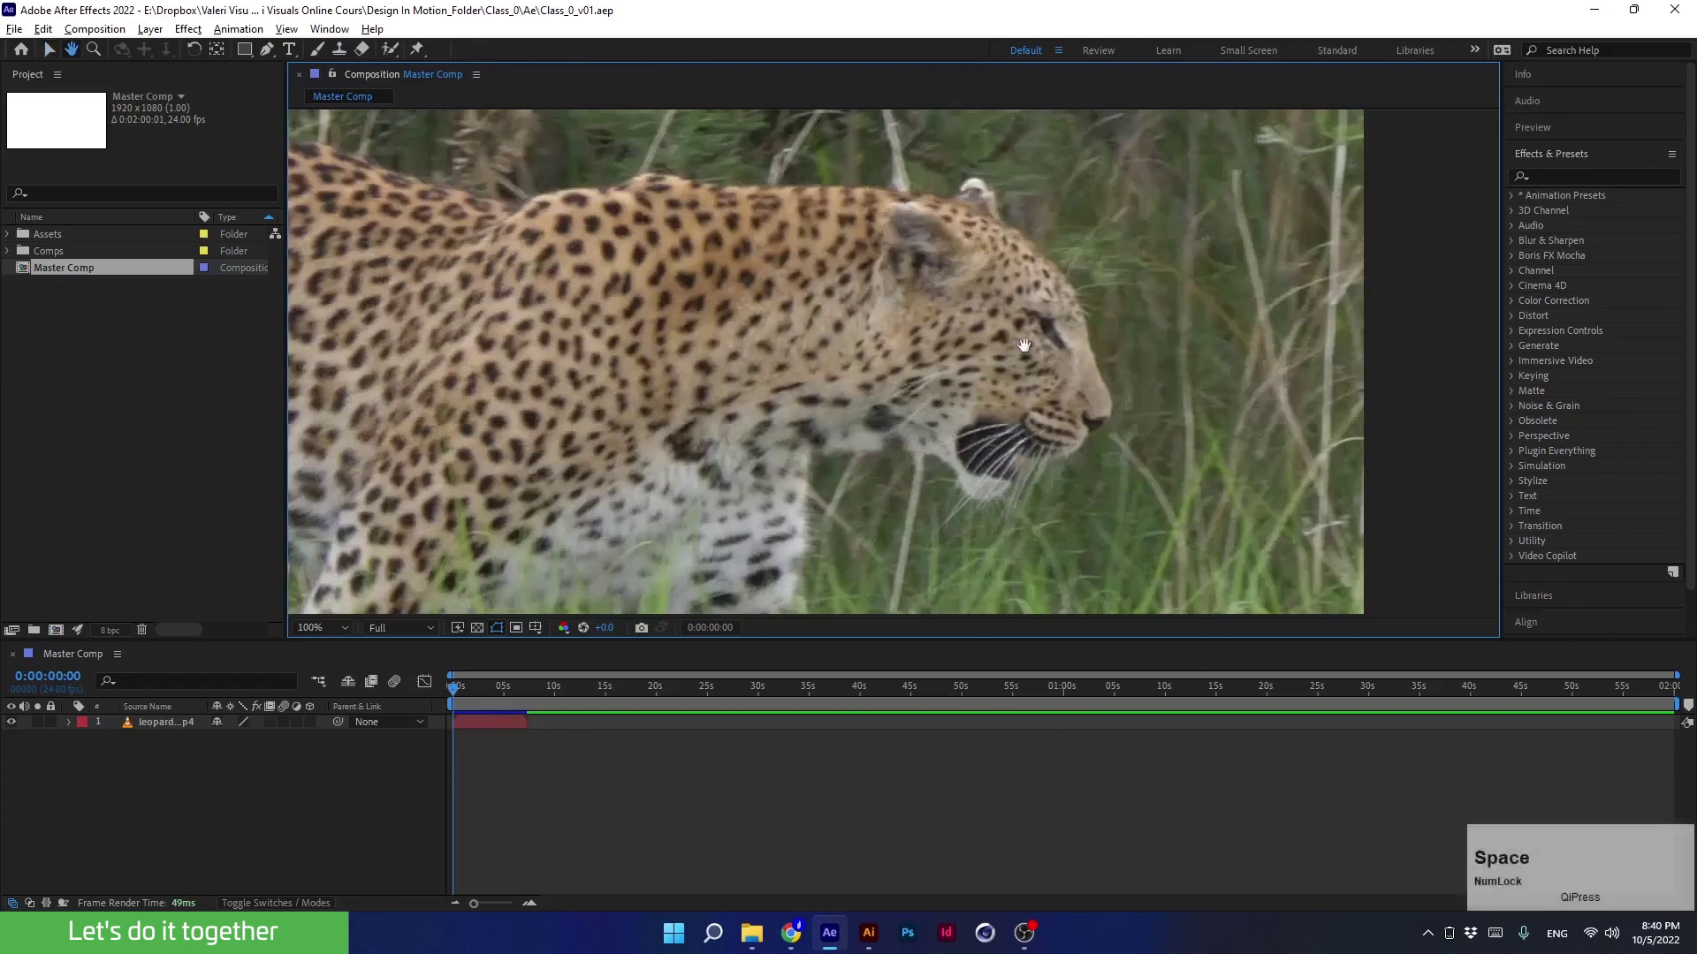
left_click_drag(997, 294, 1069, 277)
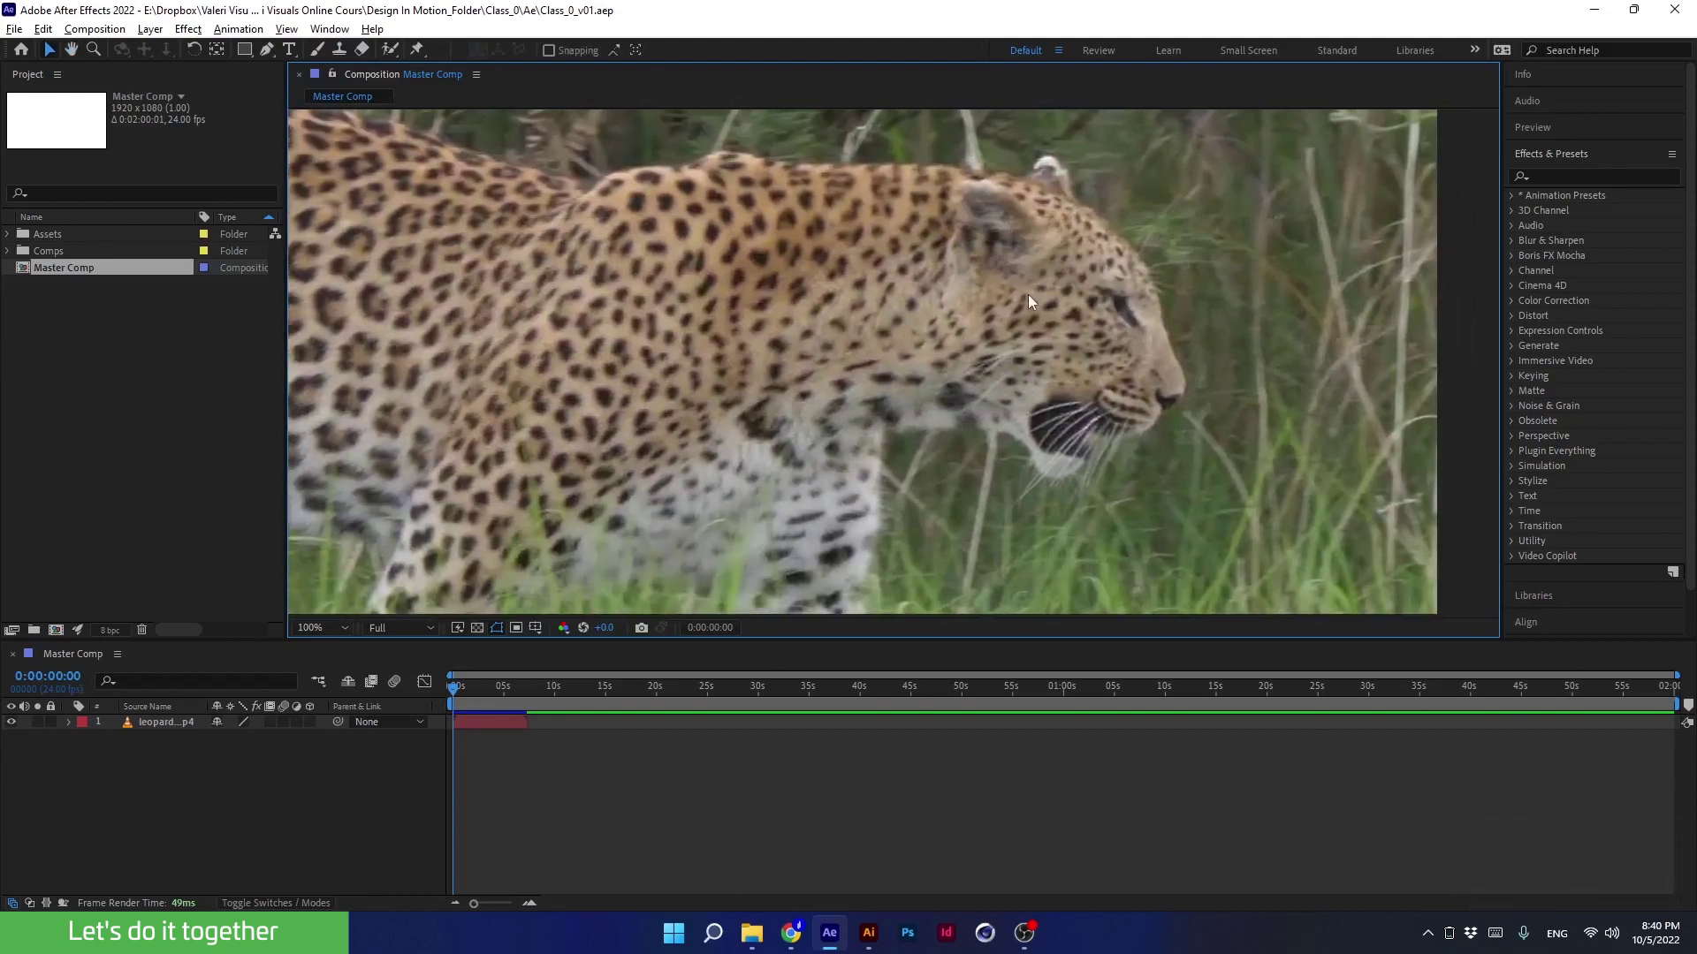
left_click_drag(852, 358, 1006, 347)
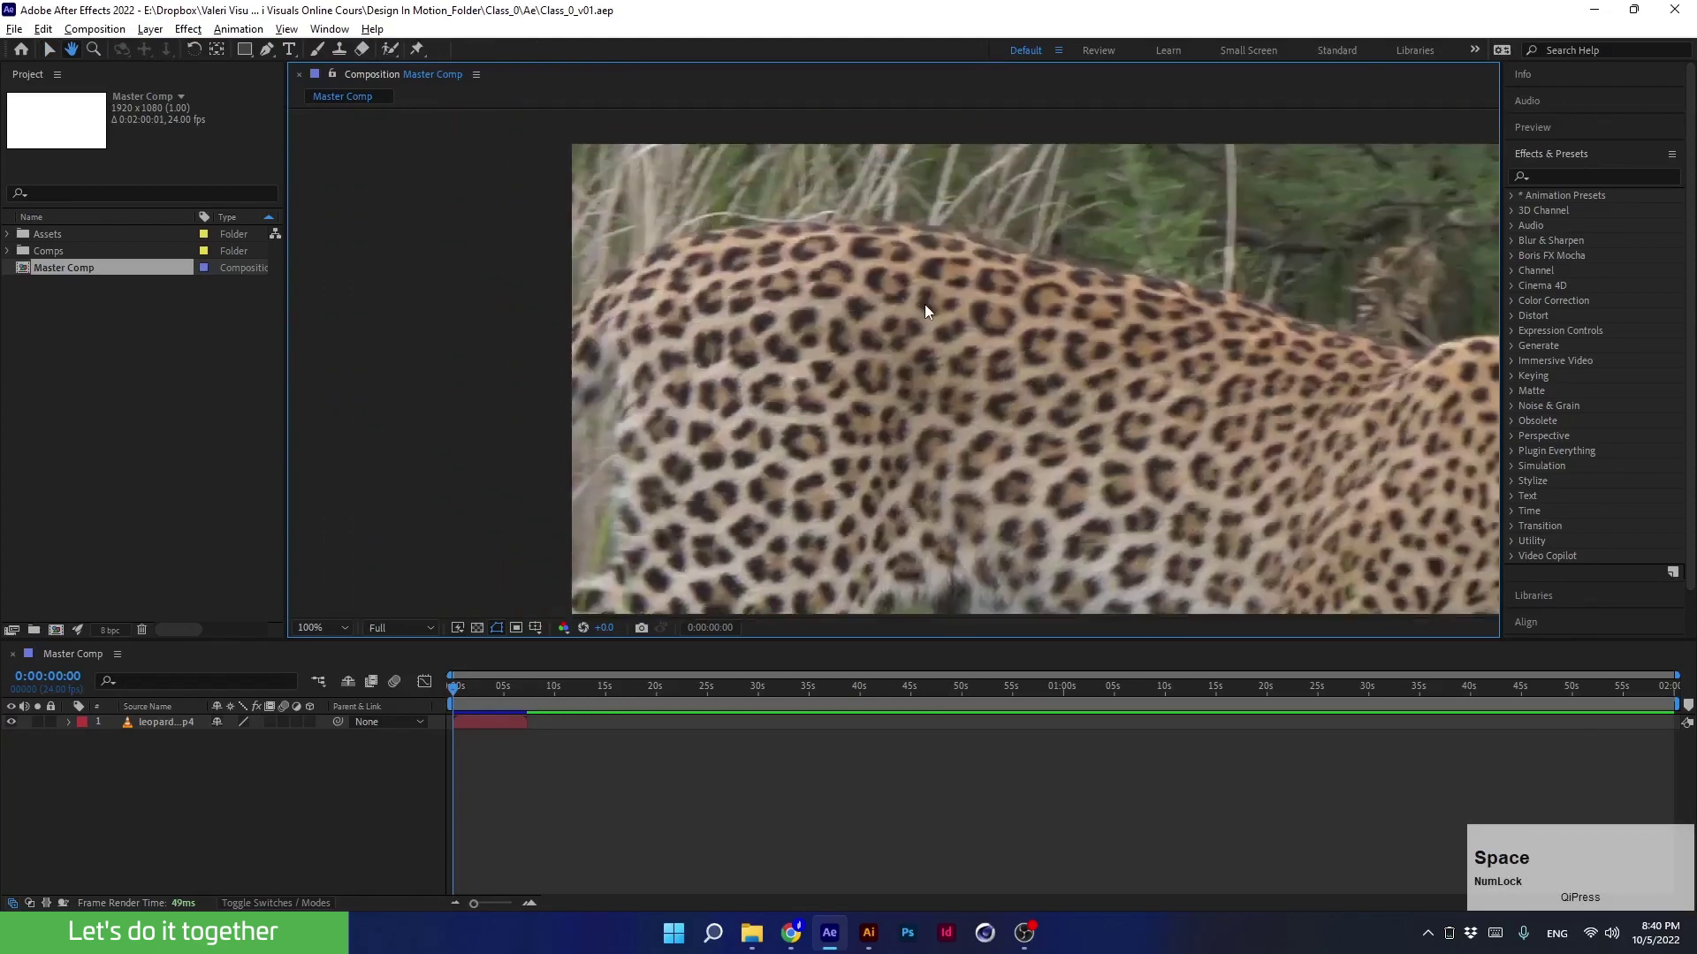
left_click_drag(1287, 276, 951, 341)
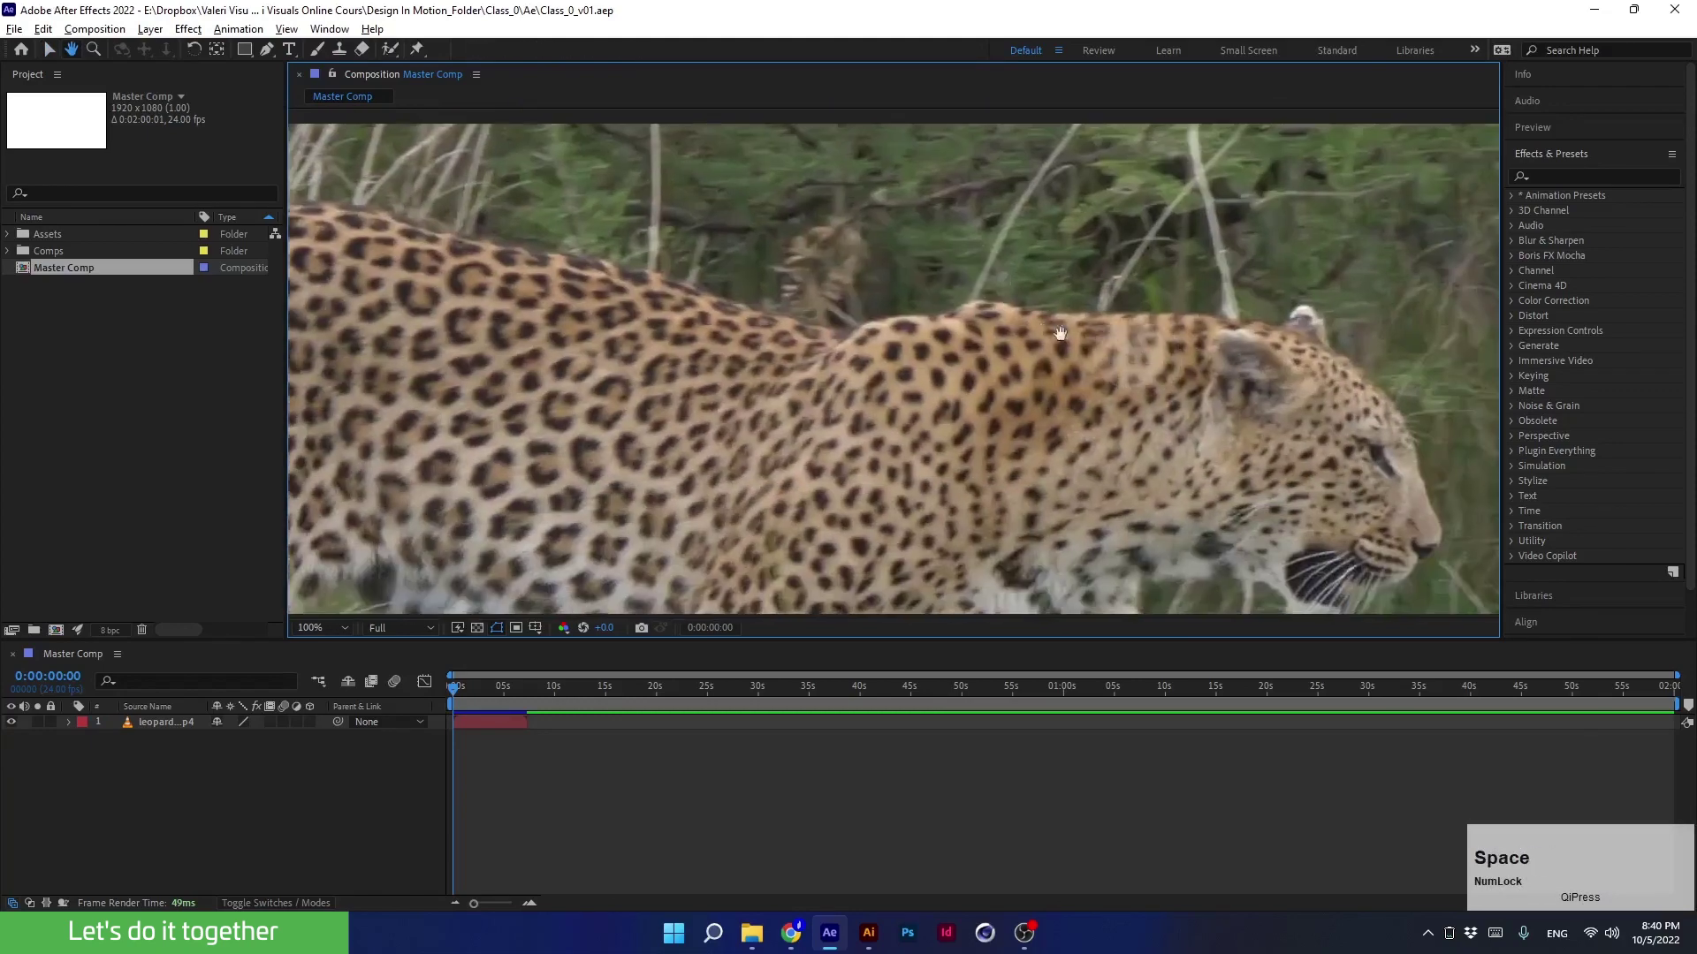
left_click_drag(1449, 388, 1262, 284)
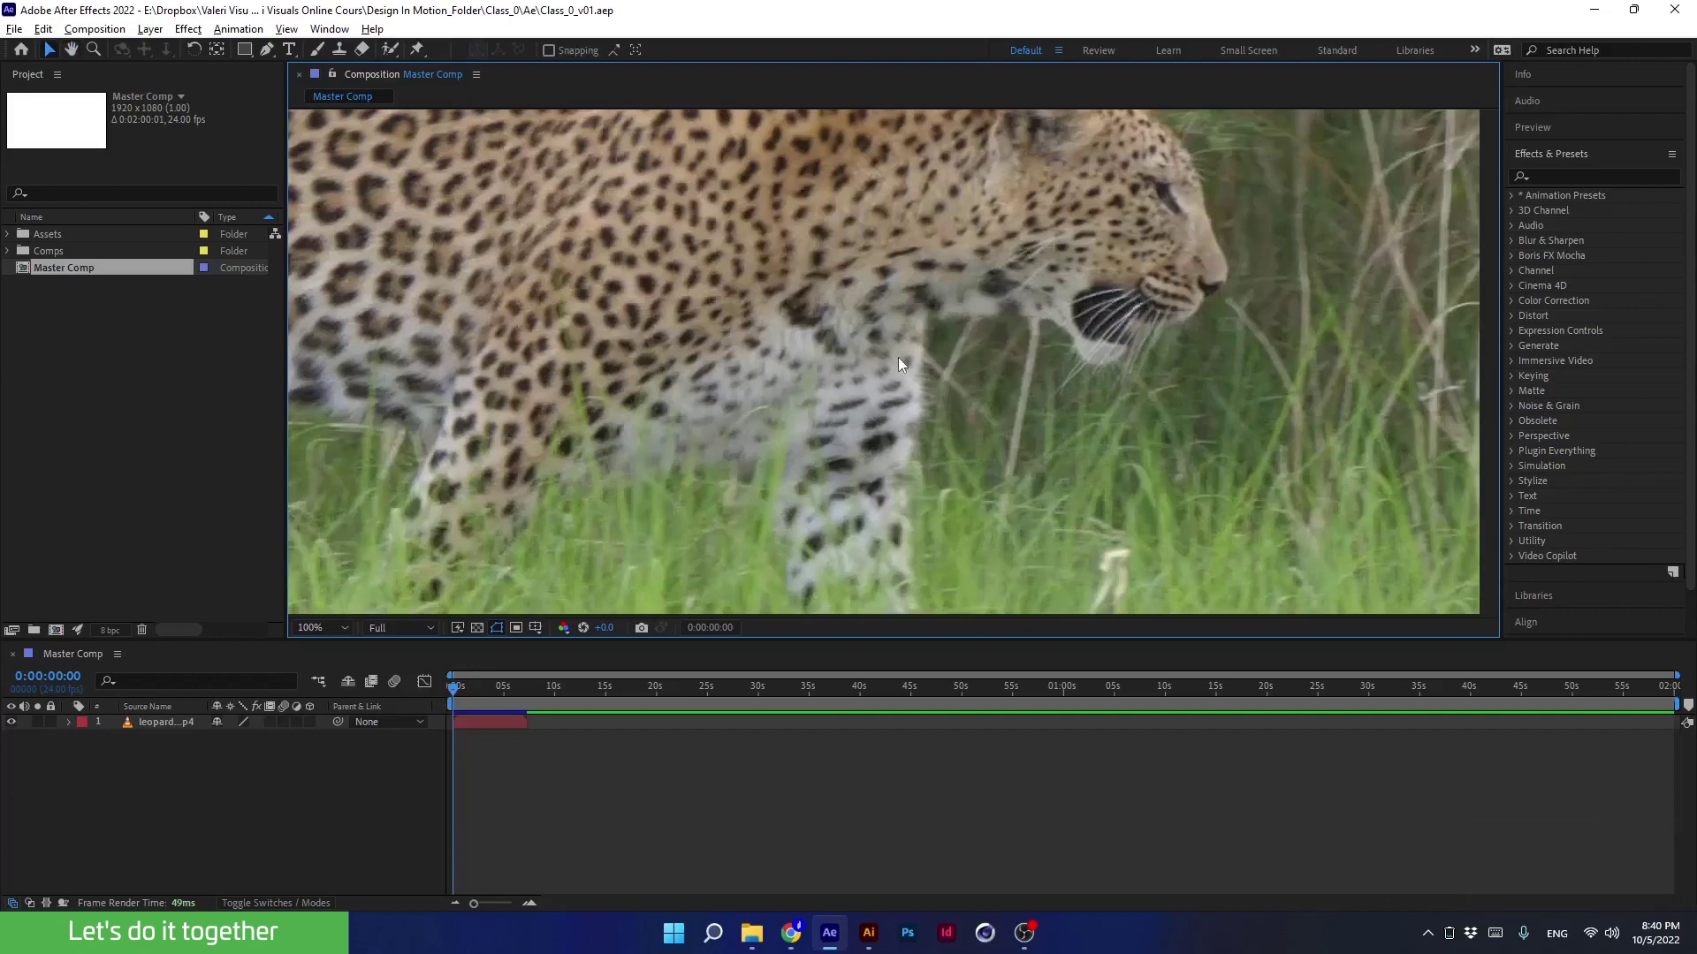
key("space")
key("space")
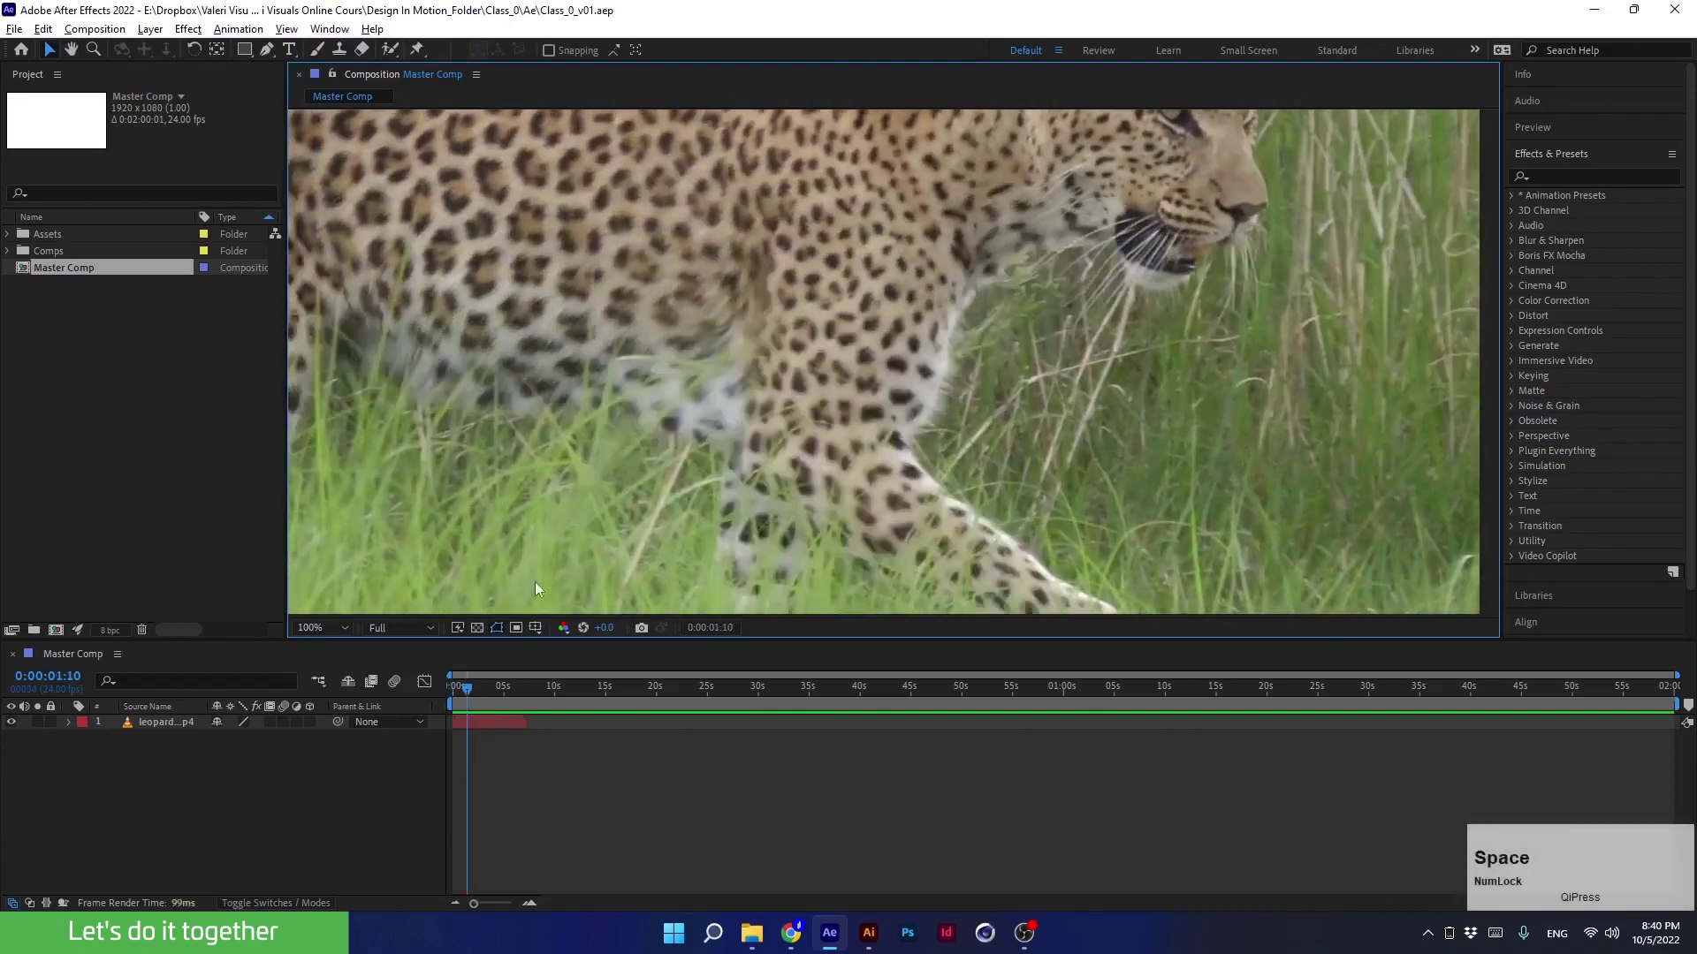
left_click_drag(467, 689, 437, 696)
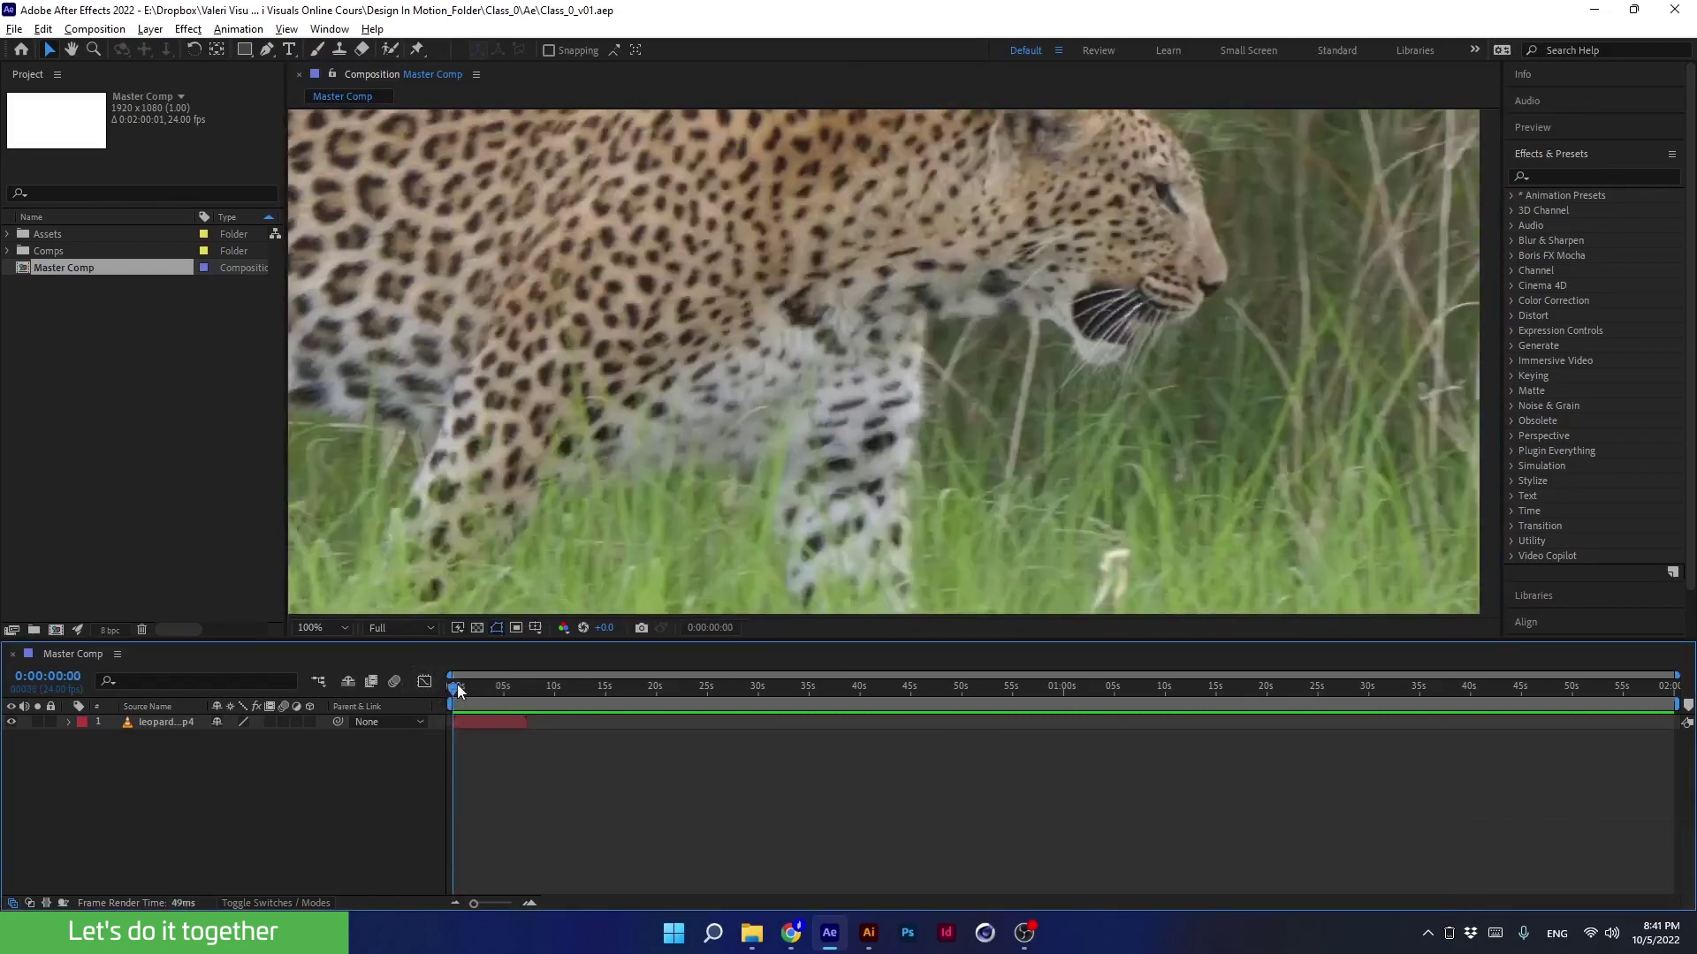
Zoom in to centre the leopard's head, then set magnification to Fit.
scroll(1072, 223, "up", 1)
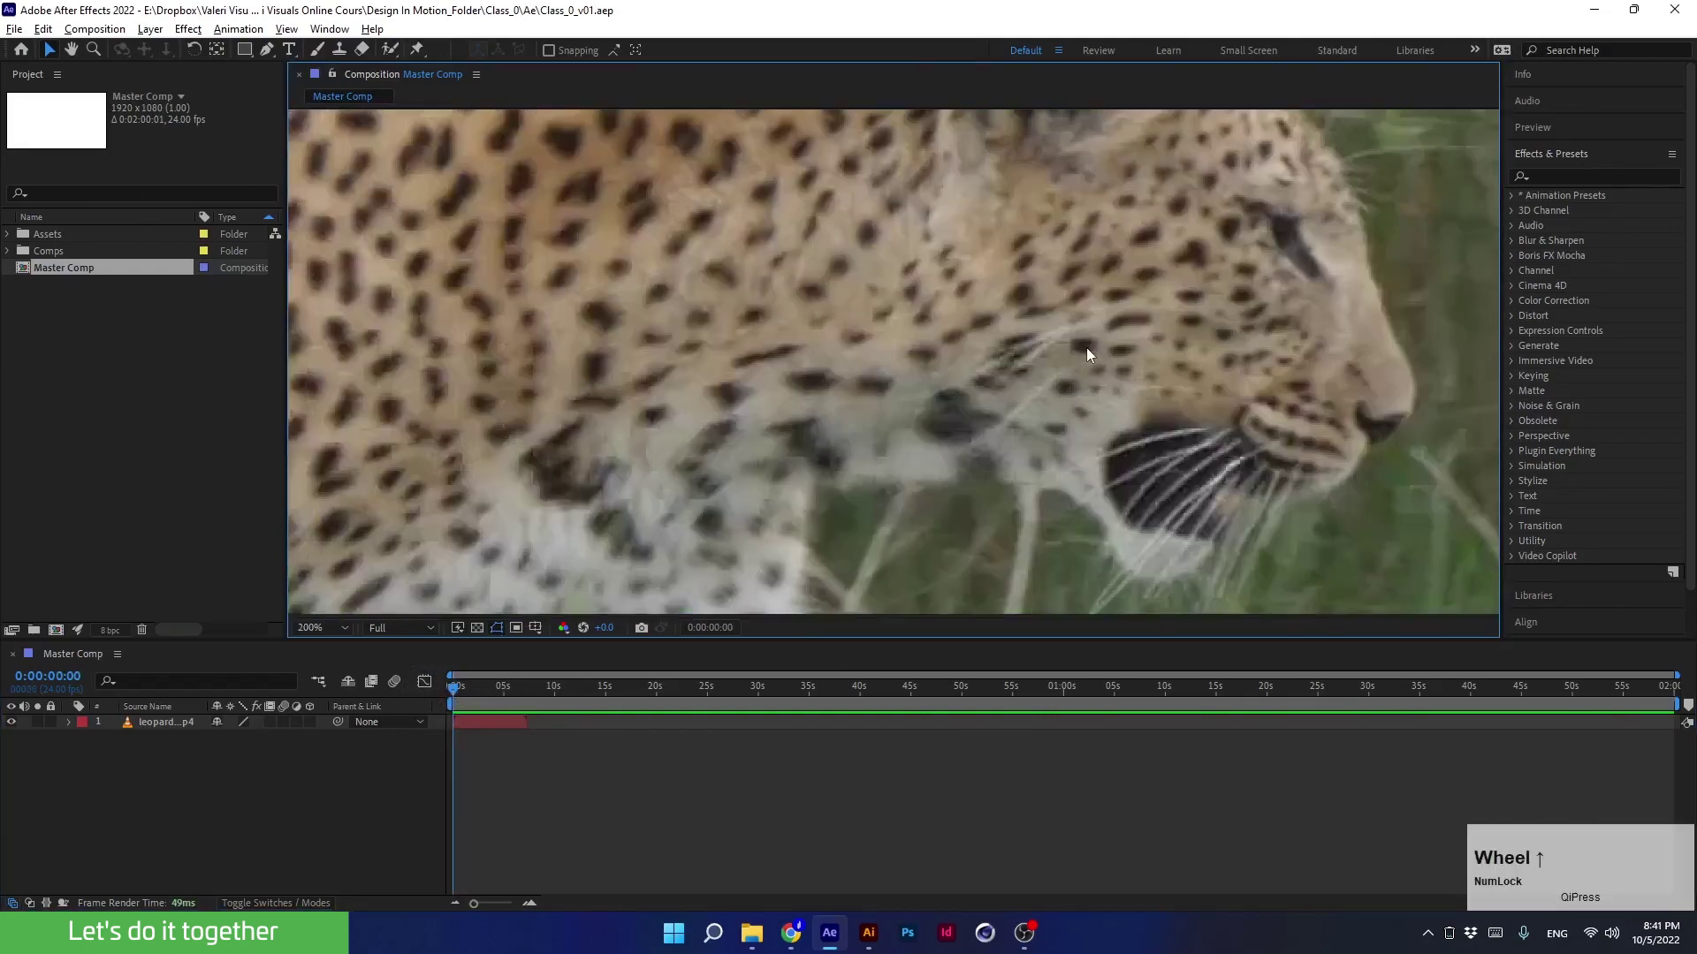
key("space")
left_click_drag(1101, 289, 728, 289)
left_click(330, 627)
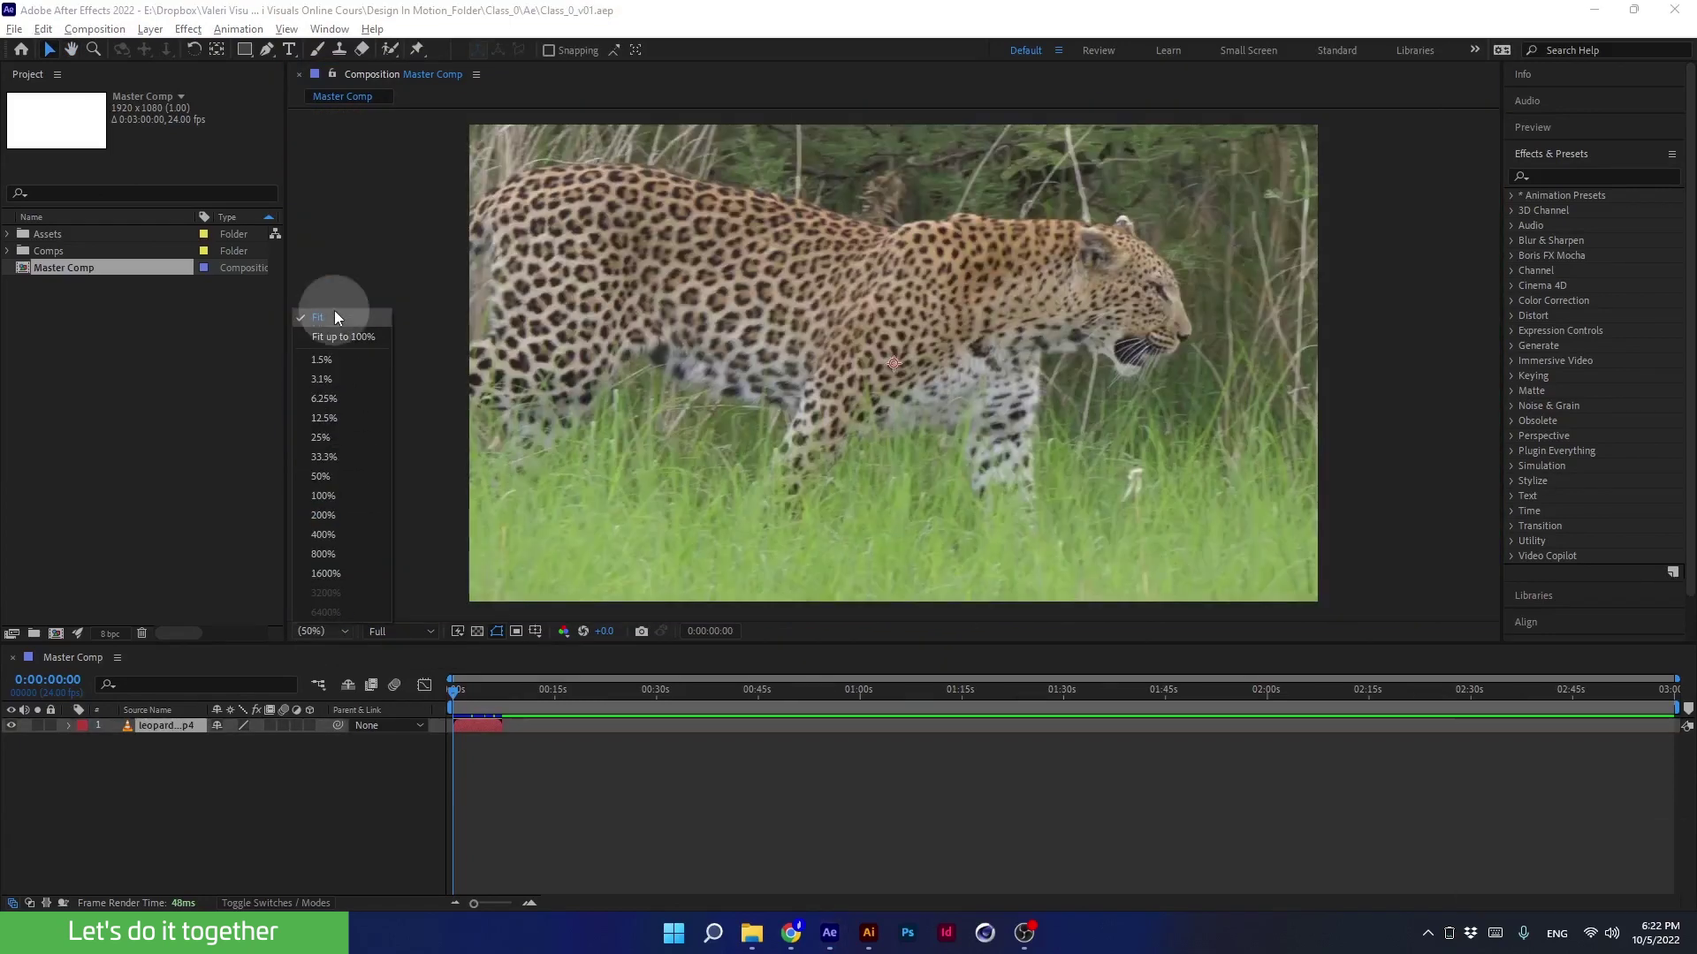
left_click(335, 316)
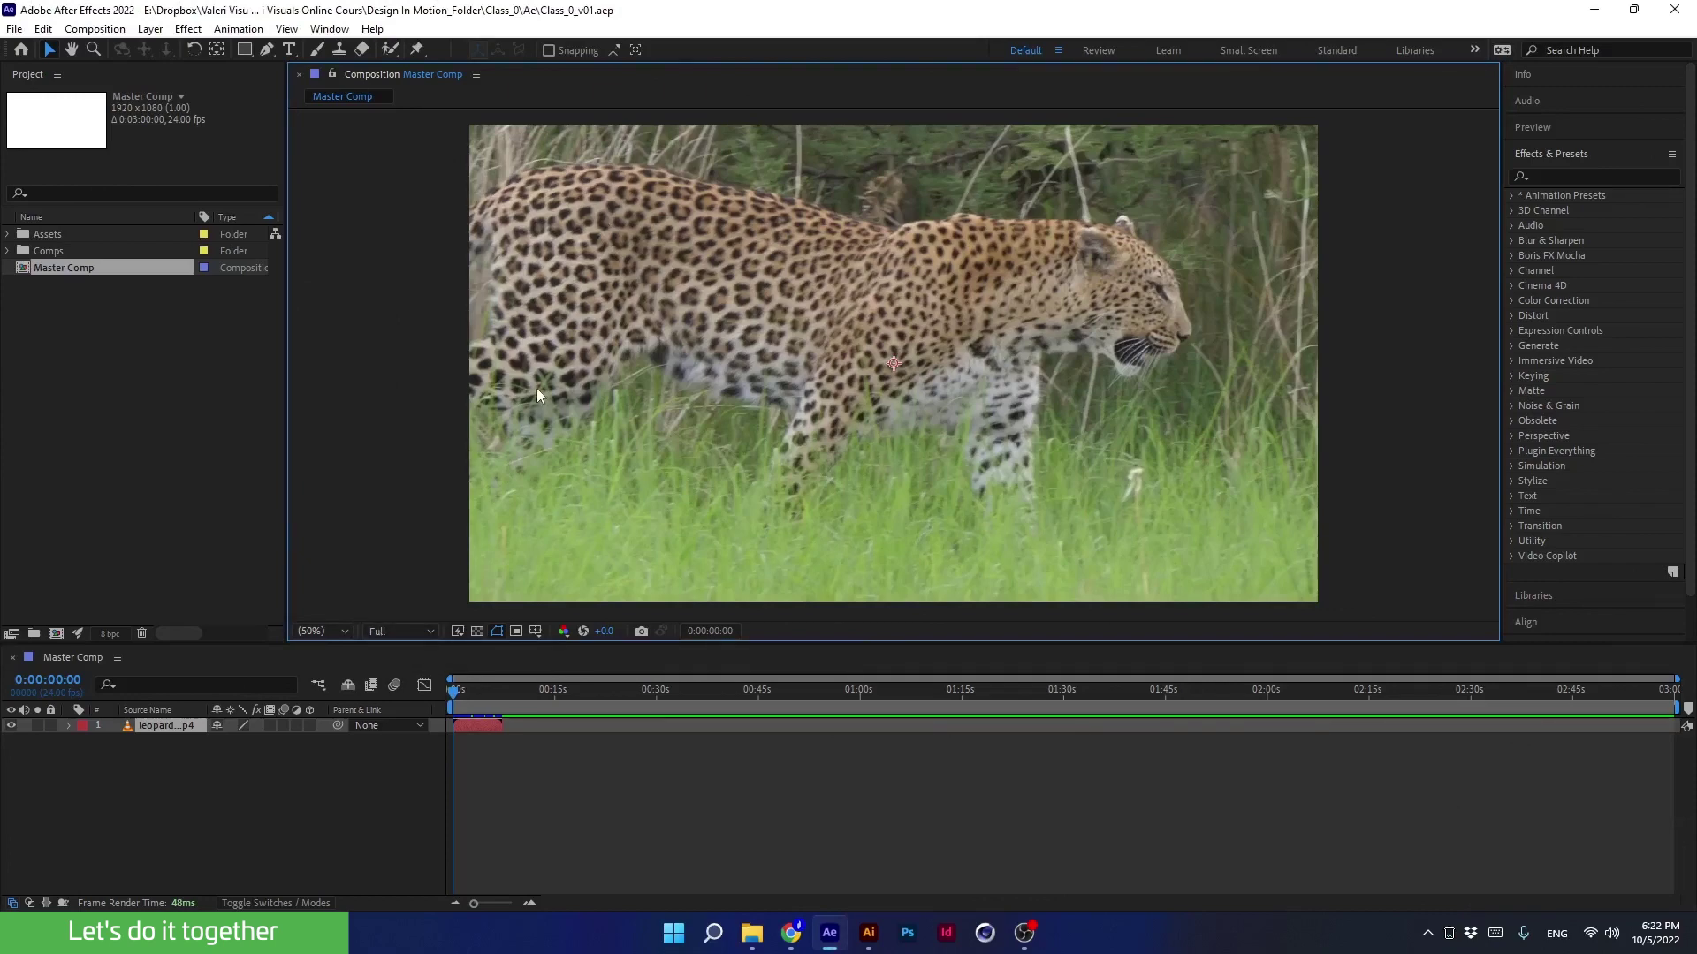
Set preview resolution to Quarter, then zoom in and pan across the leopard to inspect it.
left_click(392, 632)
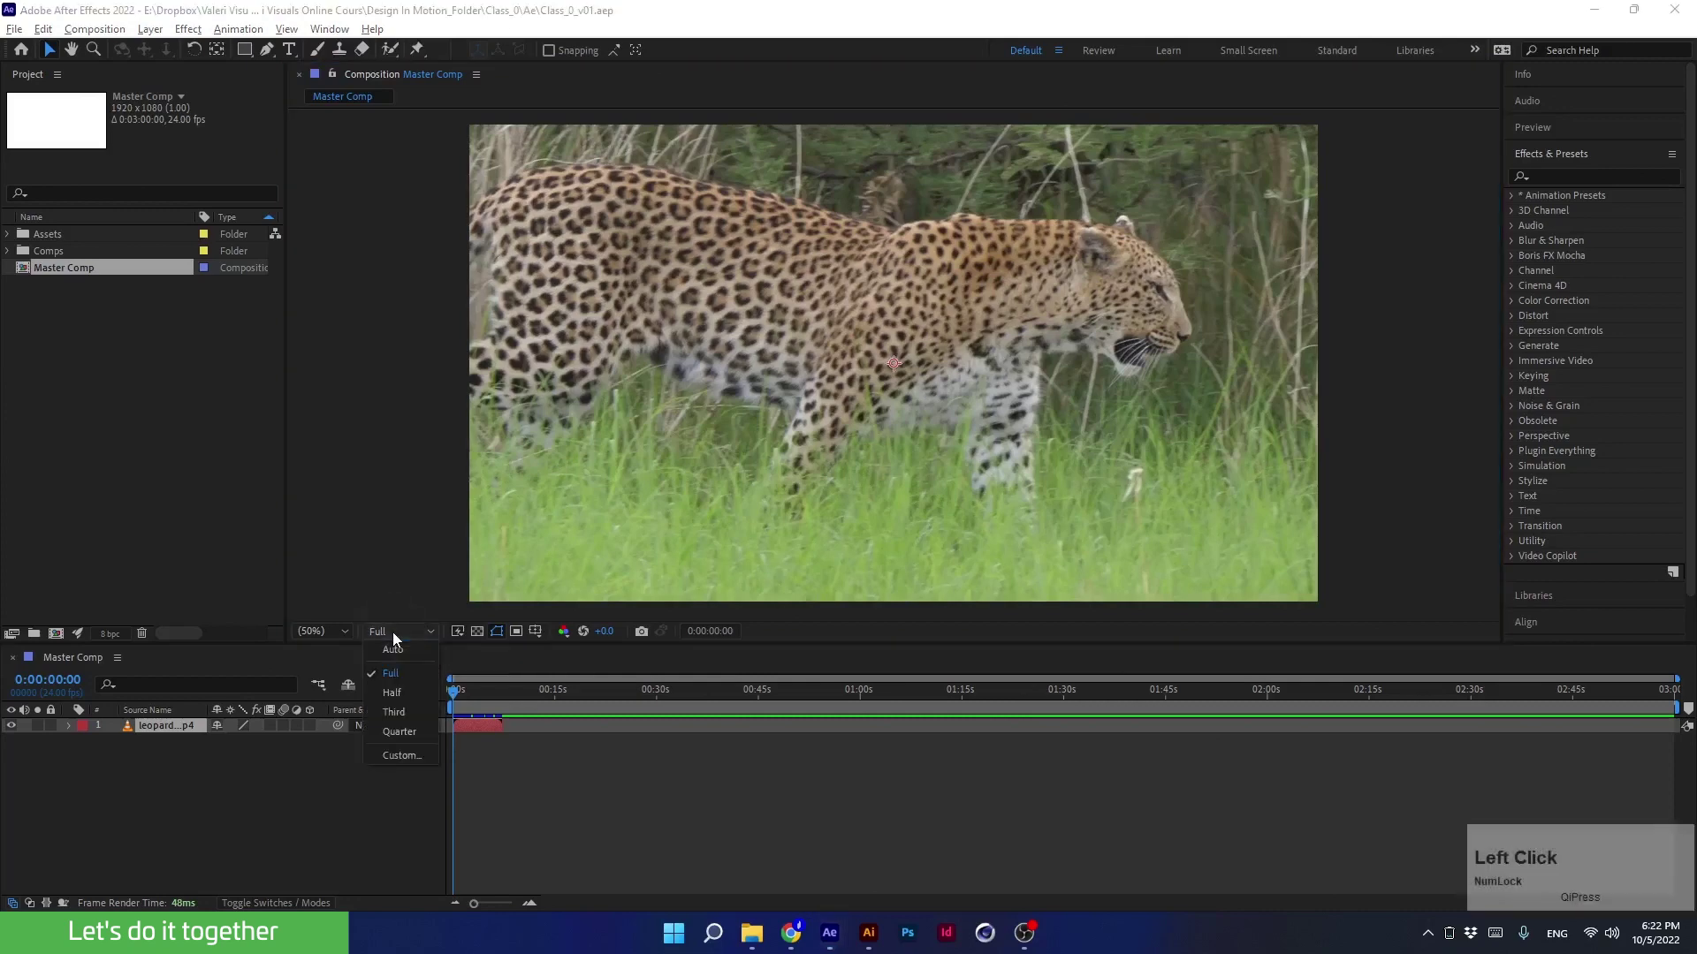
left_click(393, 733)
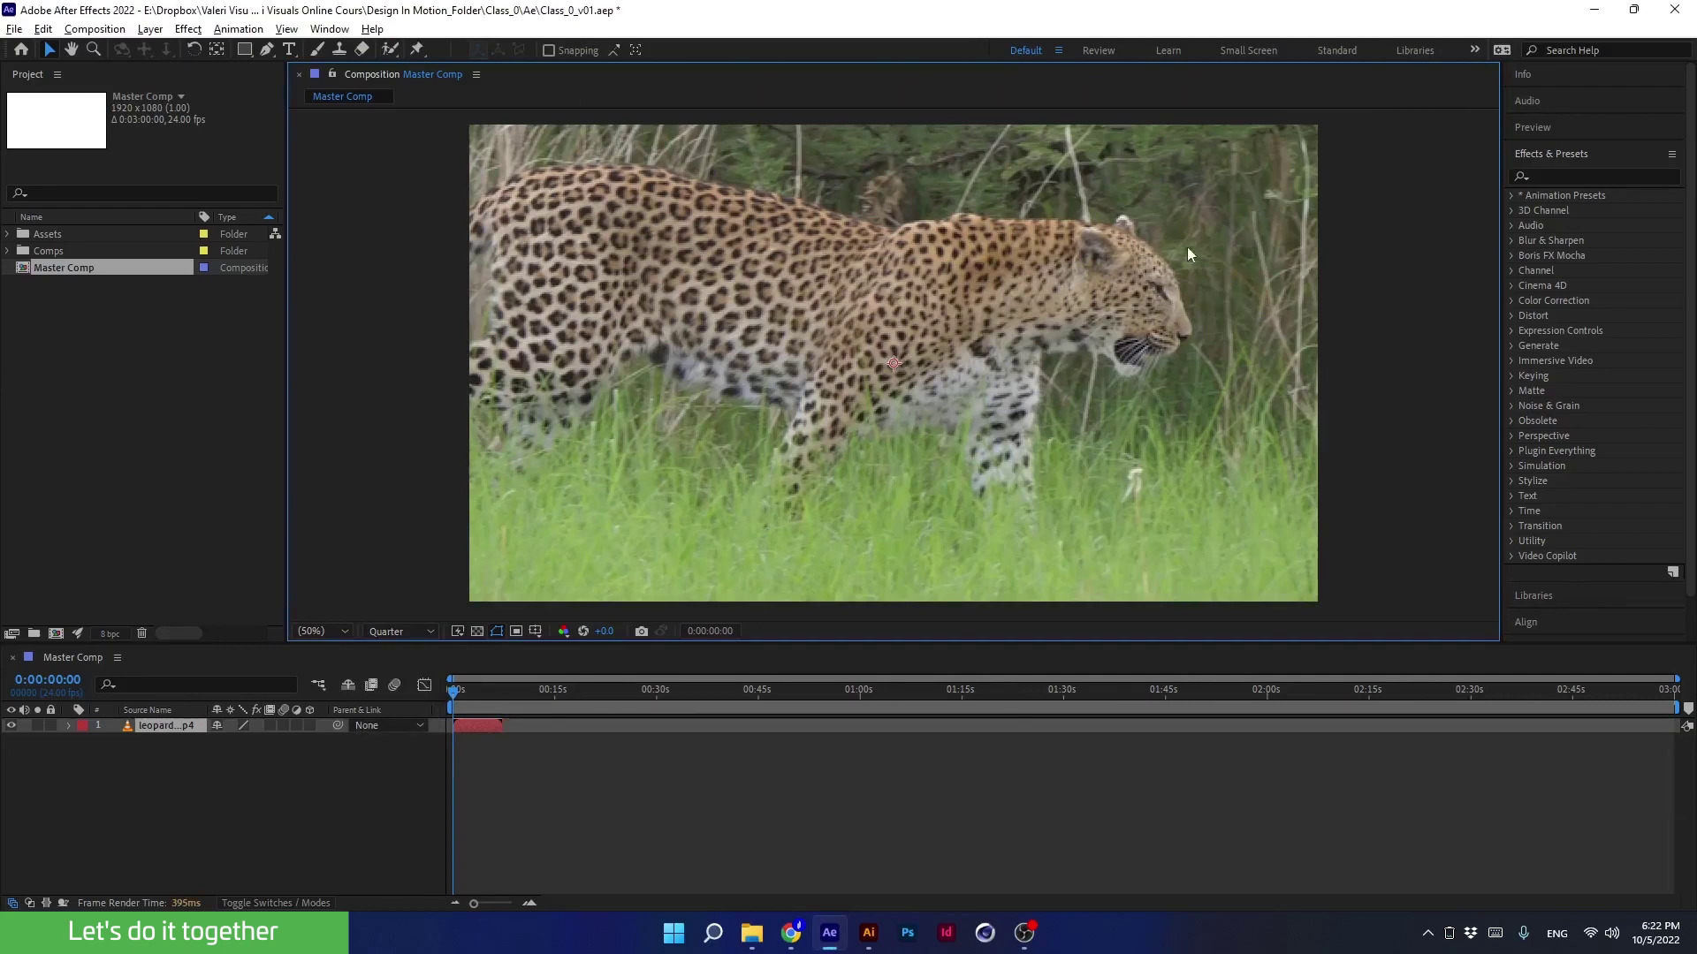
scroll(1188, 253, "up", 2)
middle_click(1232, 283)
scroll(1156, 342, "up", 2)
middle_click(1156, 342)
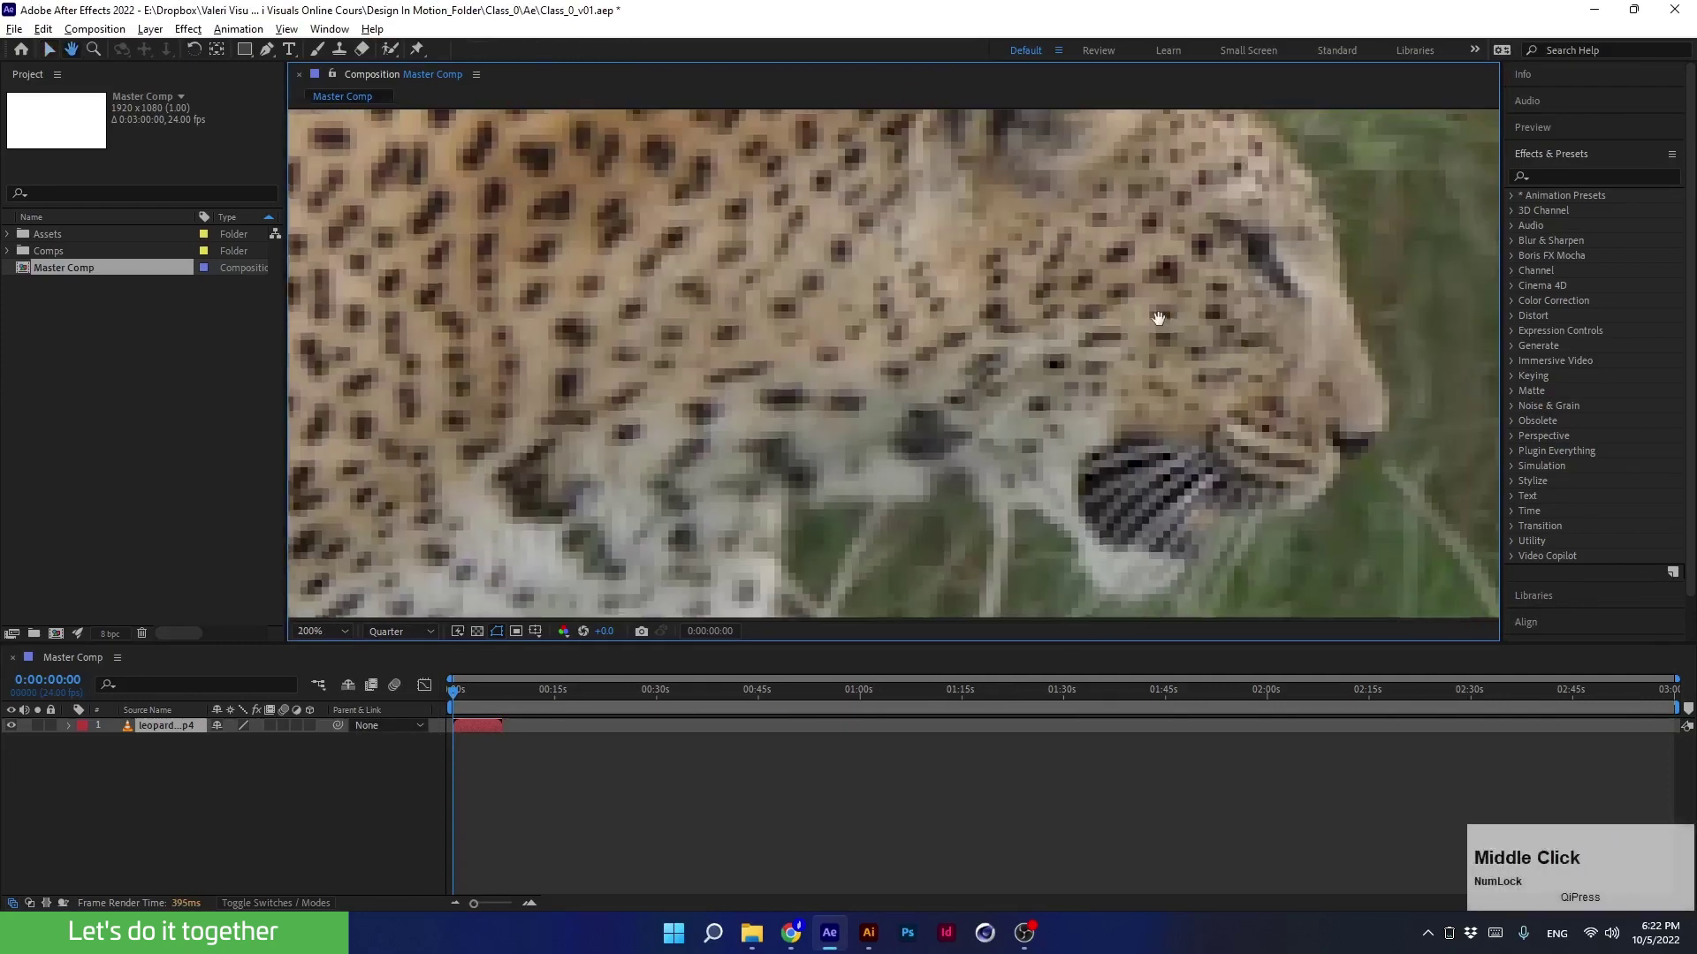
left_click_drag(1158, 318, 1112, 321)
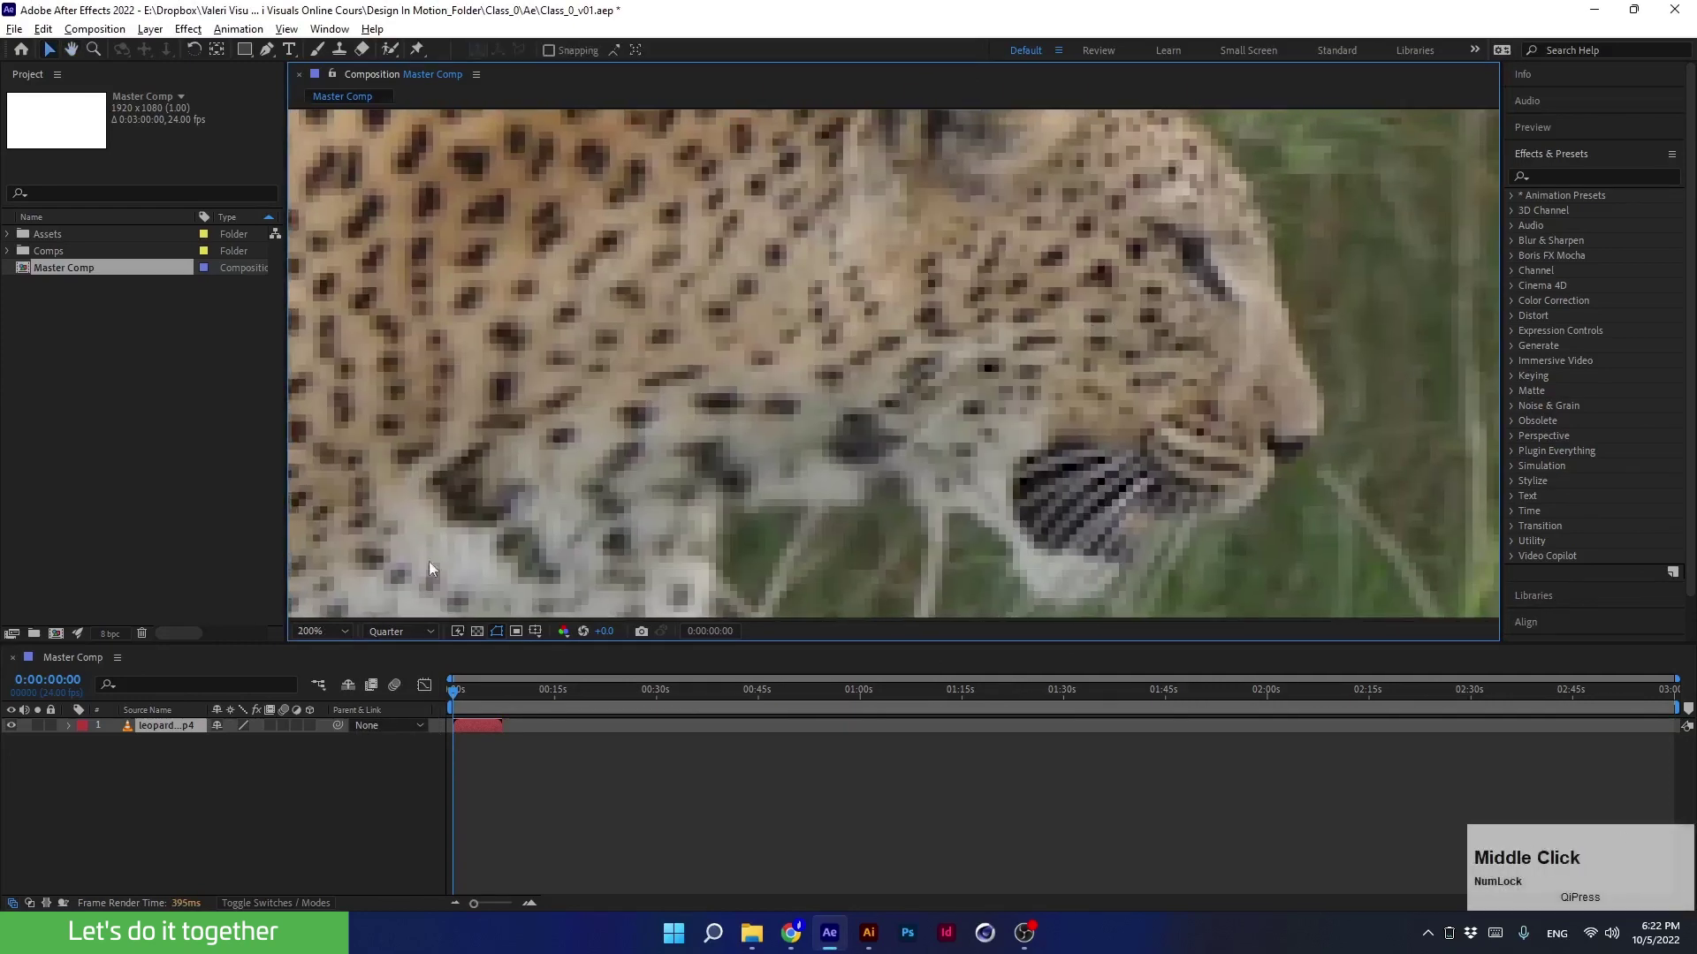
Step the preview resolution through Full, Half, Third and back to Quarter.
left_click(372, 633)
left_click(389, 673)
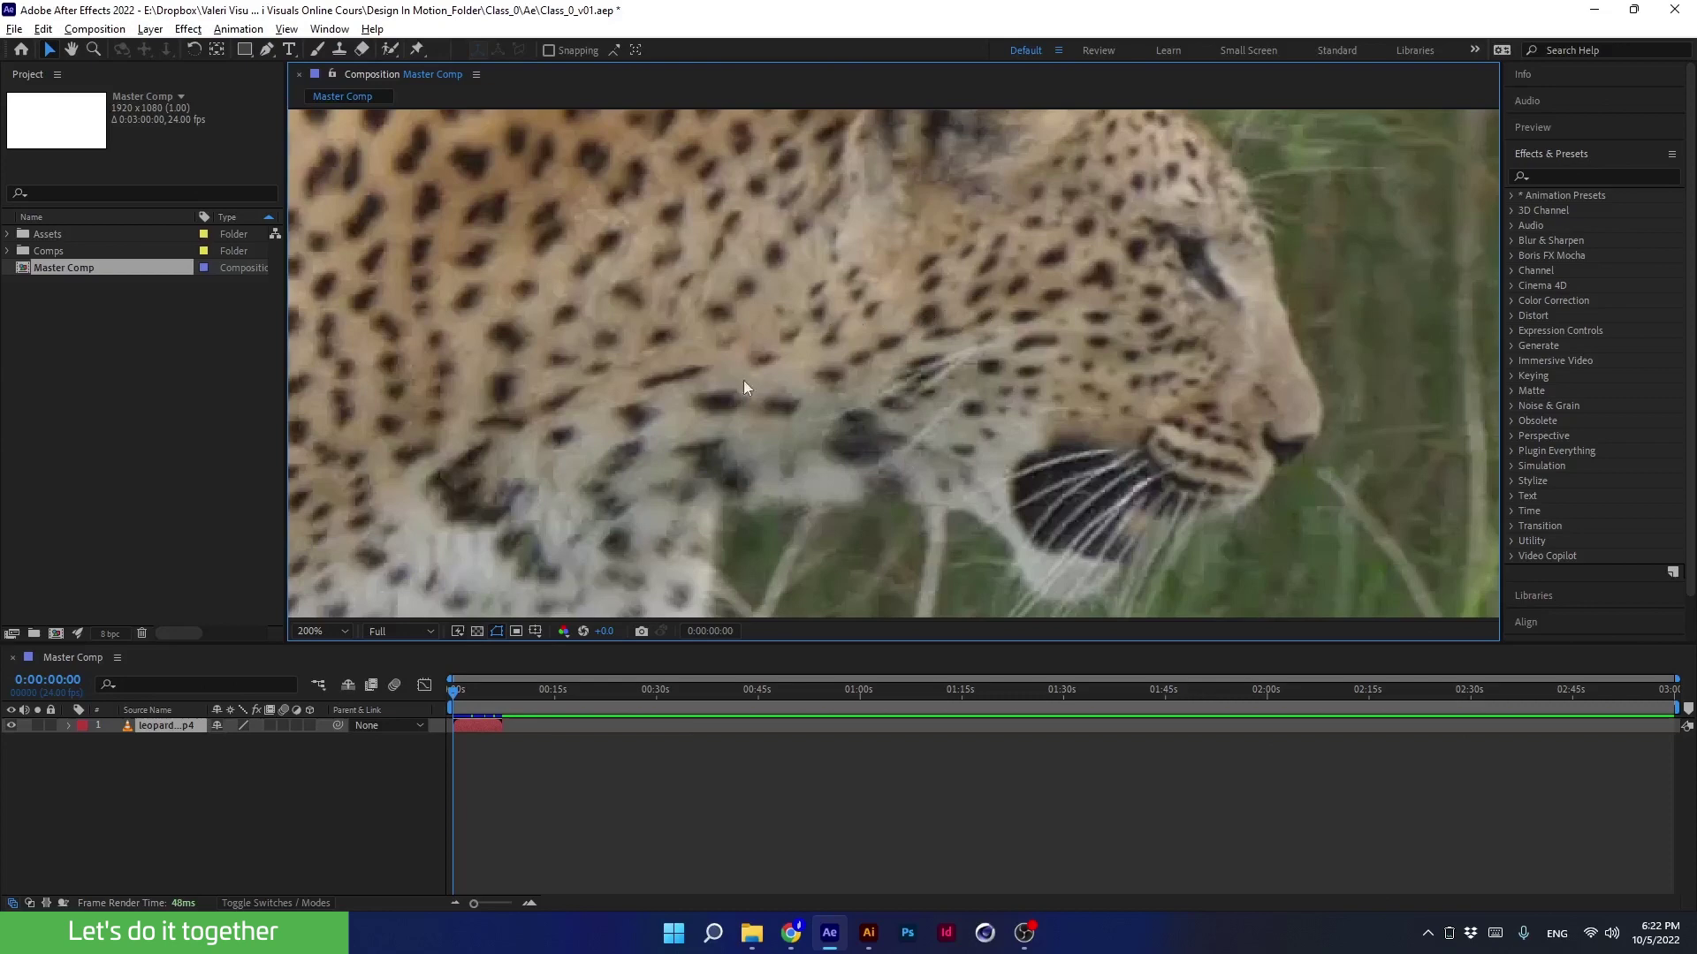
left_click(400, 629)
left_click(395, 689)
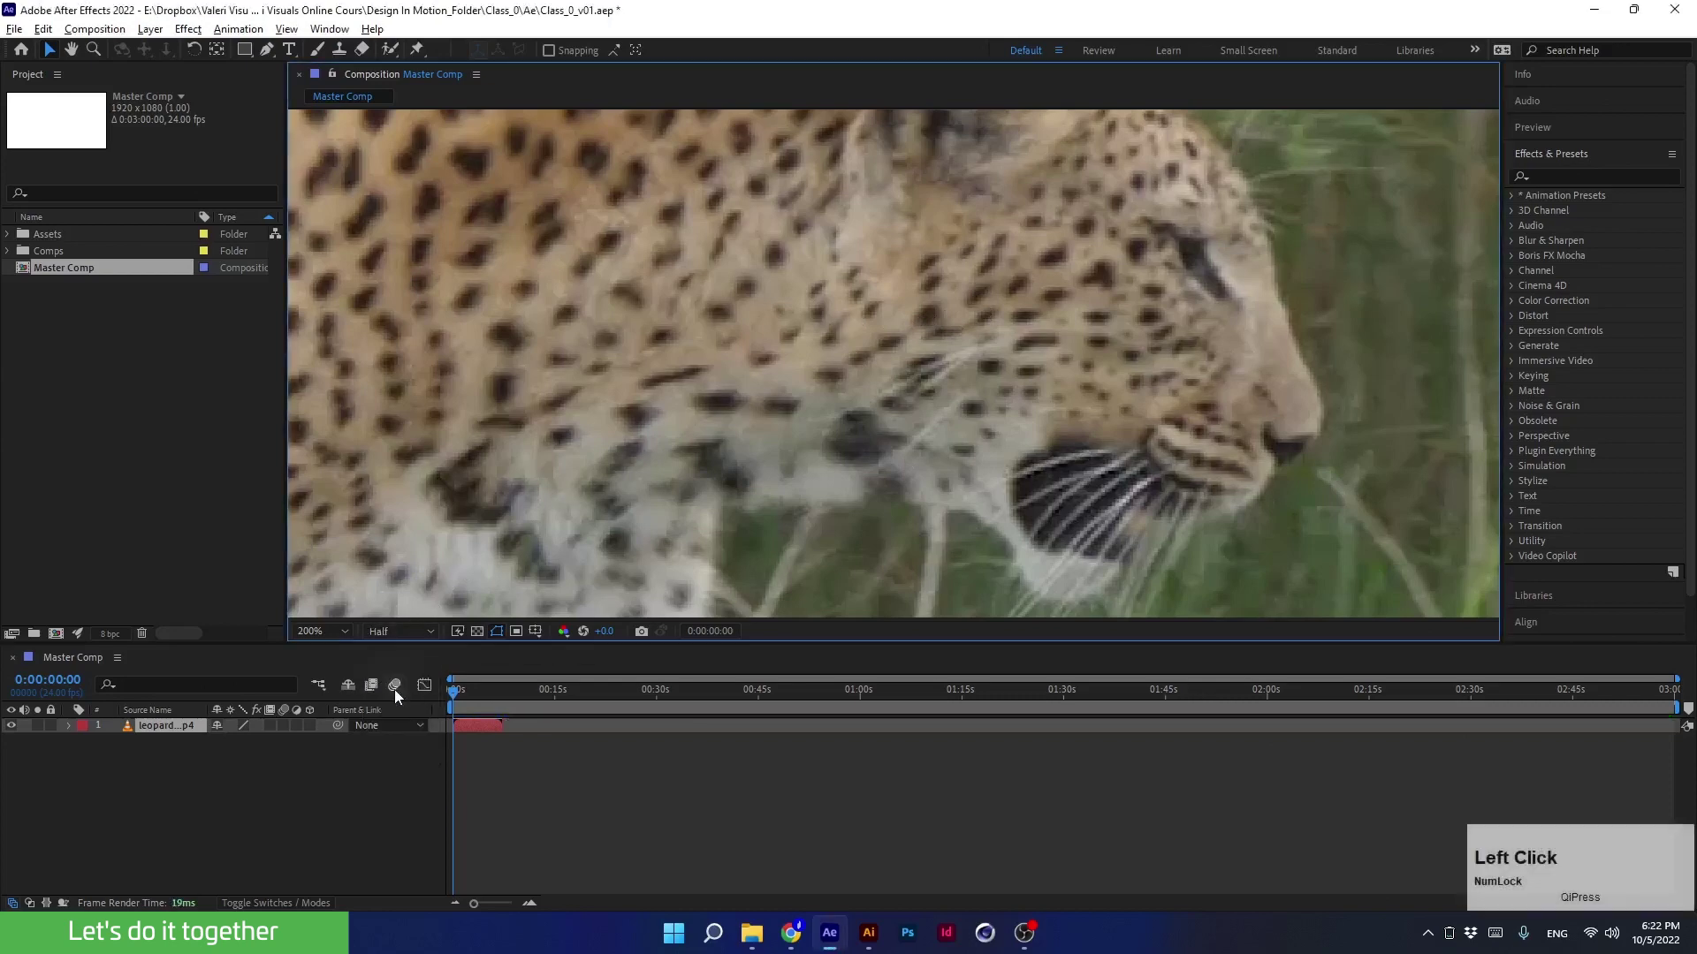
left_click(385, 630)
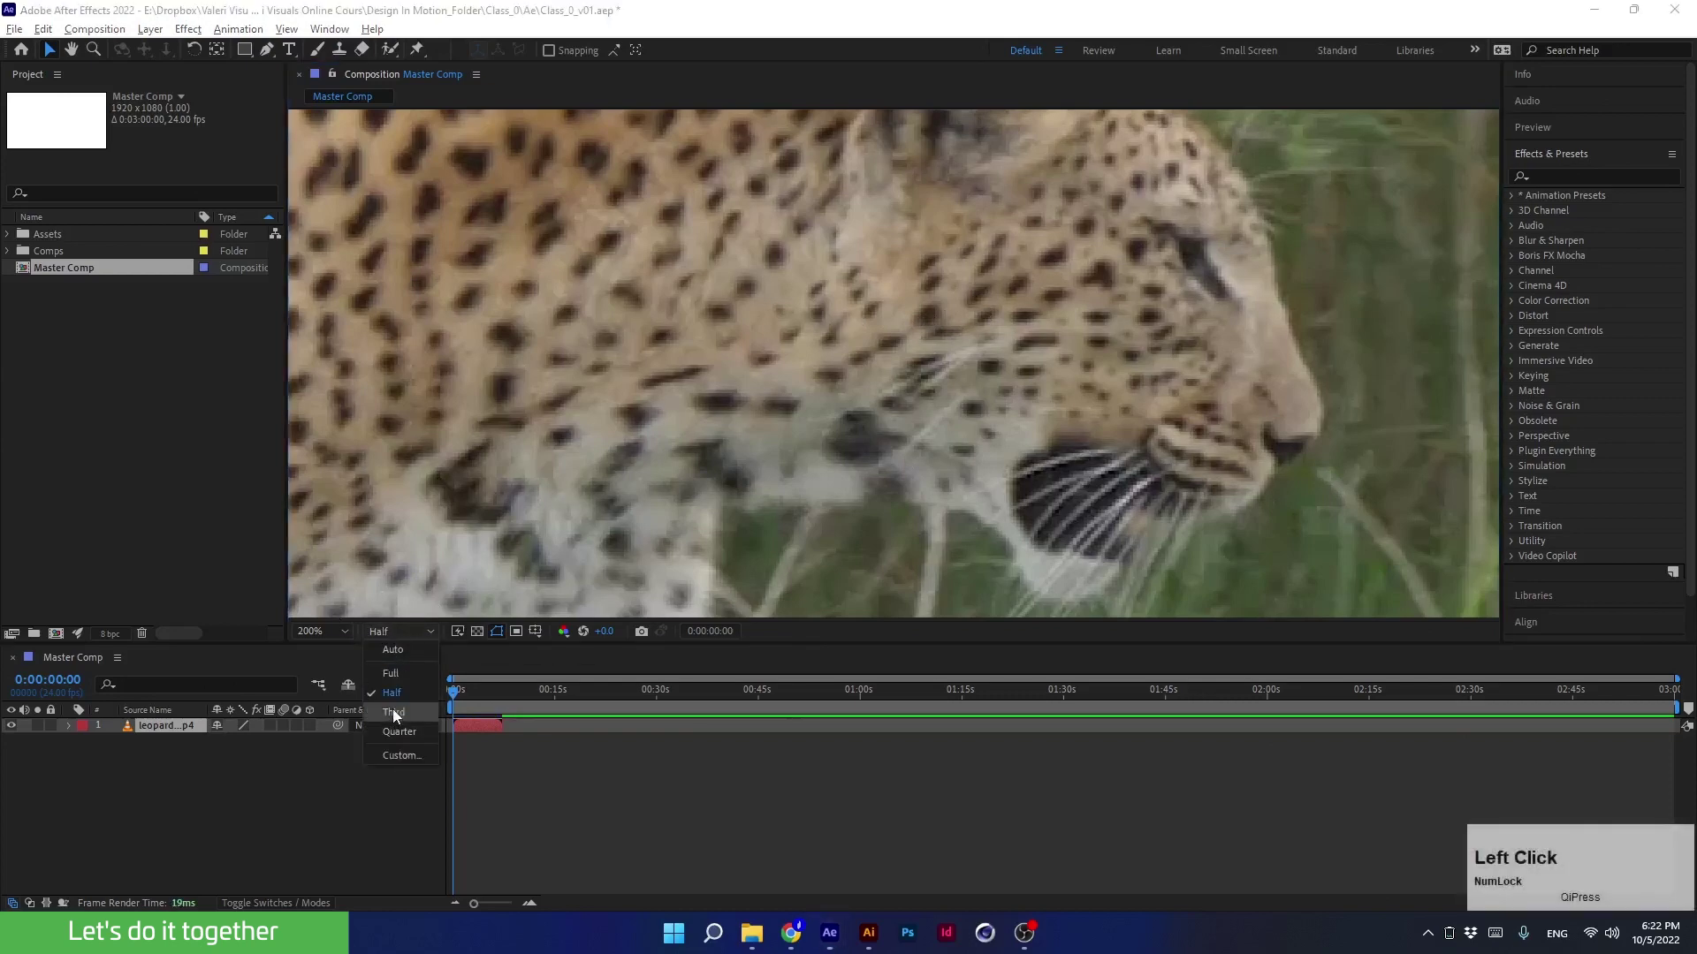
left_click(394, 713)
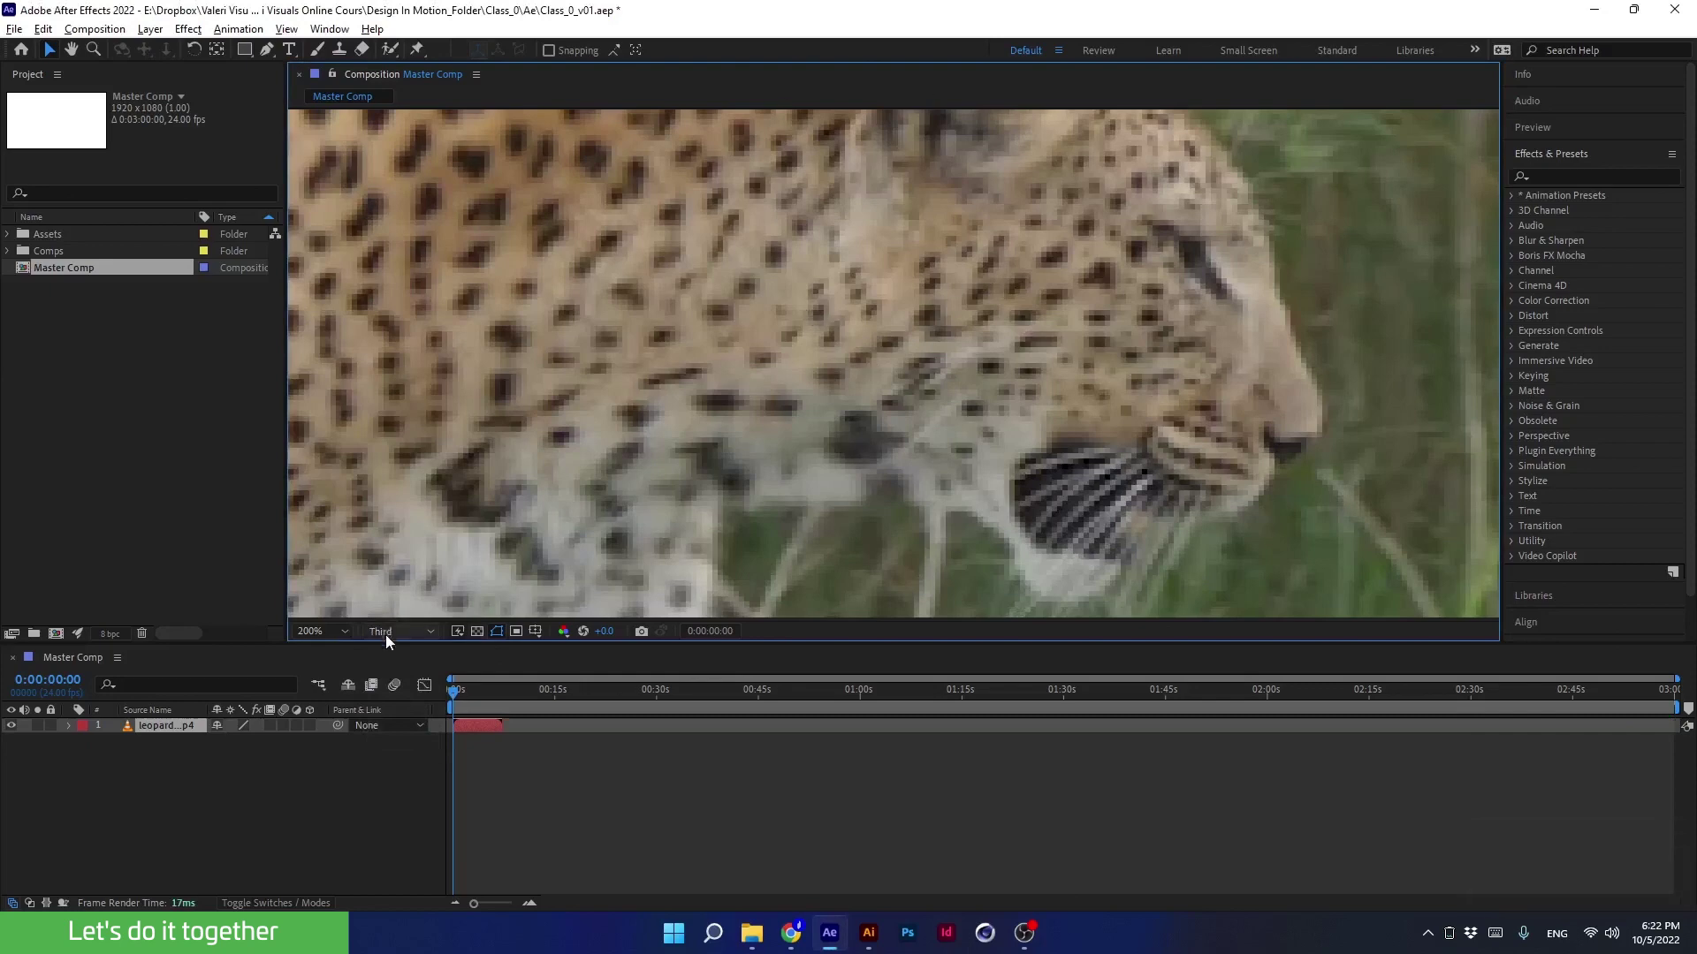
left_click(388, 631)
left_click(389, 734)
Zoom out and set magnification to 50% to show the whole frame.
scroll(864, 390, "down", 2)
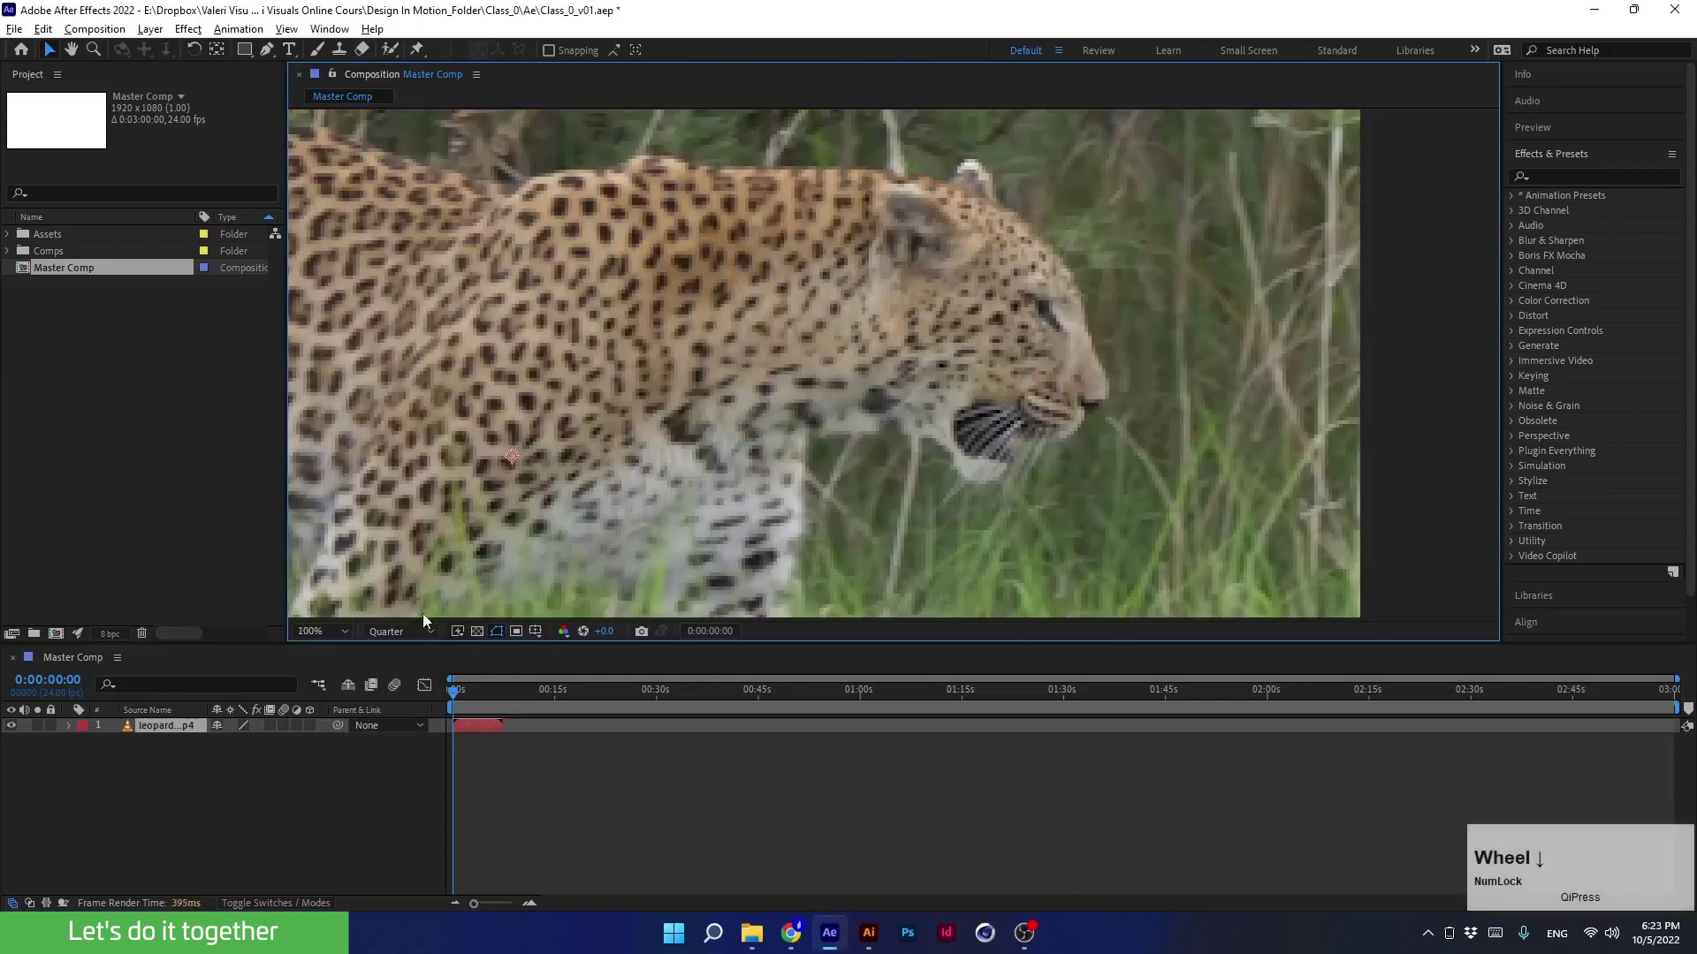
left_click(338, 631)
left_click(322, 326)
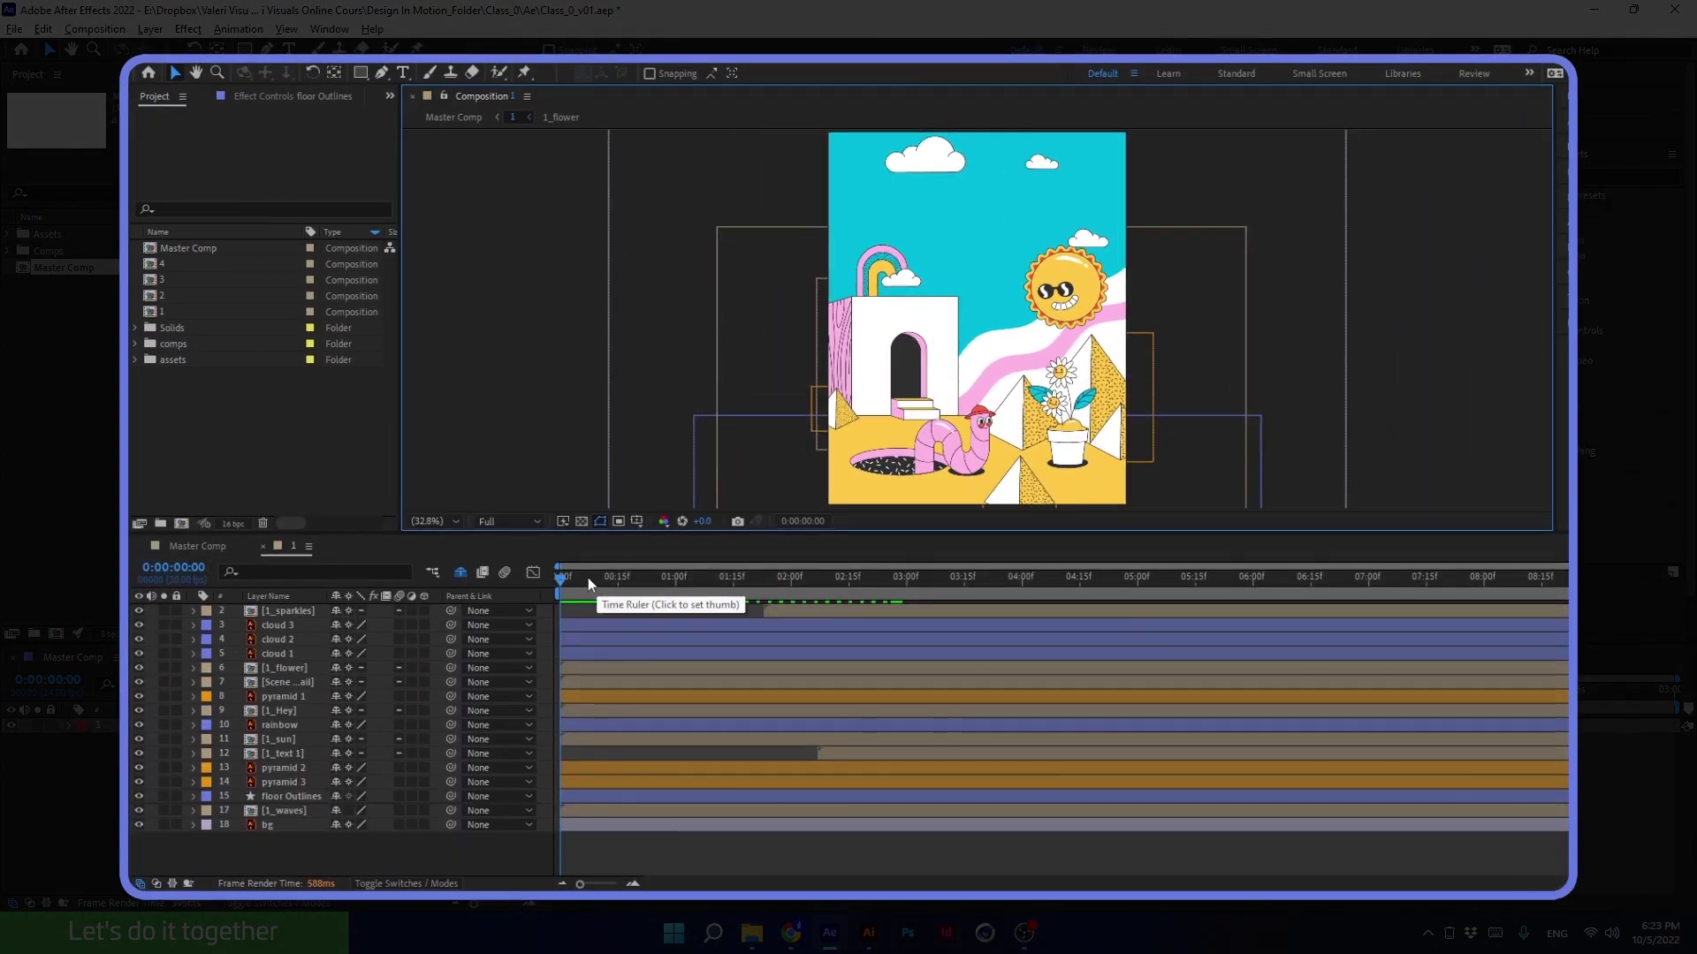
Preview the poster animation, stop at 0:00:03:19, switch to Quarter resolution and replay from frame 0.
key("space")
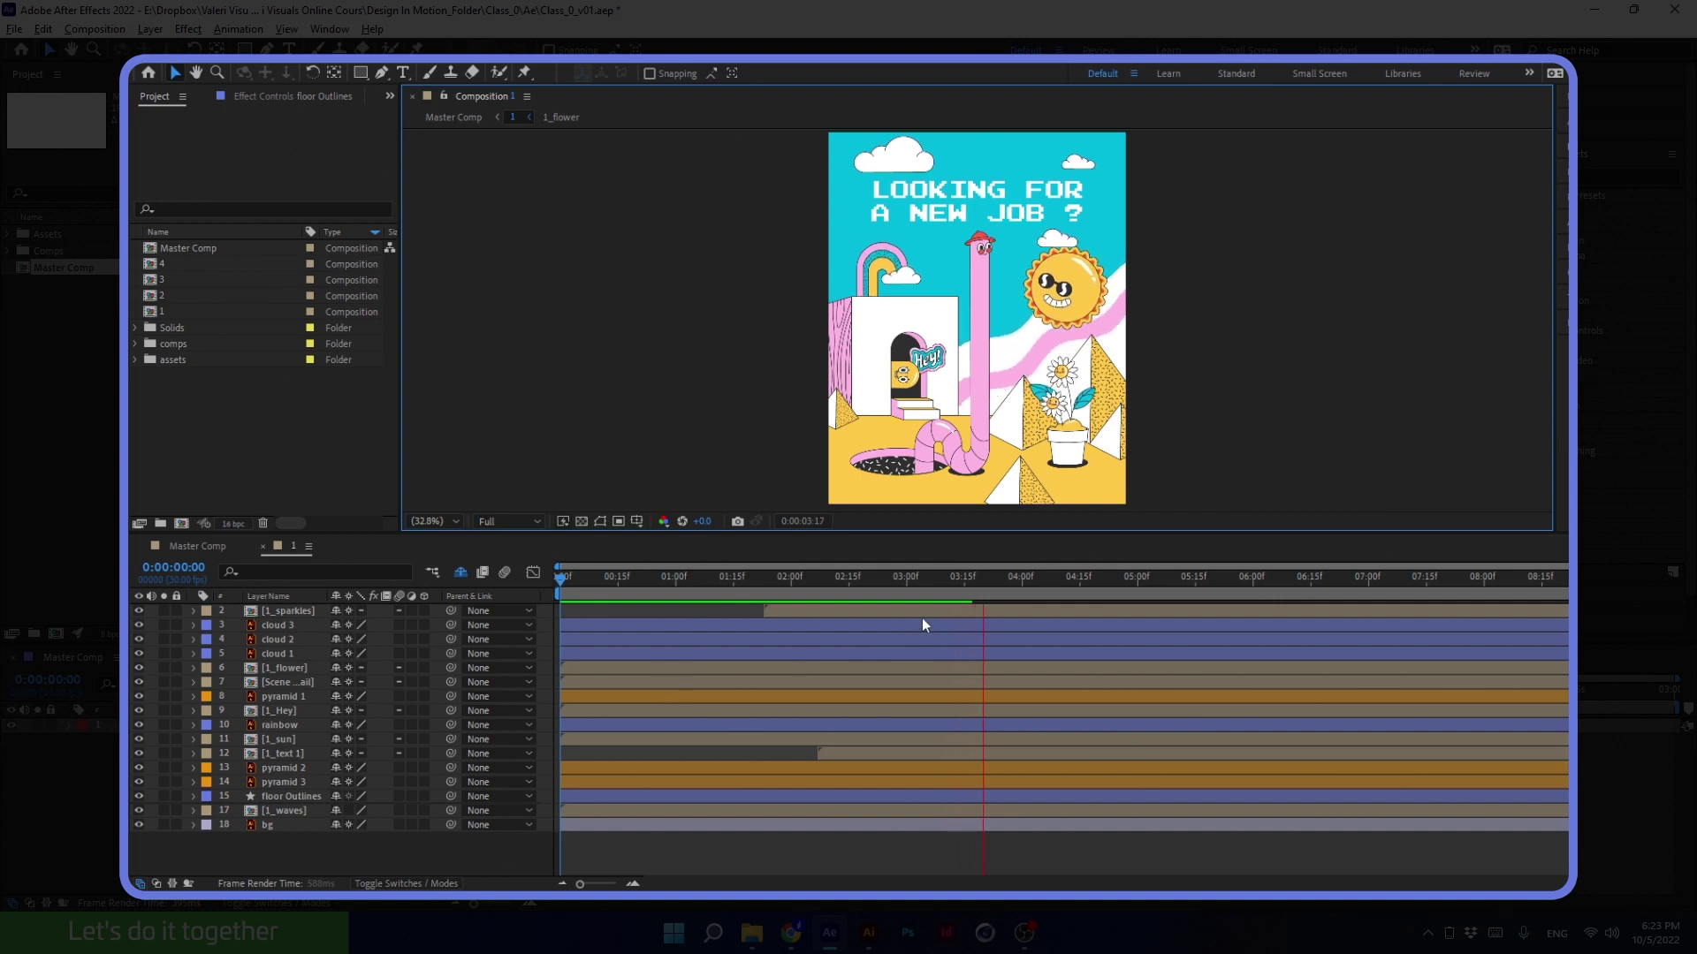
left_click(981, 587)
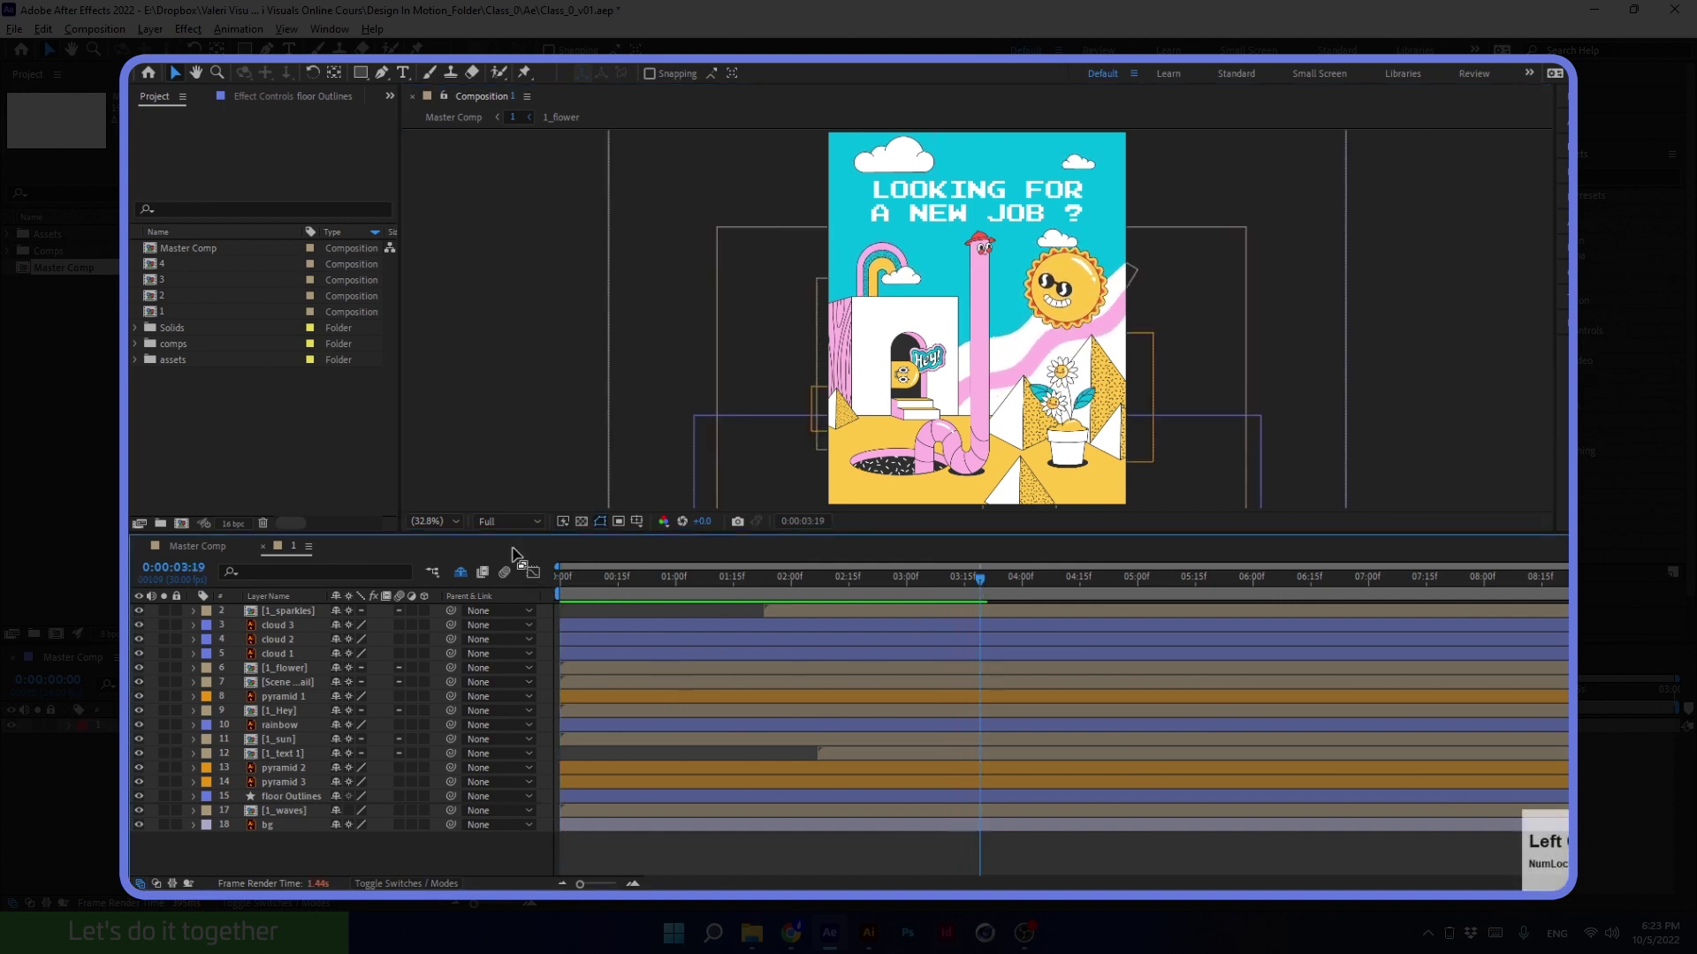
left_click(505, 521)
left_click(500, 624)
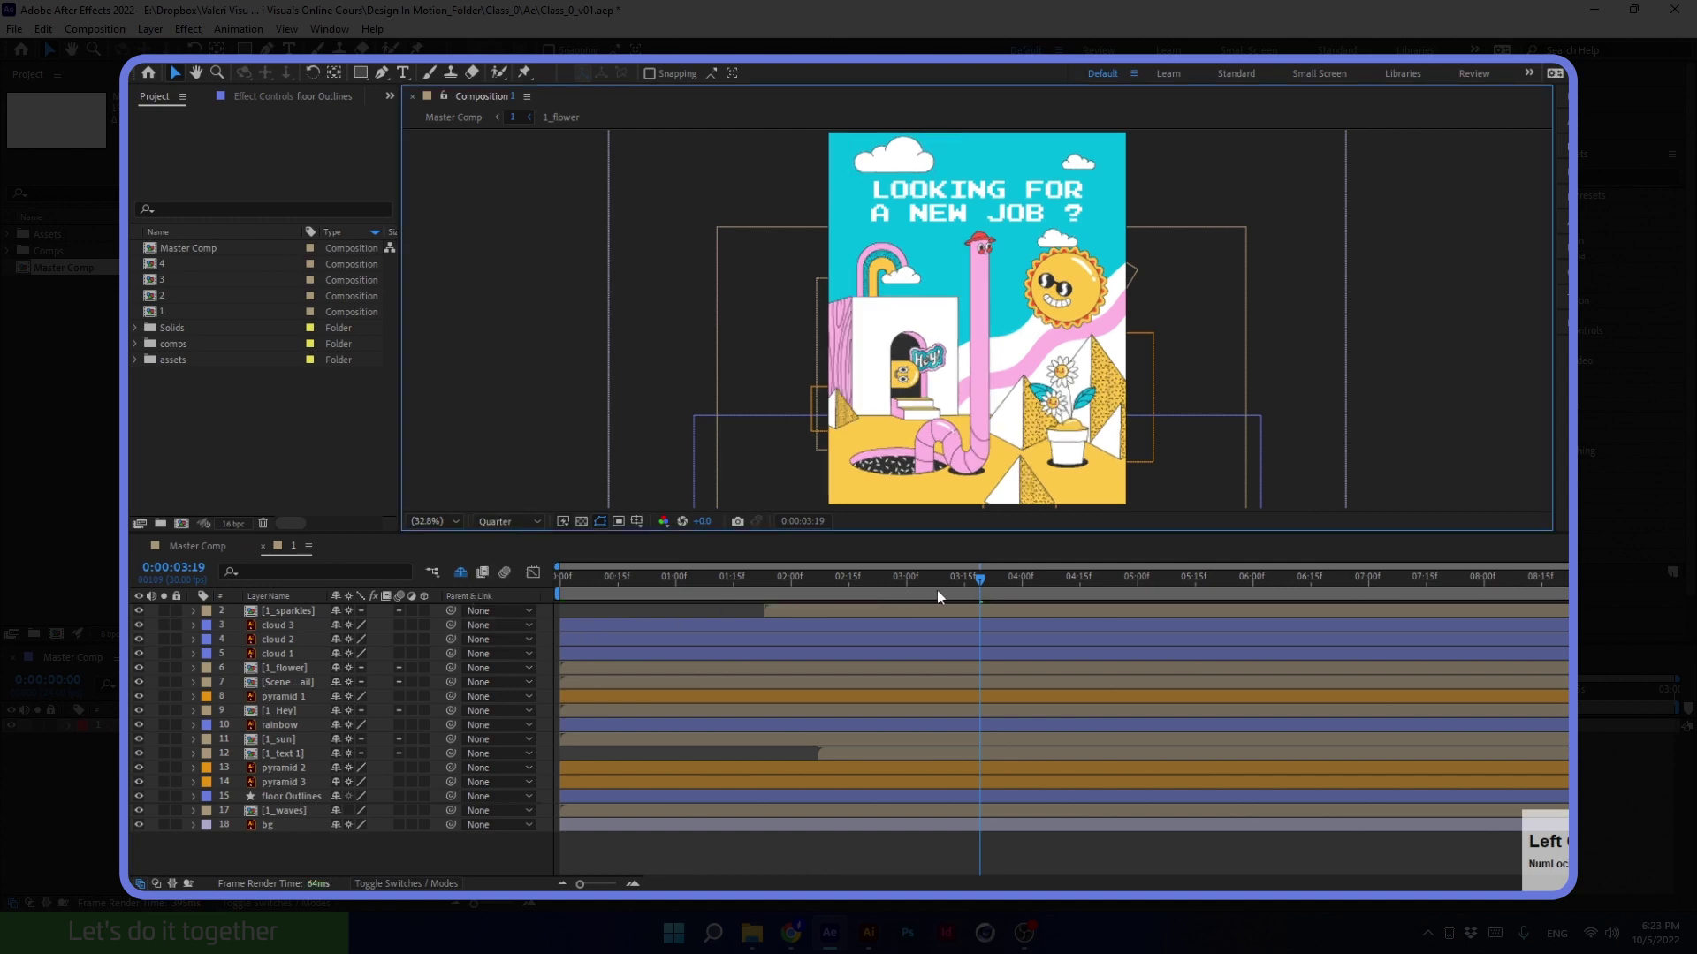
left_click_drag(956, 576, 490, 601)
key("space")
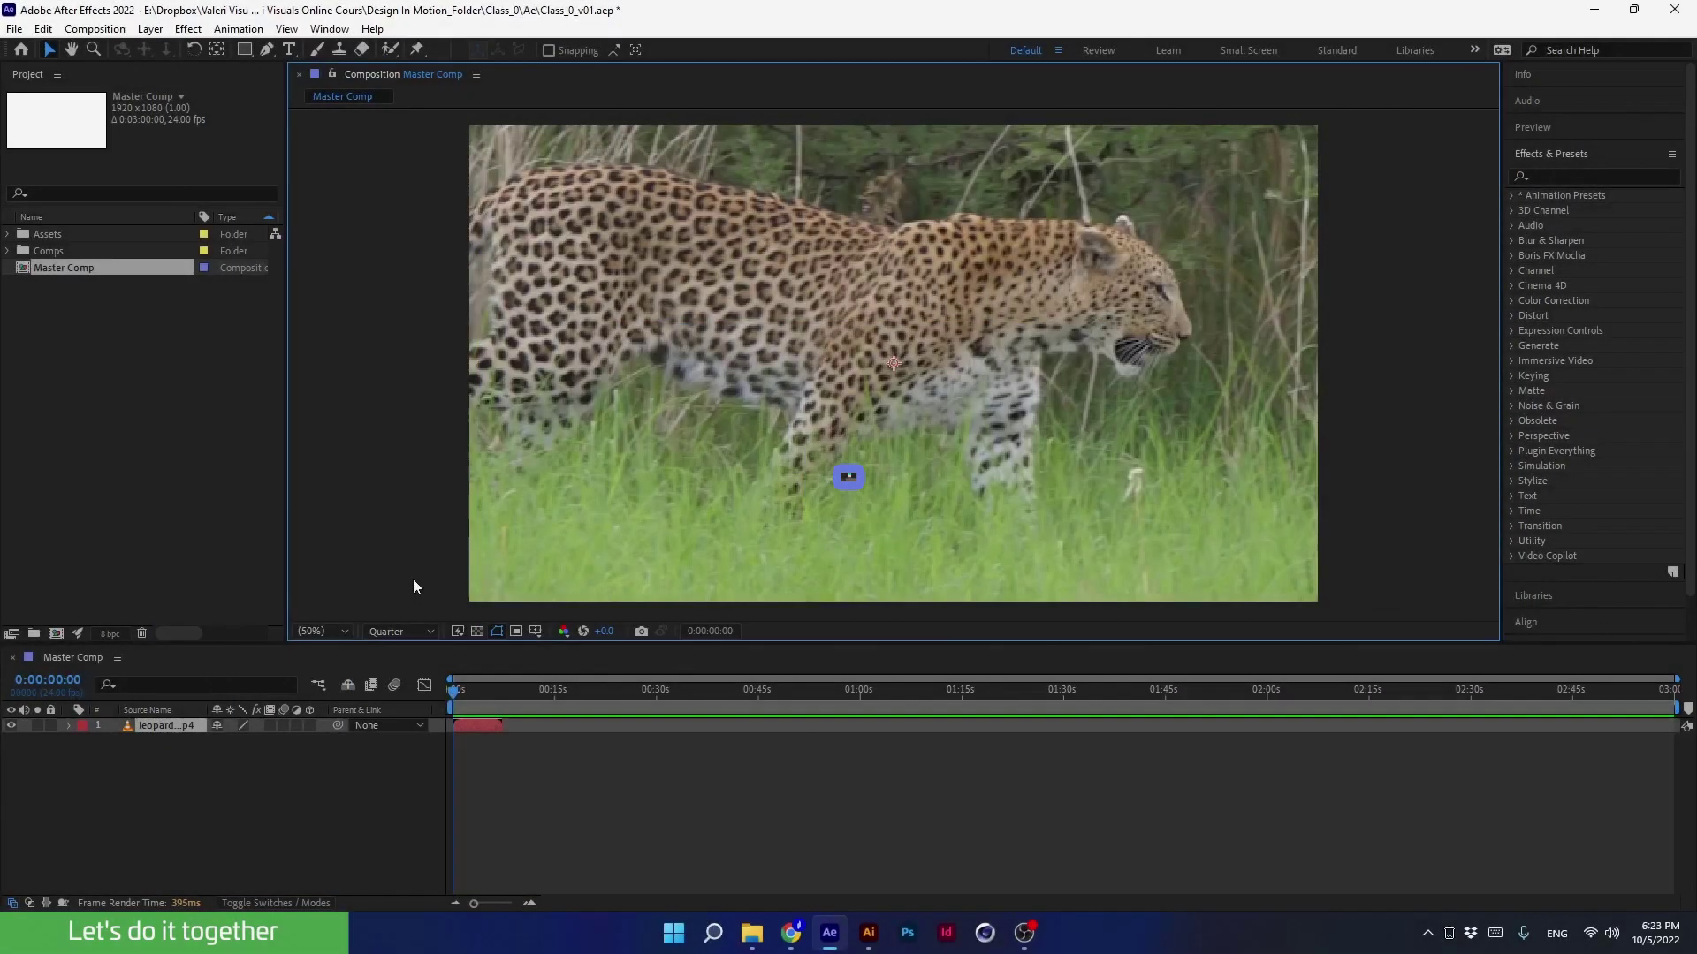
Set the preview resolution back to Full and scrub through the animation.
left_click(396, 631)
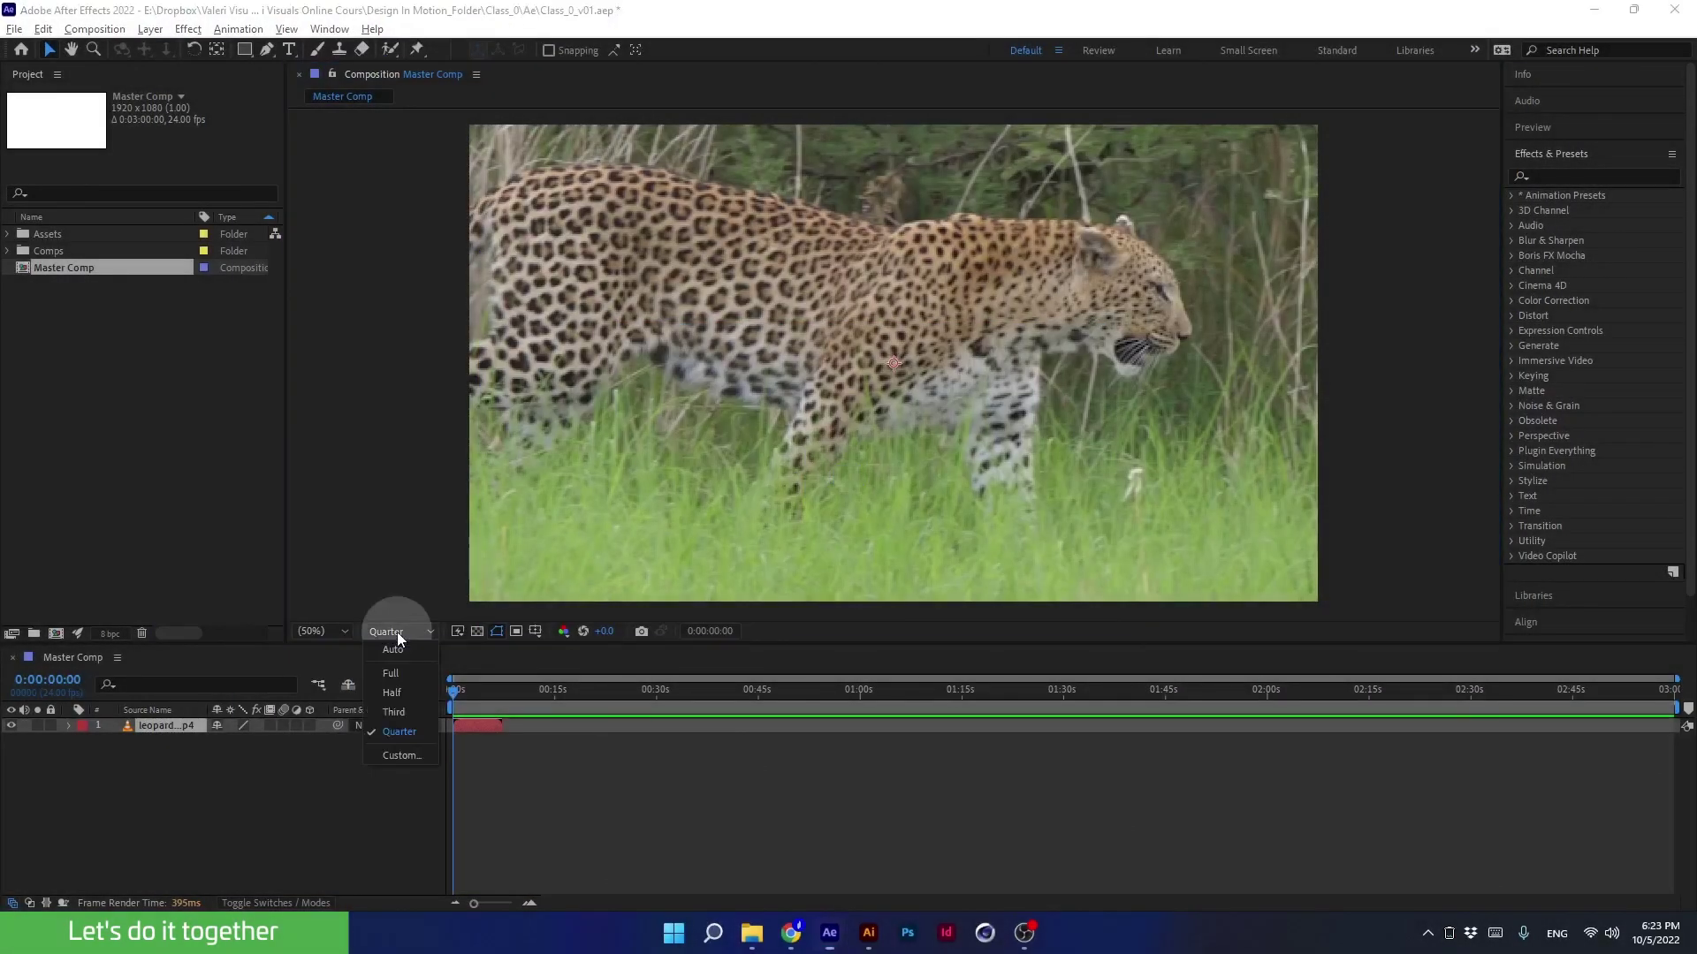
left_click(401, 676)
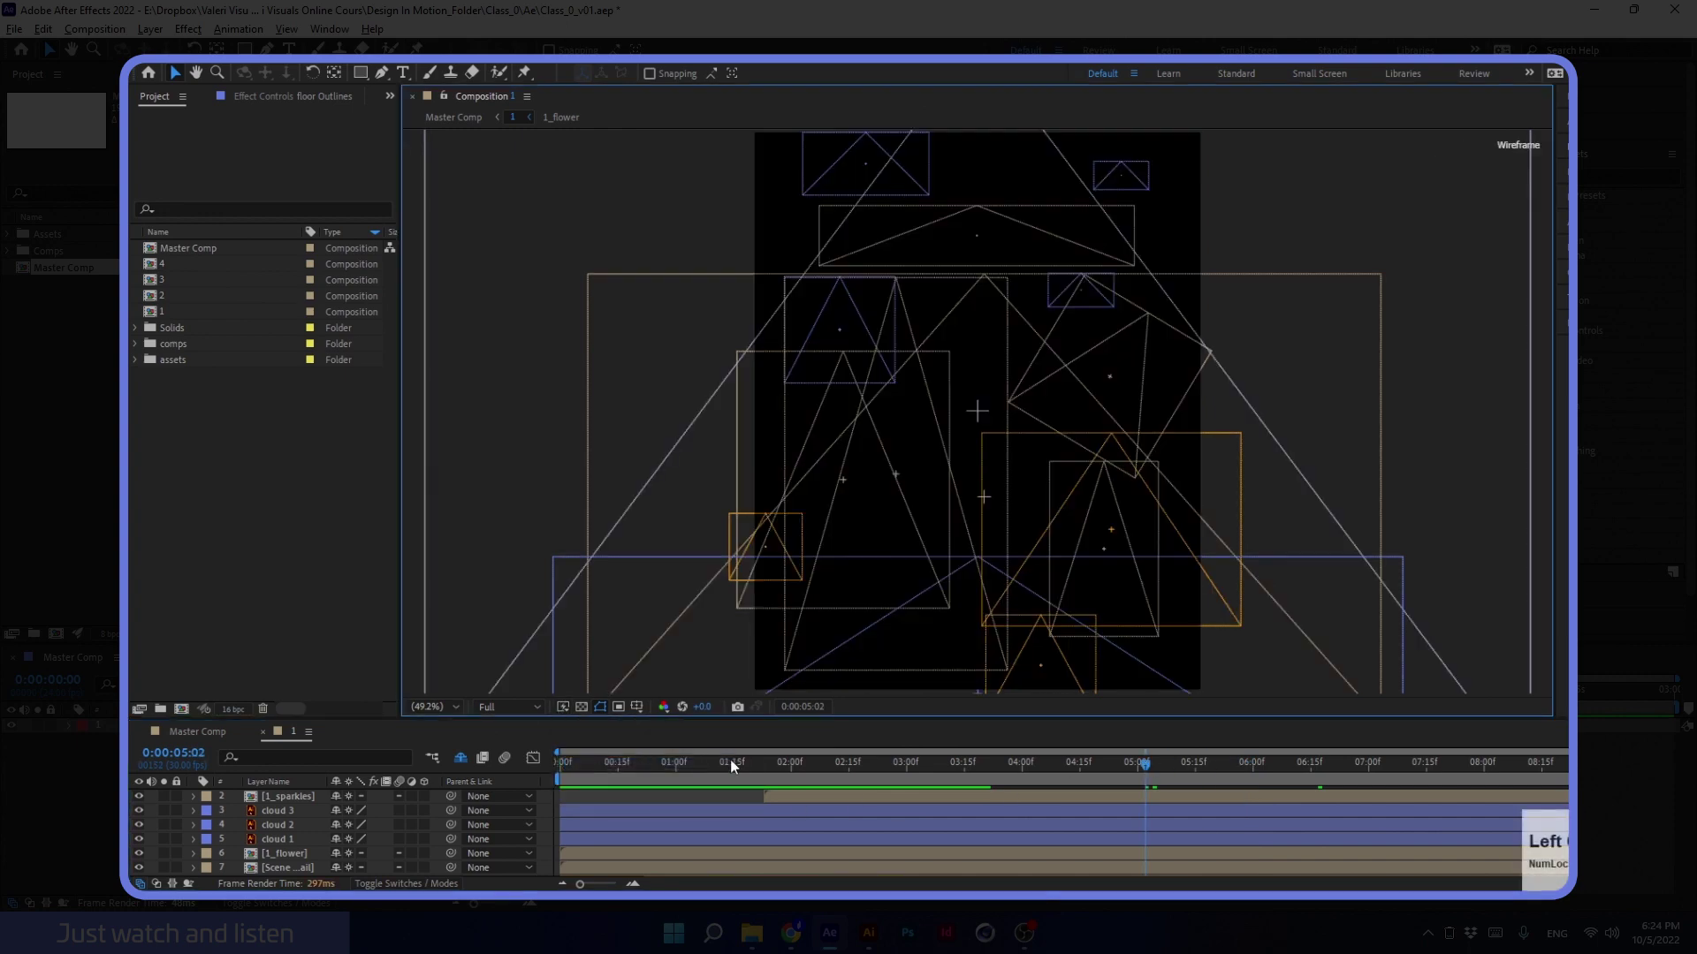
left_click_drag(1140, 762, 1266, 767)
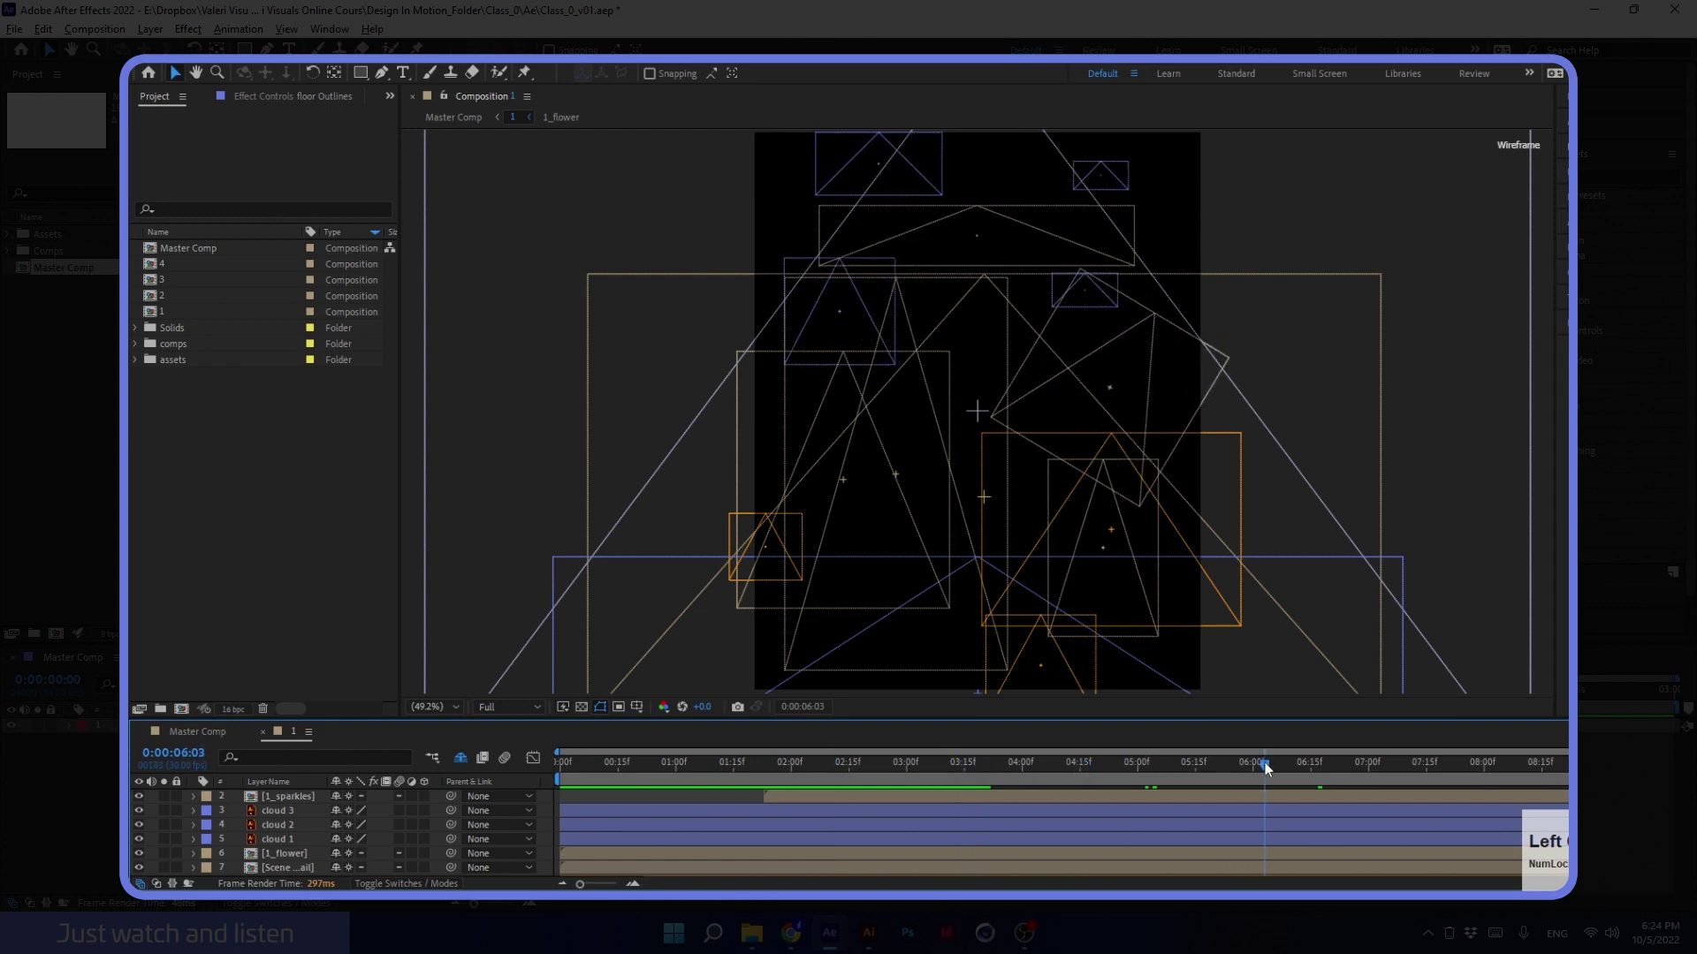
Set Fast Previews to Off (Final Quality) and scrub the playhead back to 04:07.
left_click(563, 707)
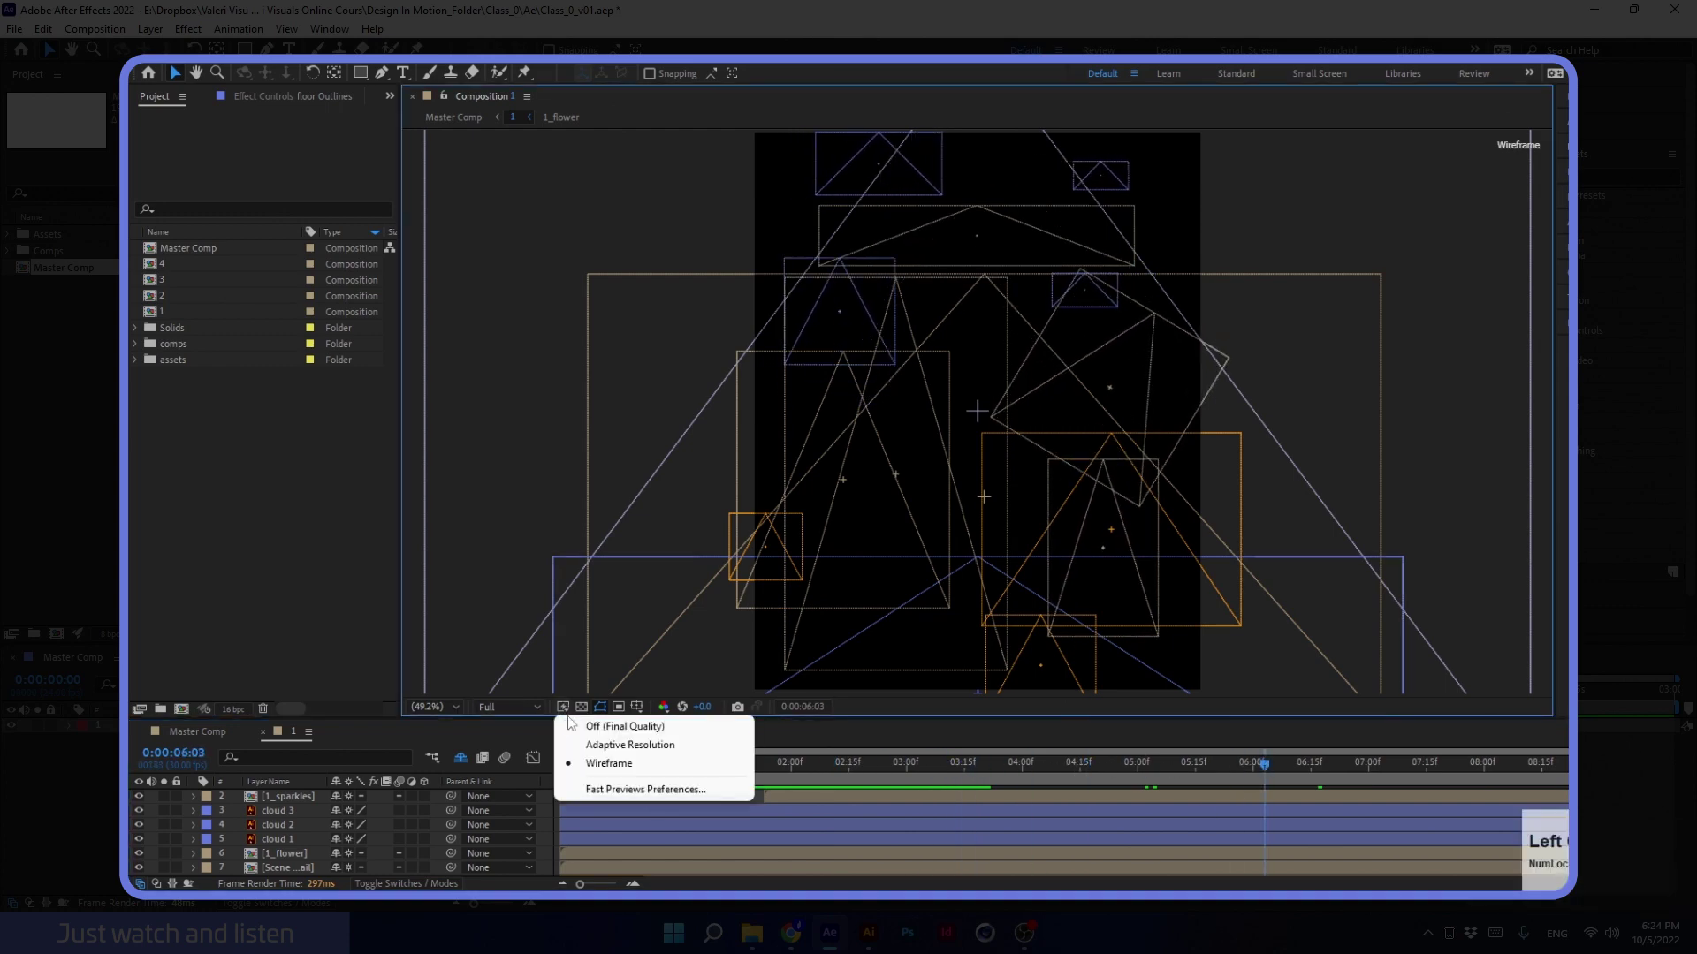
left_click(584, 728)
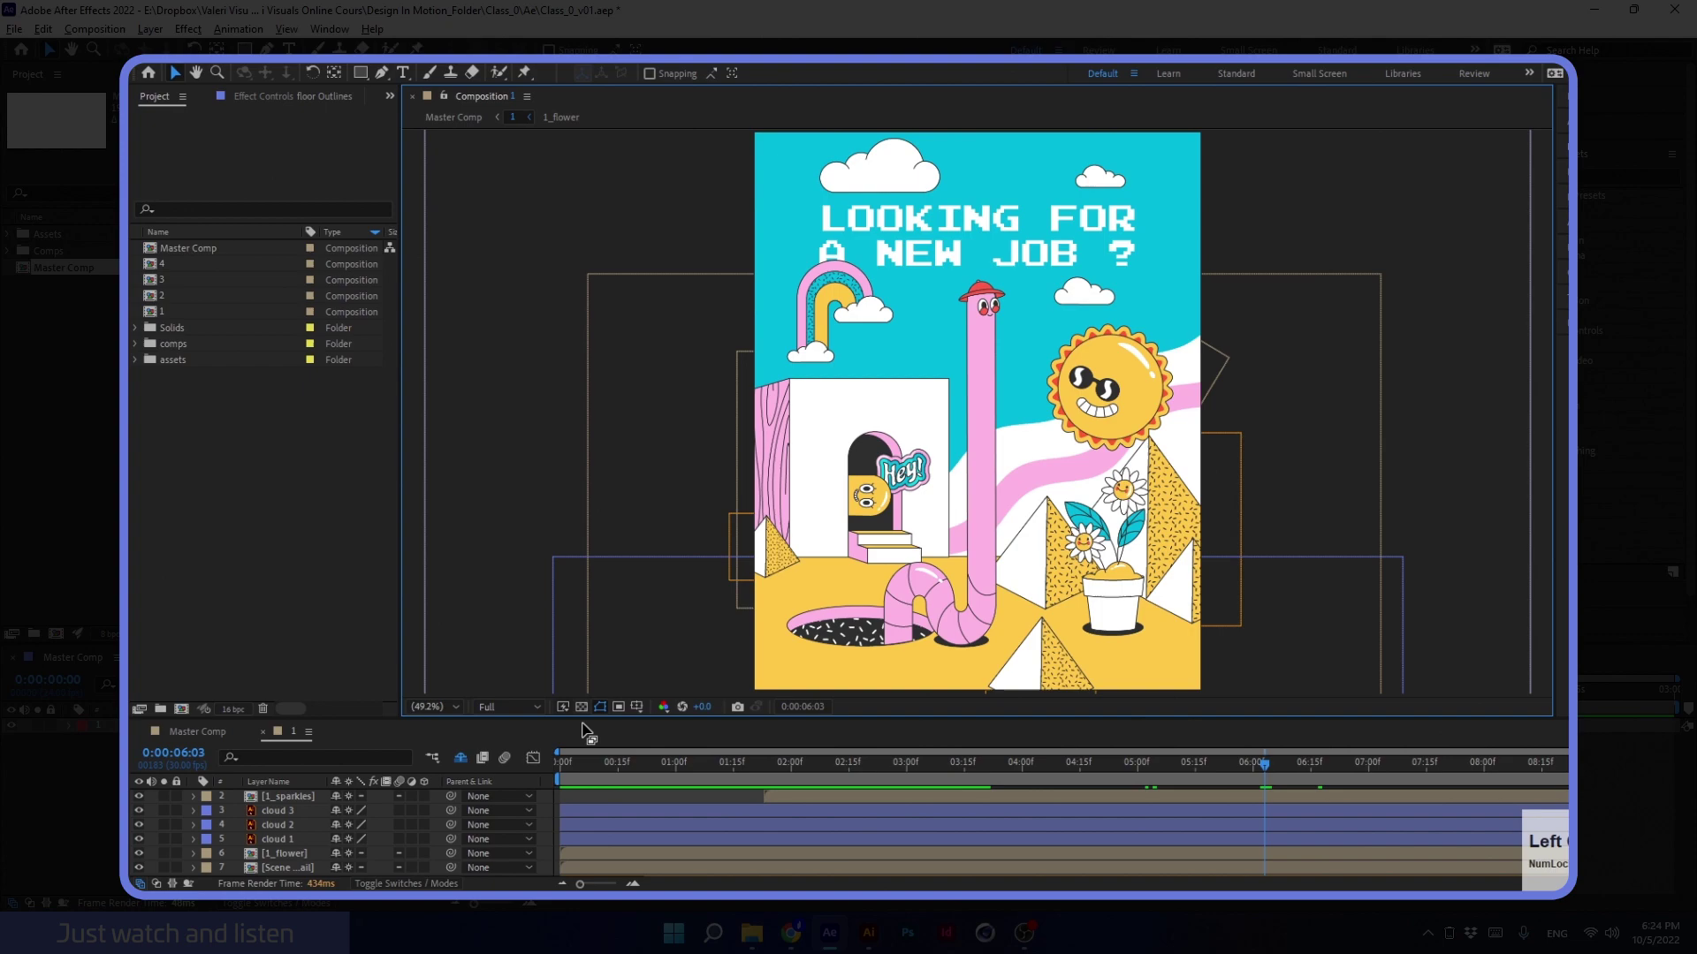
left_click(1192, 765)
left_click_drag(1192, 765, 1050, 776)
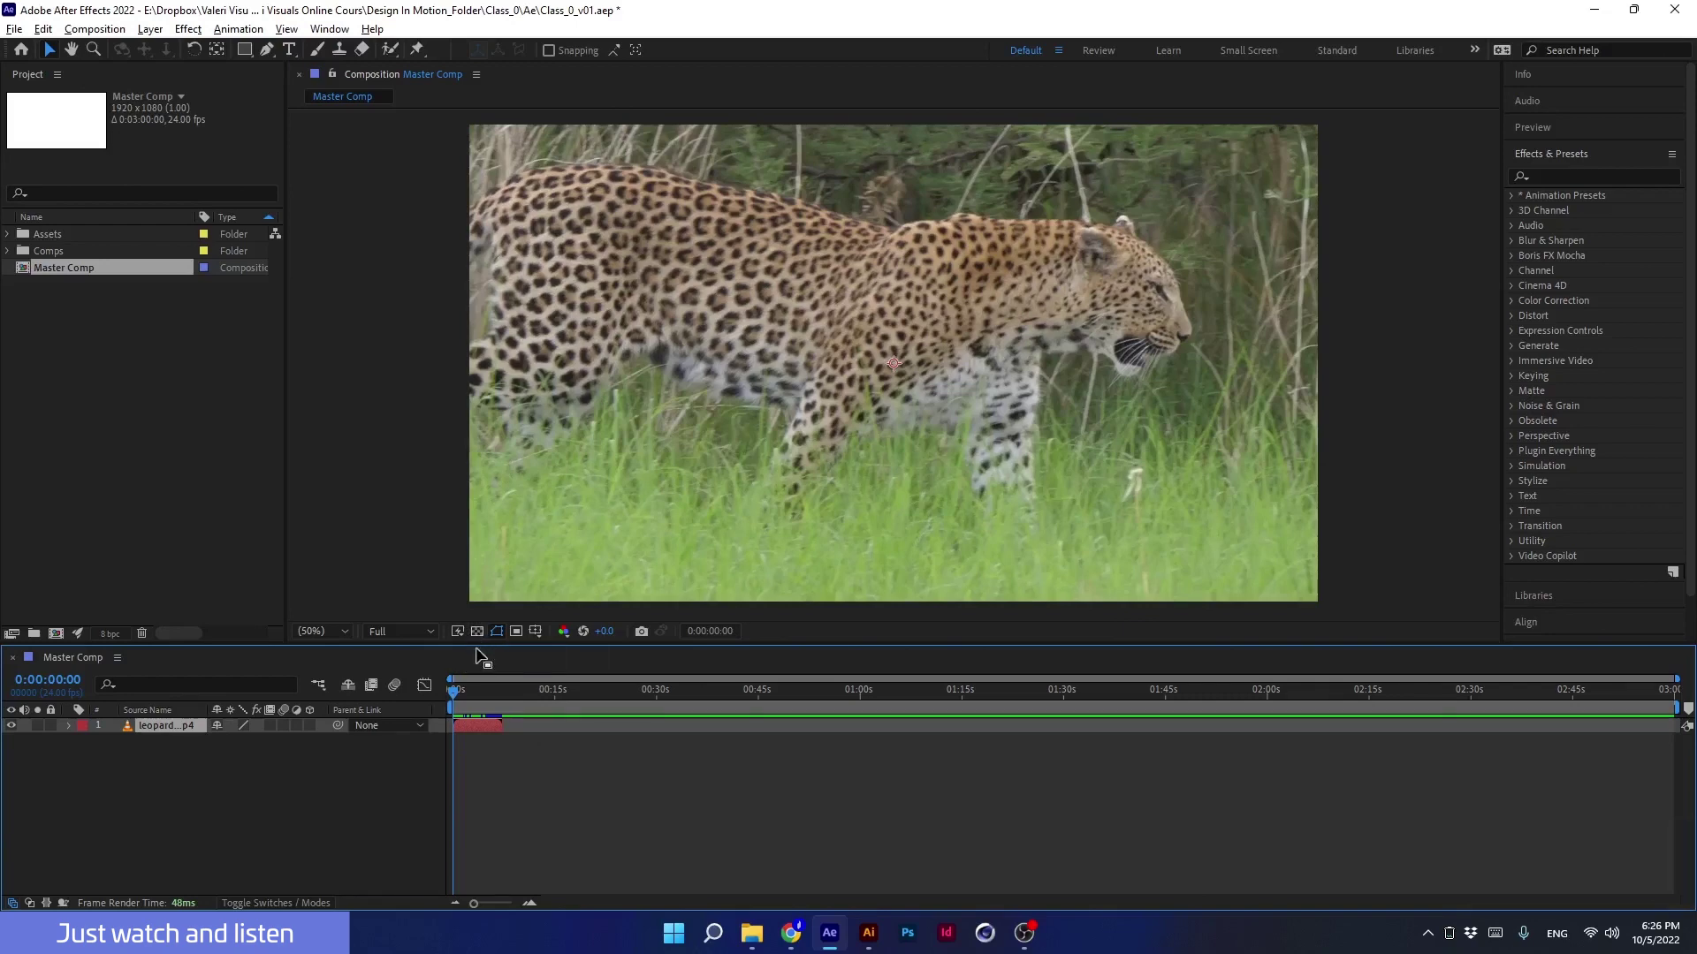
left_click(11, 725)
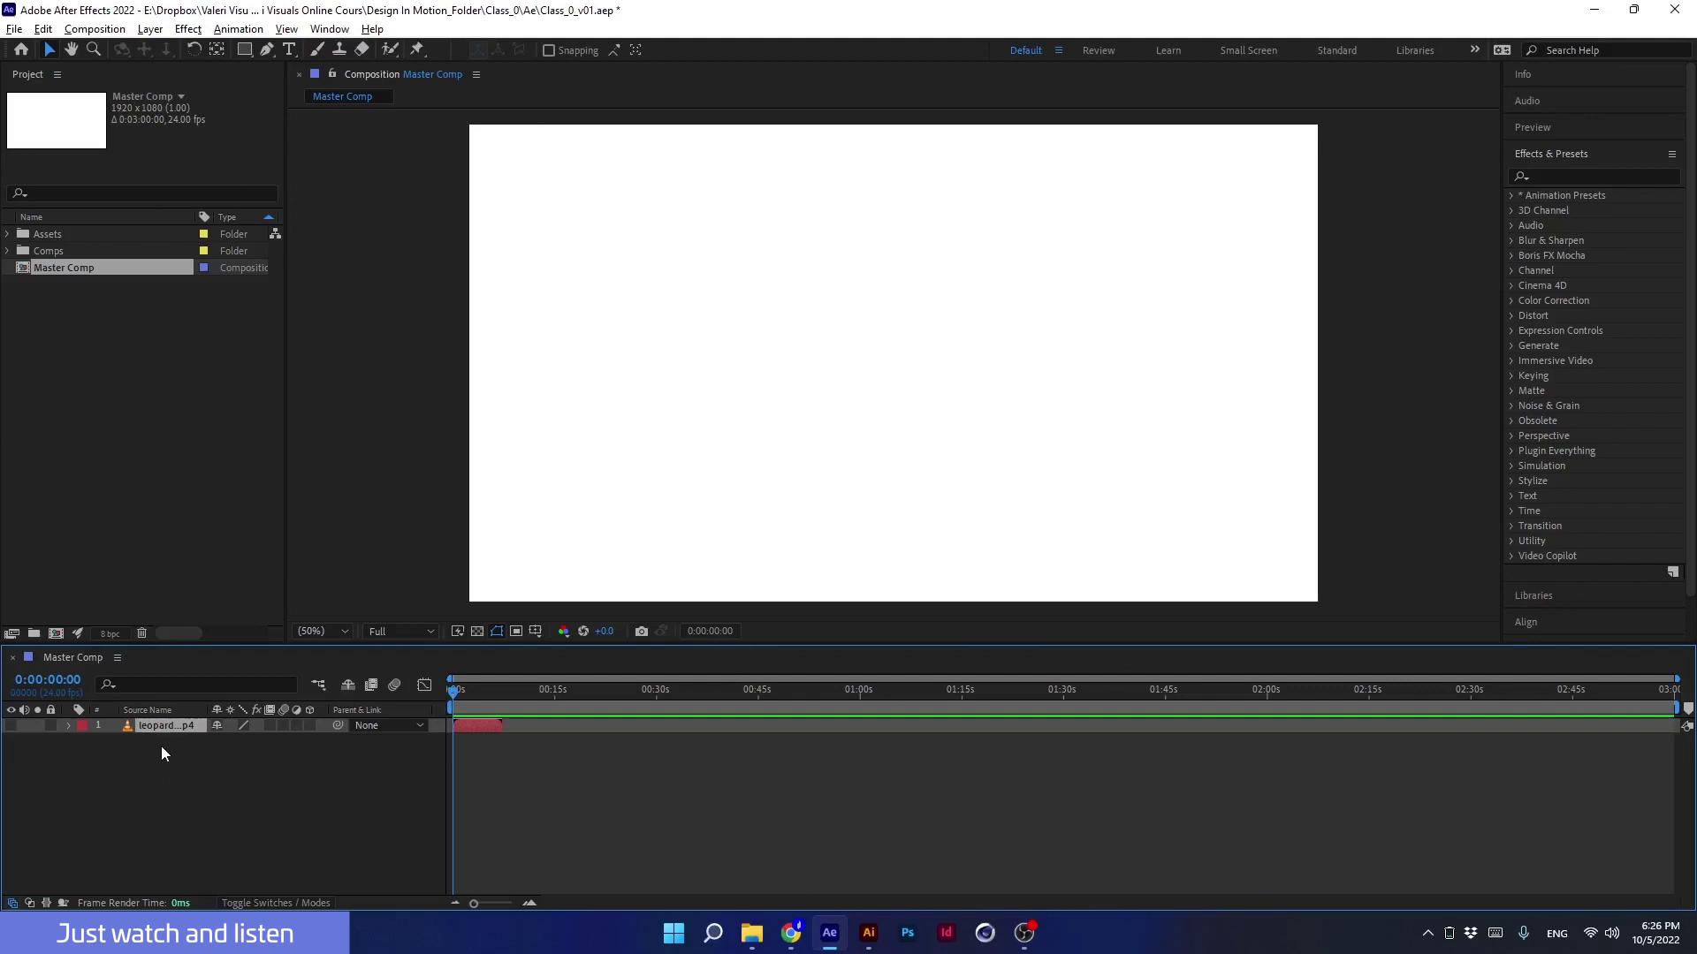
left_click(477, 632)
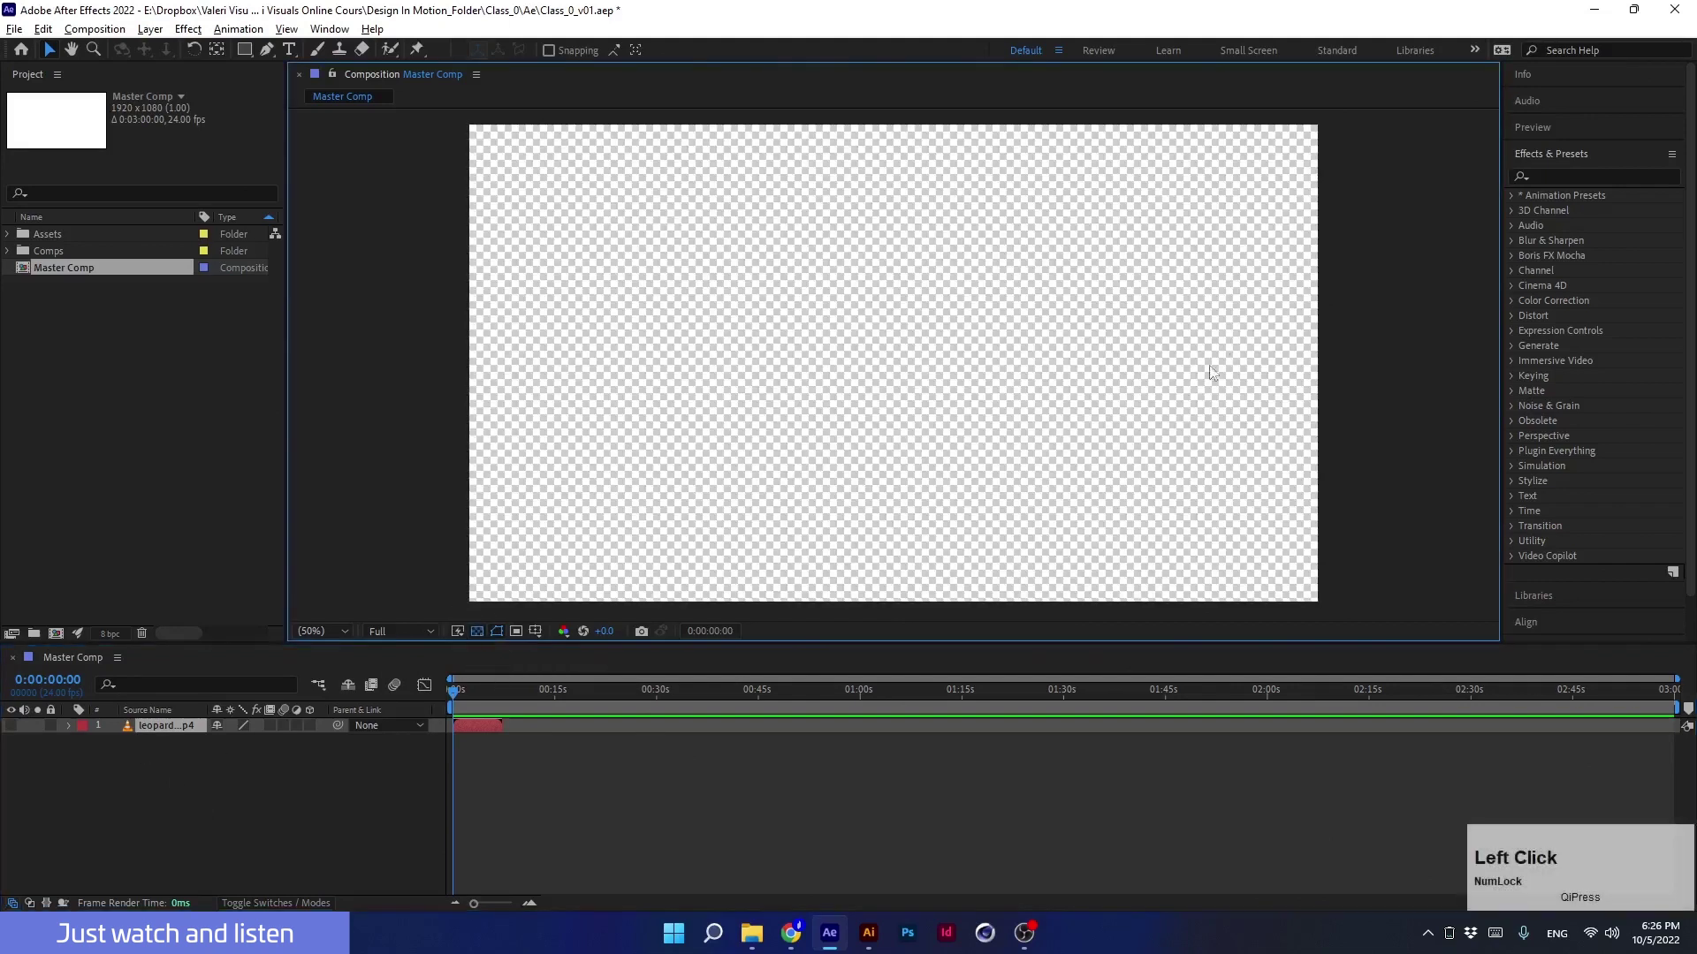
left_click(1164, 248)
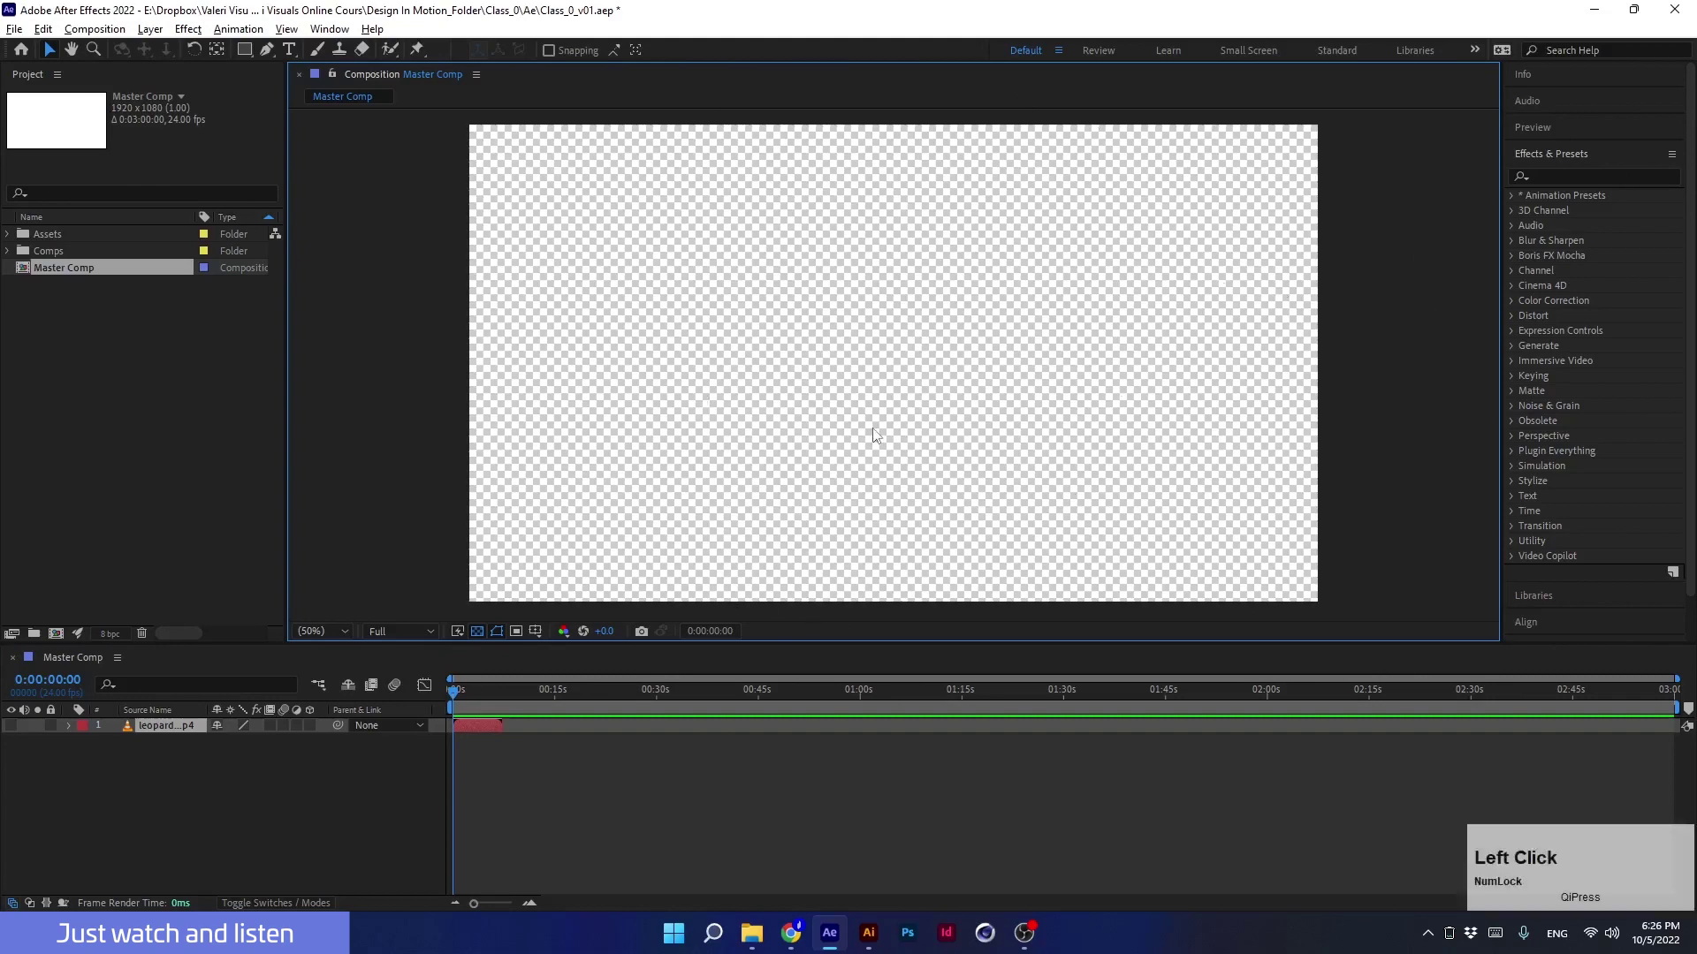
left_click(476, 632)
left_click(11, 726)
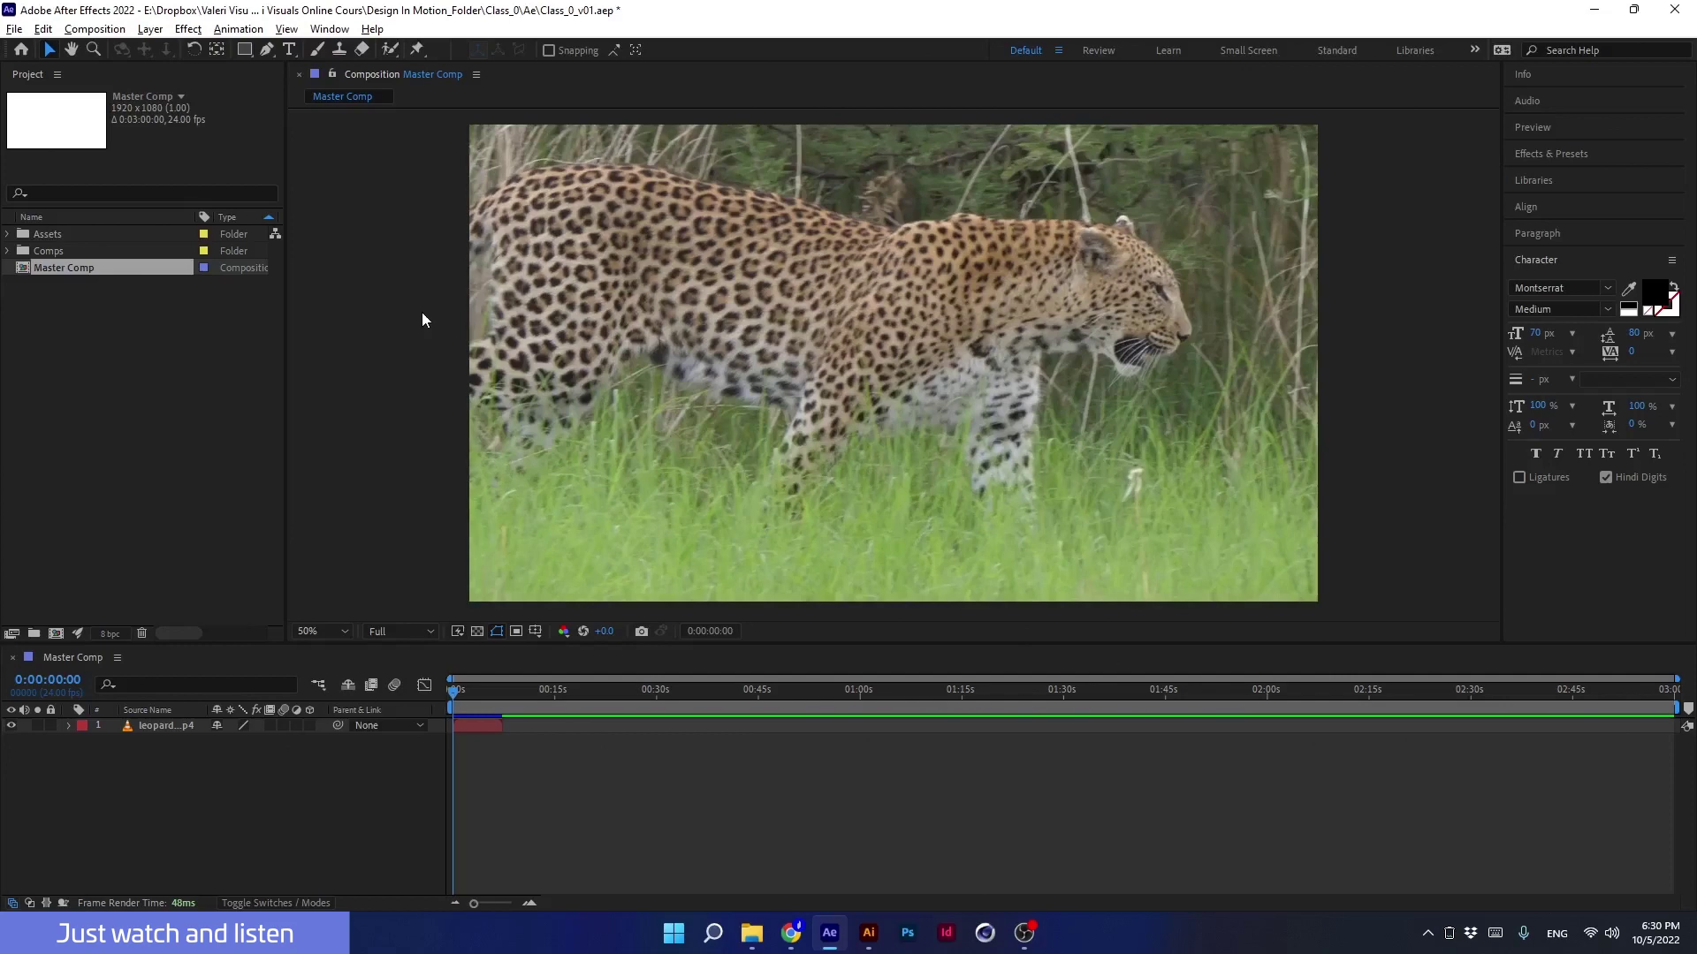
key("ctrl+k")
left_click_drag(876, 235, 1348, 293)
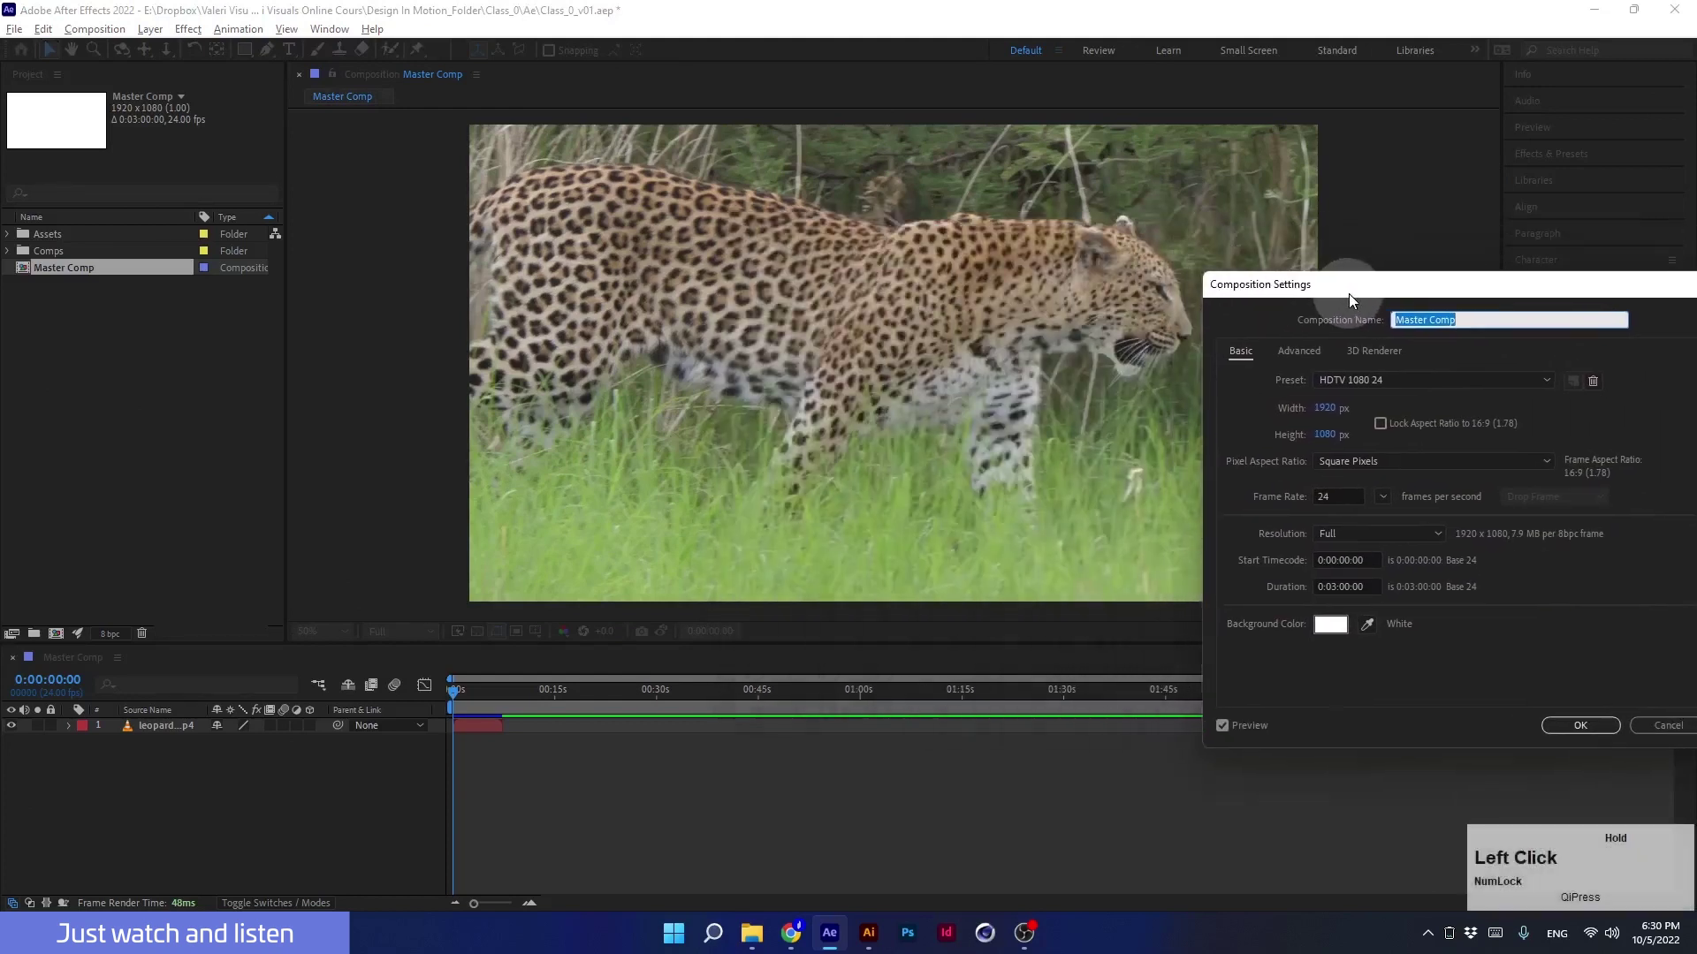
left_click(1328, 412)
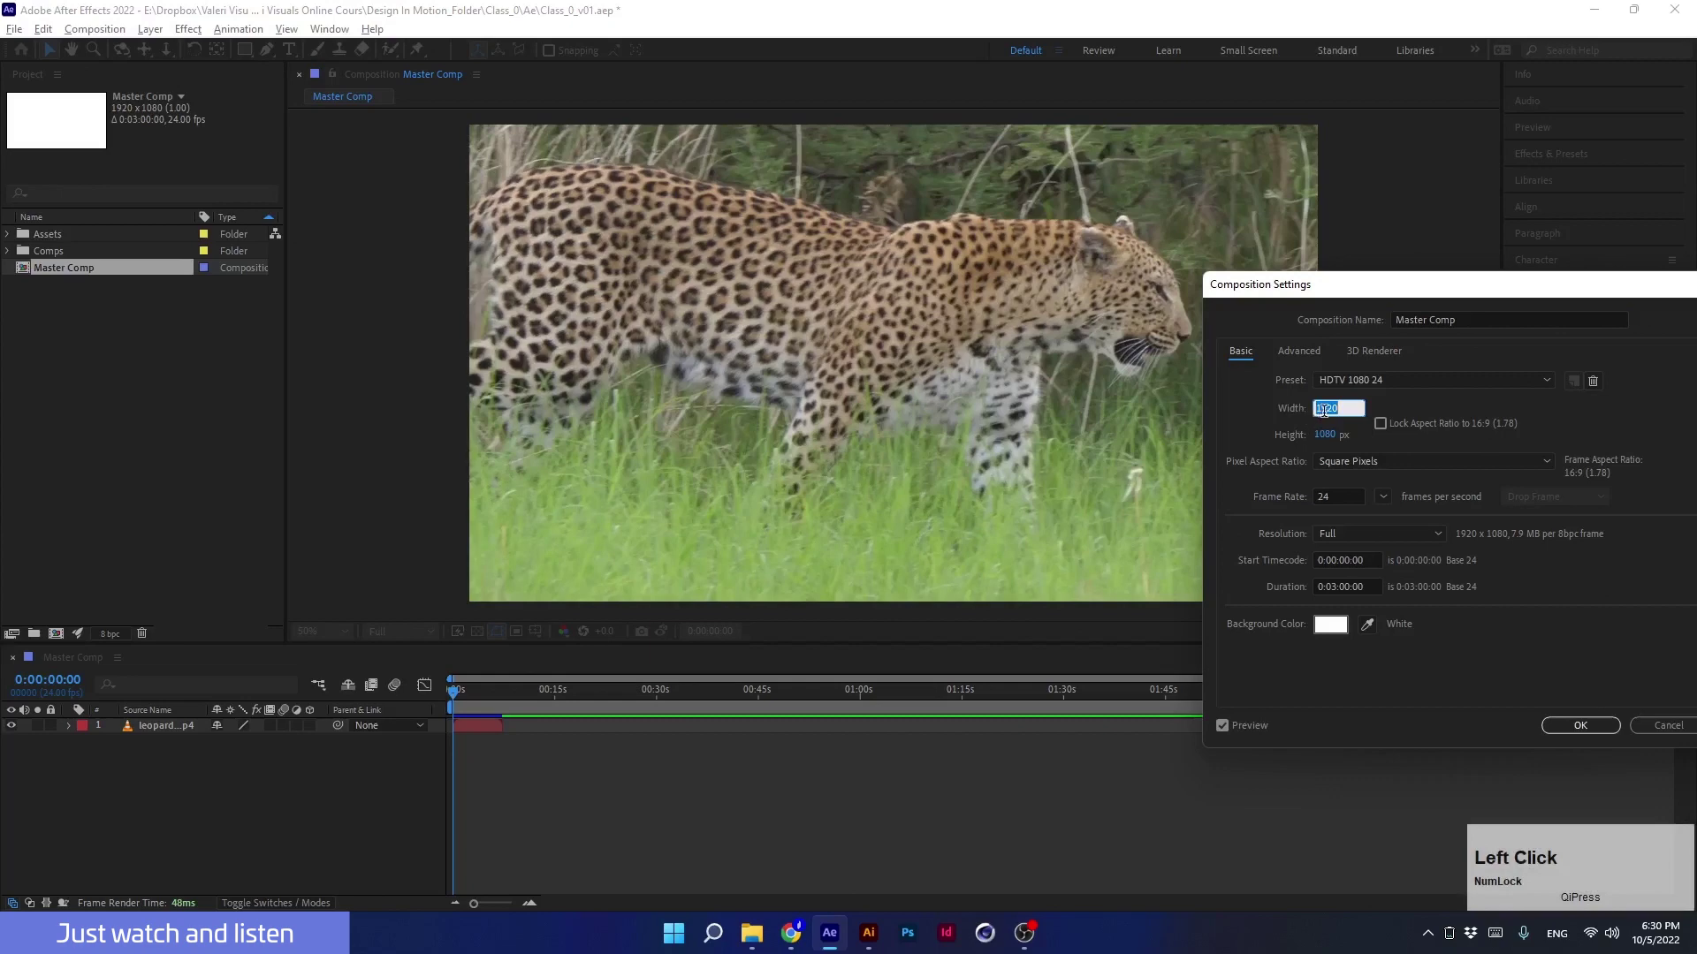
type("600")
left_click(1248, 393)
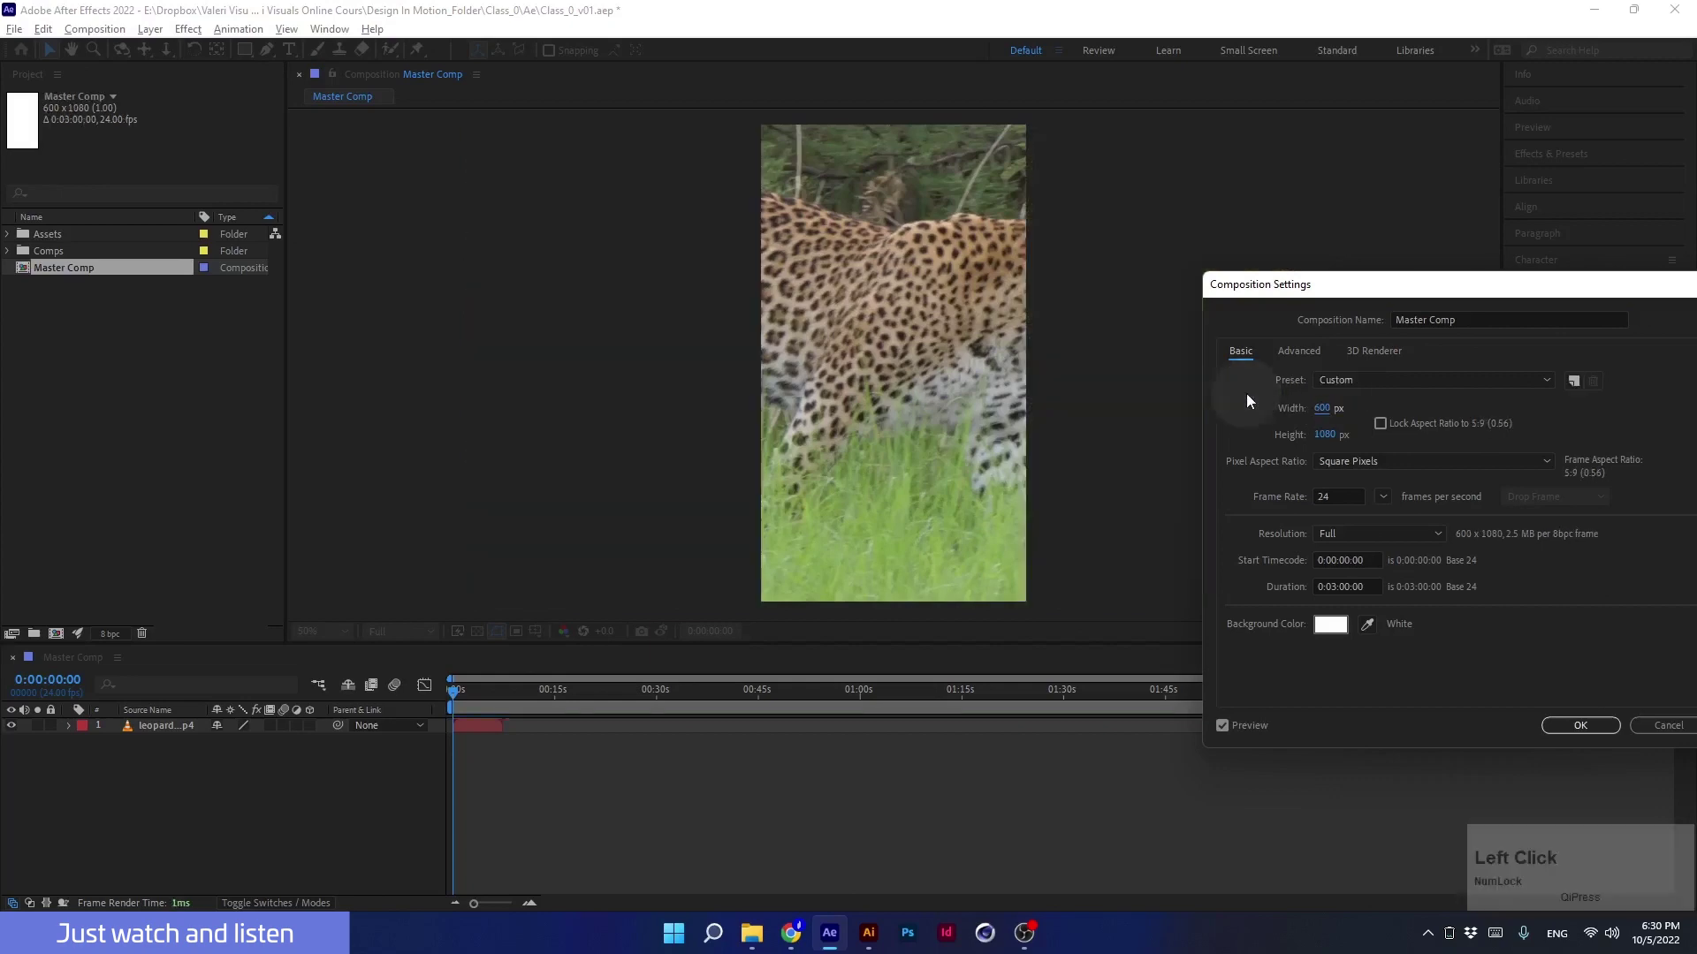
left_click(1327, 434)
type("200")
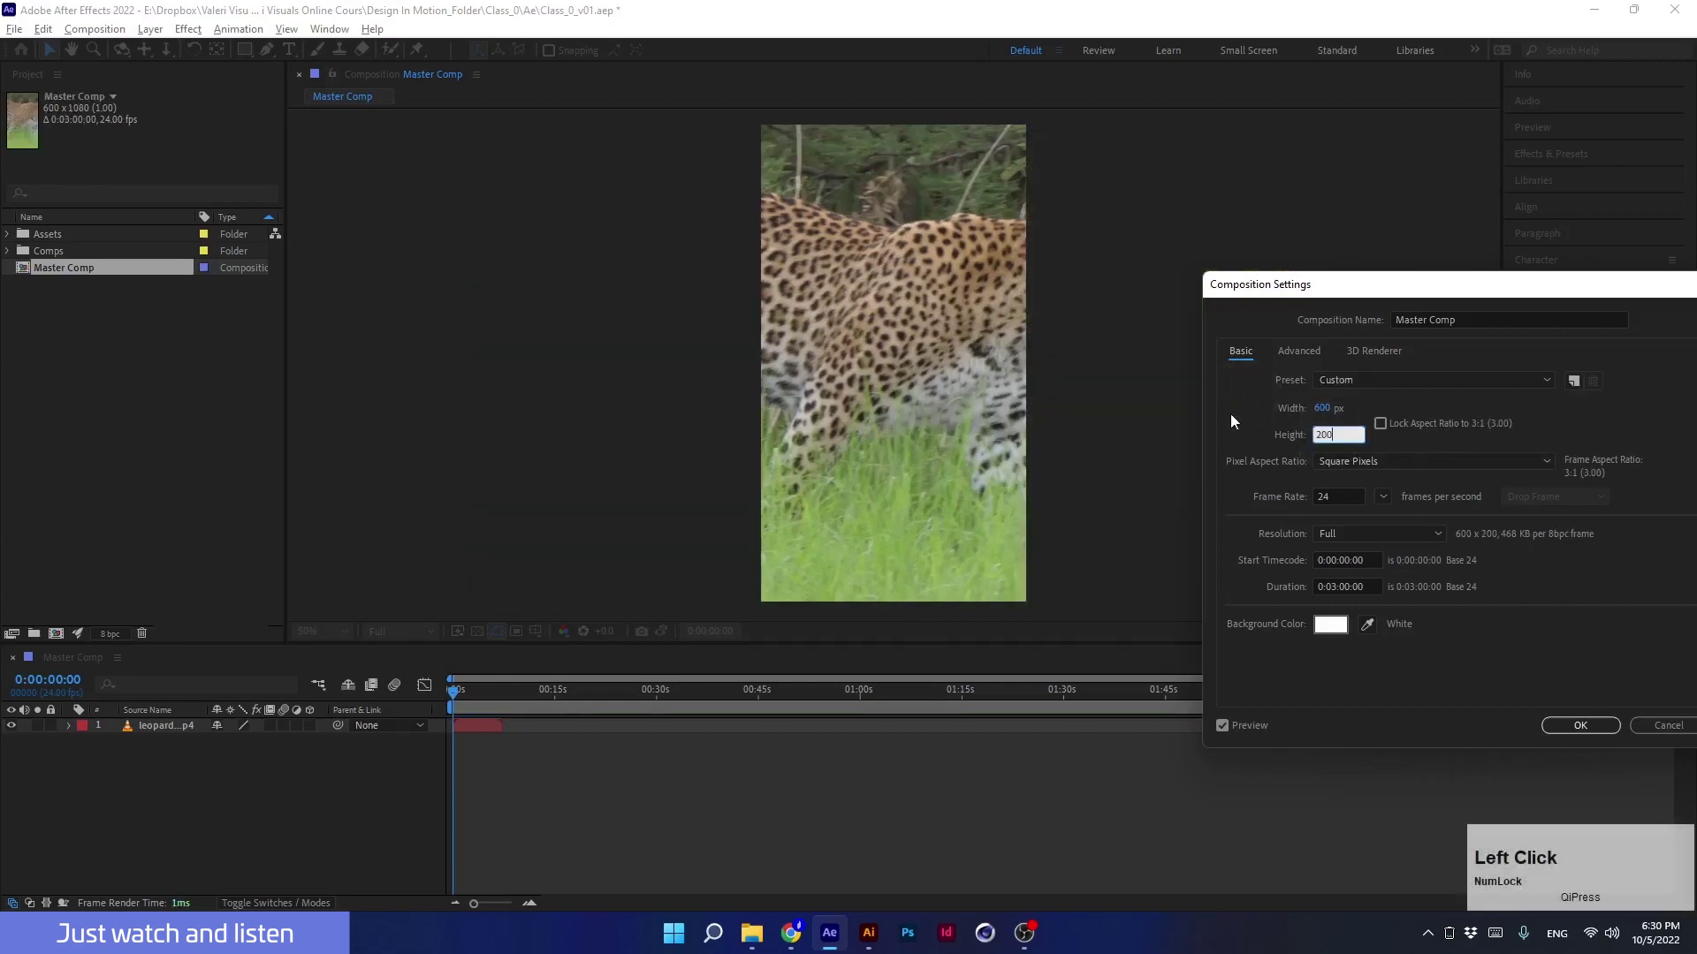
left_click(1231, 416)
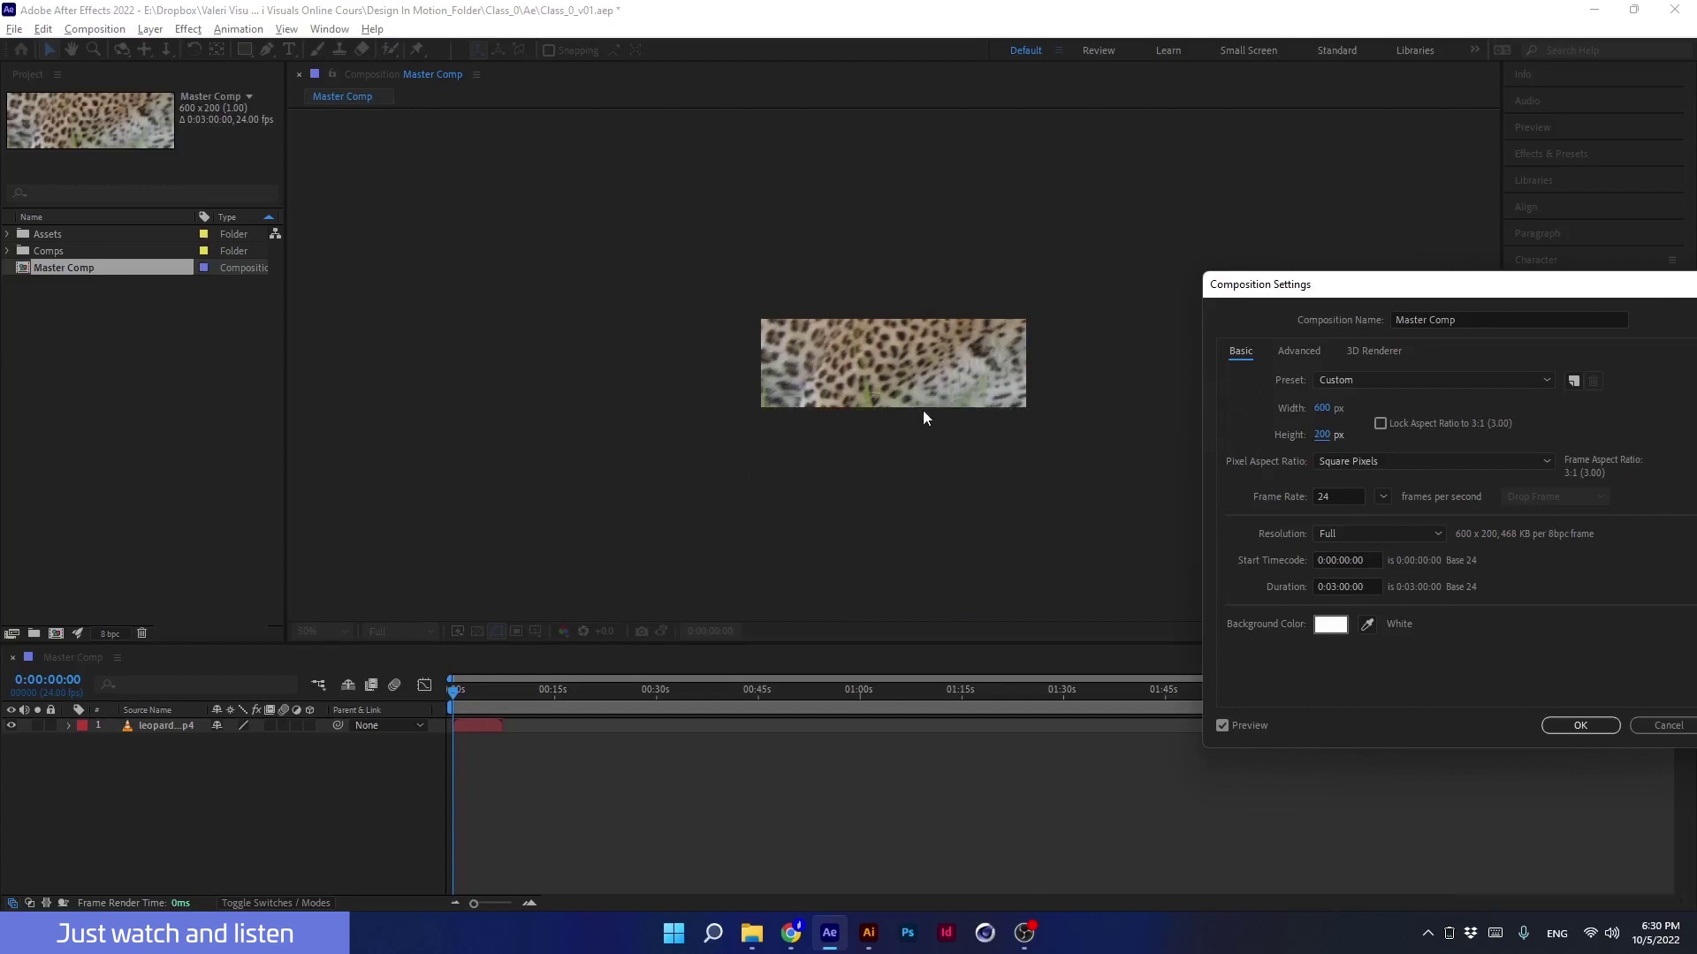
left_click(1661, 725)
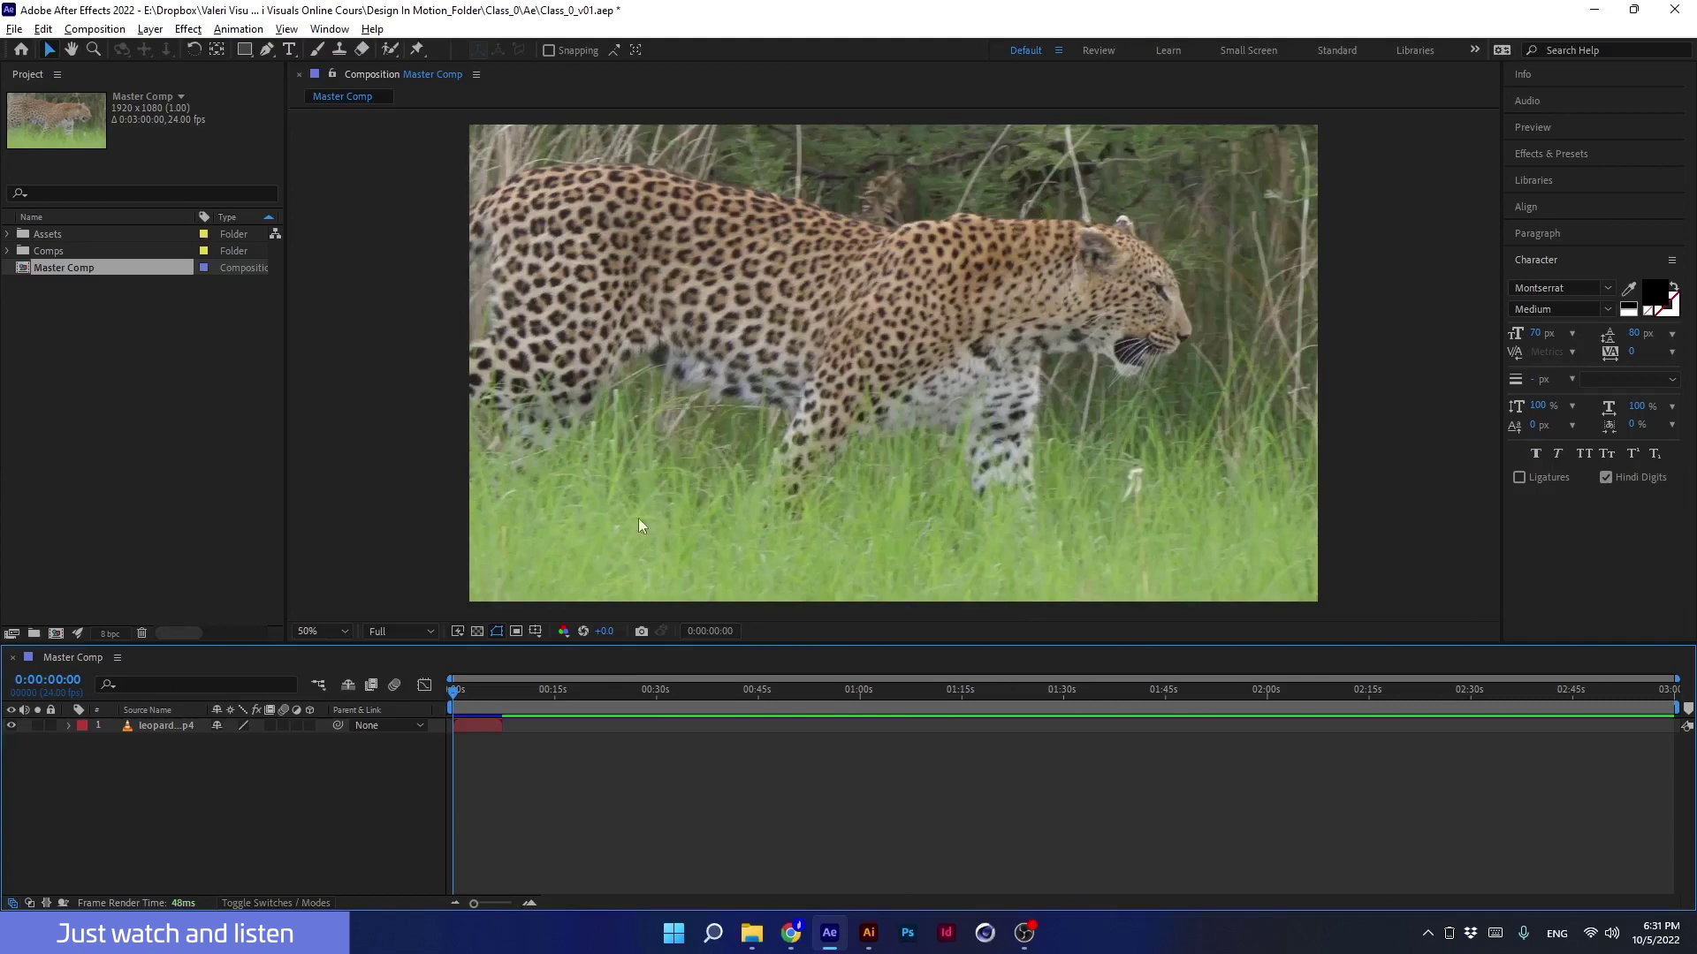
left_click(516, 631)
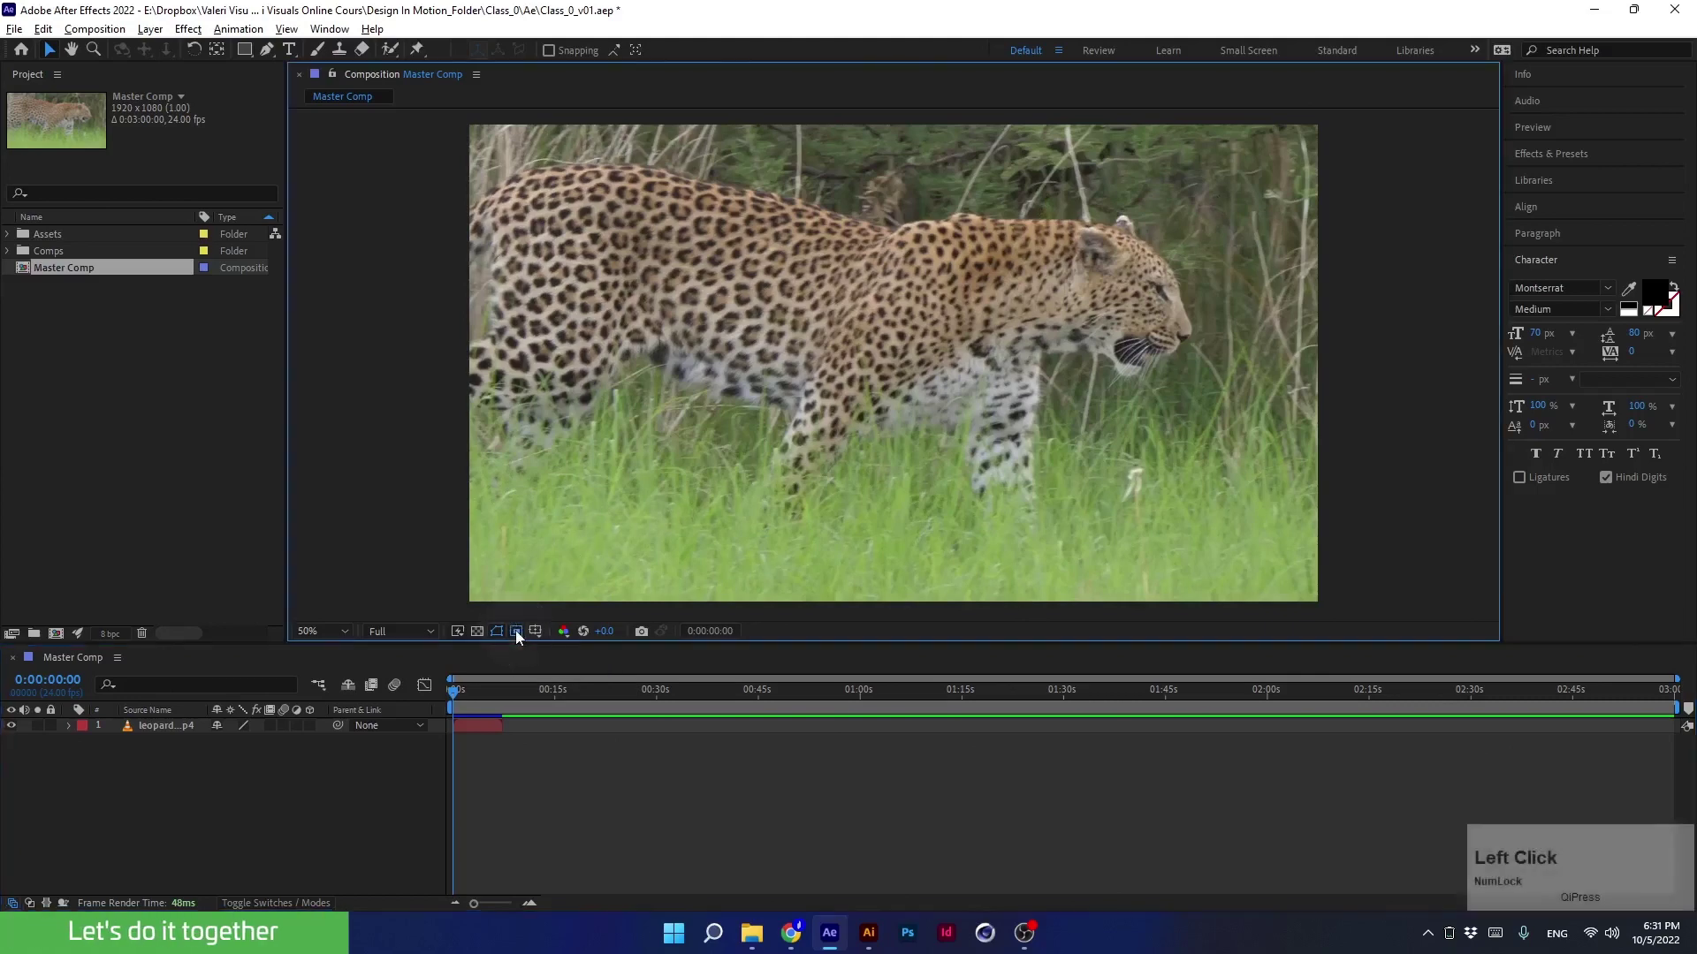
left_click_drag(1231, 184, 988, 409)
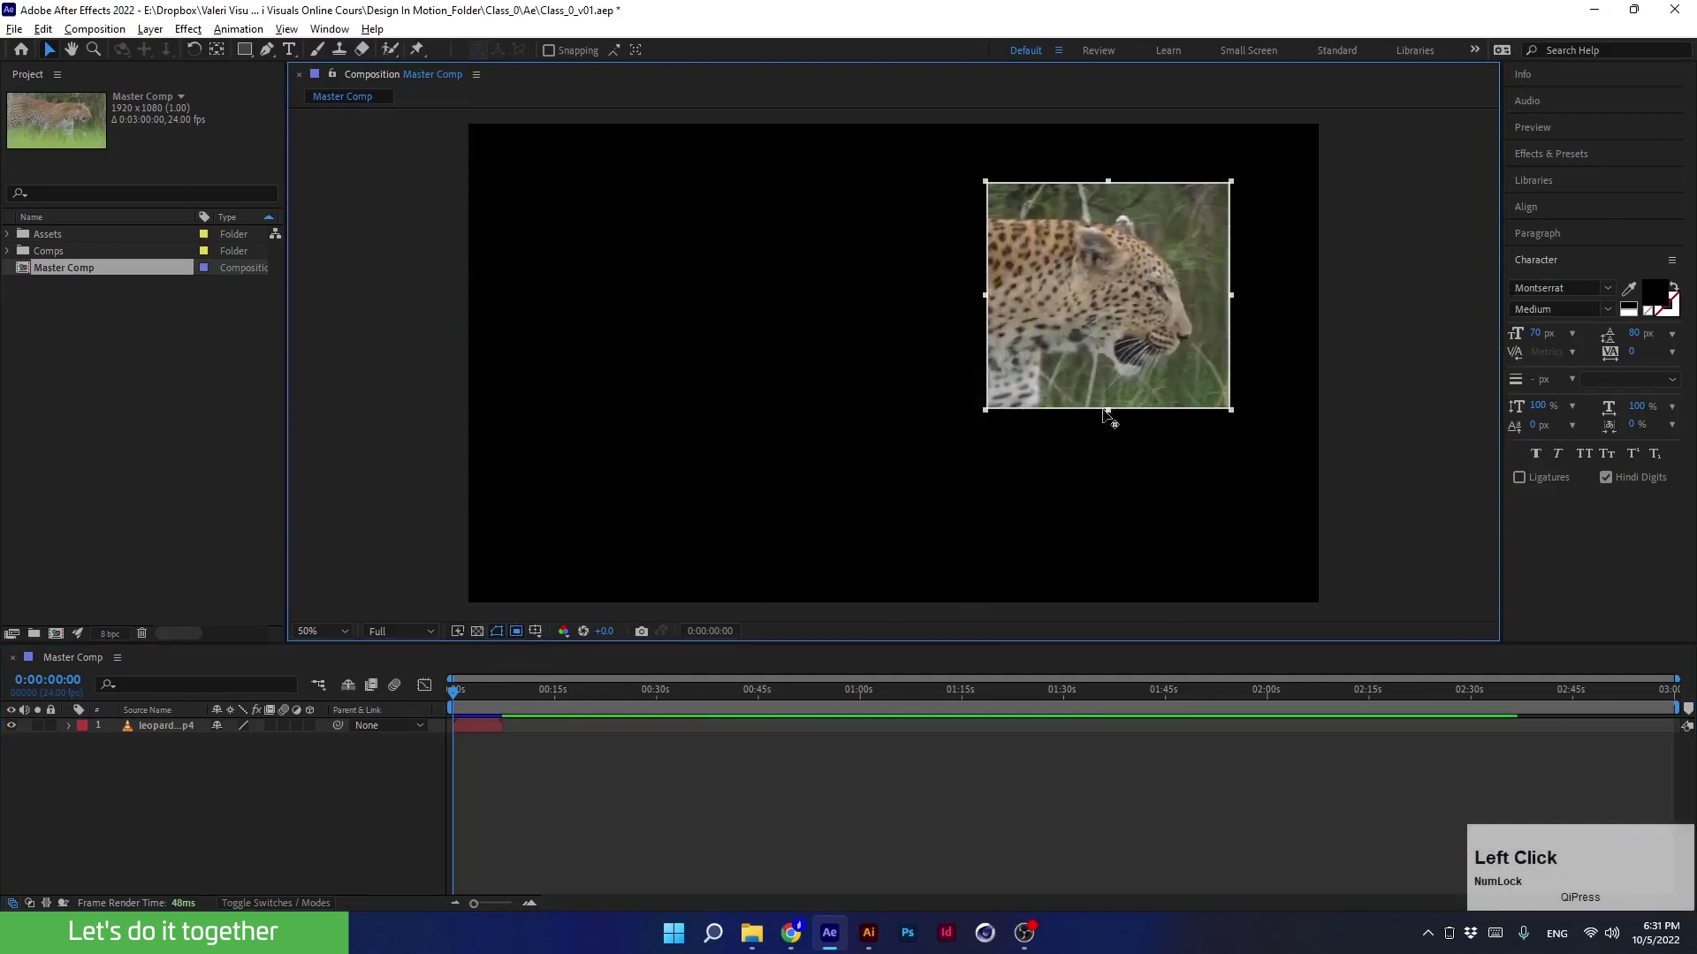
left_click_drag(1107, 412, 1106, 404)
left_click_drag(1226, 305, 1210, 310)
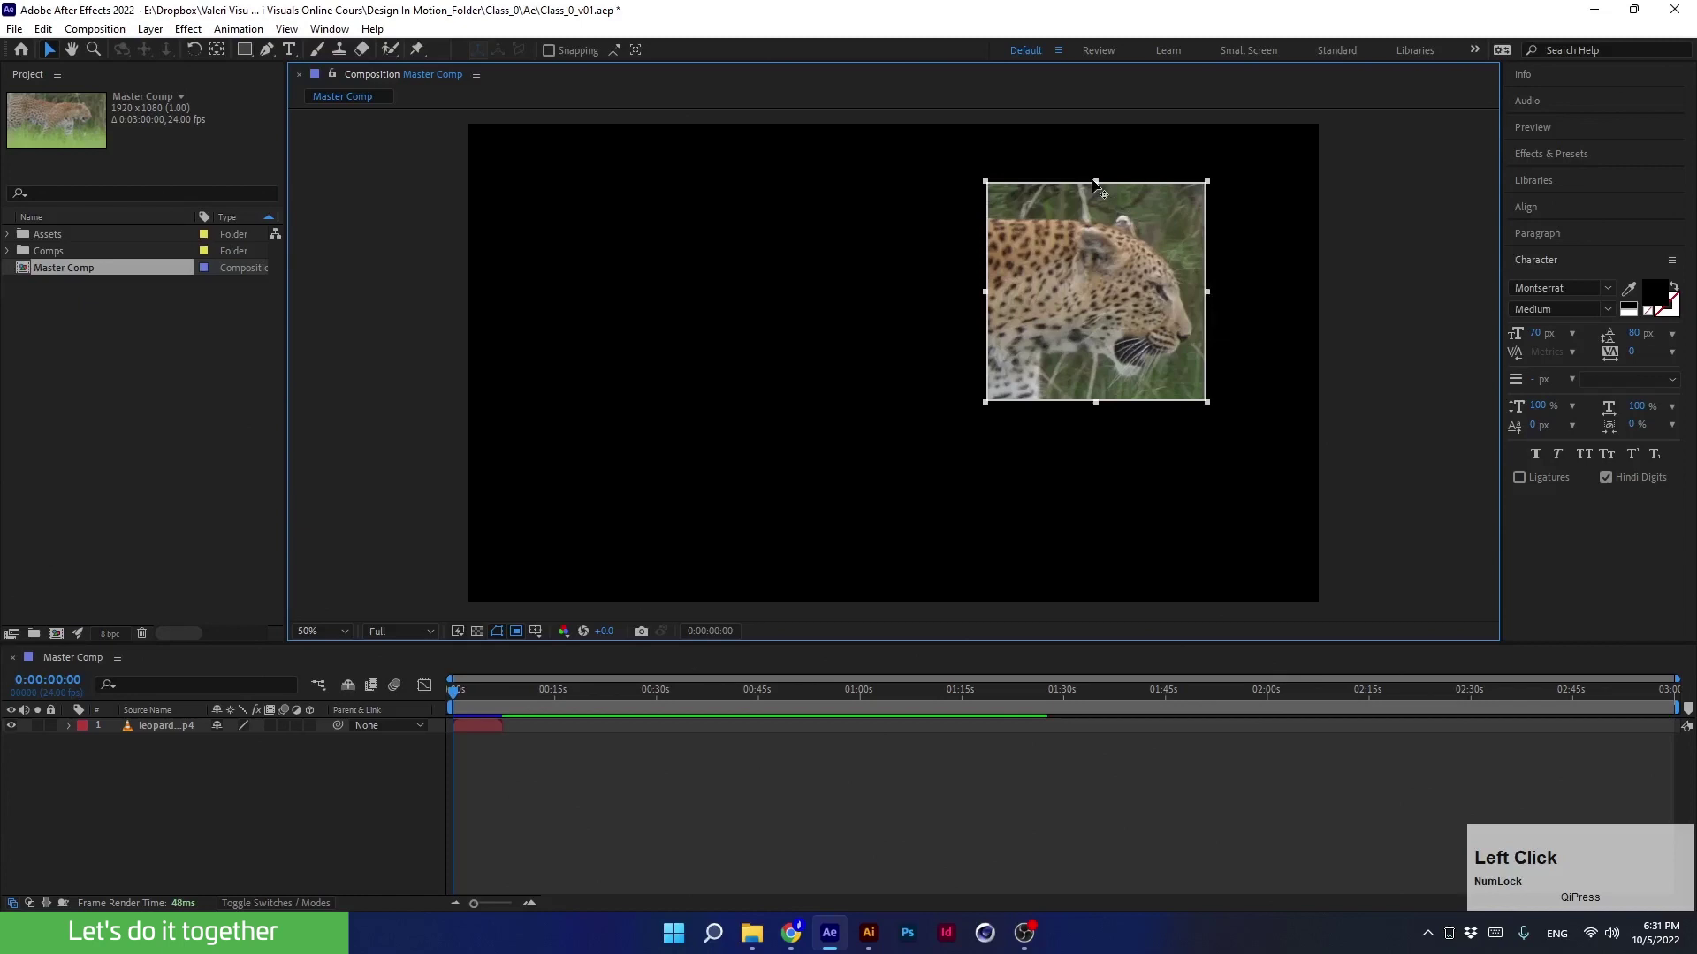
left_click_drag(1096, 181, 1095, 201)
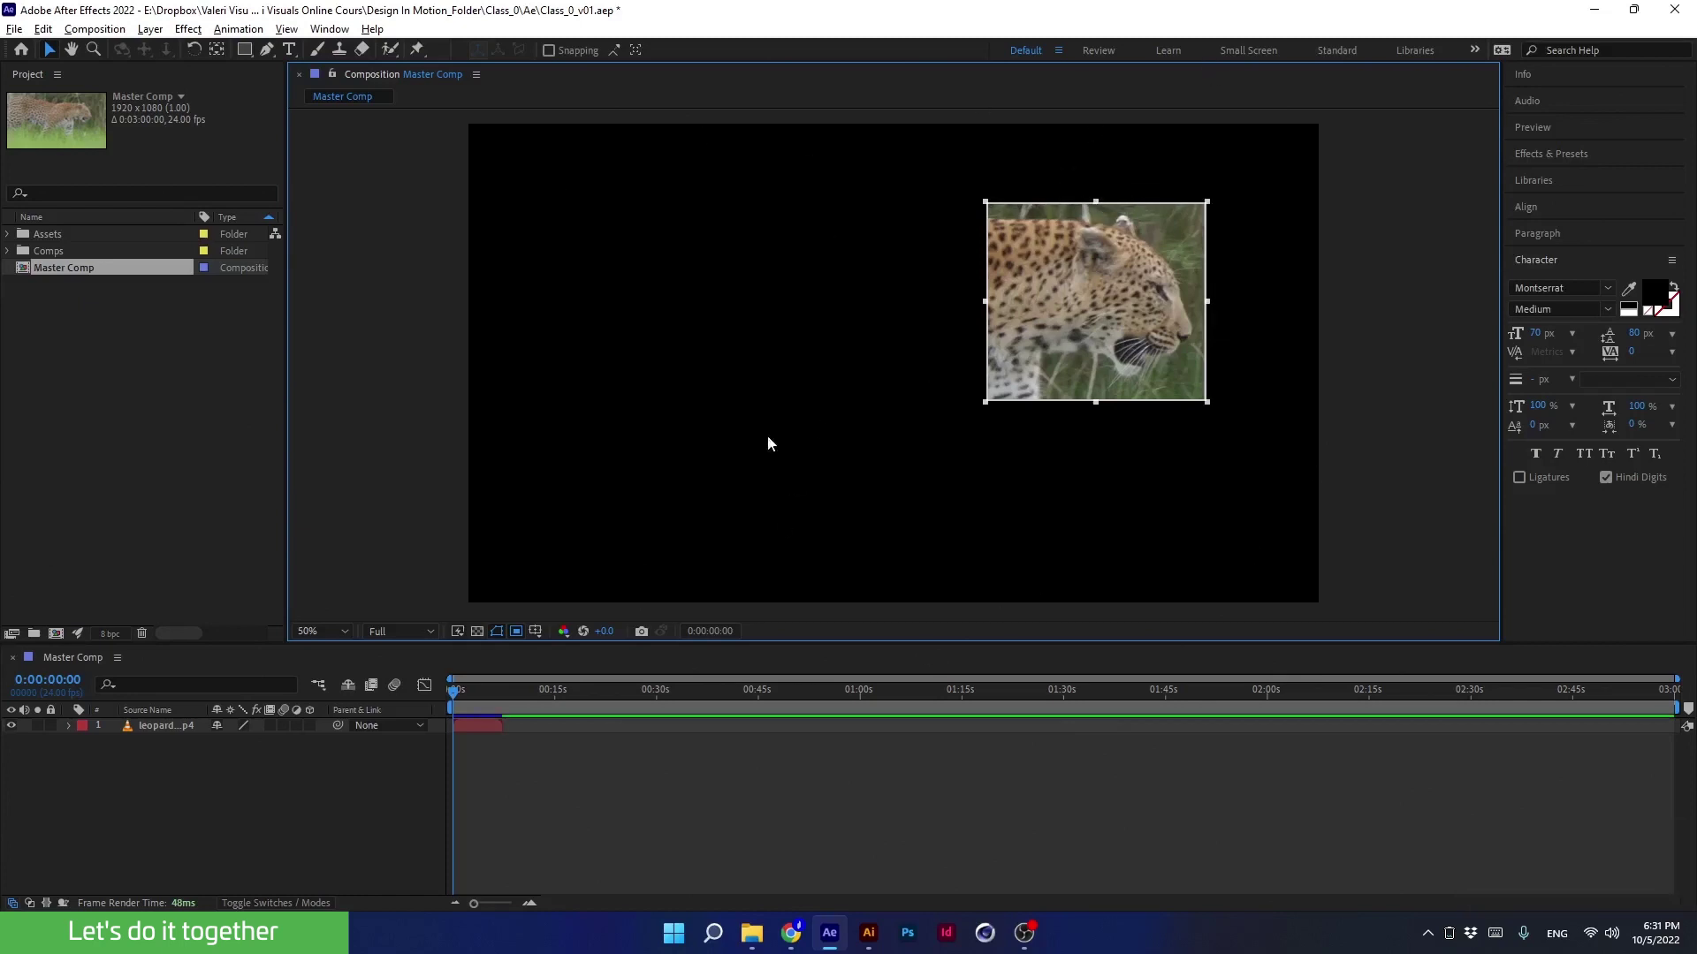
left_click(97, 32)
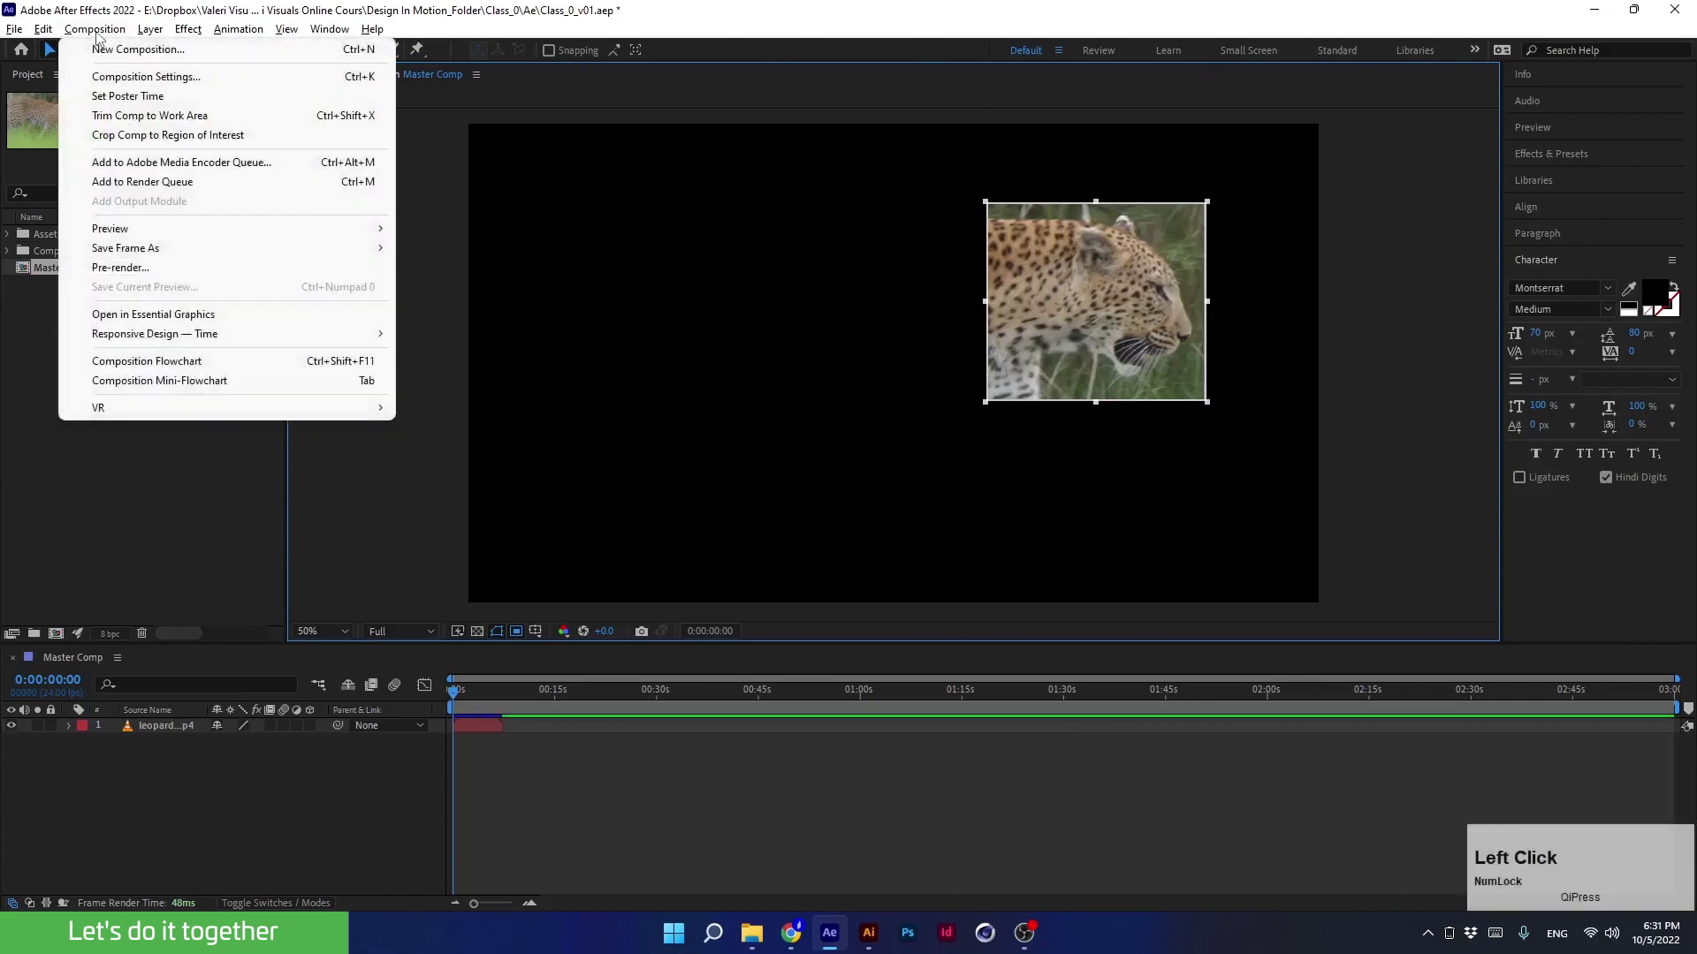
left_click(121, 137)
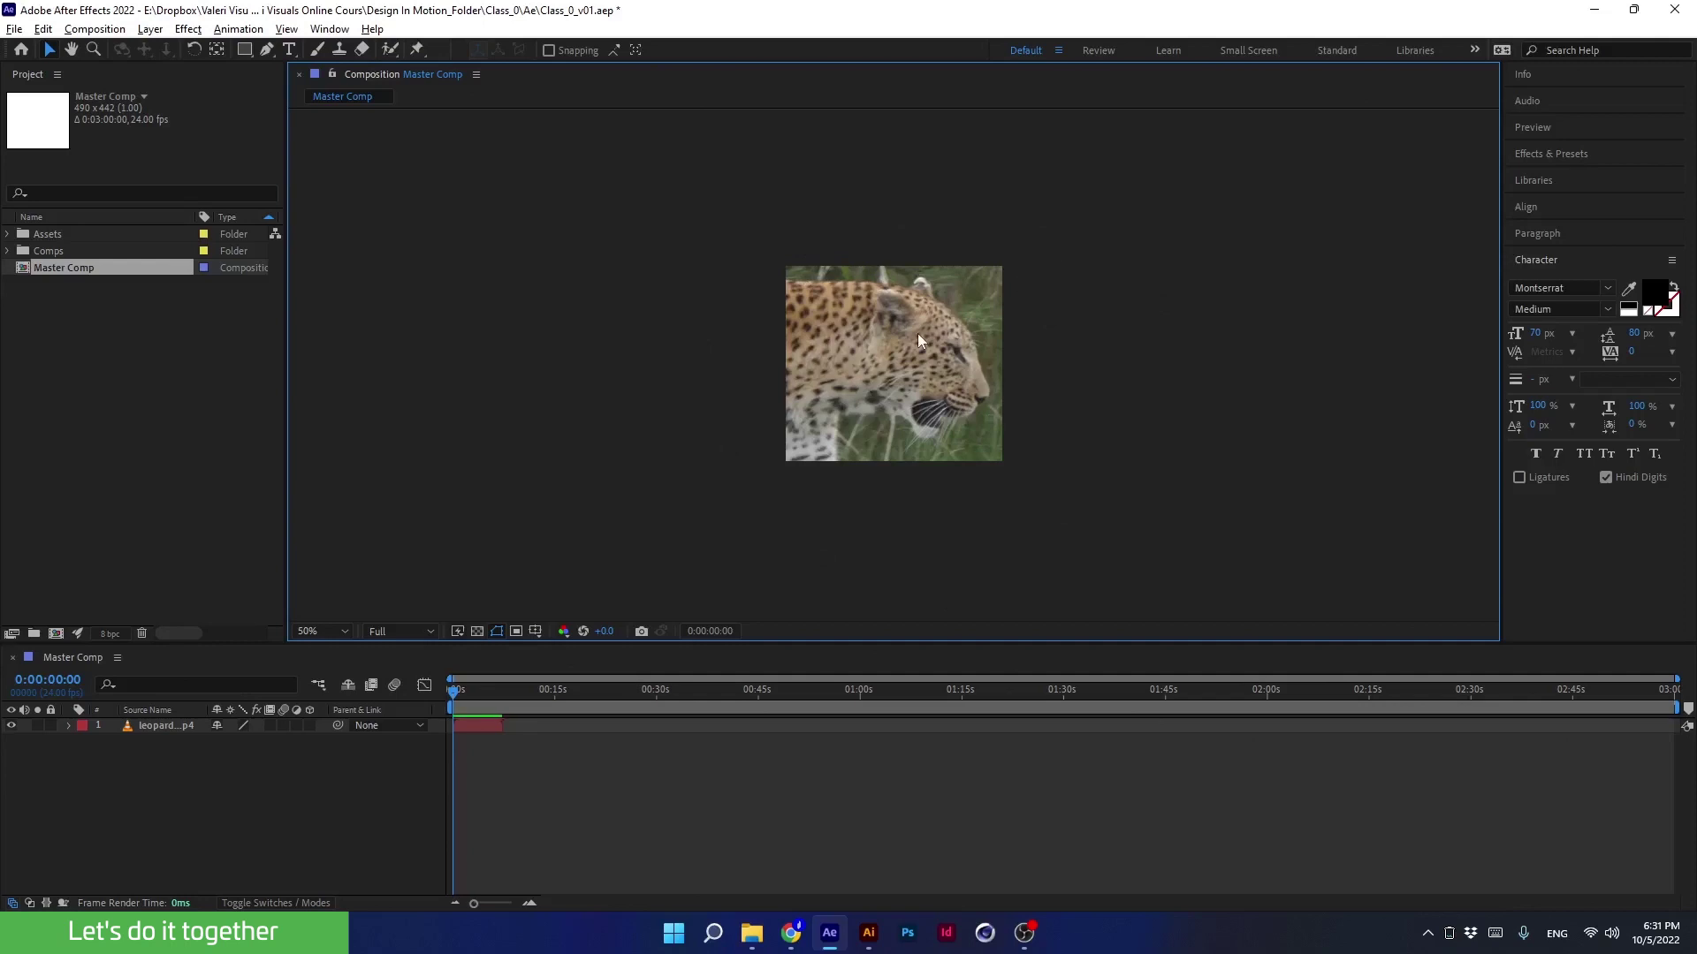
key("ctrl+z")
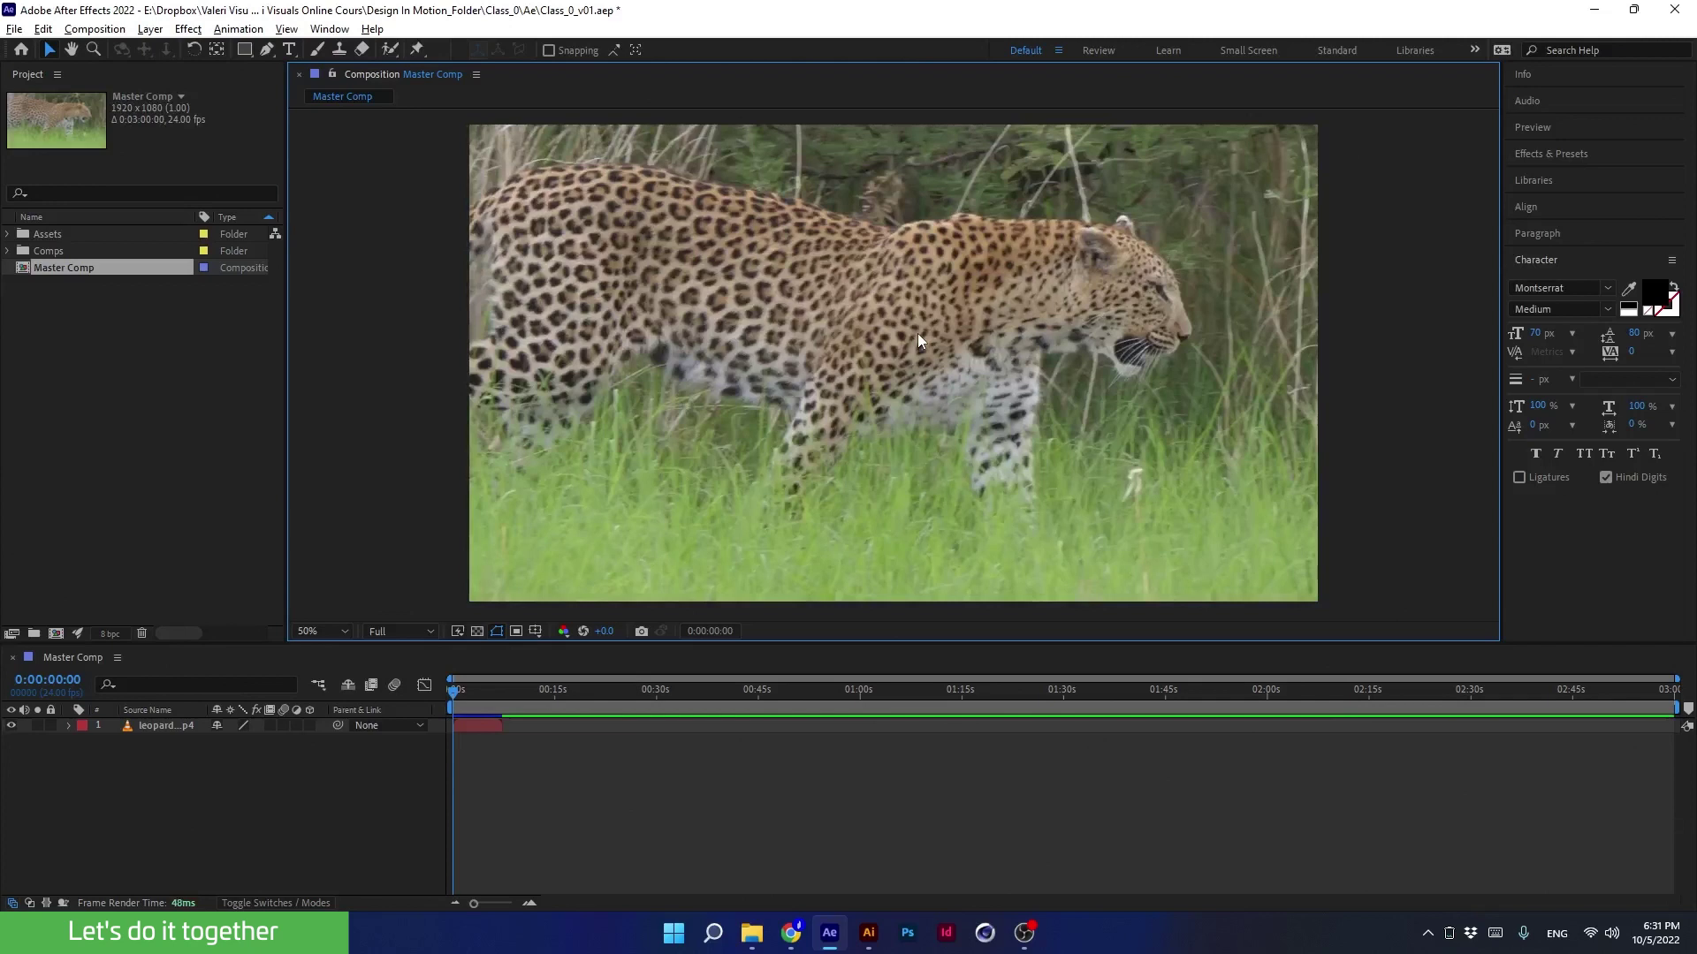
left_click(515, 632)
left_click_drag(1240, 184, 989, 399)
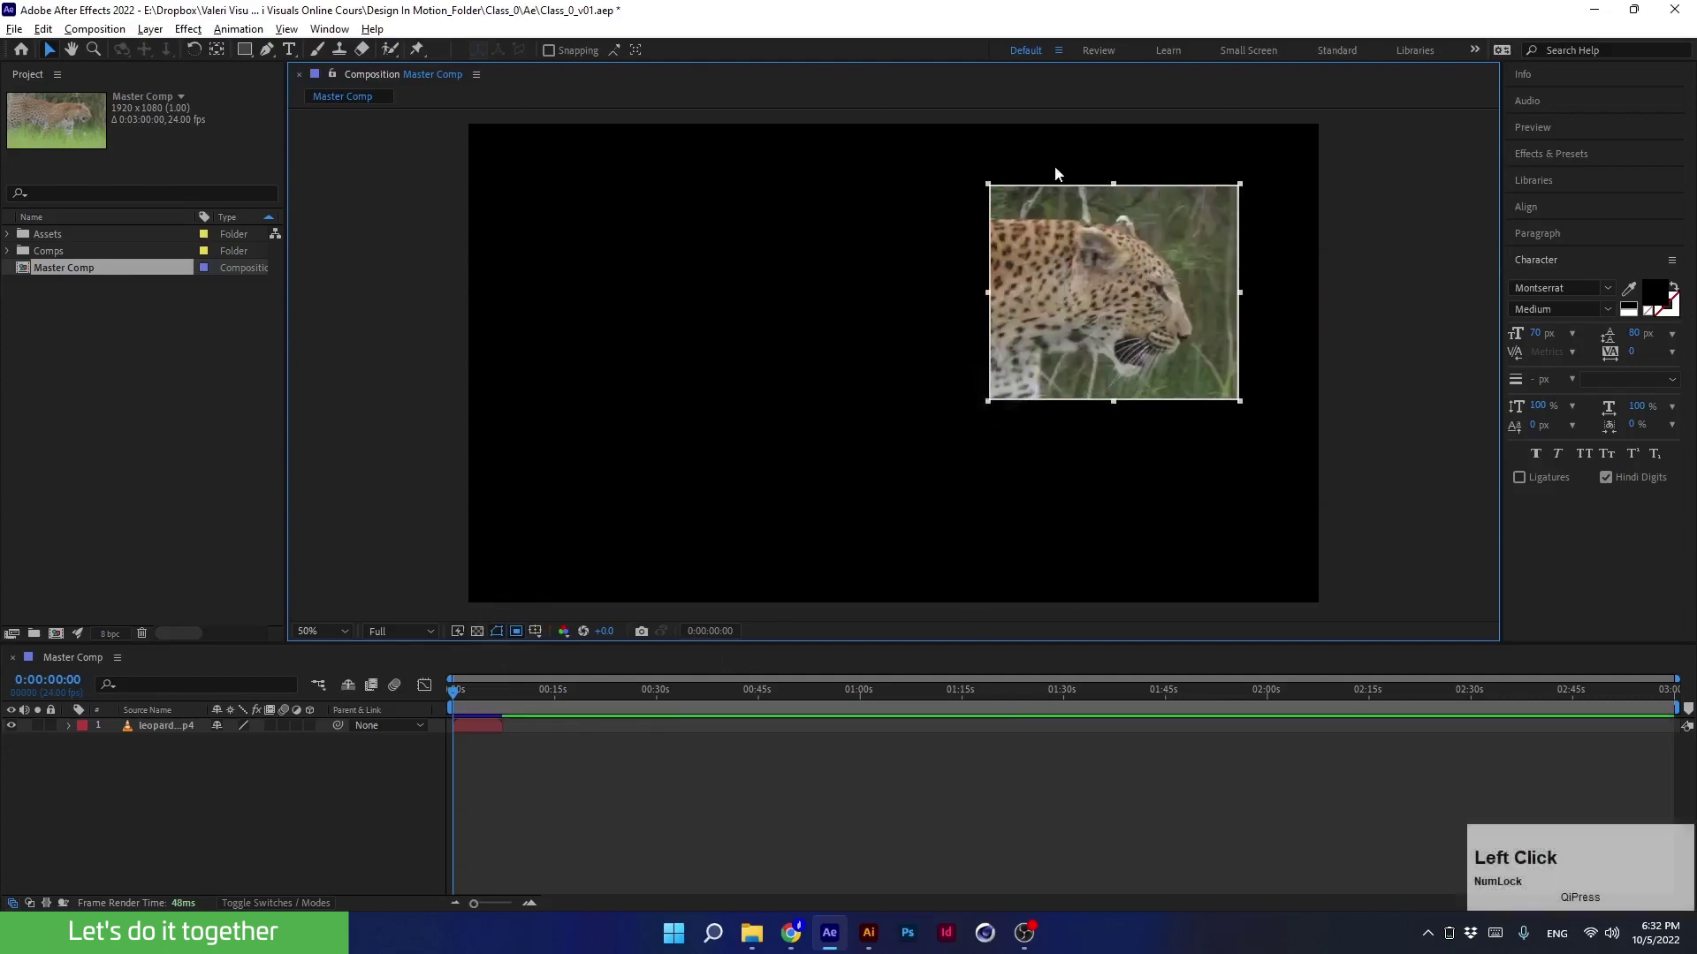
left_click(517, 630, "alt")
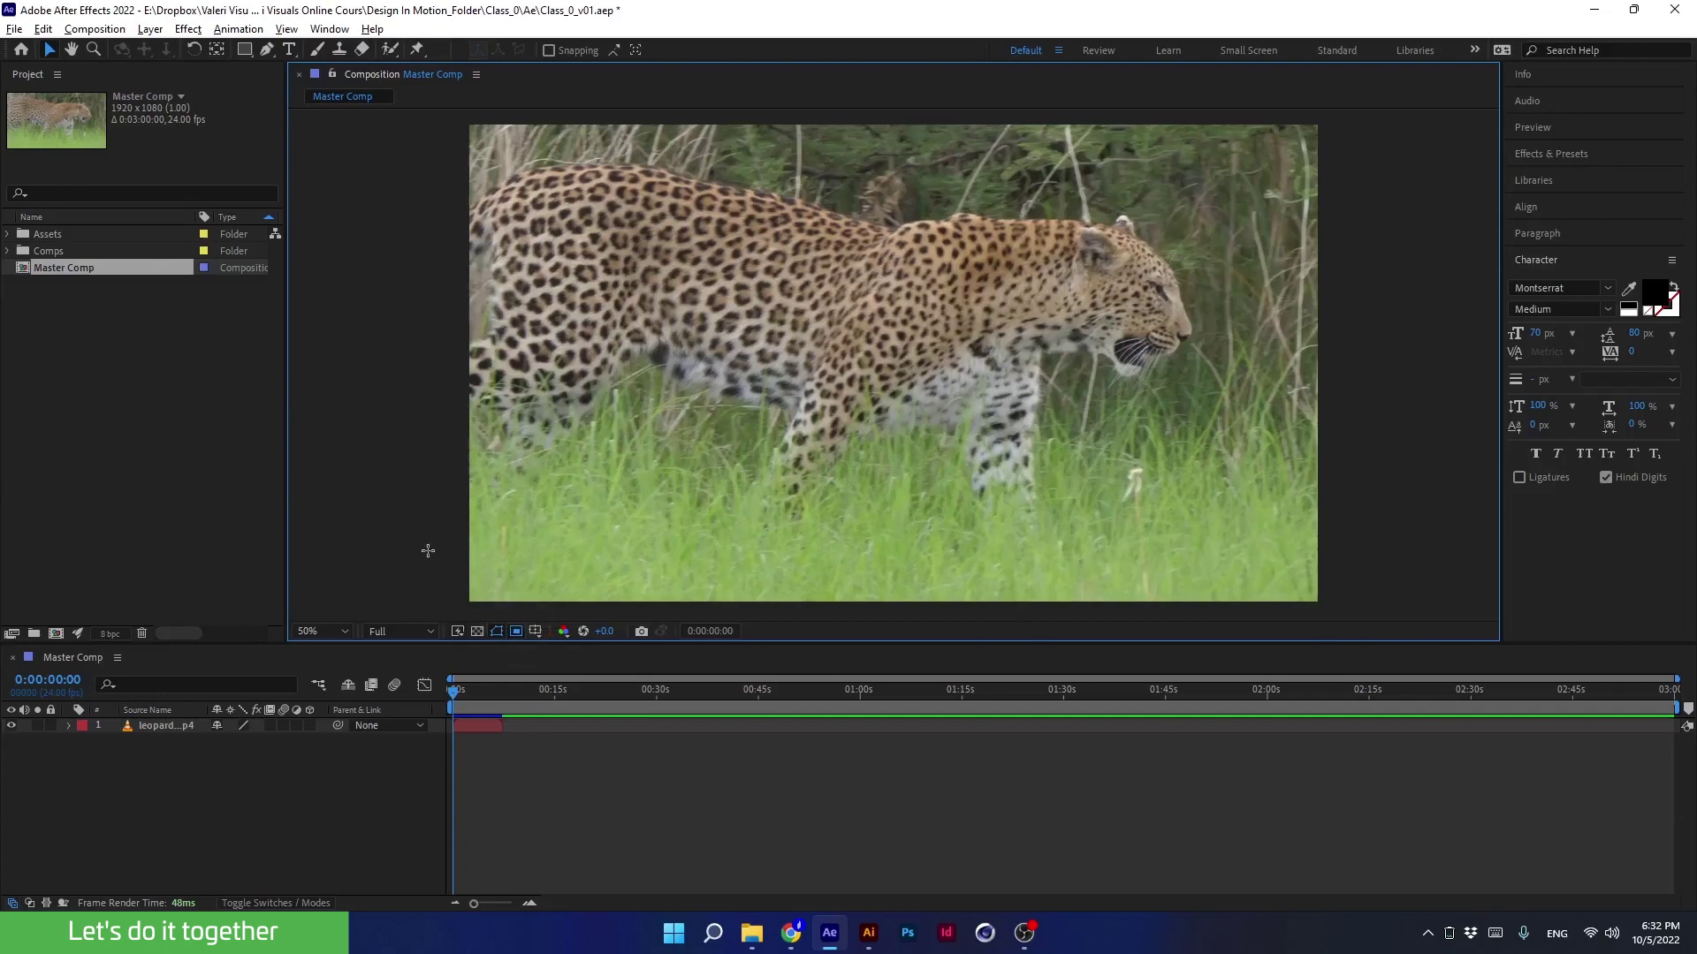
left_click(516, 631)
Turn on Title/Action Safe guides and hide the leopard layer 1 to reveal the white background.
left_click(536, 633)
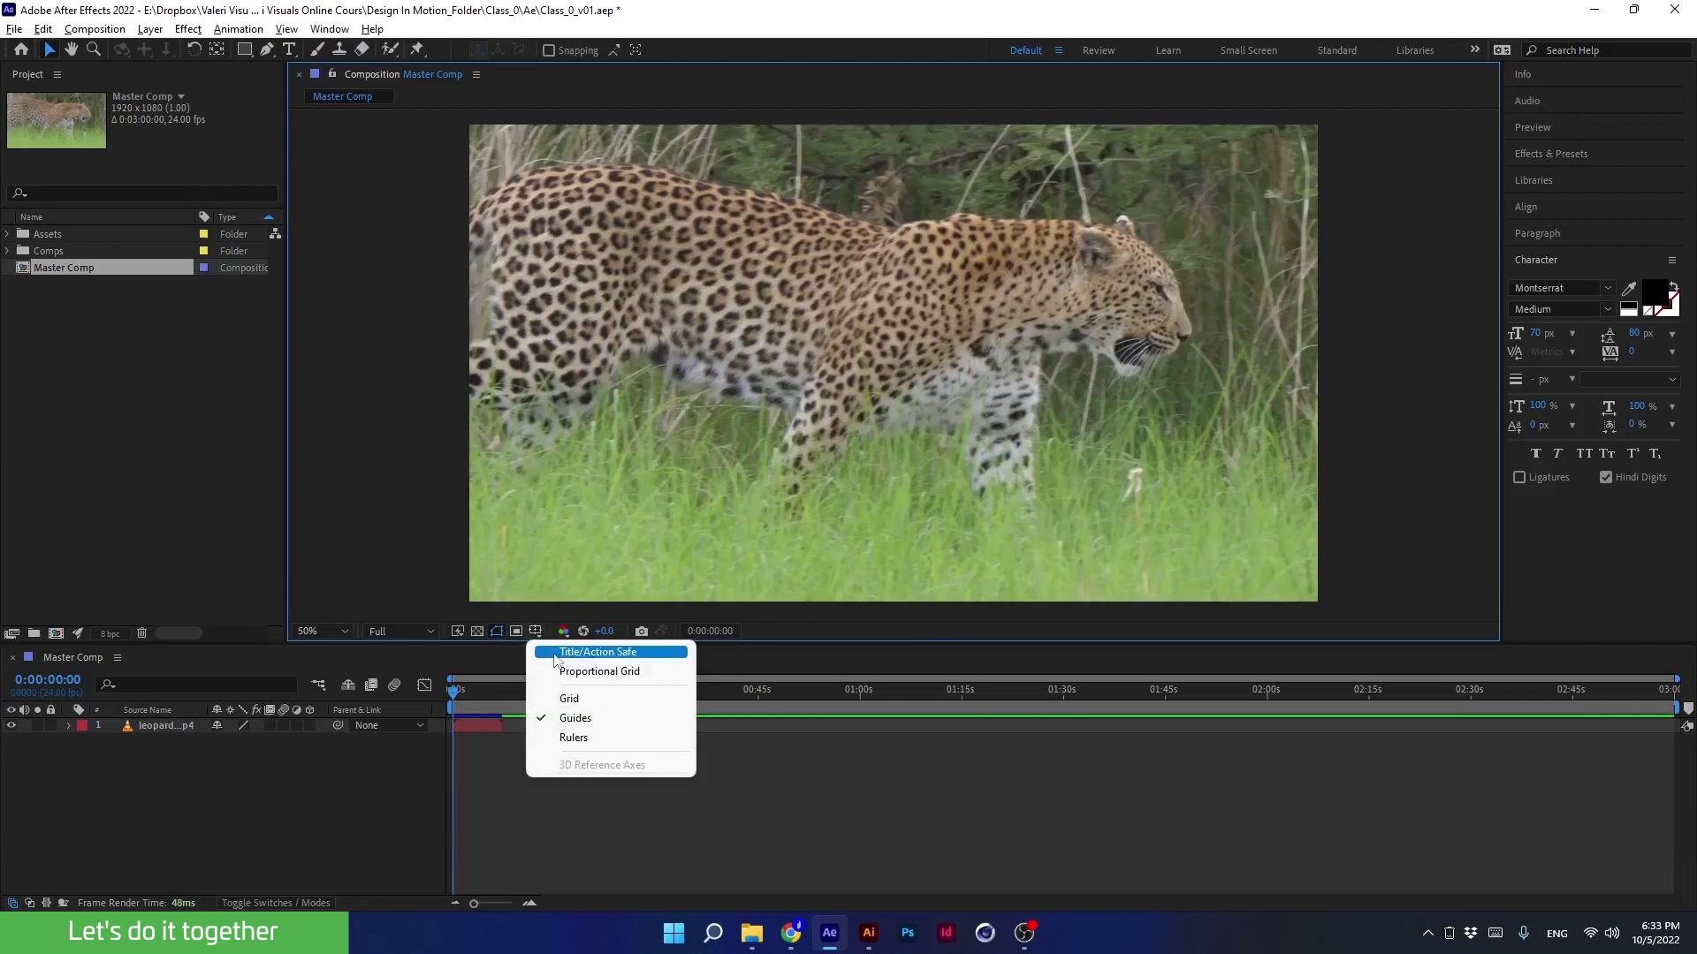
left_click(556, 655)
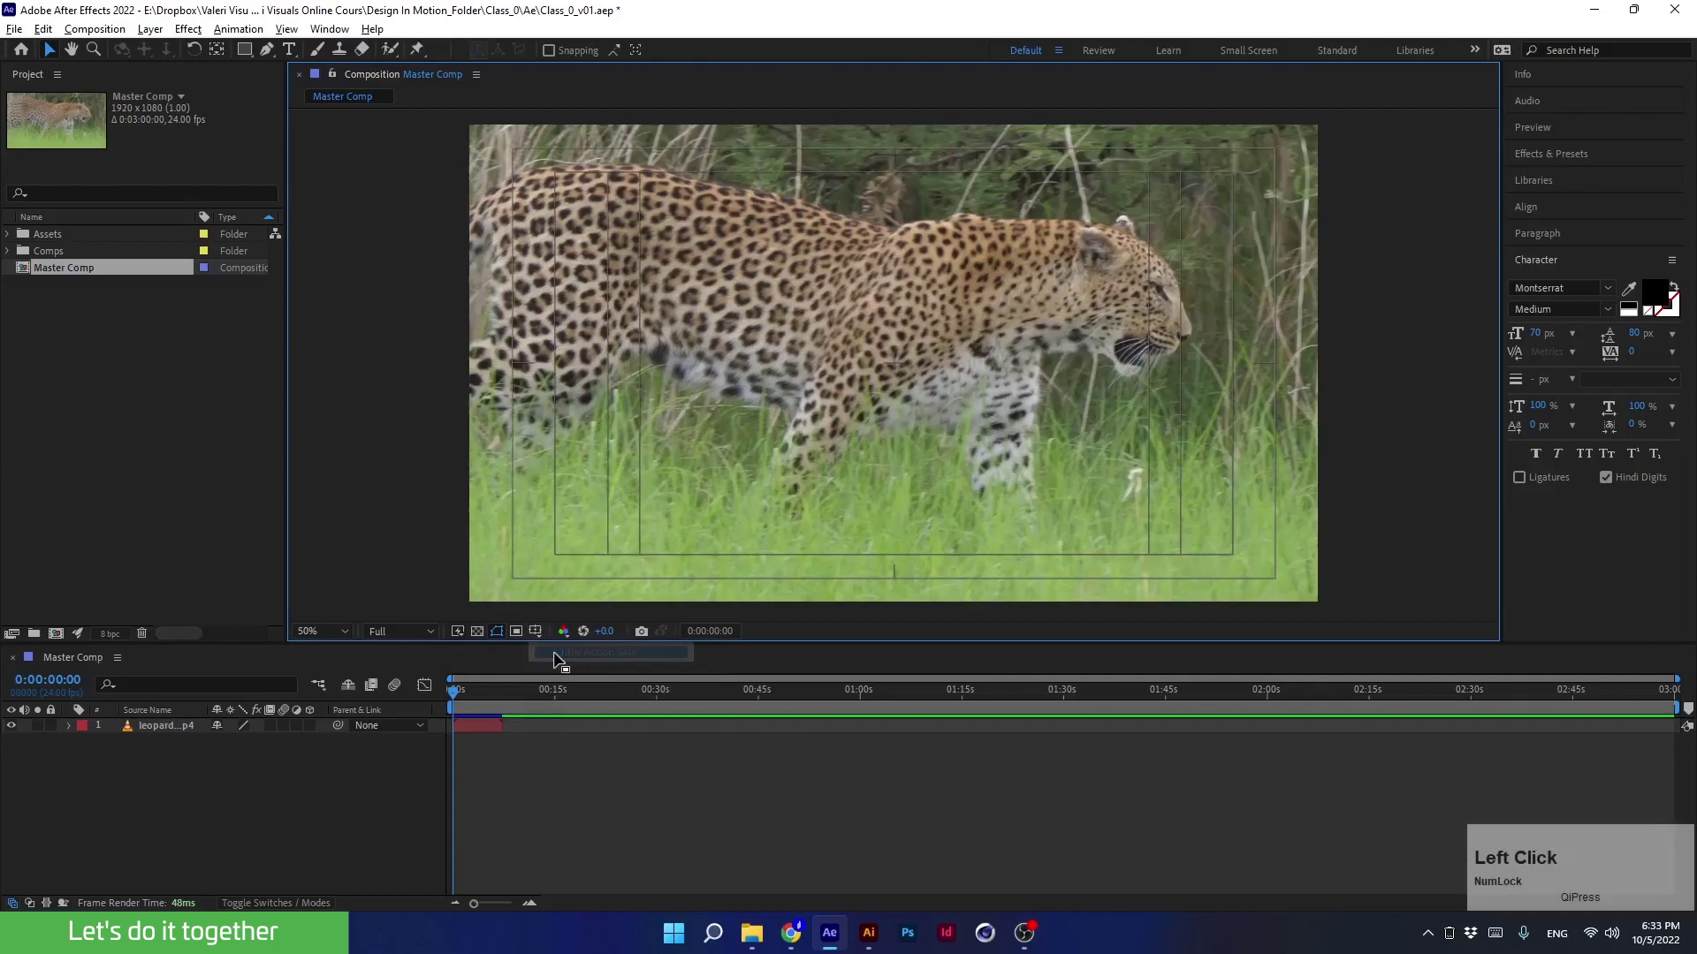
left_click(13, 725)
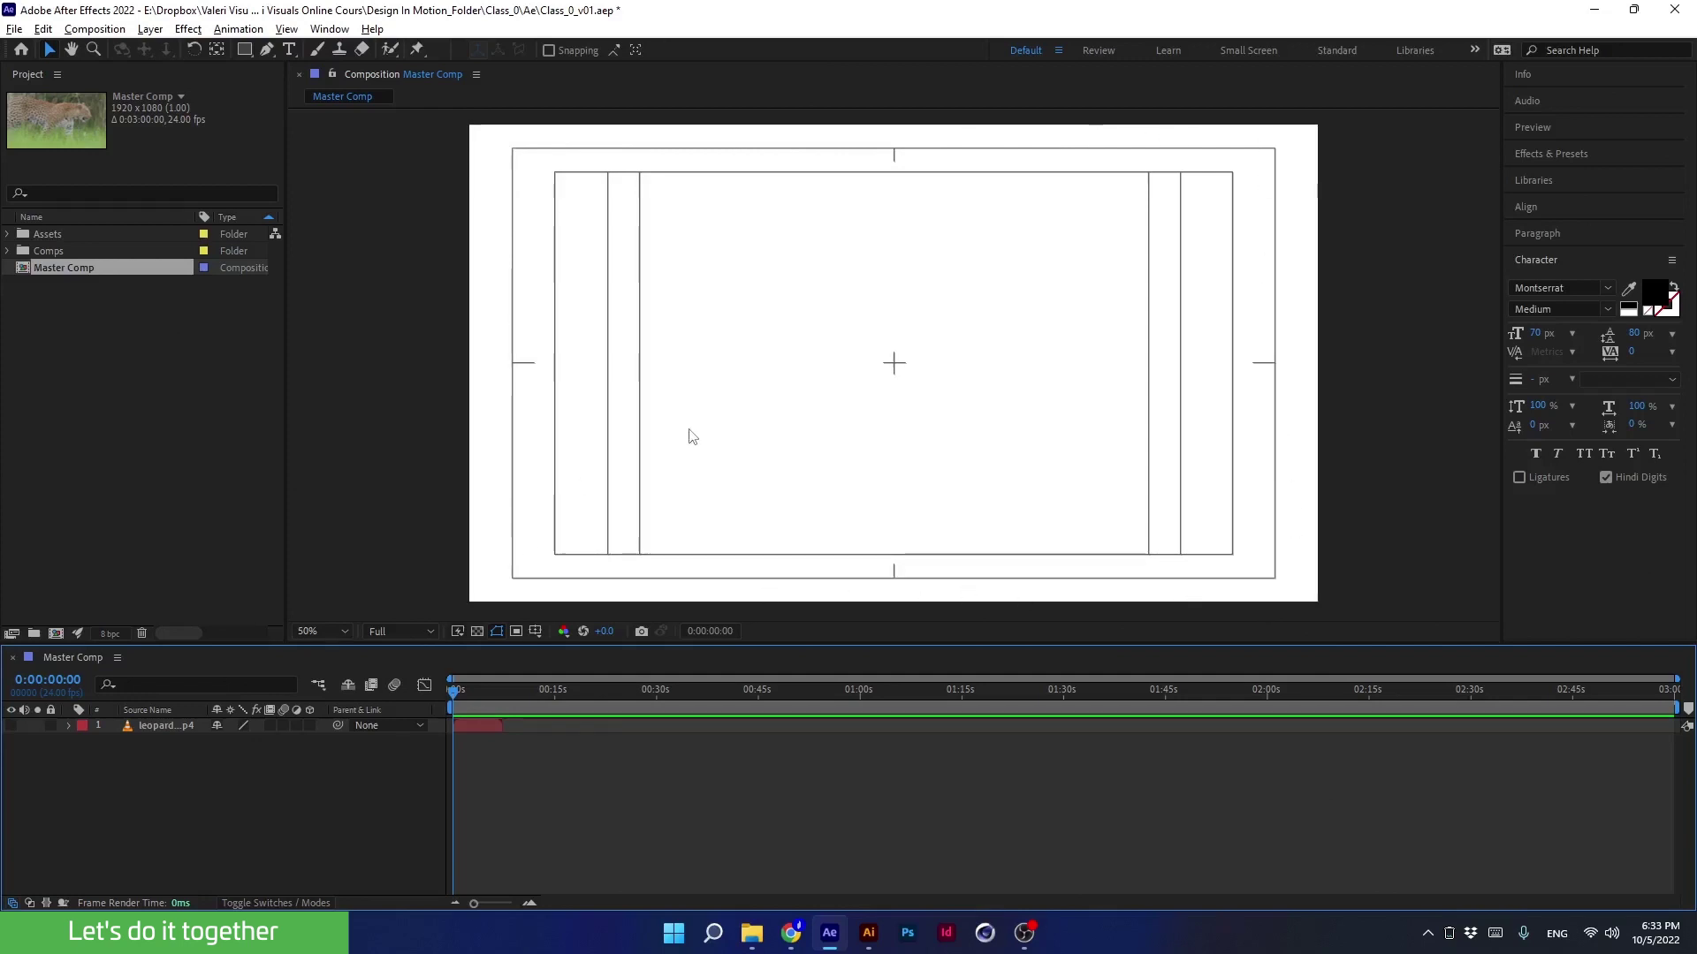
key("ctrl+k")
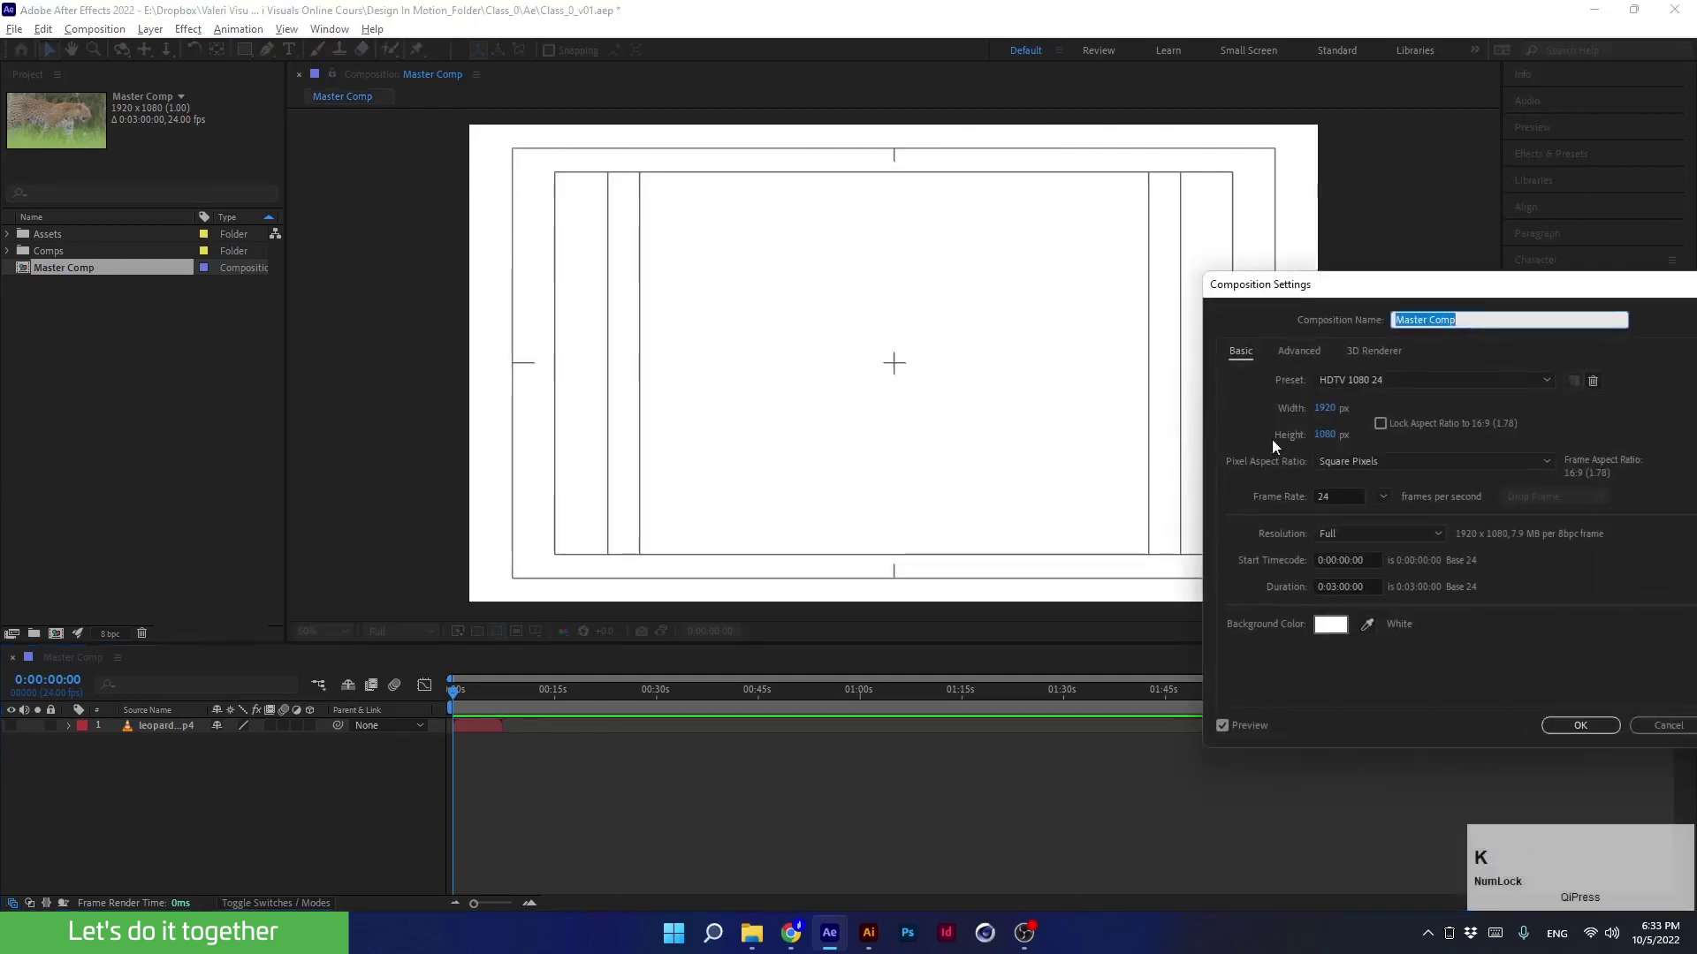
left_click(1325, 409)
type("1080")
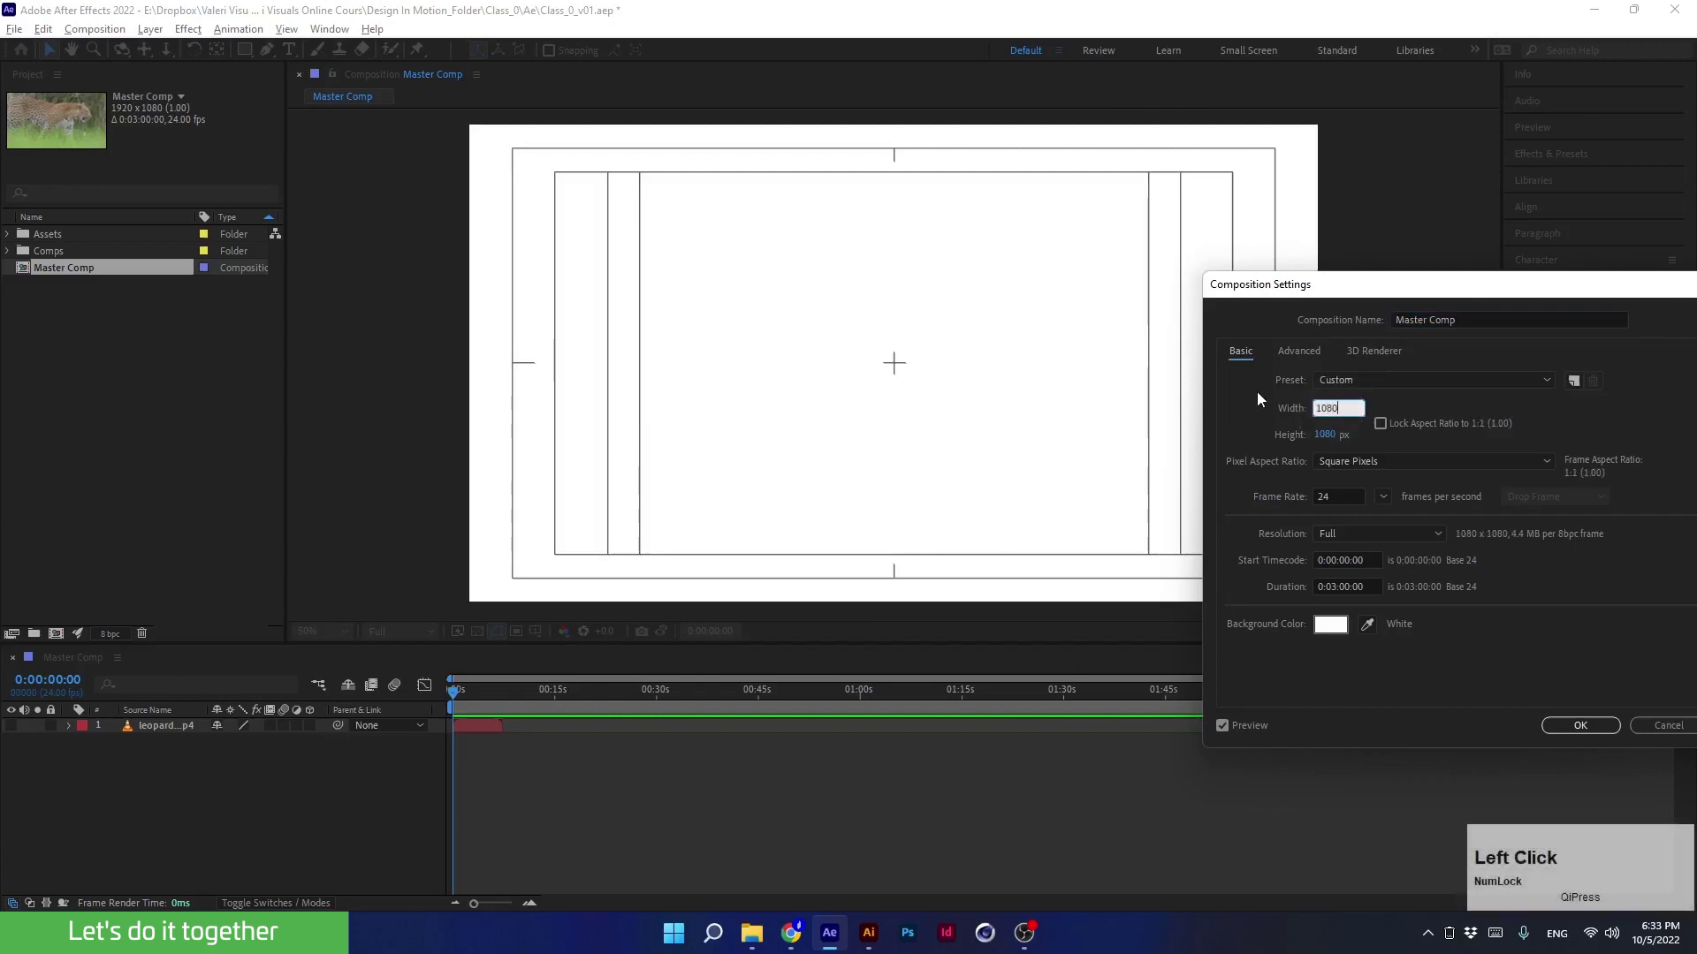
left_click(1243, 410)
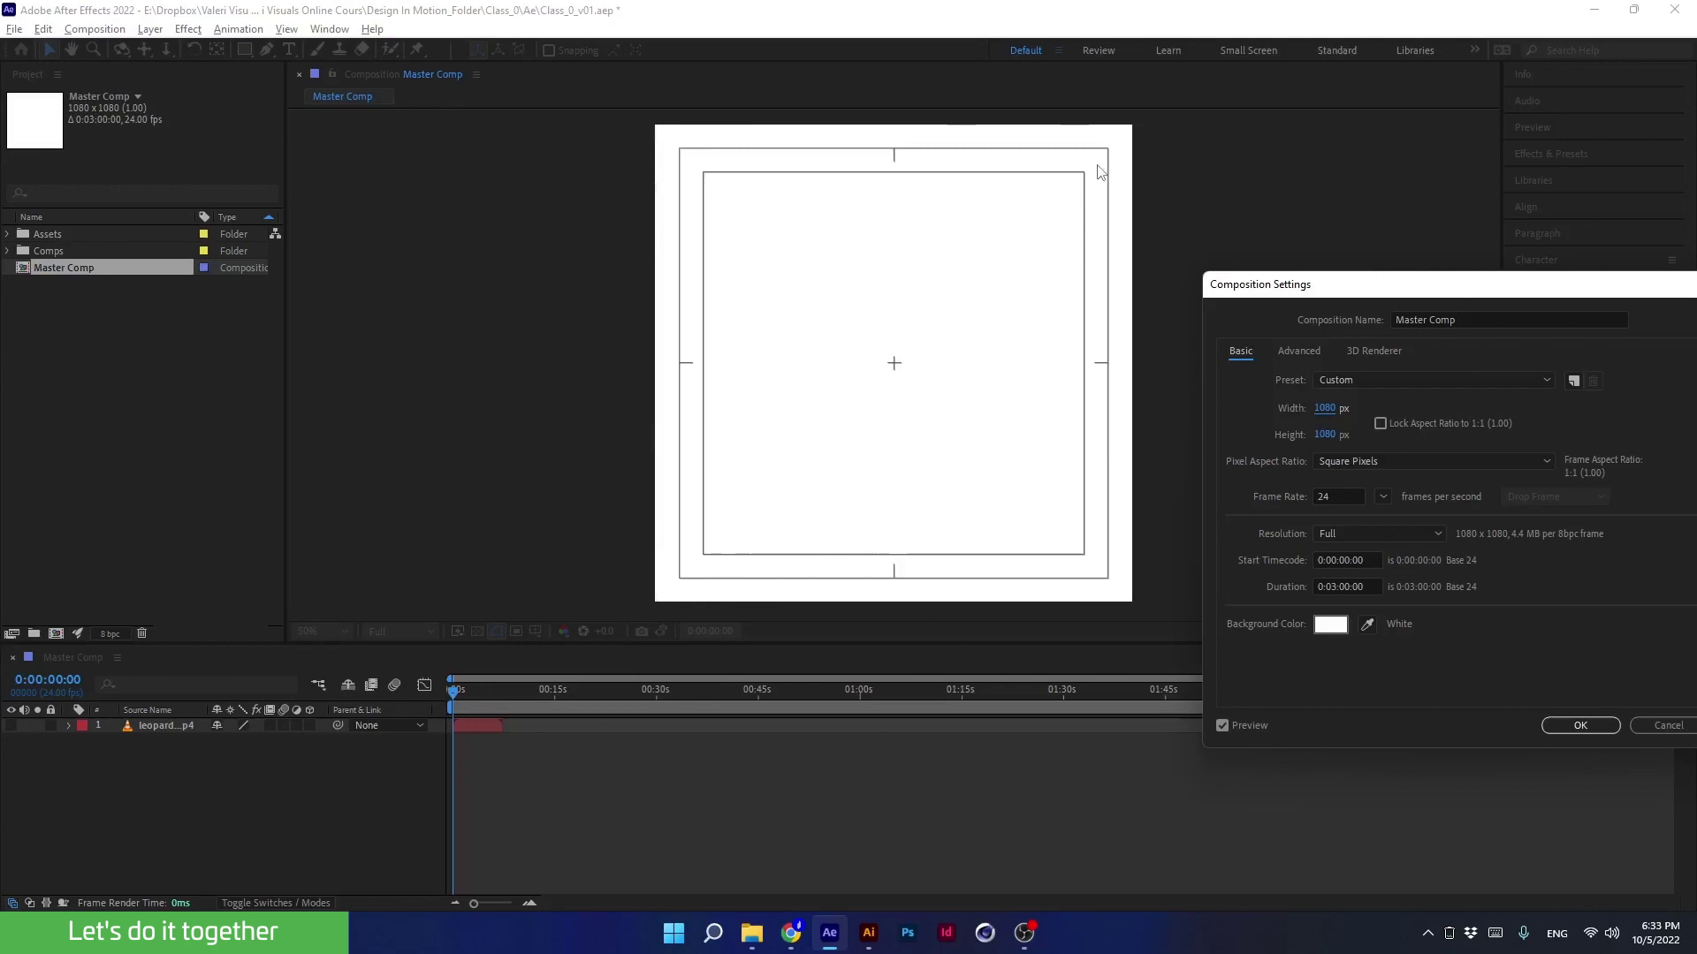
left_click(1326, 410)
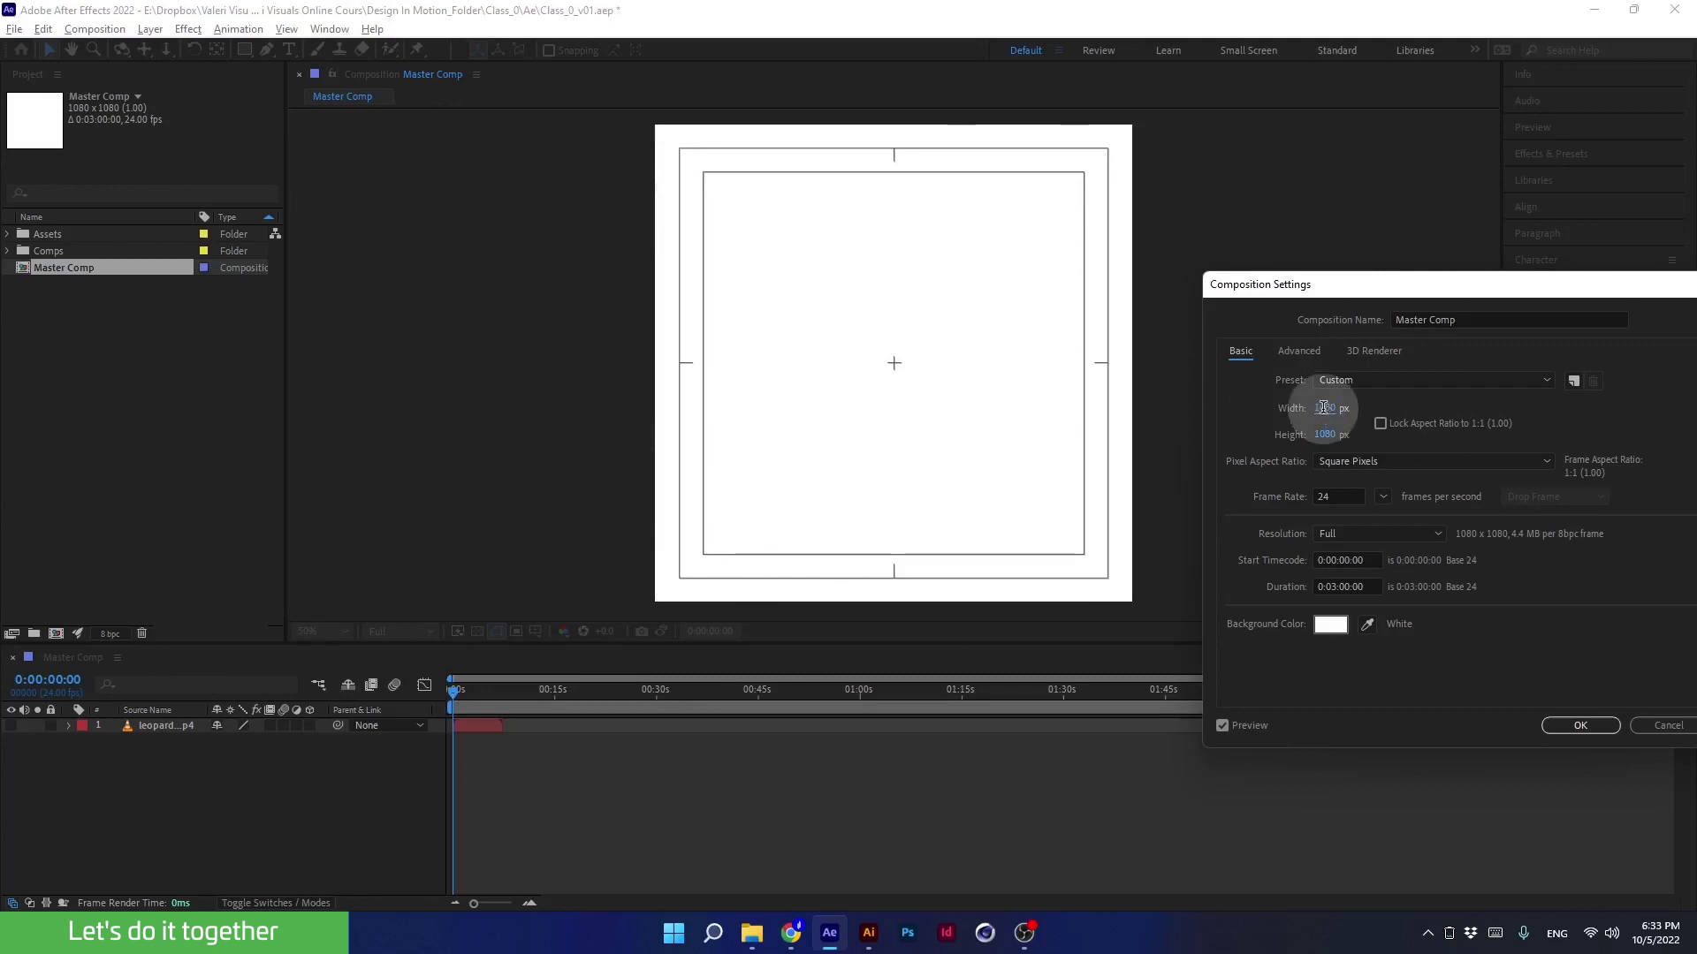
type("1920")
left_click(1253, 392)
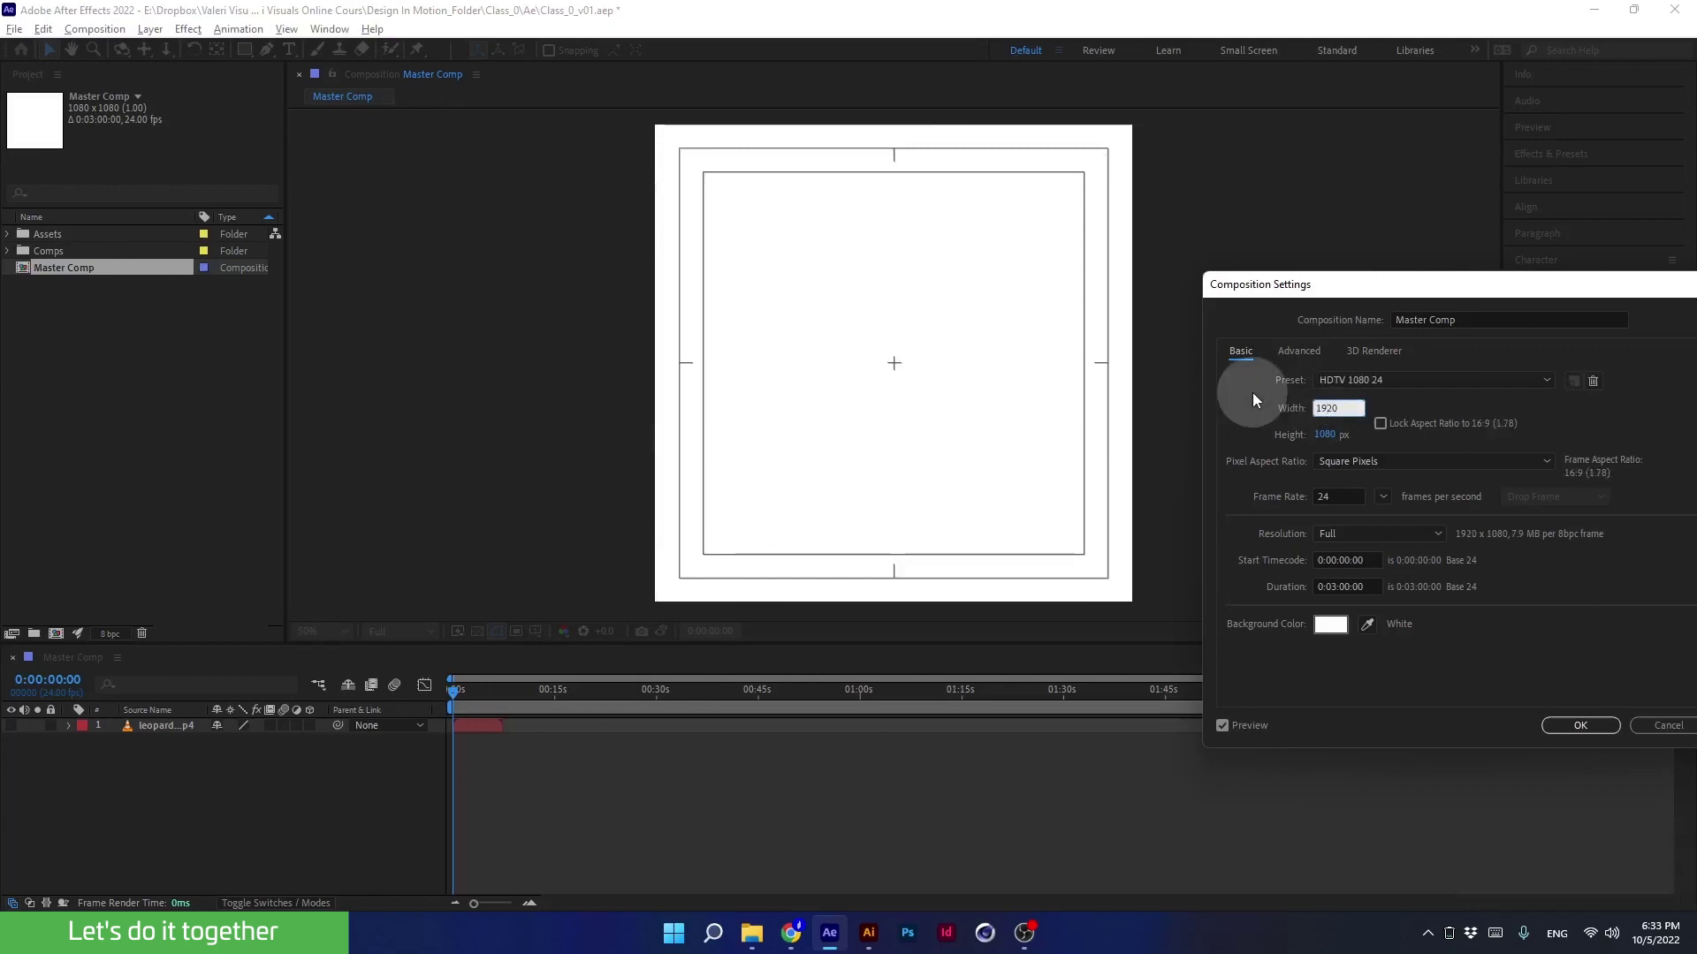
left_click(1668, 725)
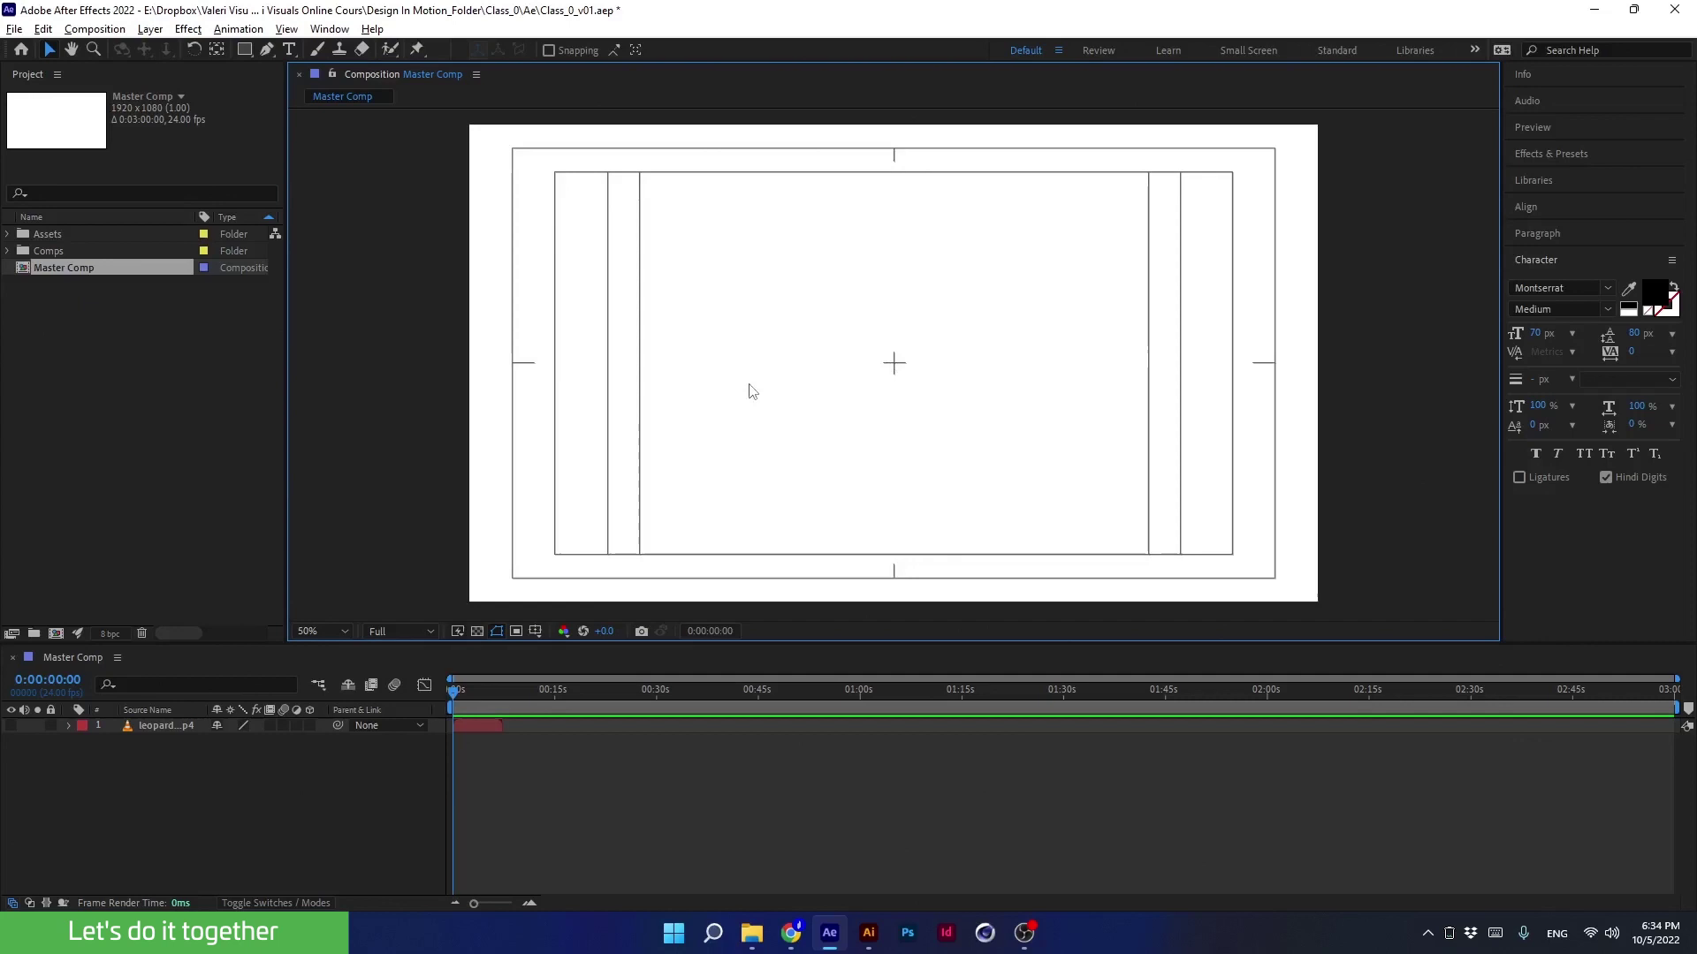
key("ctrl+super+o")
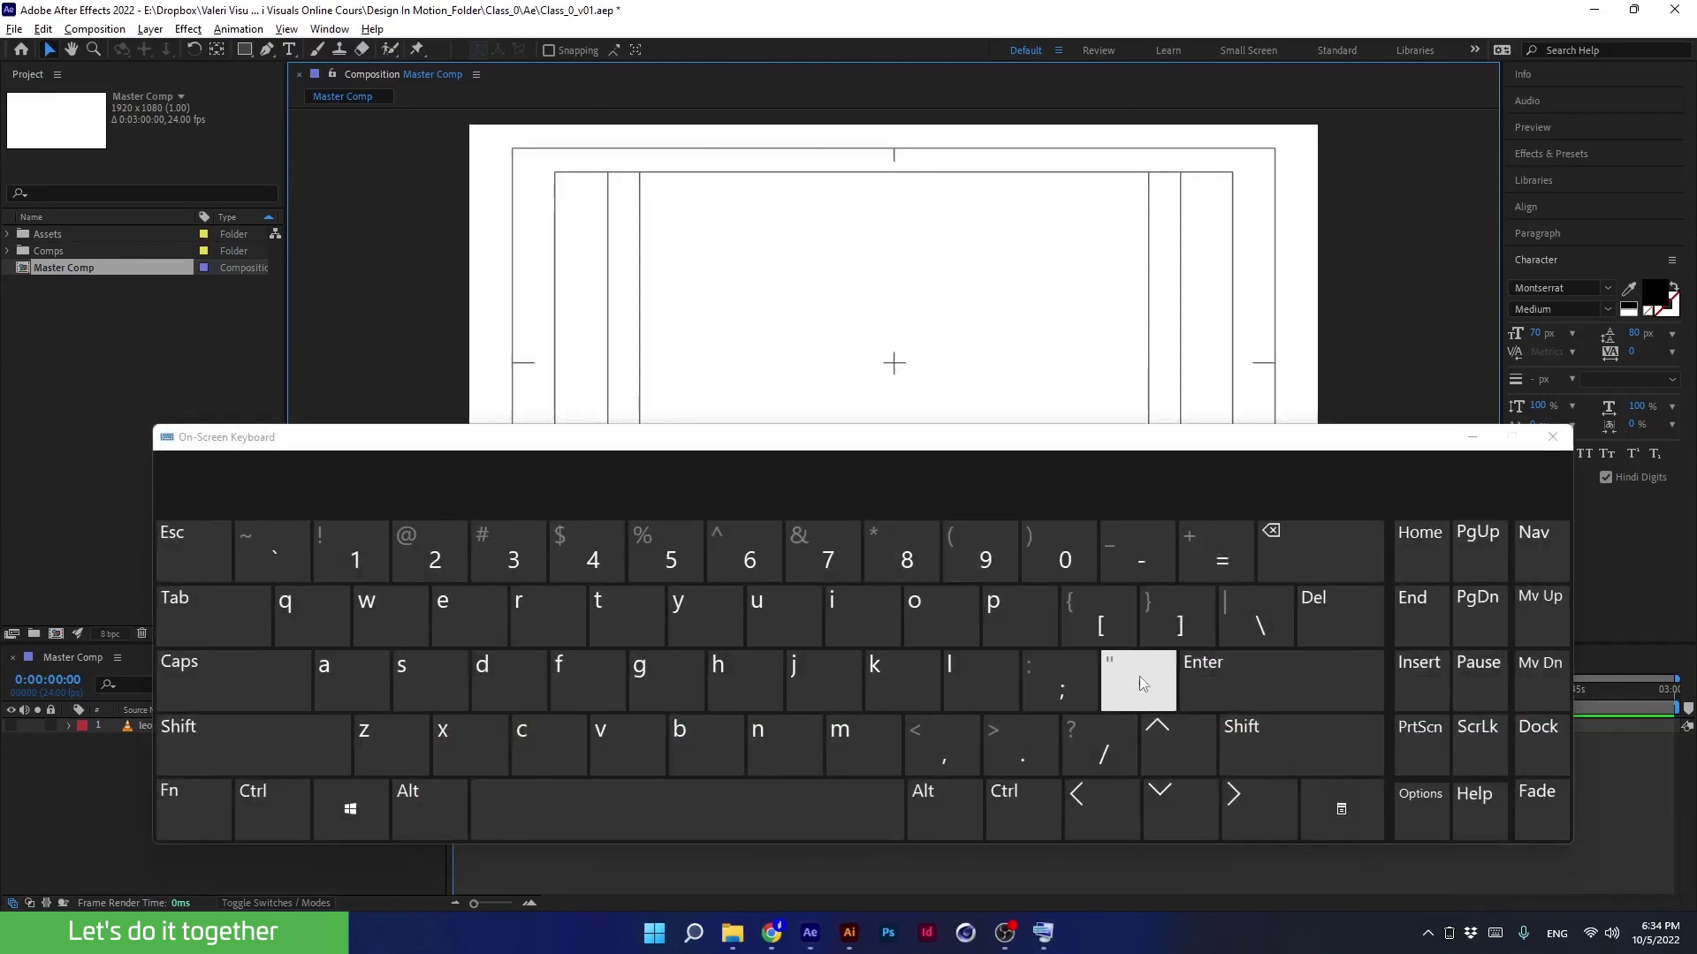
left_click(1552, 437)
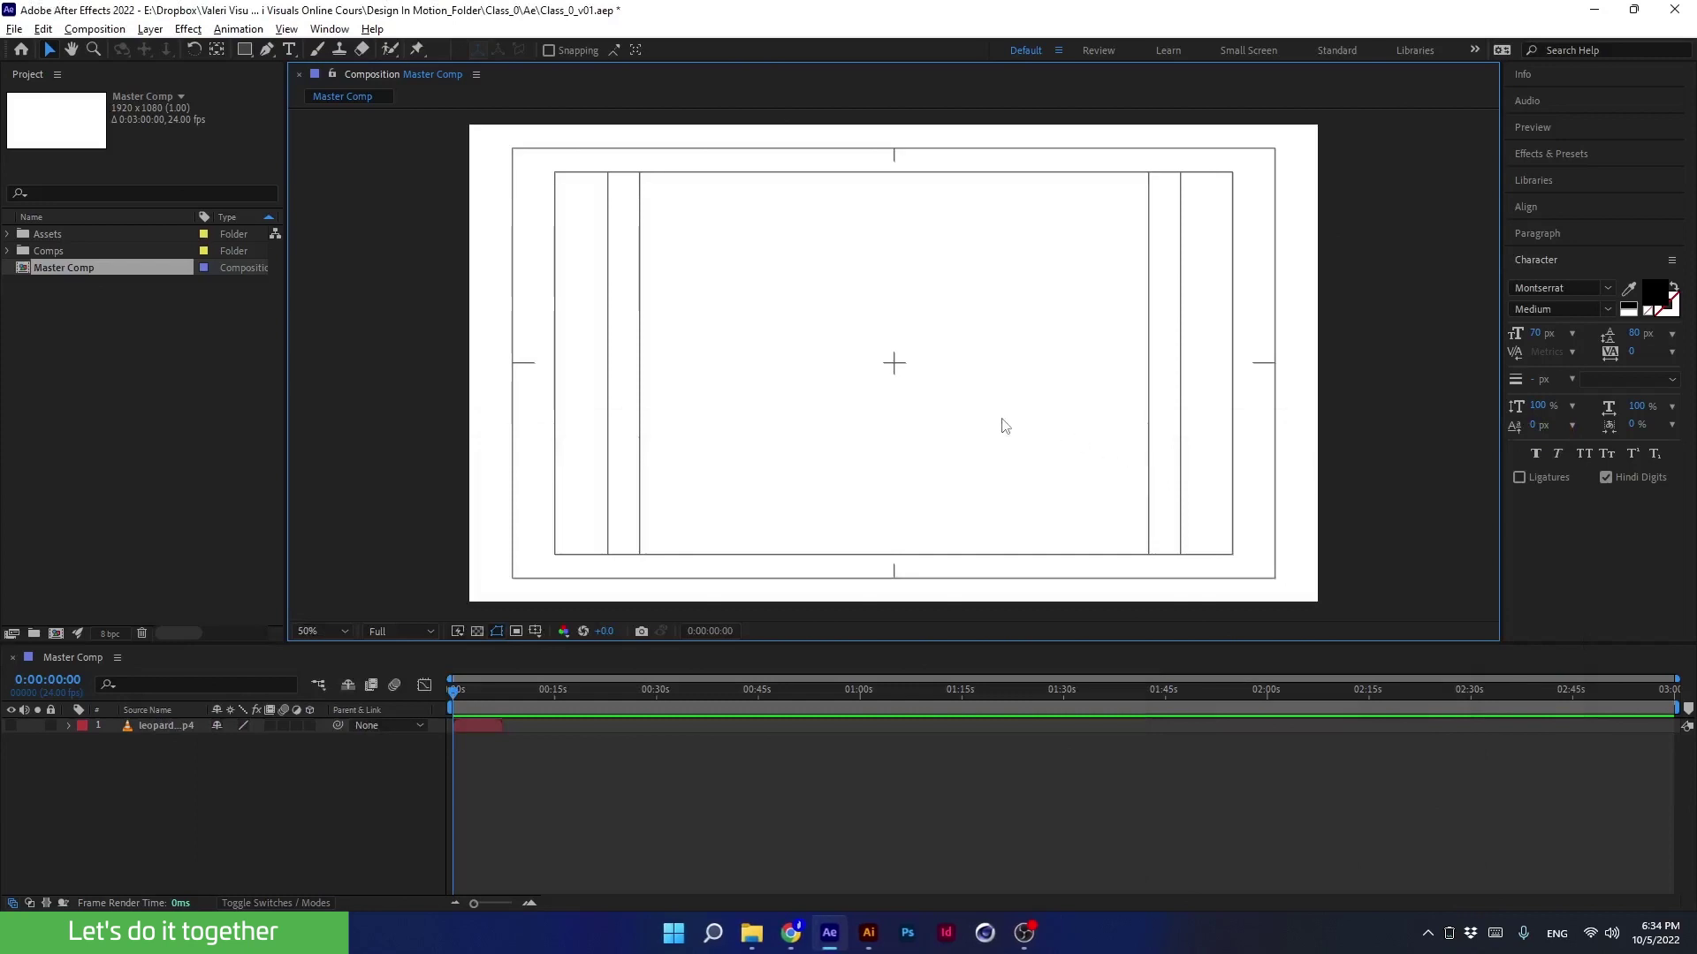
key("apostrophe")
key("apostrophe")
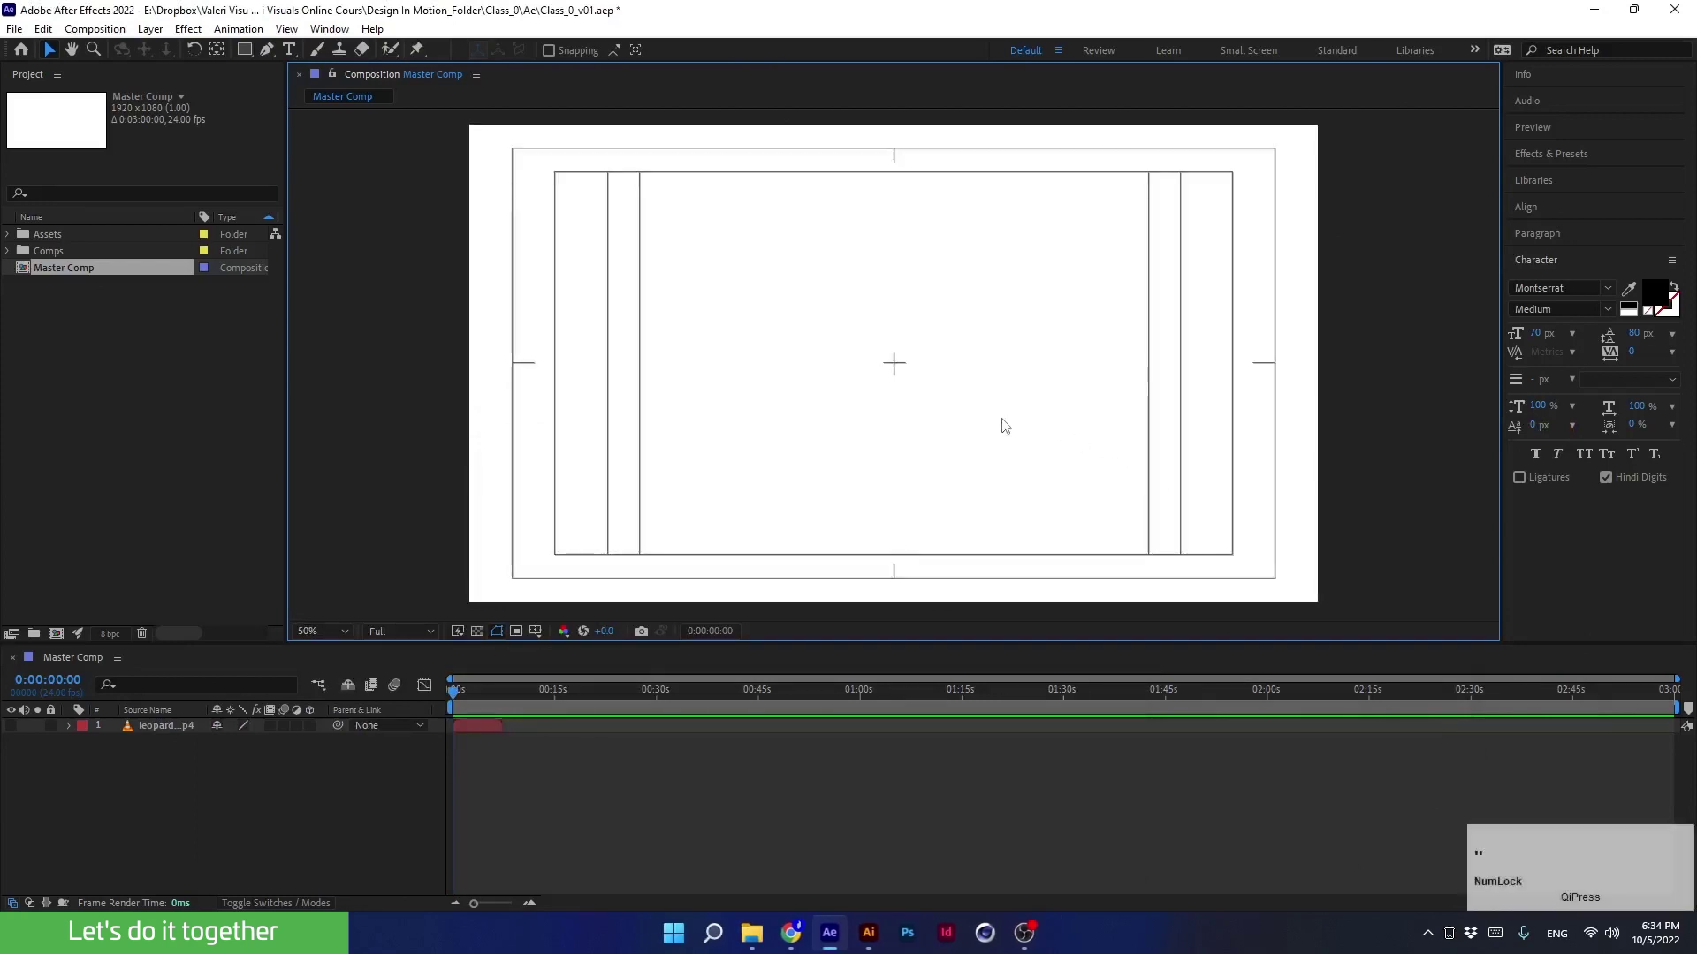
key("apostrophe")
key("apostrophe")
key("apostrophe")
key("apostrophe")
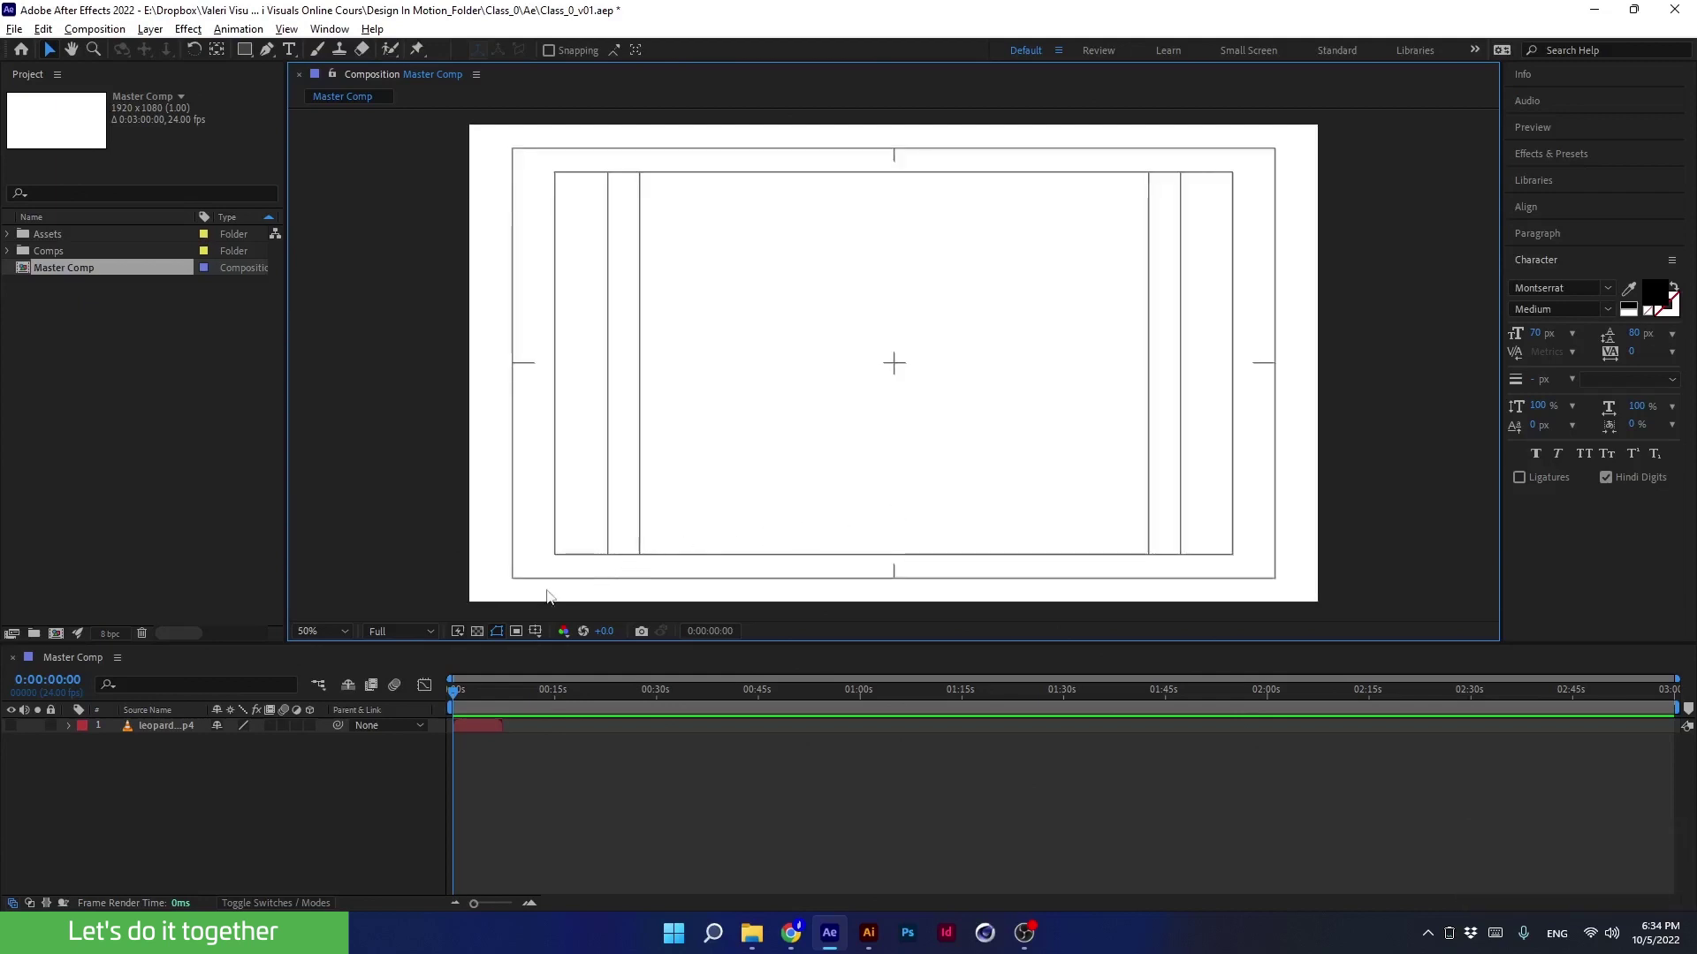
Switch the viewer overlay from safe guides to the Proportional Grid.
left_click(535, 631)
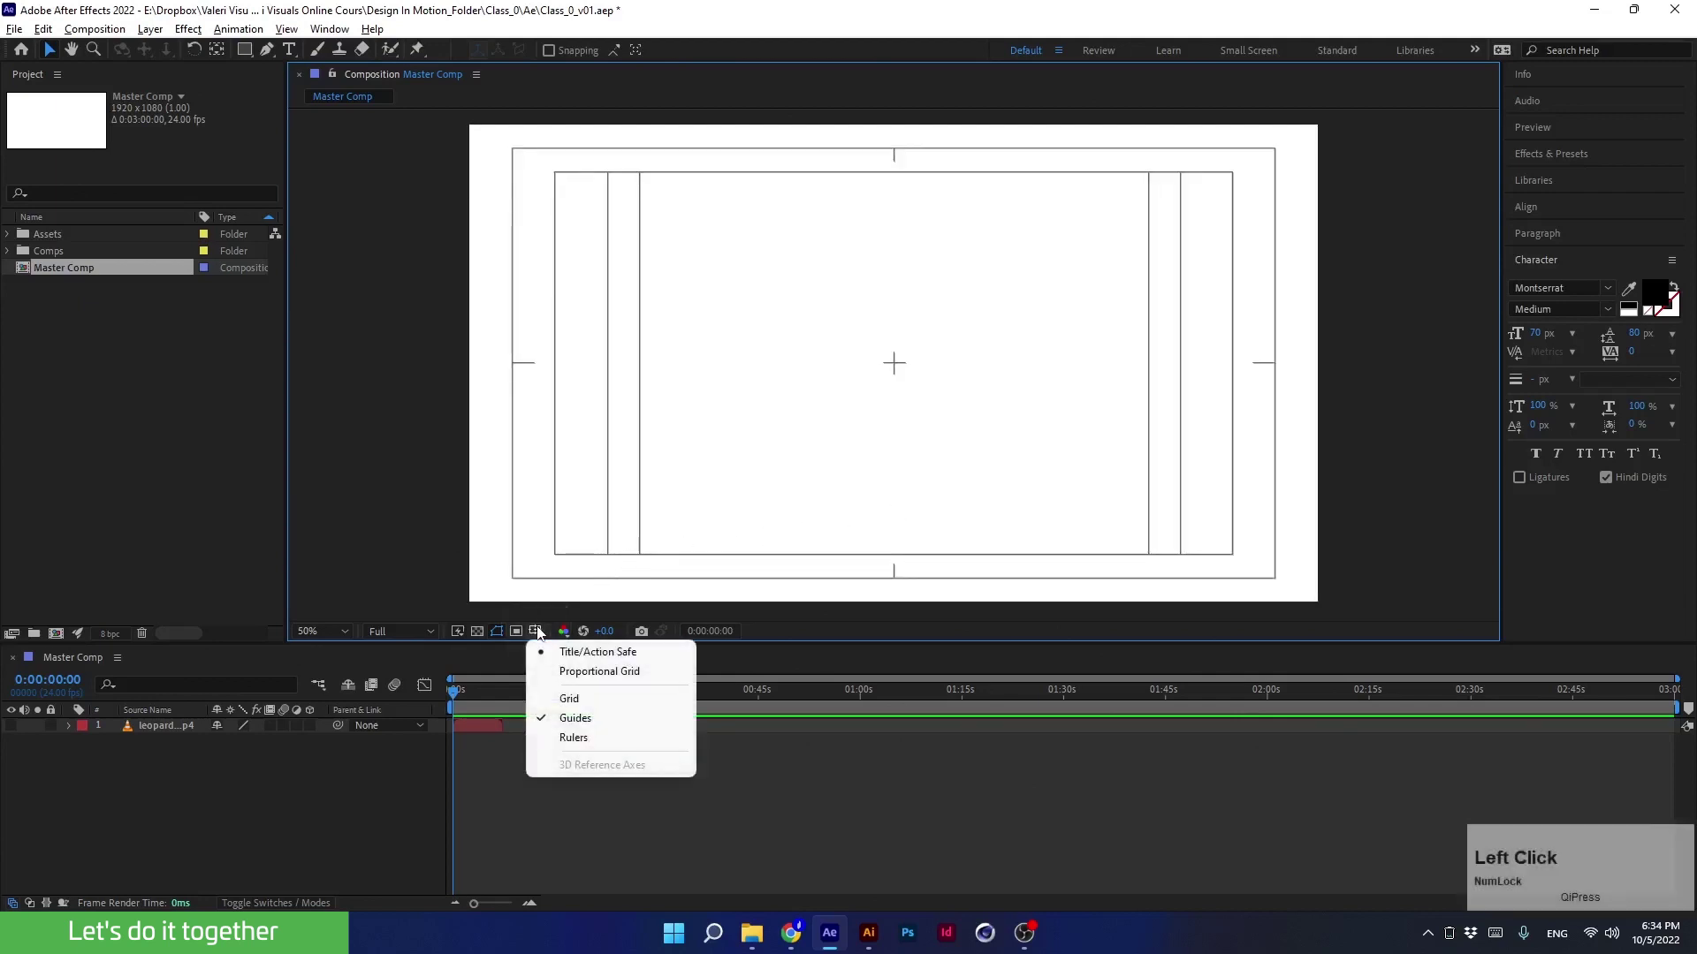
left_click(558, 672)
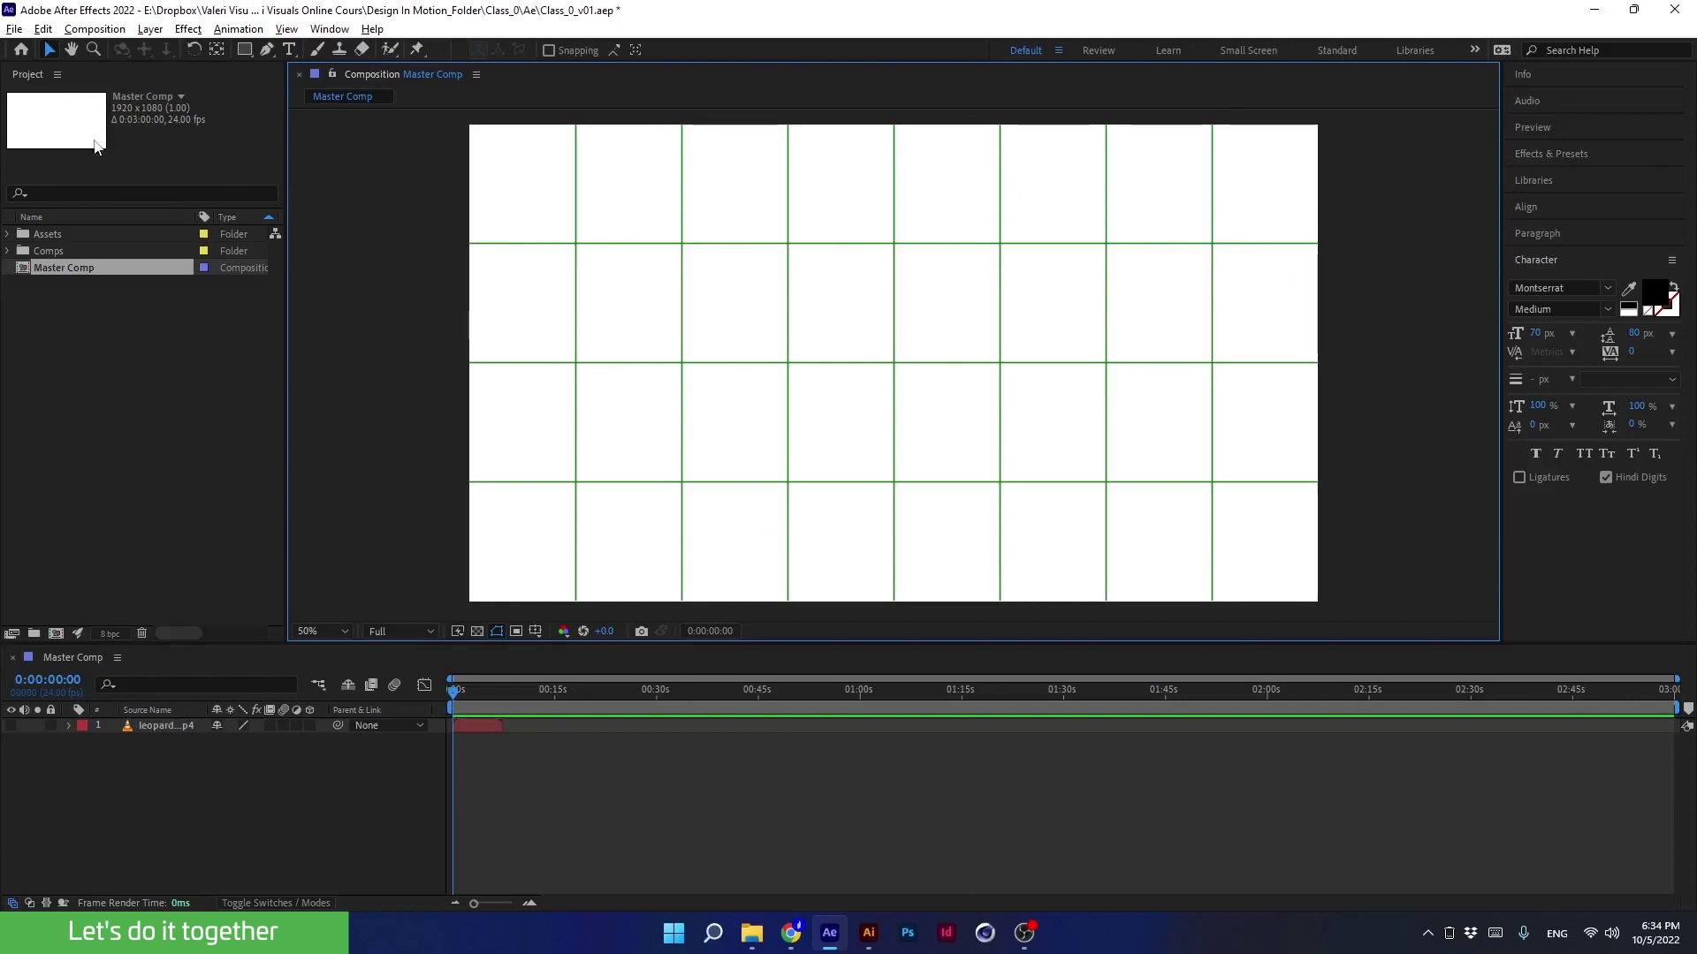
left_click(42, 29)
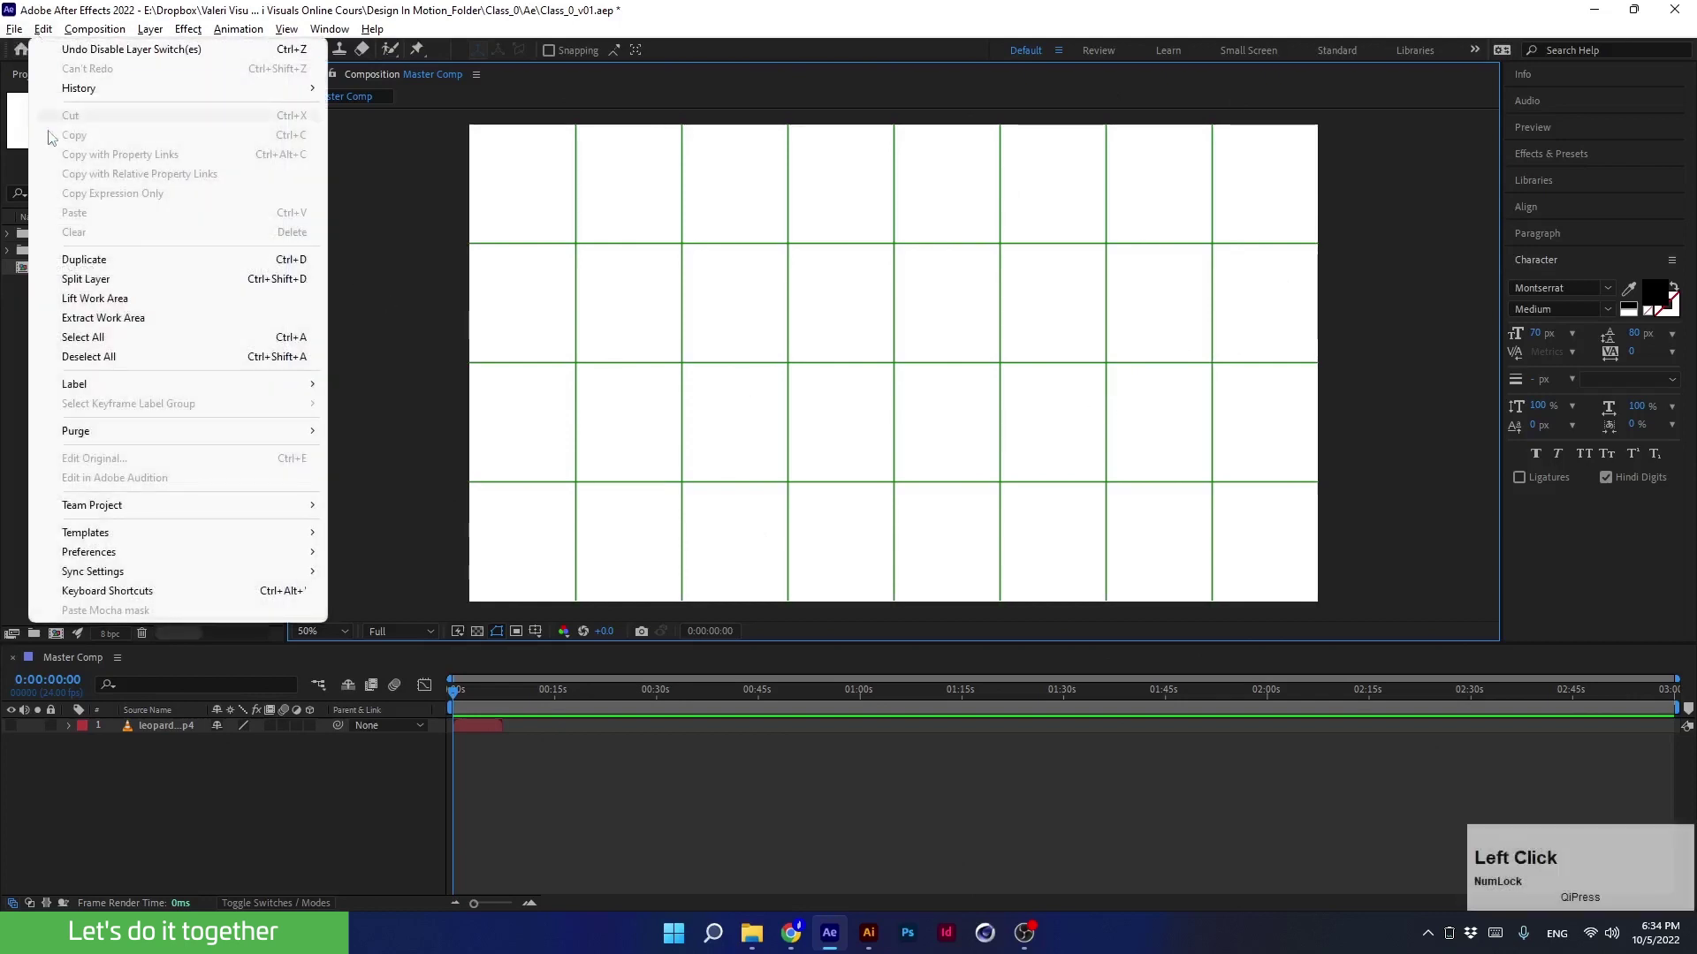
In Grids & Guides preferences, set the proportional grid to 20 horizontal by 10 vertical, keeping Lines style.
mouse_move(114, 556)
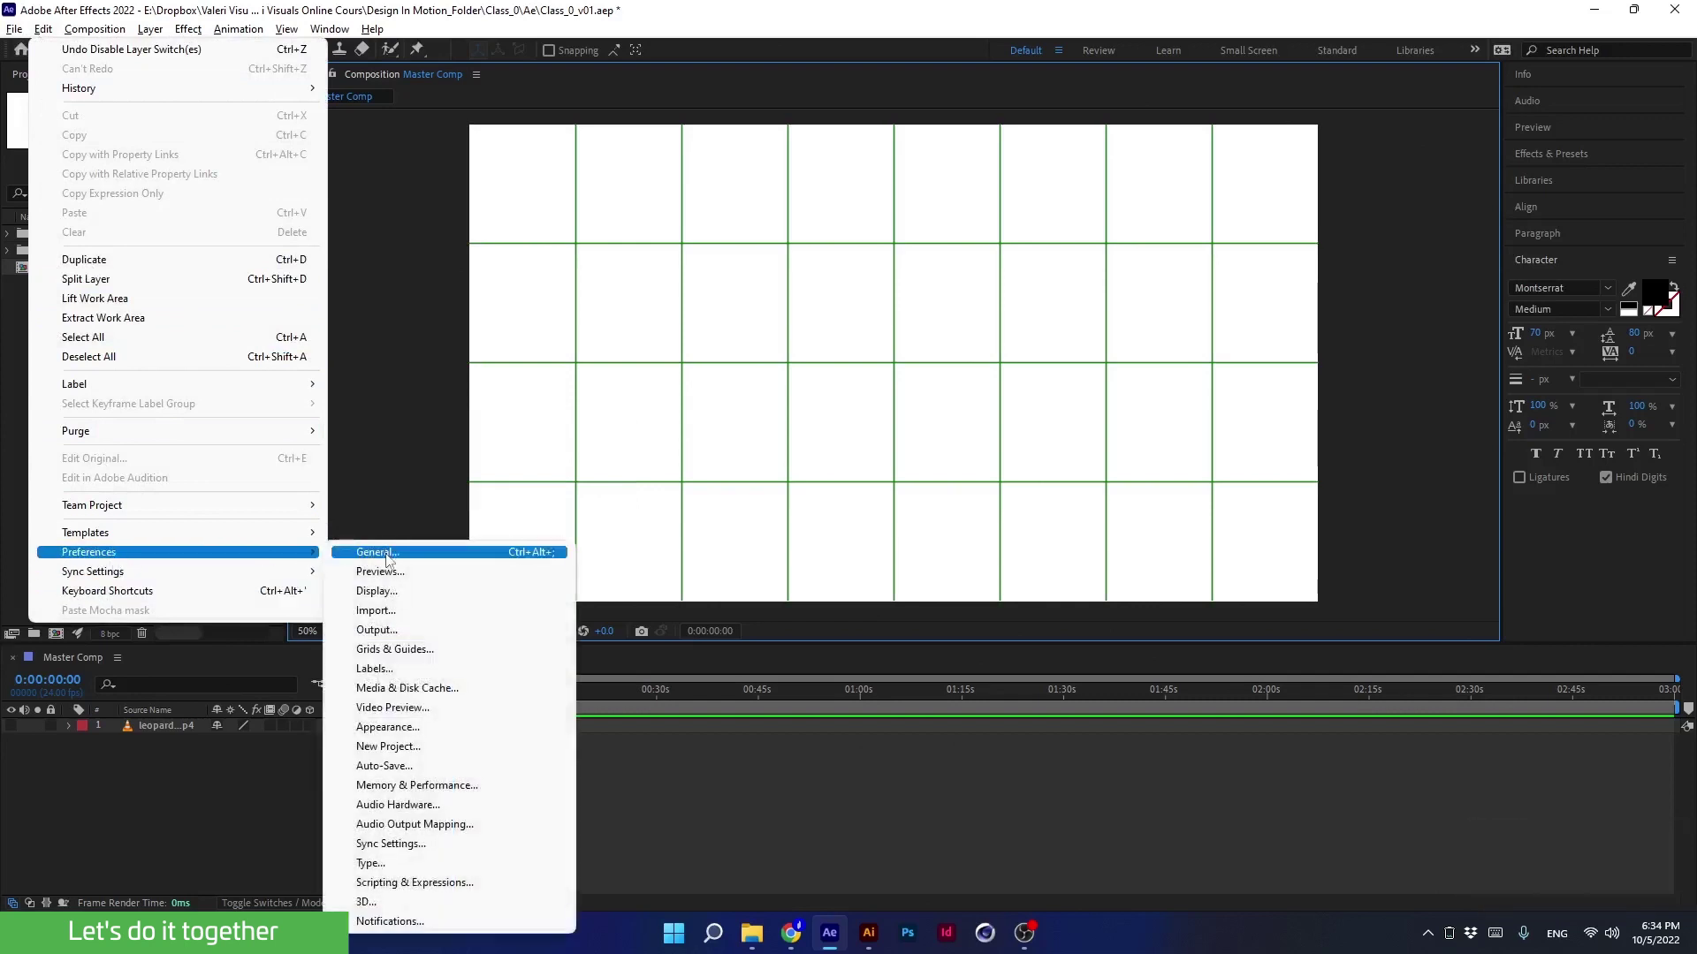
left_click(370, 654)
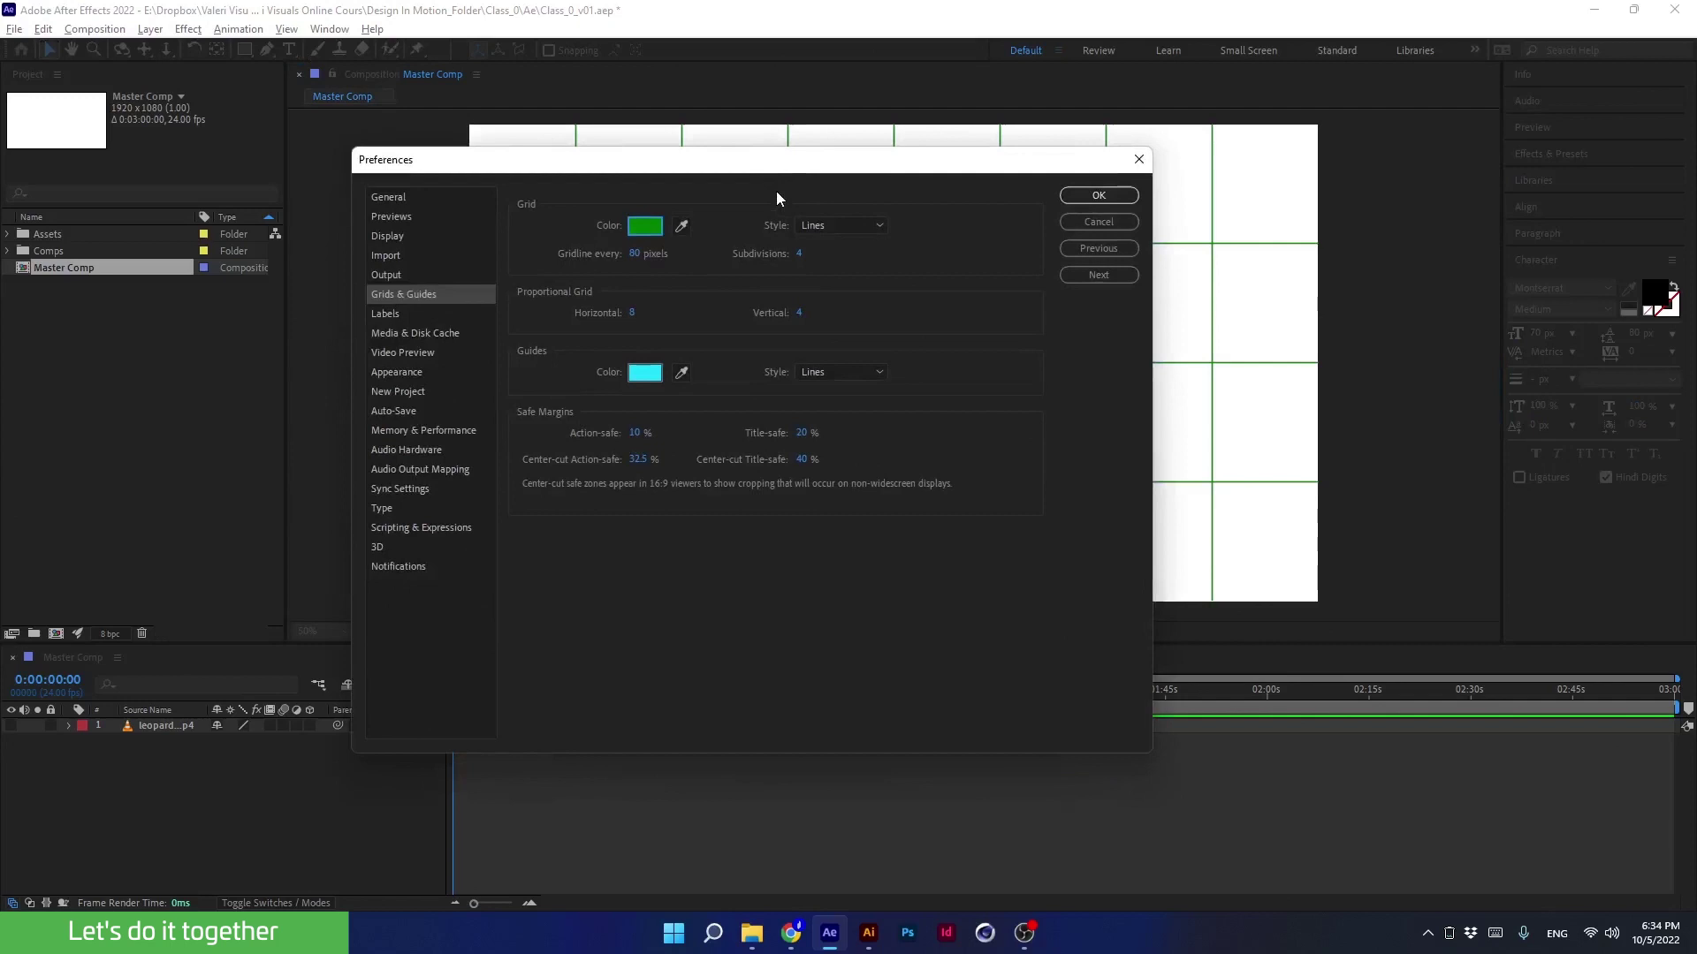
left_click_drag(776, 157, 1276, 277)
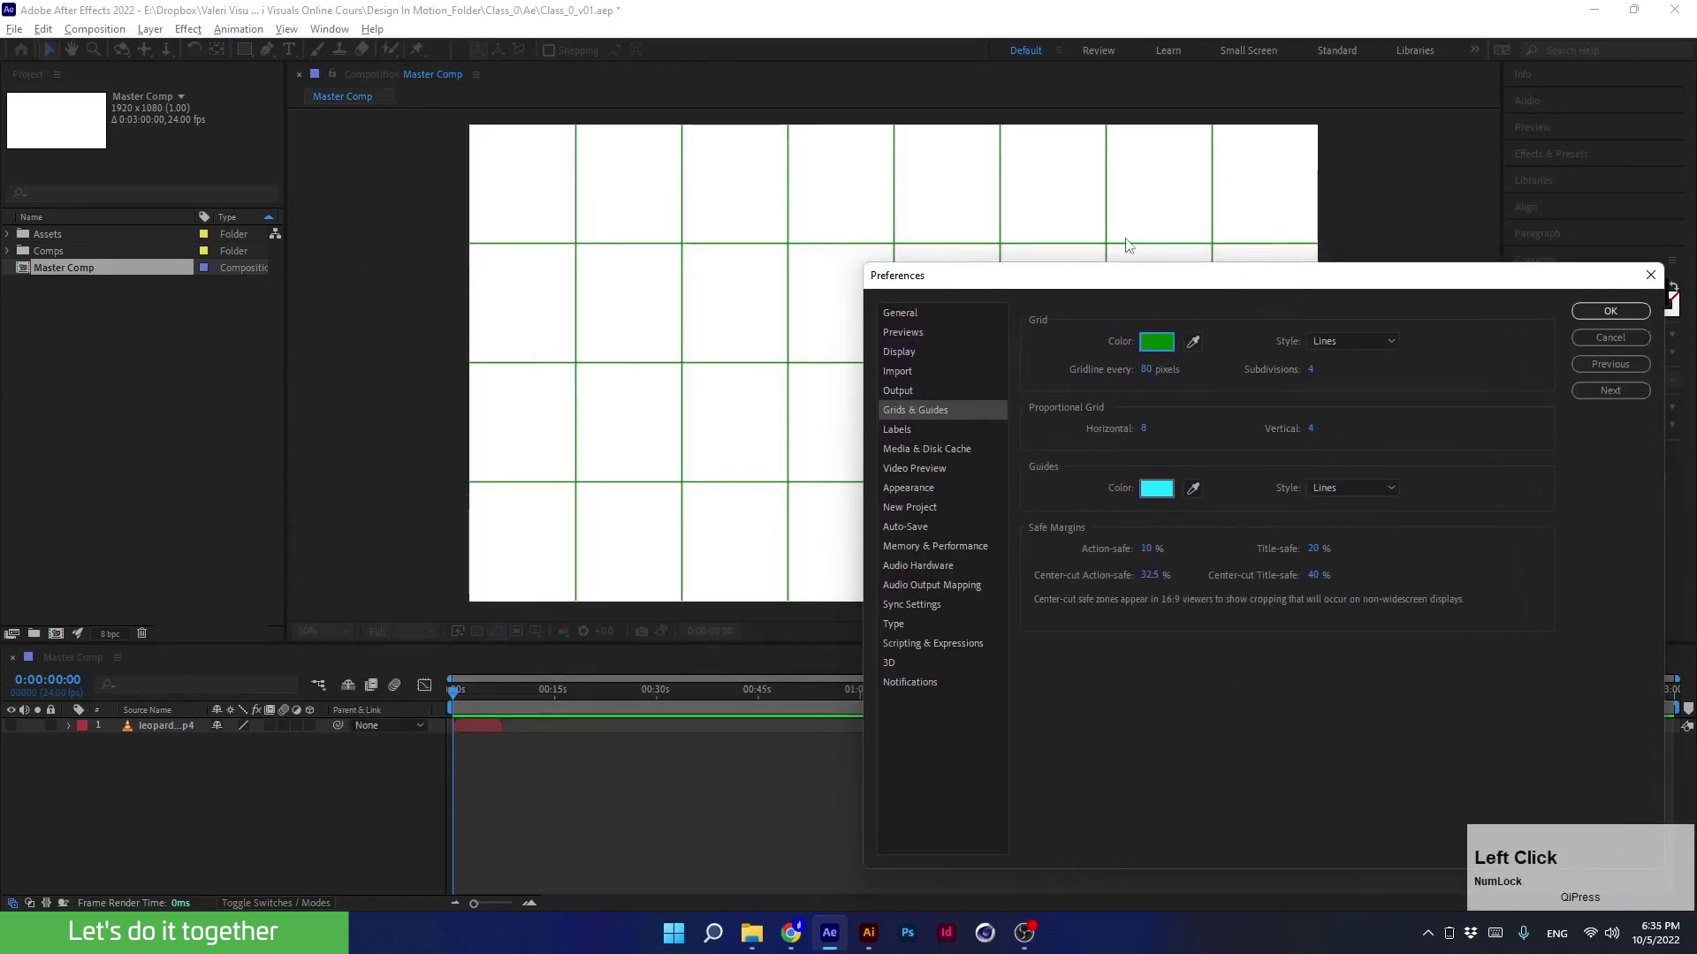
left_click(1326, 342)
left_click(1324, 341)
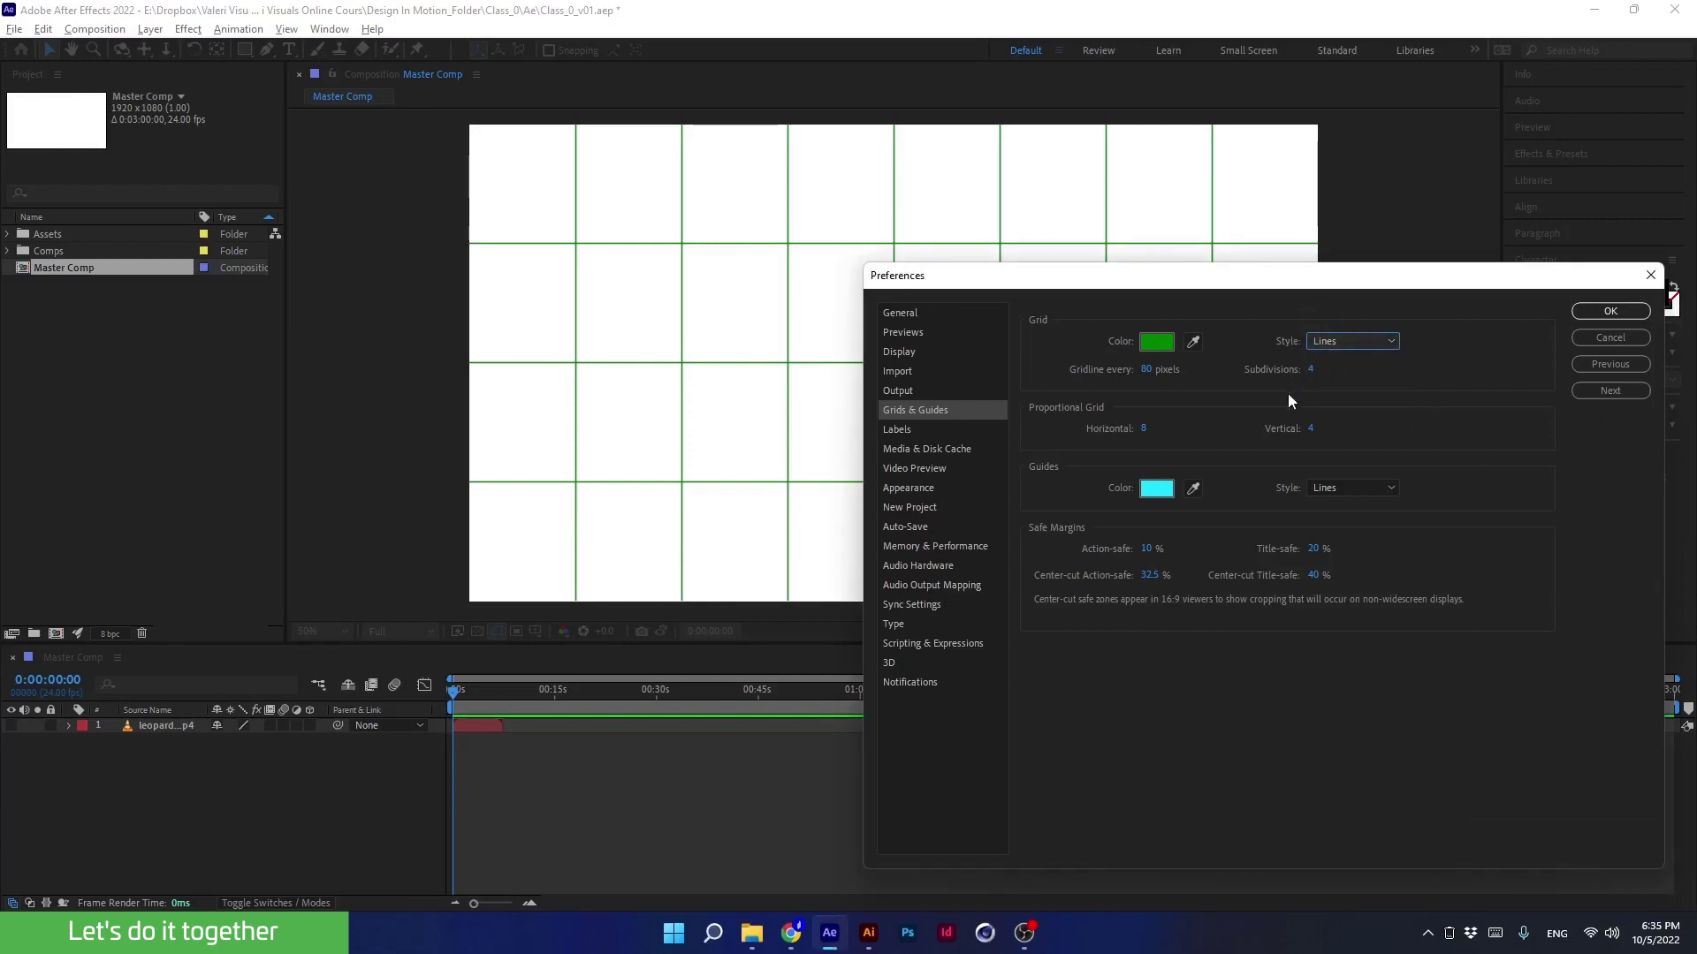
left_click(1145, 430)
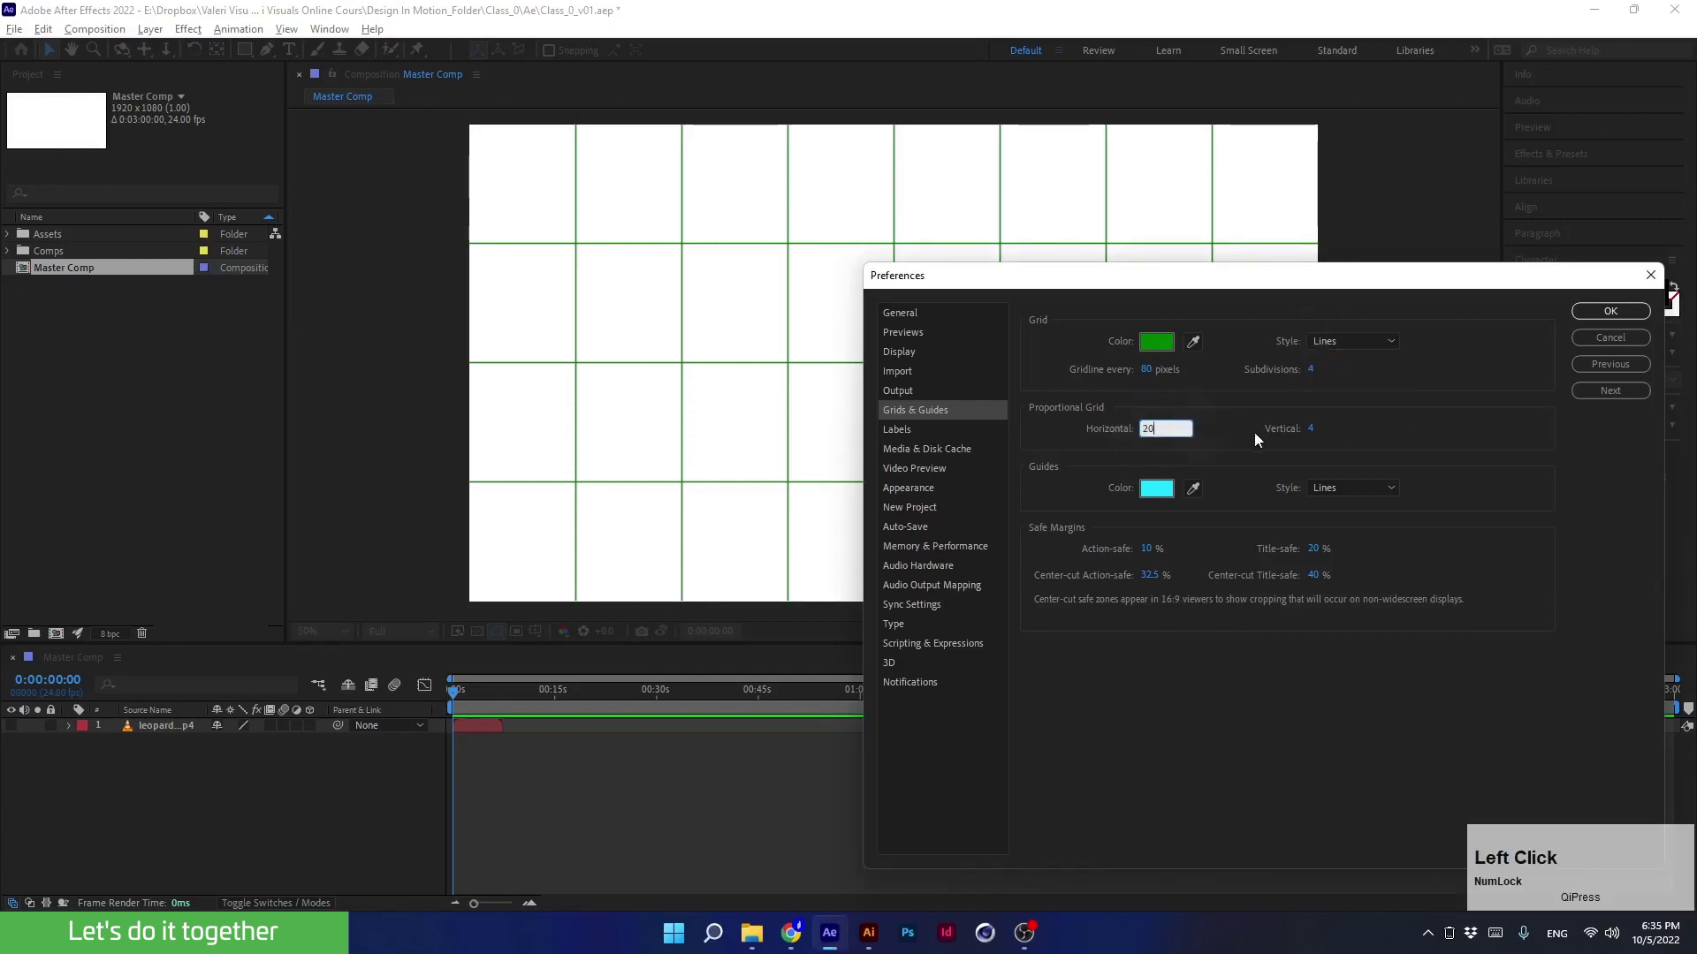
left_click(1308, 429)
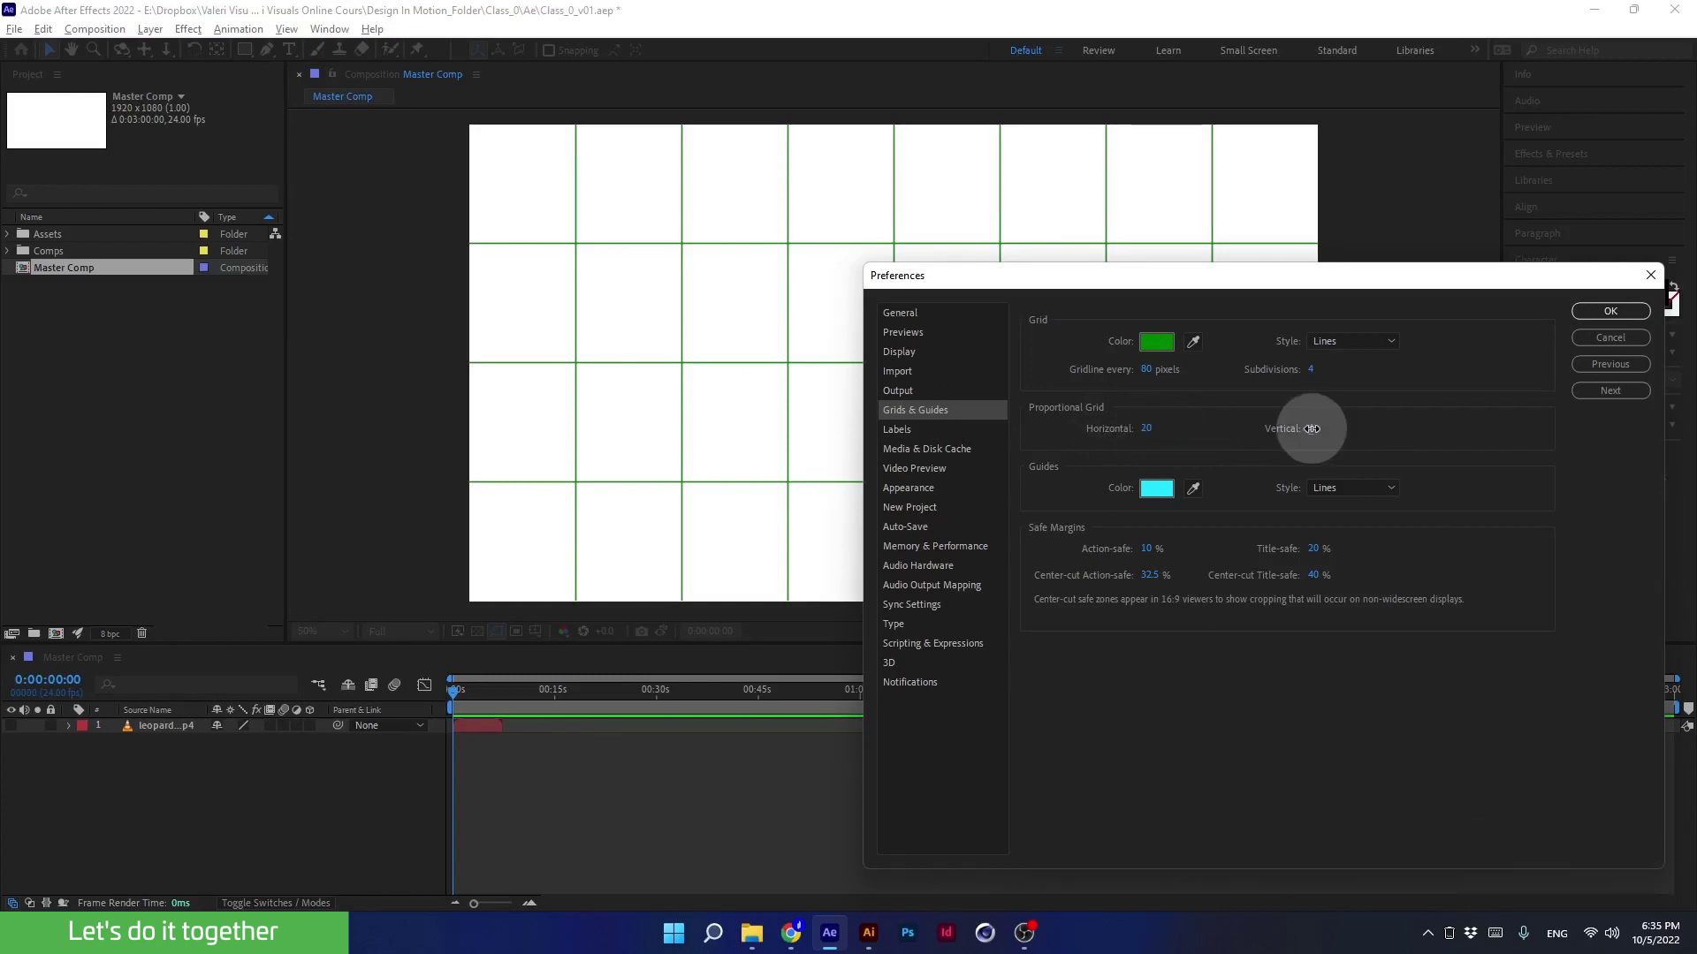
left_click(1588, 312)
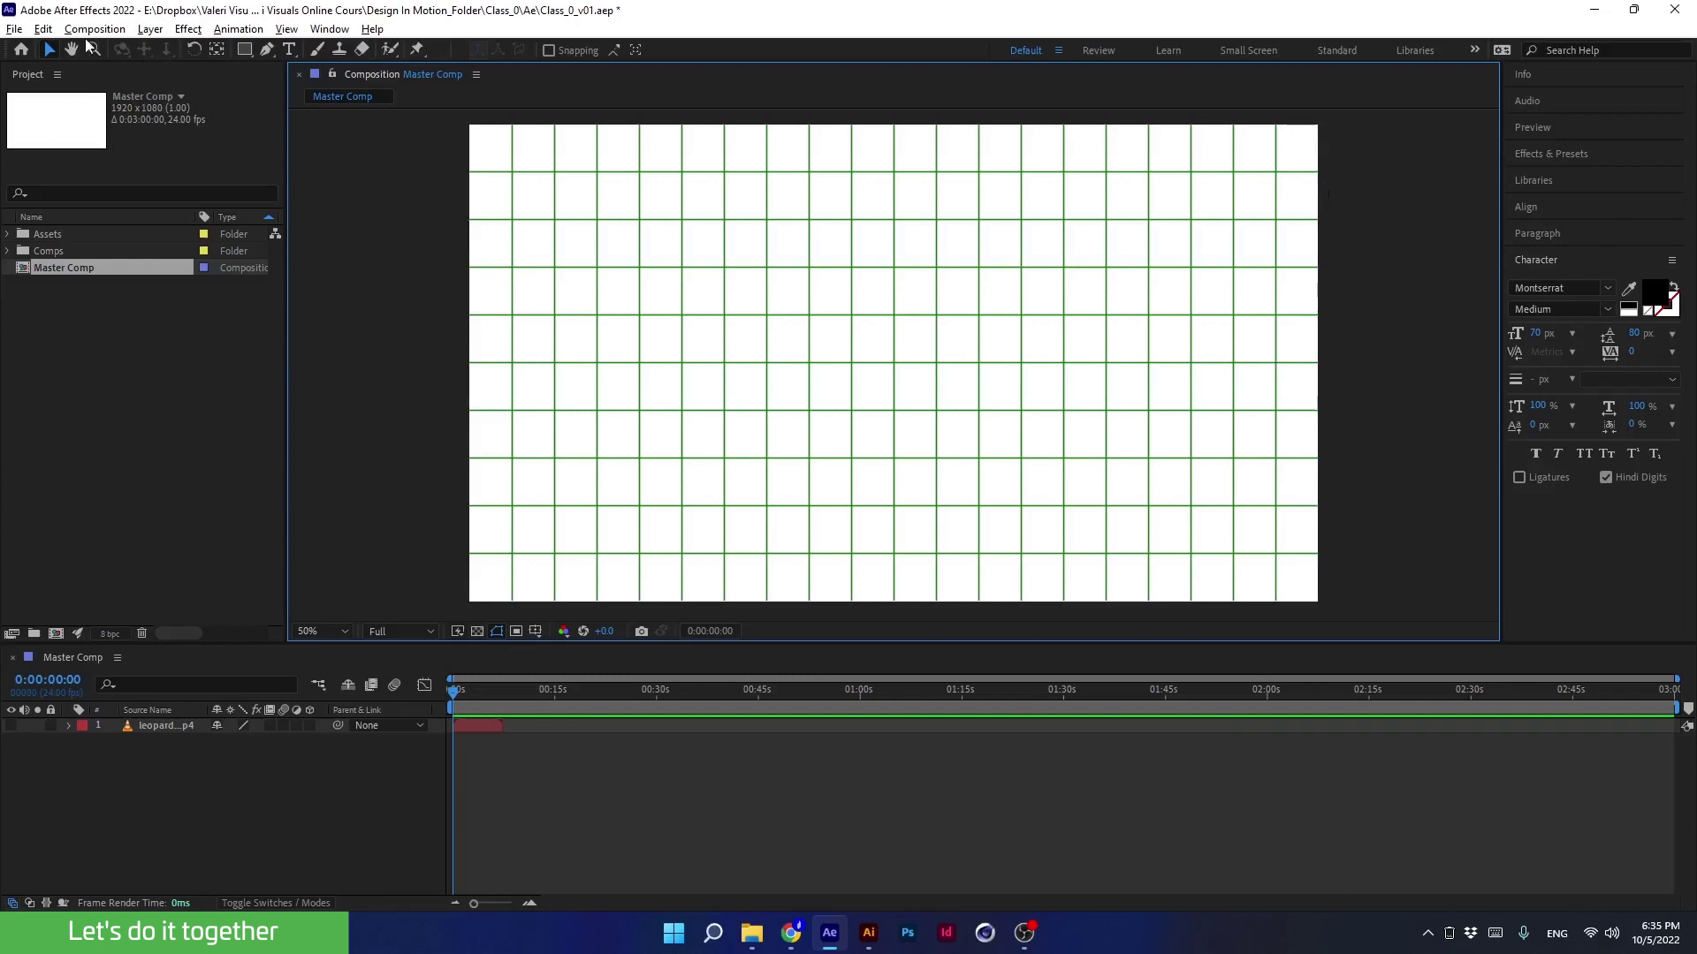
left_click(42, 28)
mouse_move(134, 556)
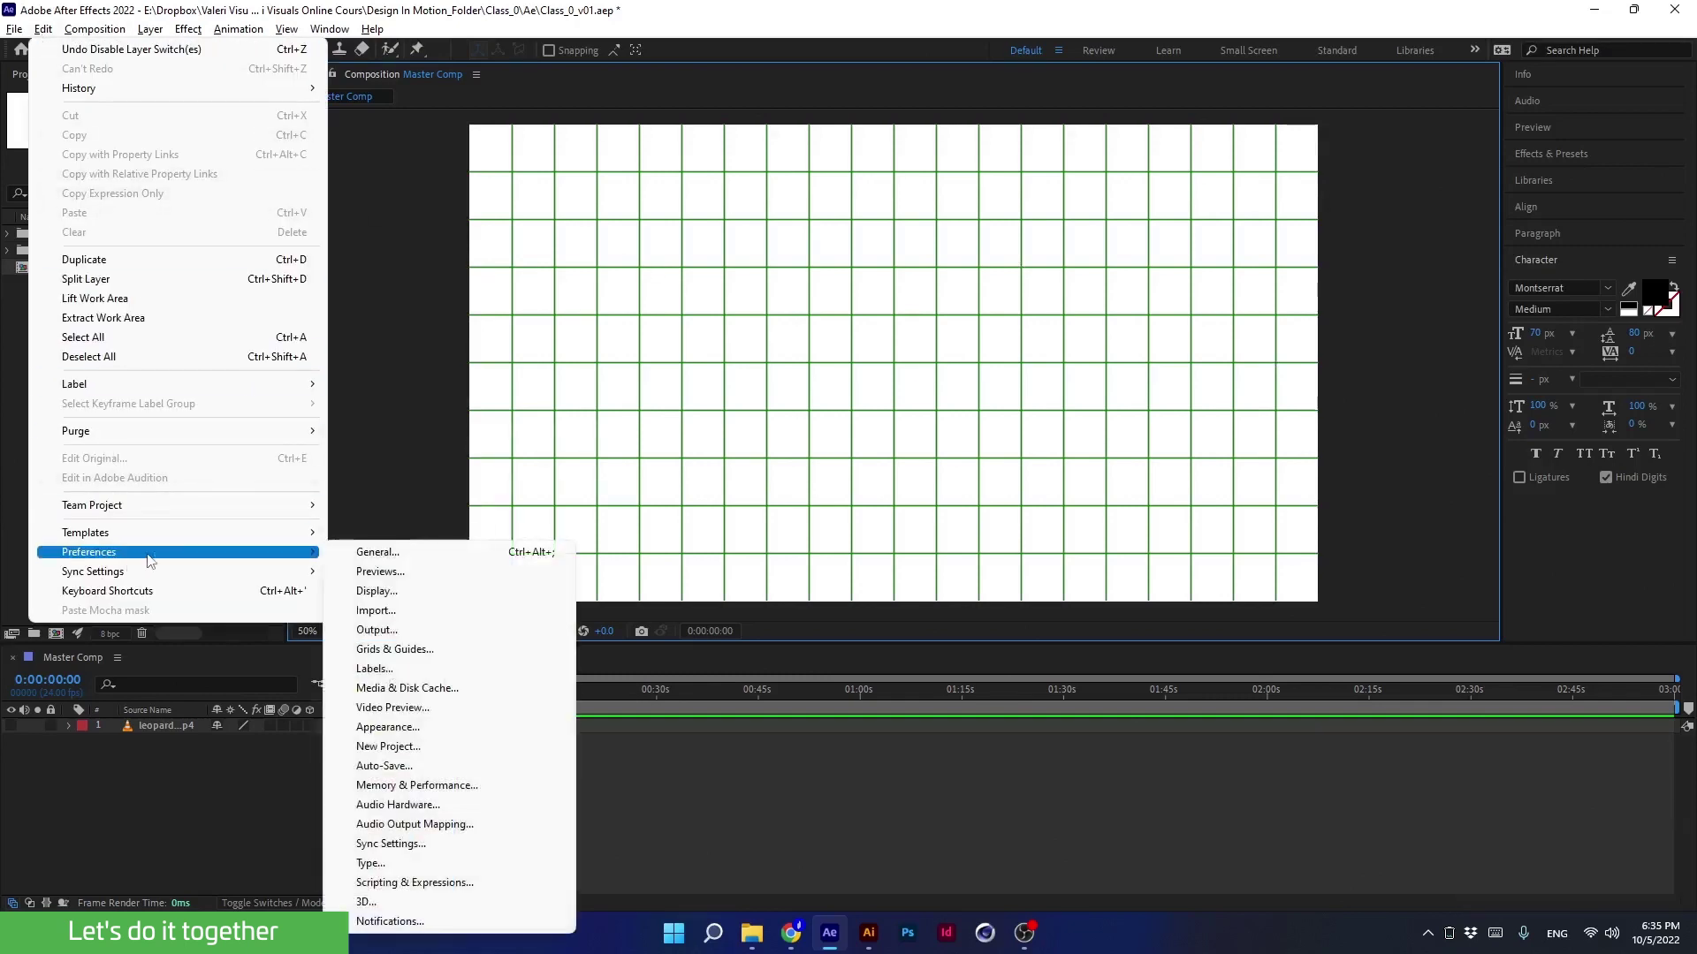
In Grids & Guides preferences, set the proportional grid back to 8 horizontal and 4 vertical.
left_click(367, 650)
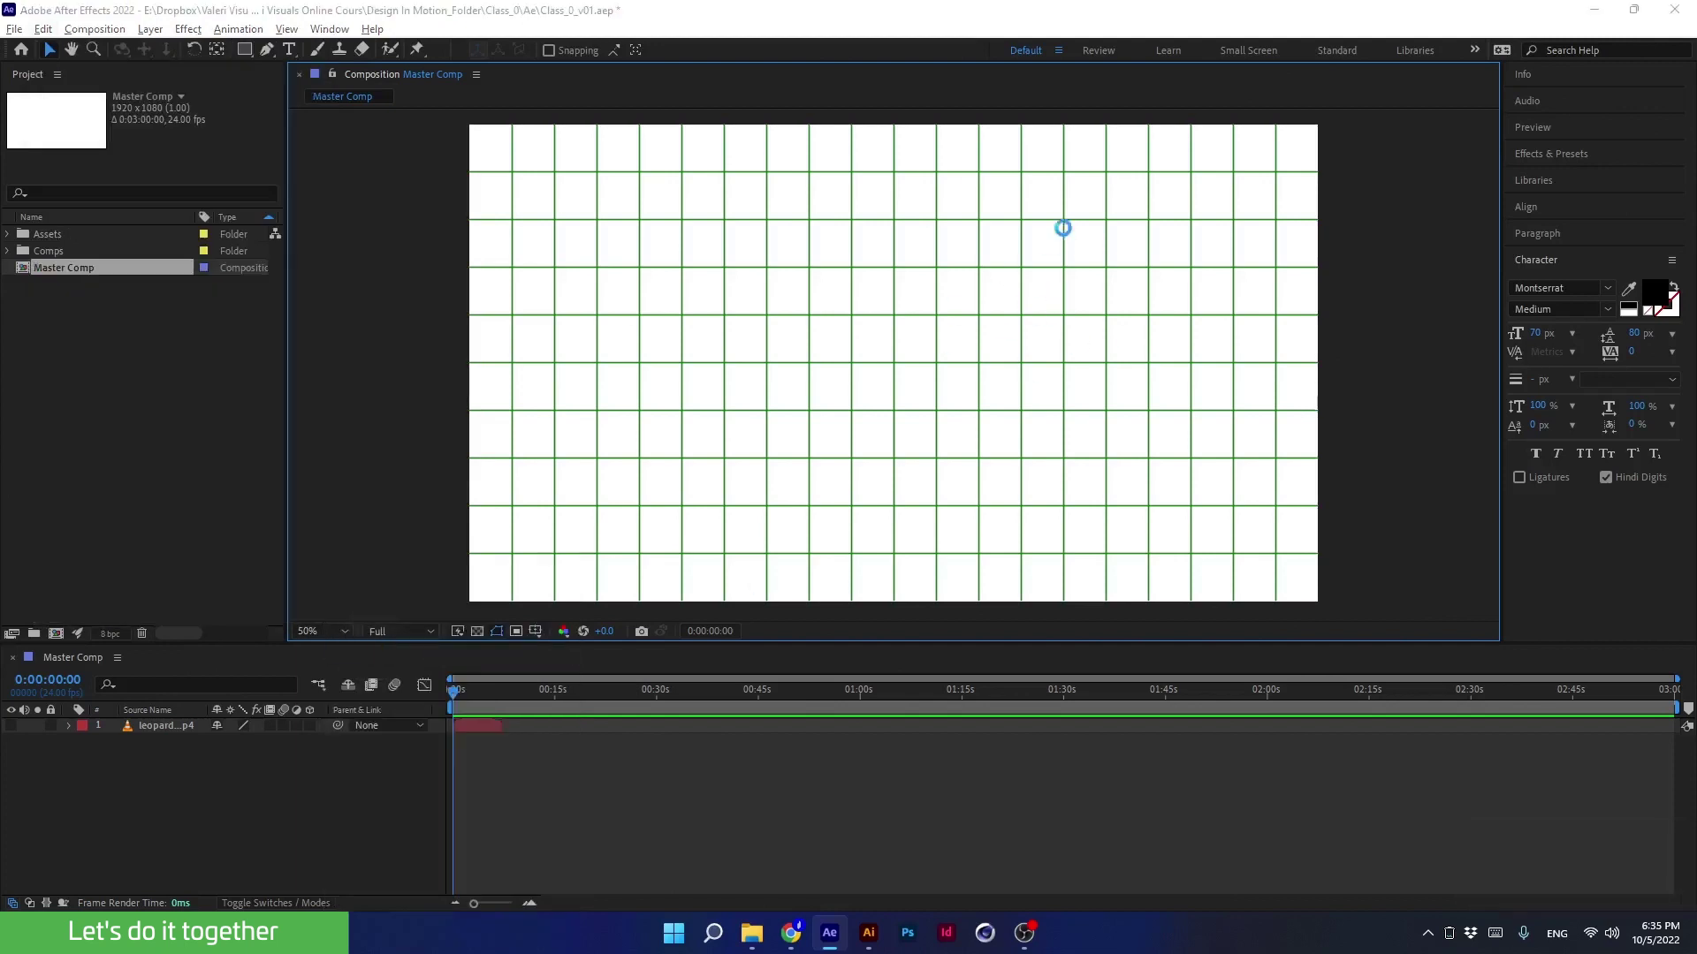
left_click(1145, 427)
type("8")
left_click(1224, 436)
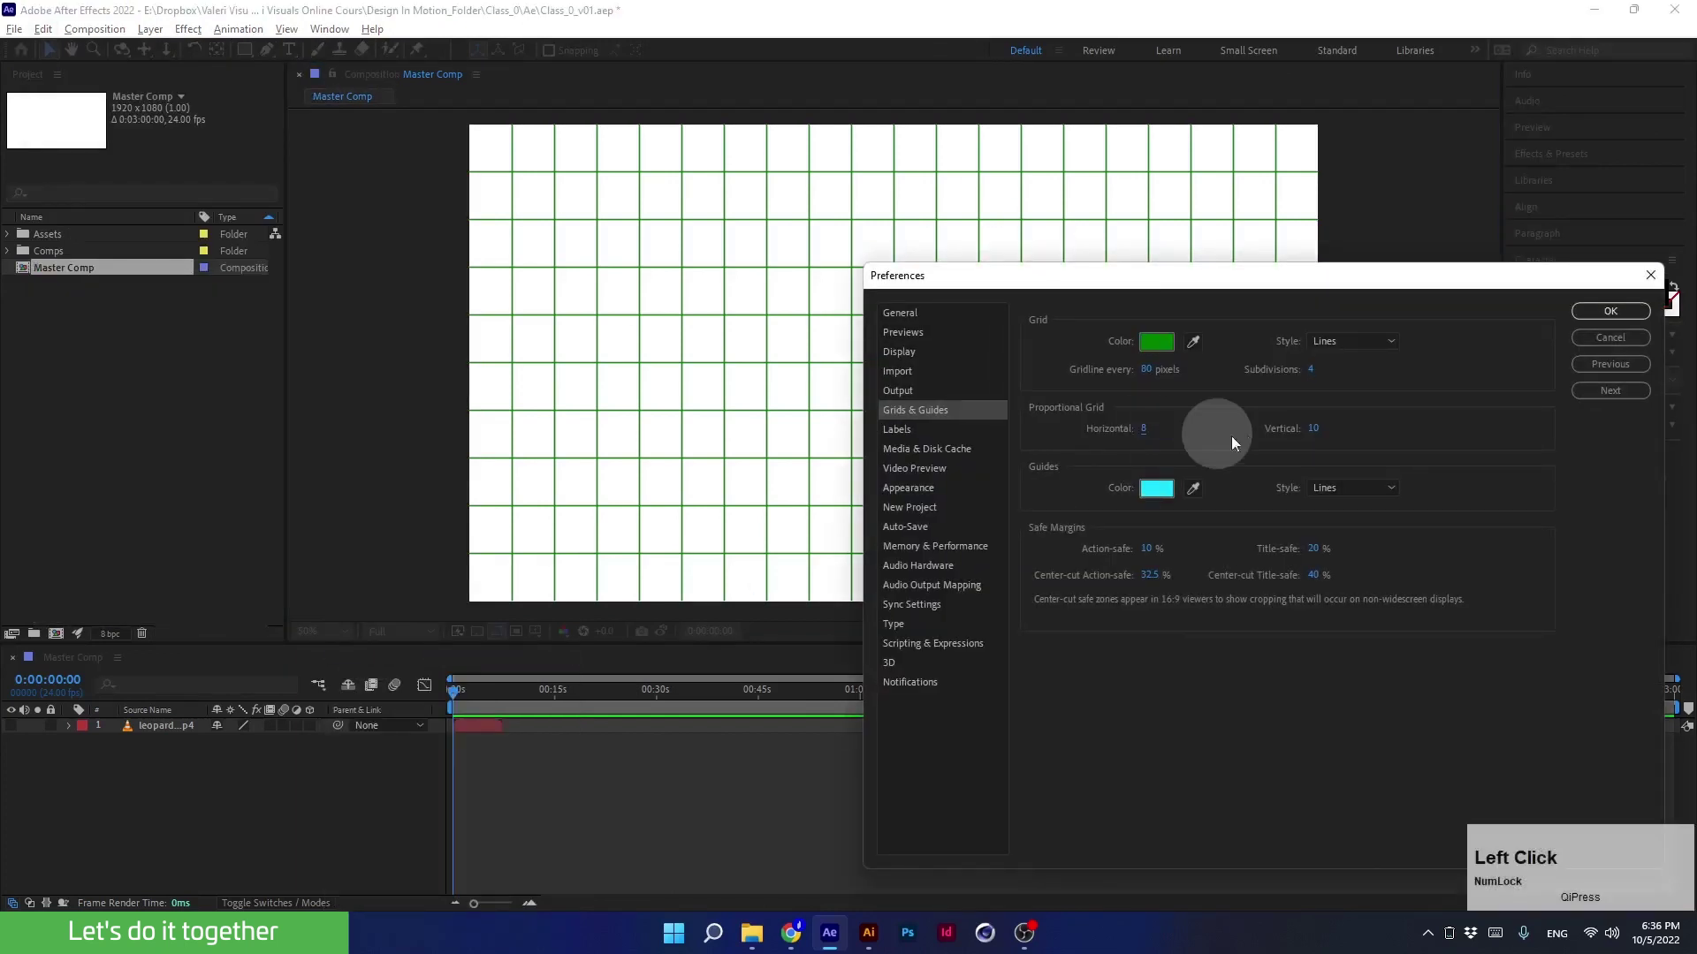
left_click(1313, 430)
type("4")
left_click(1222, 427)
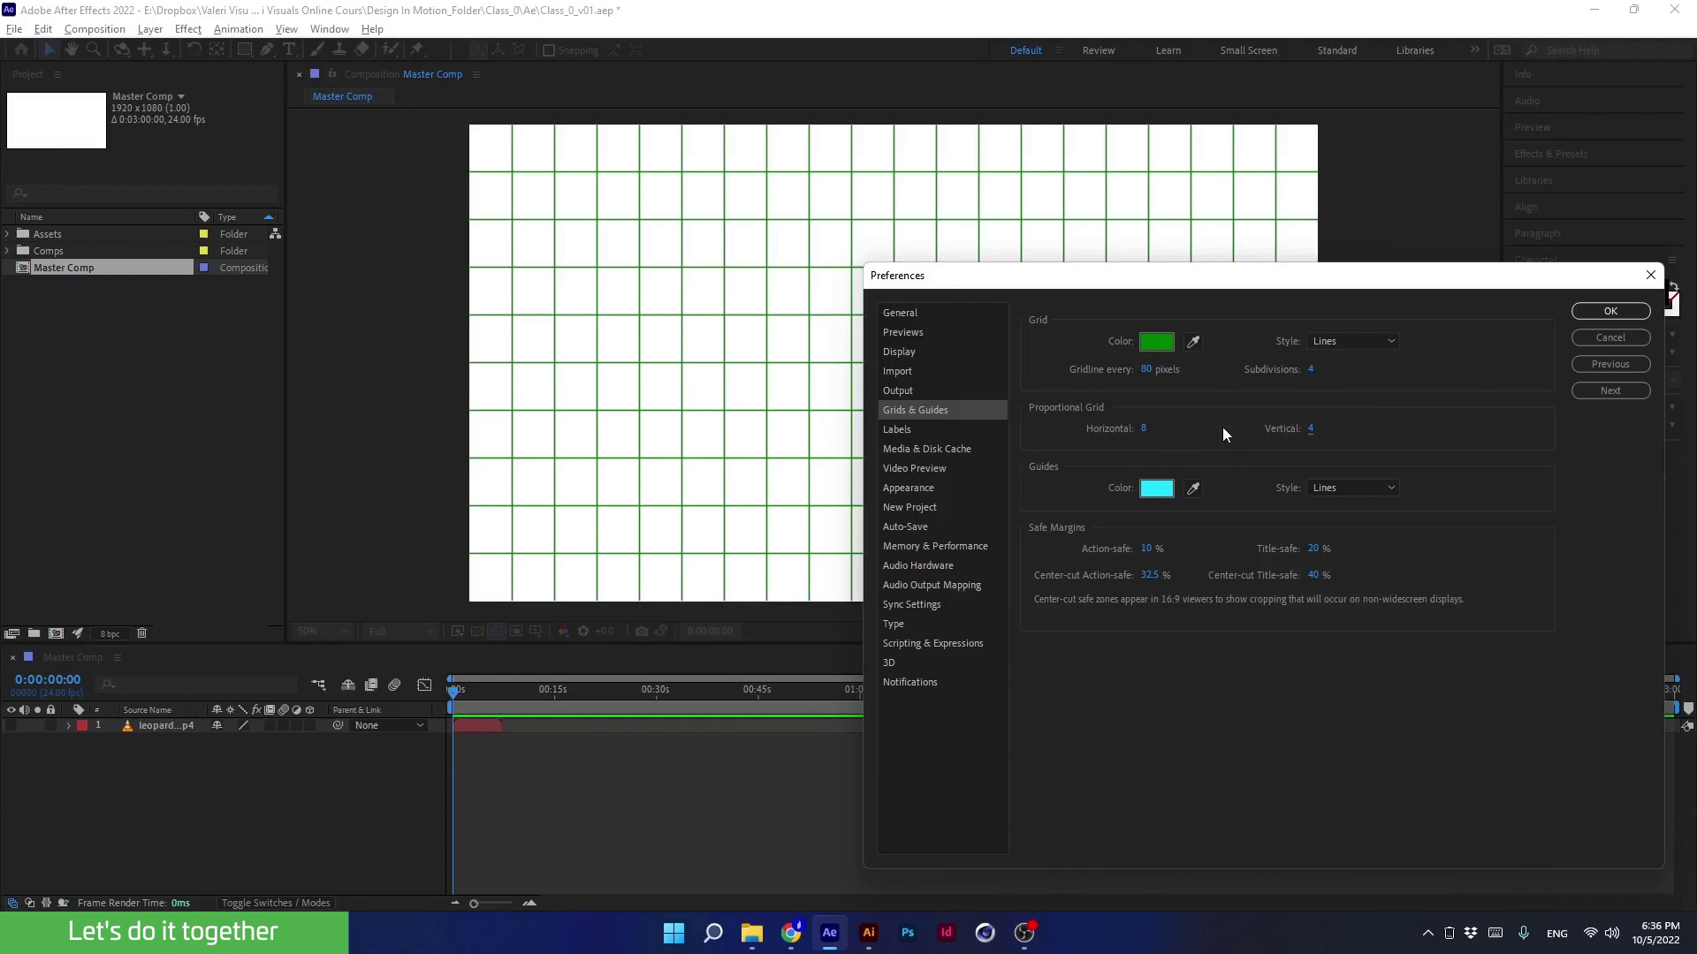
left_click(1610, 311)
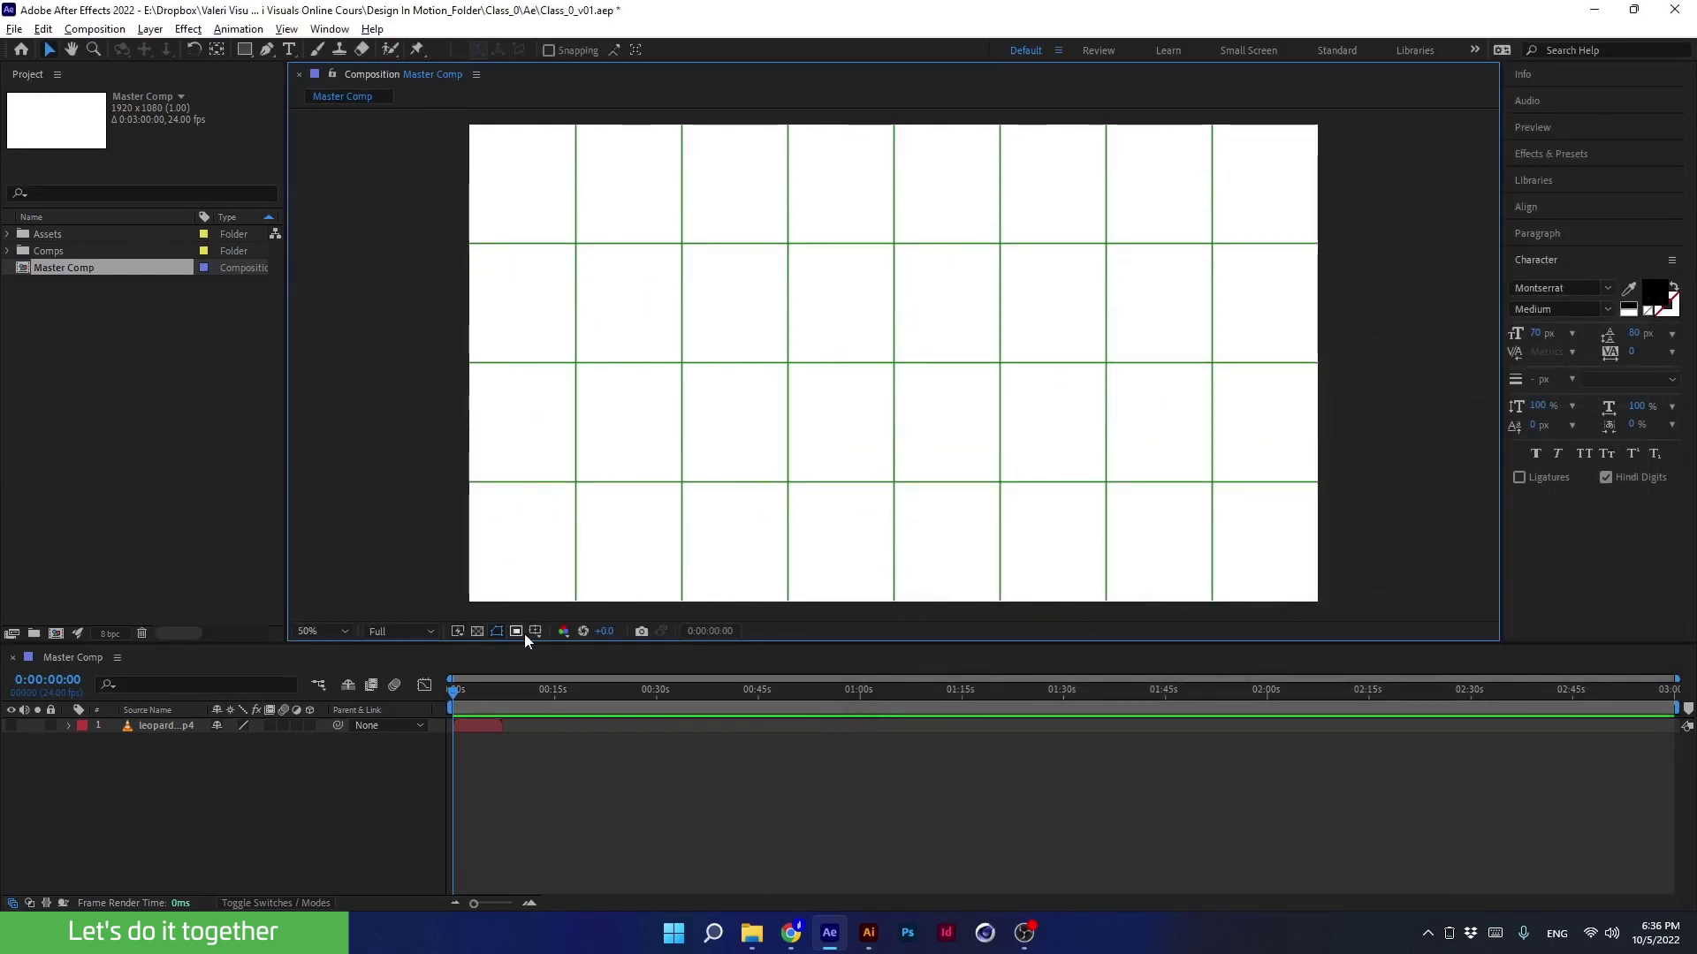
key("alt+apostrophe")
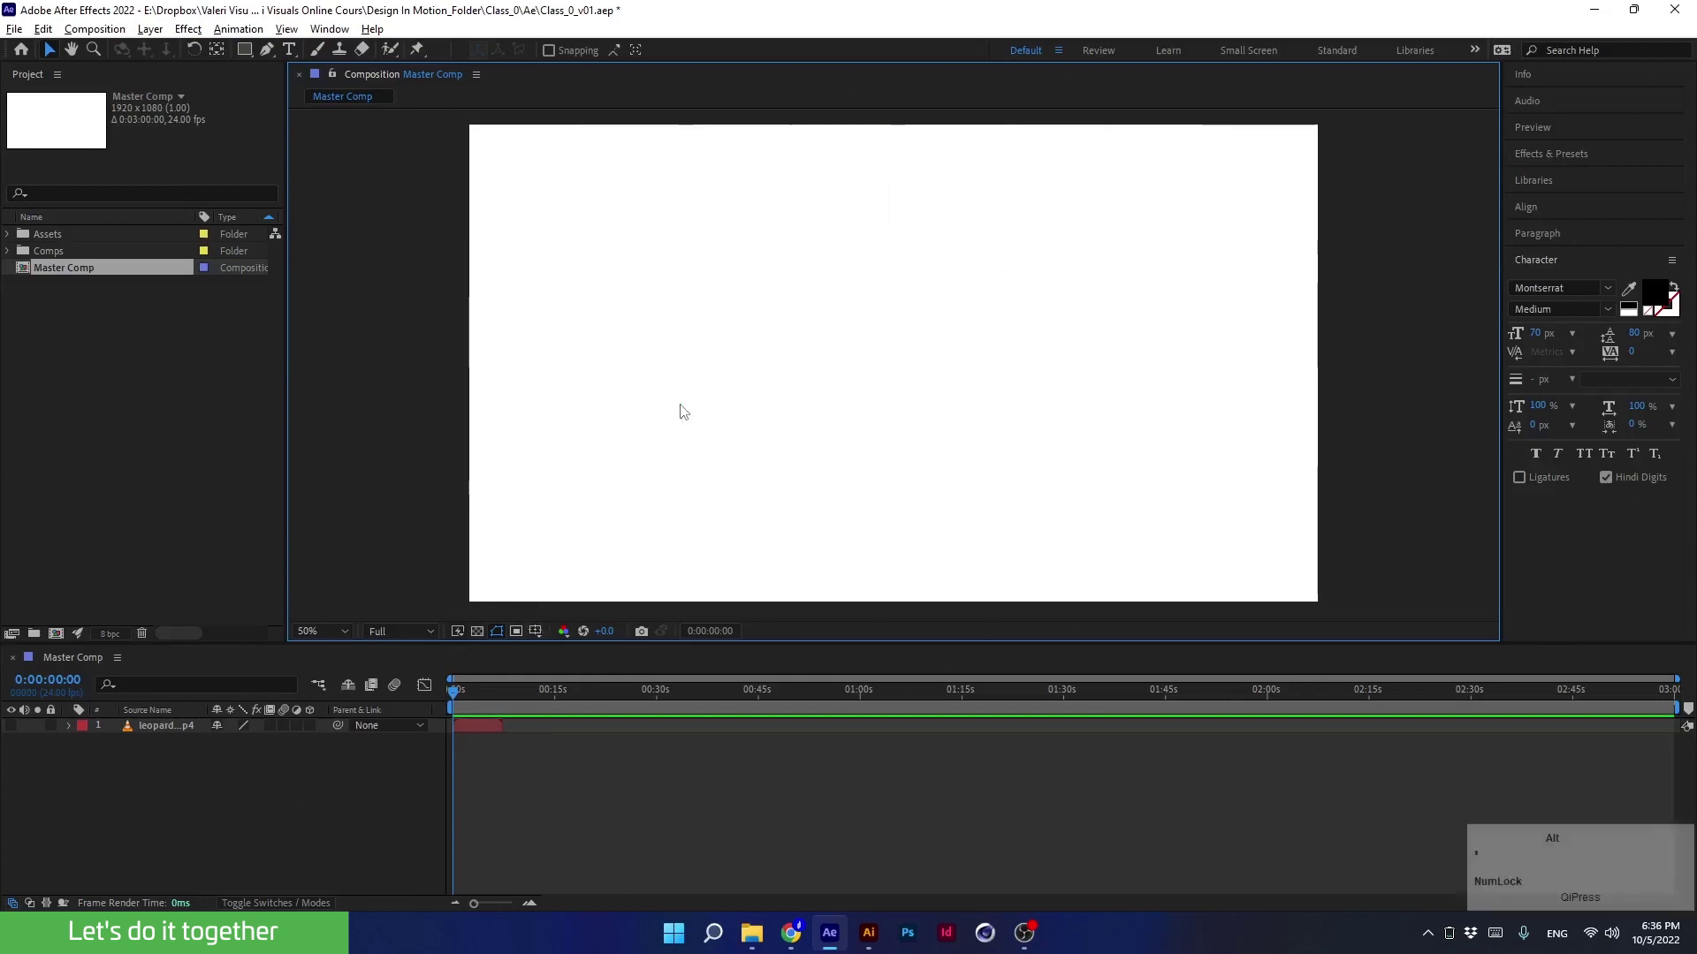
key("alt+apostrophe")
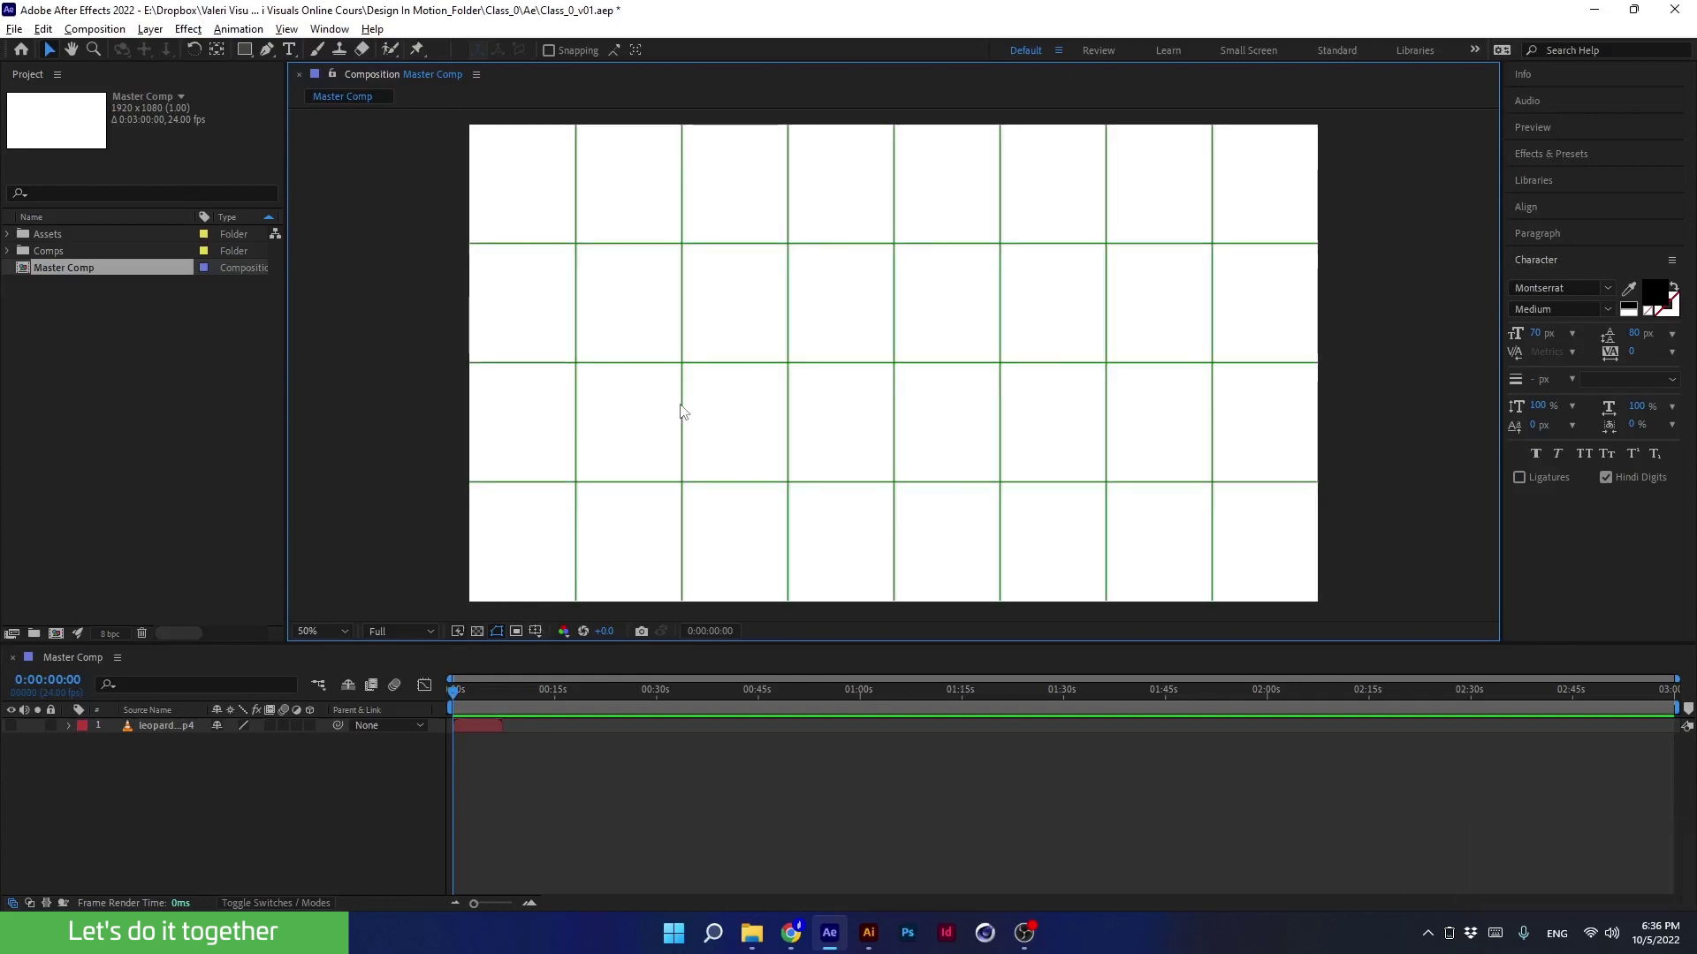
key("alt+apostrophe")
key("apostrophe")
key("apostrophe")
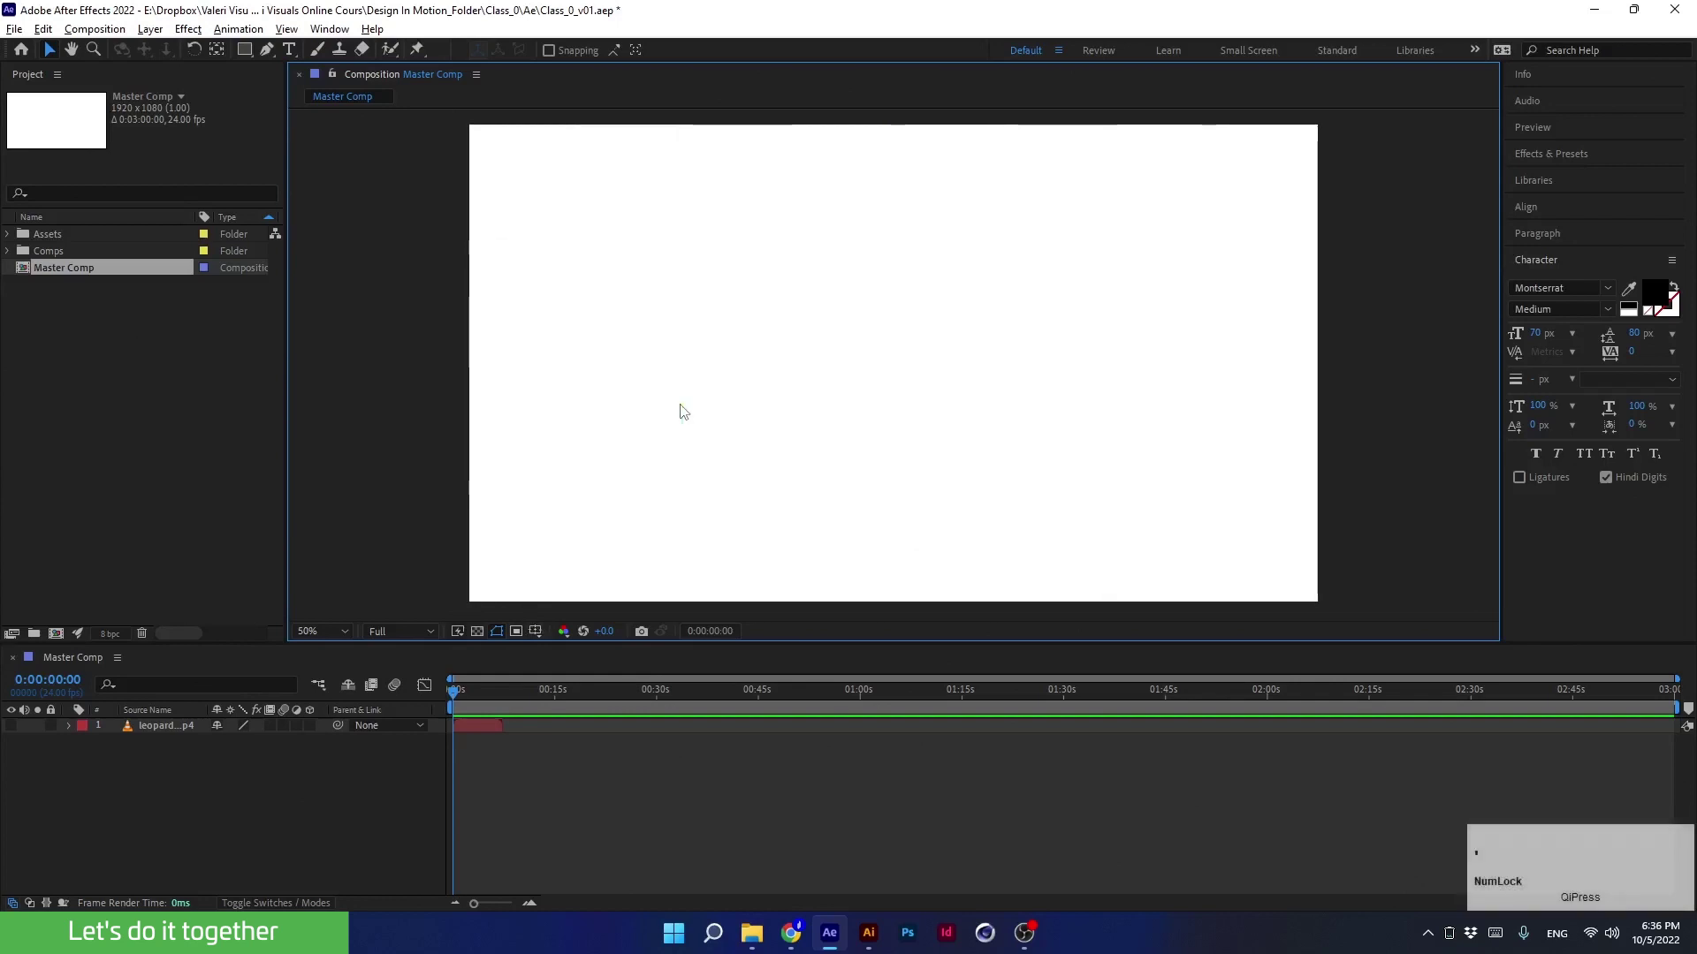
key("apostrophe")
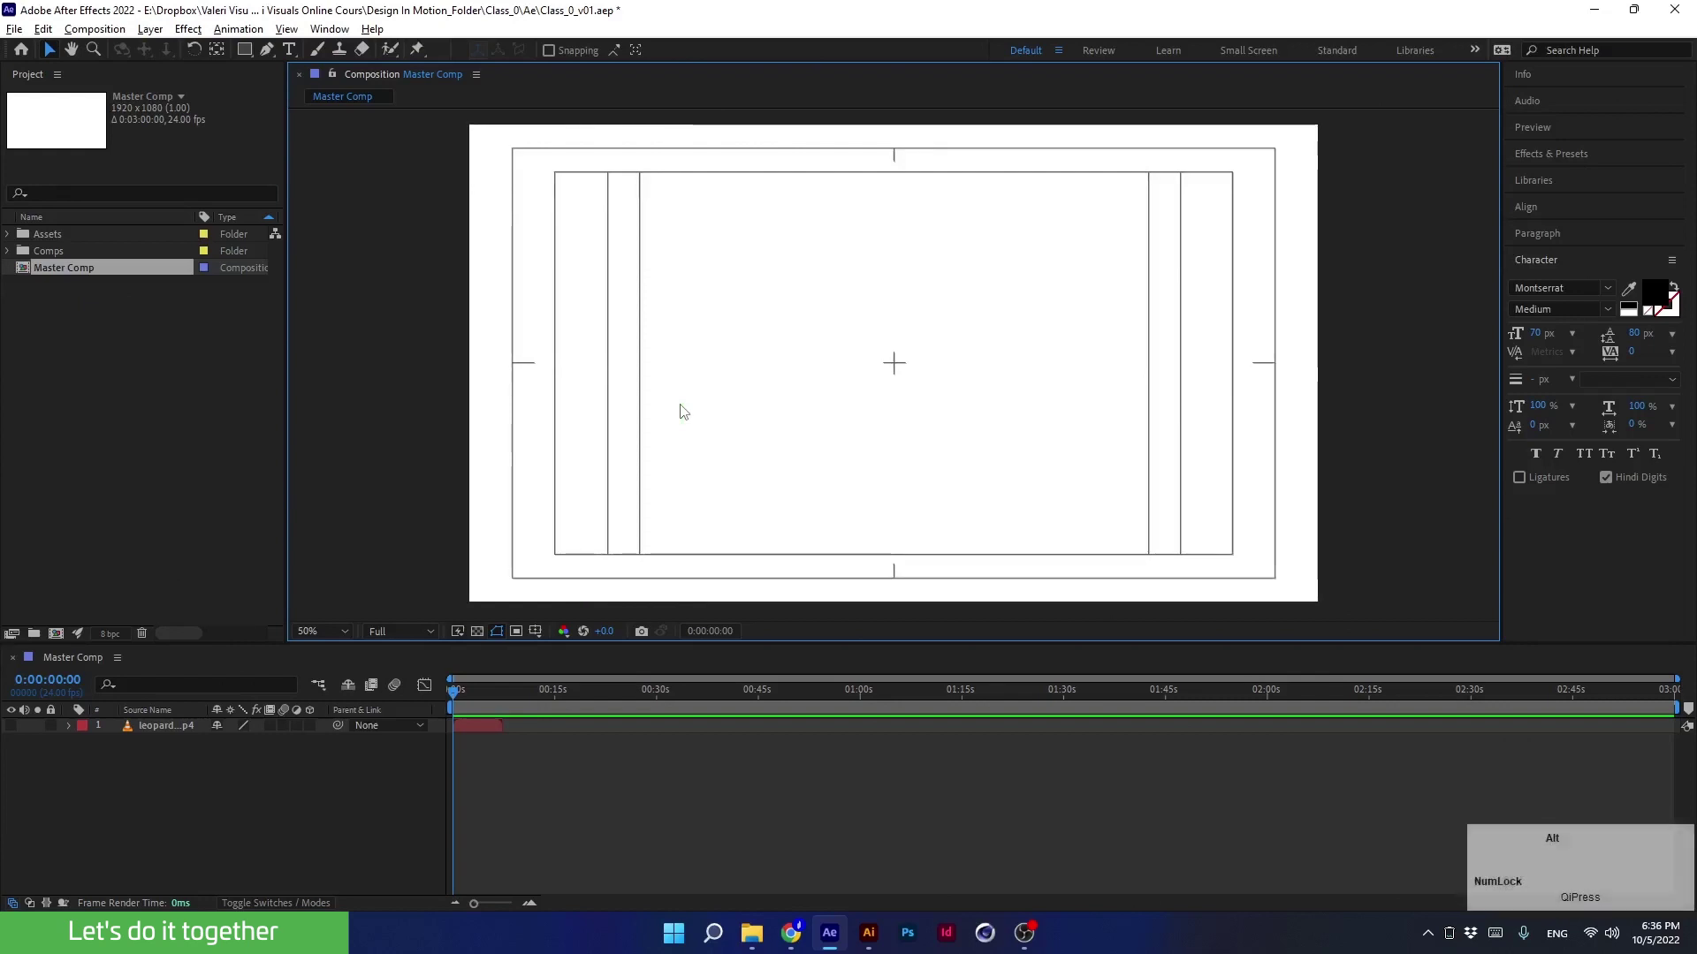
key("alt+apostrophe")
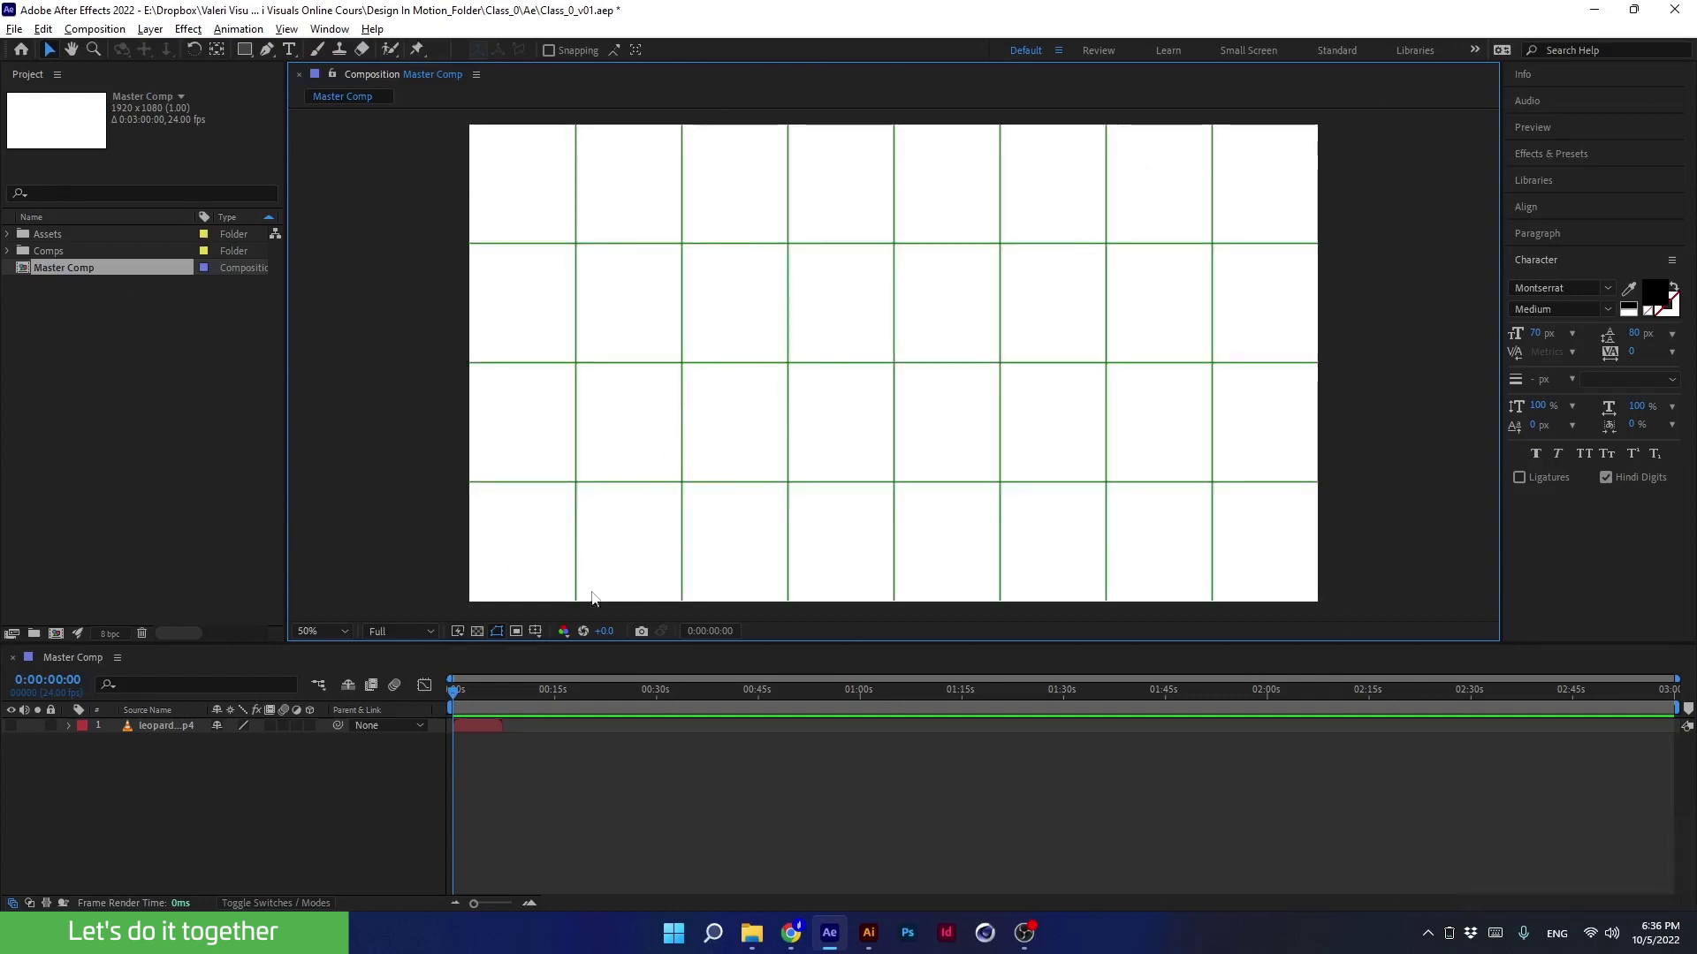
Turn on the fine grid, hide the green proportional grid with Alt+', and zoom in and out.
left_click(535, 631)
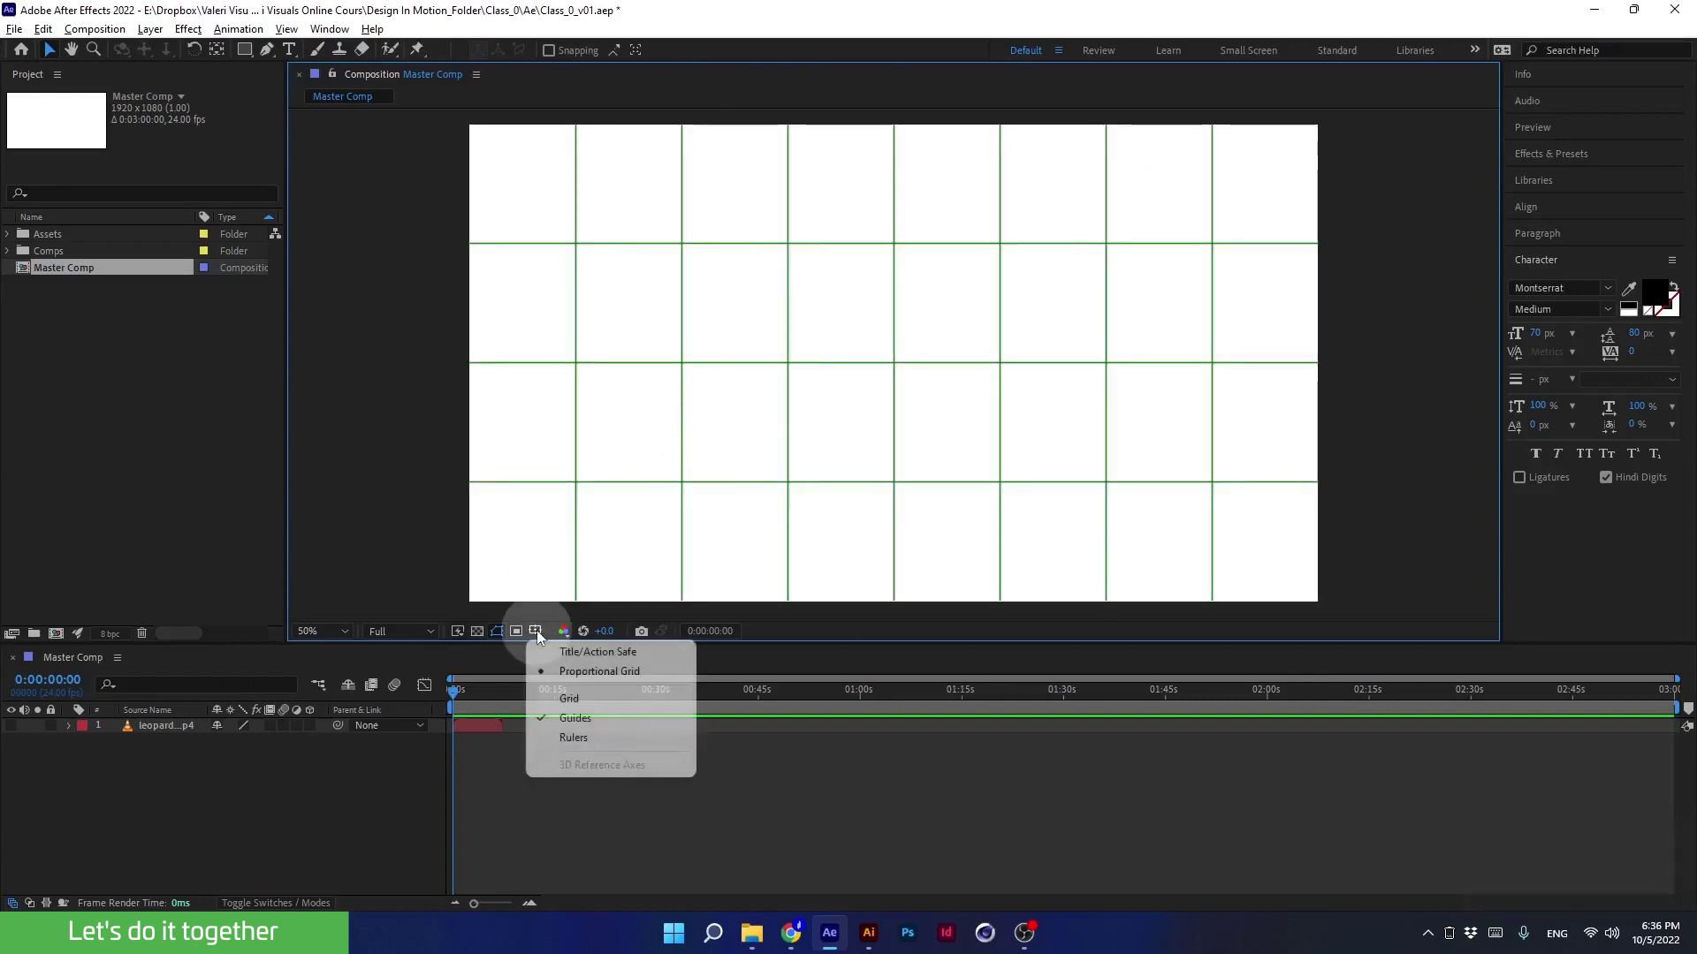
left_click(541, 703)
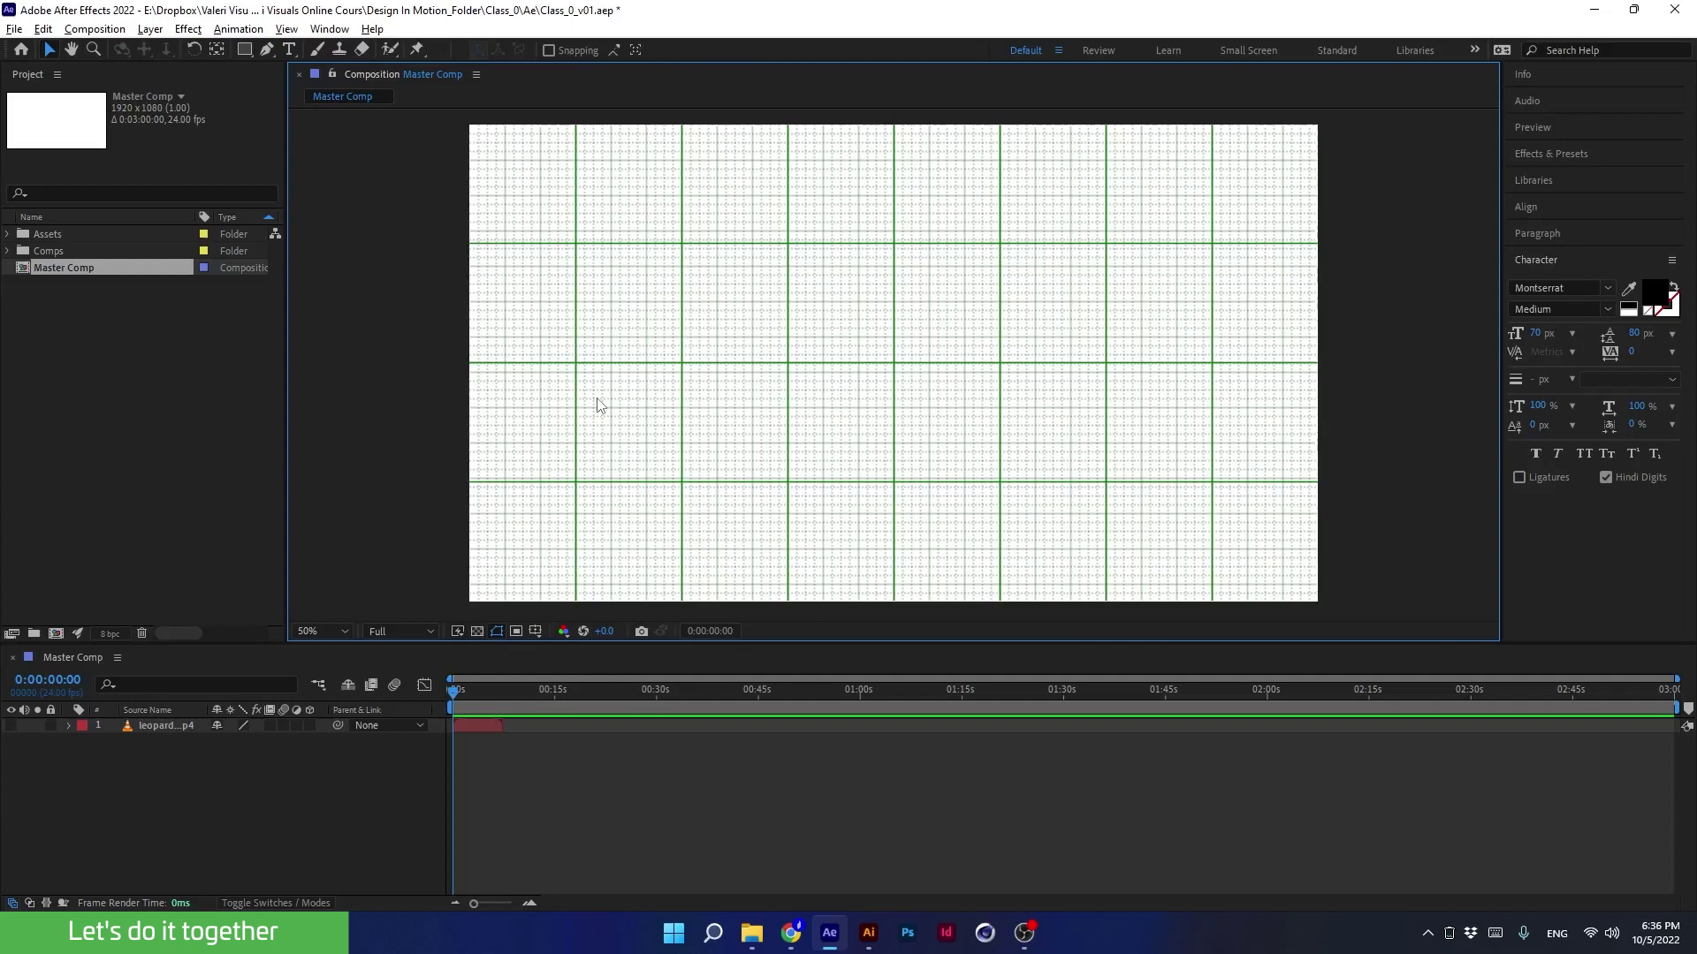
key("alt+apostrophe")
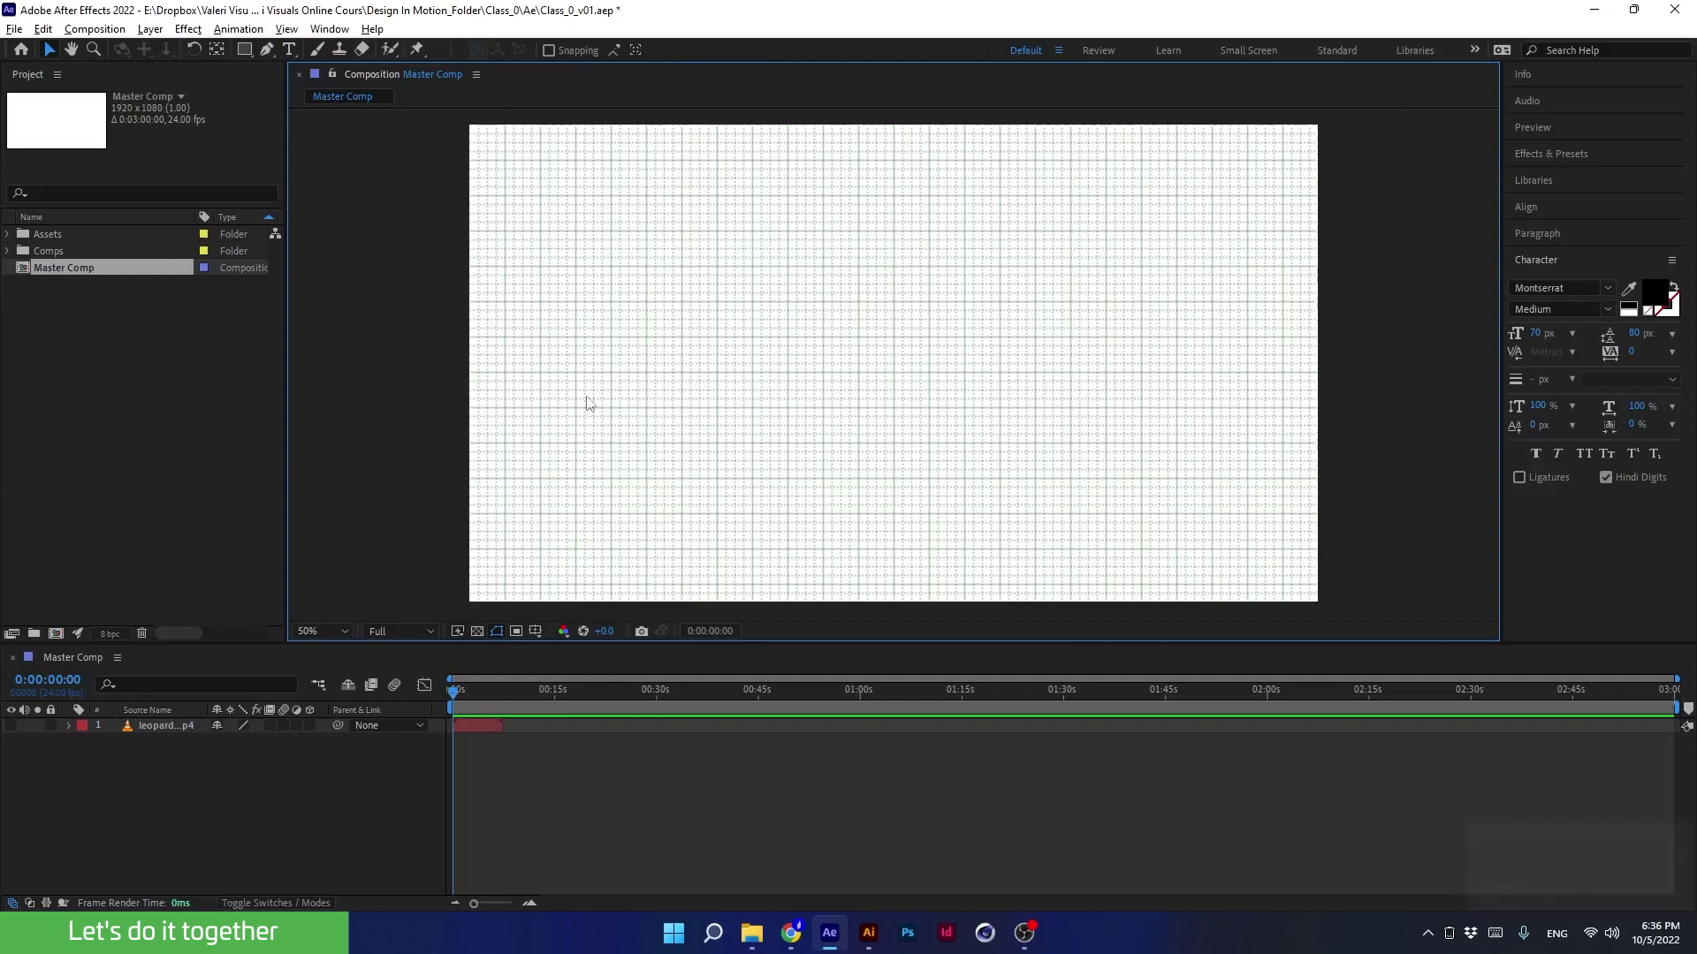
left_click(617, 458)
scroll(942, 348, "up", 4)
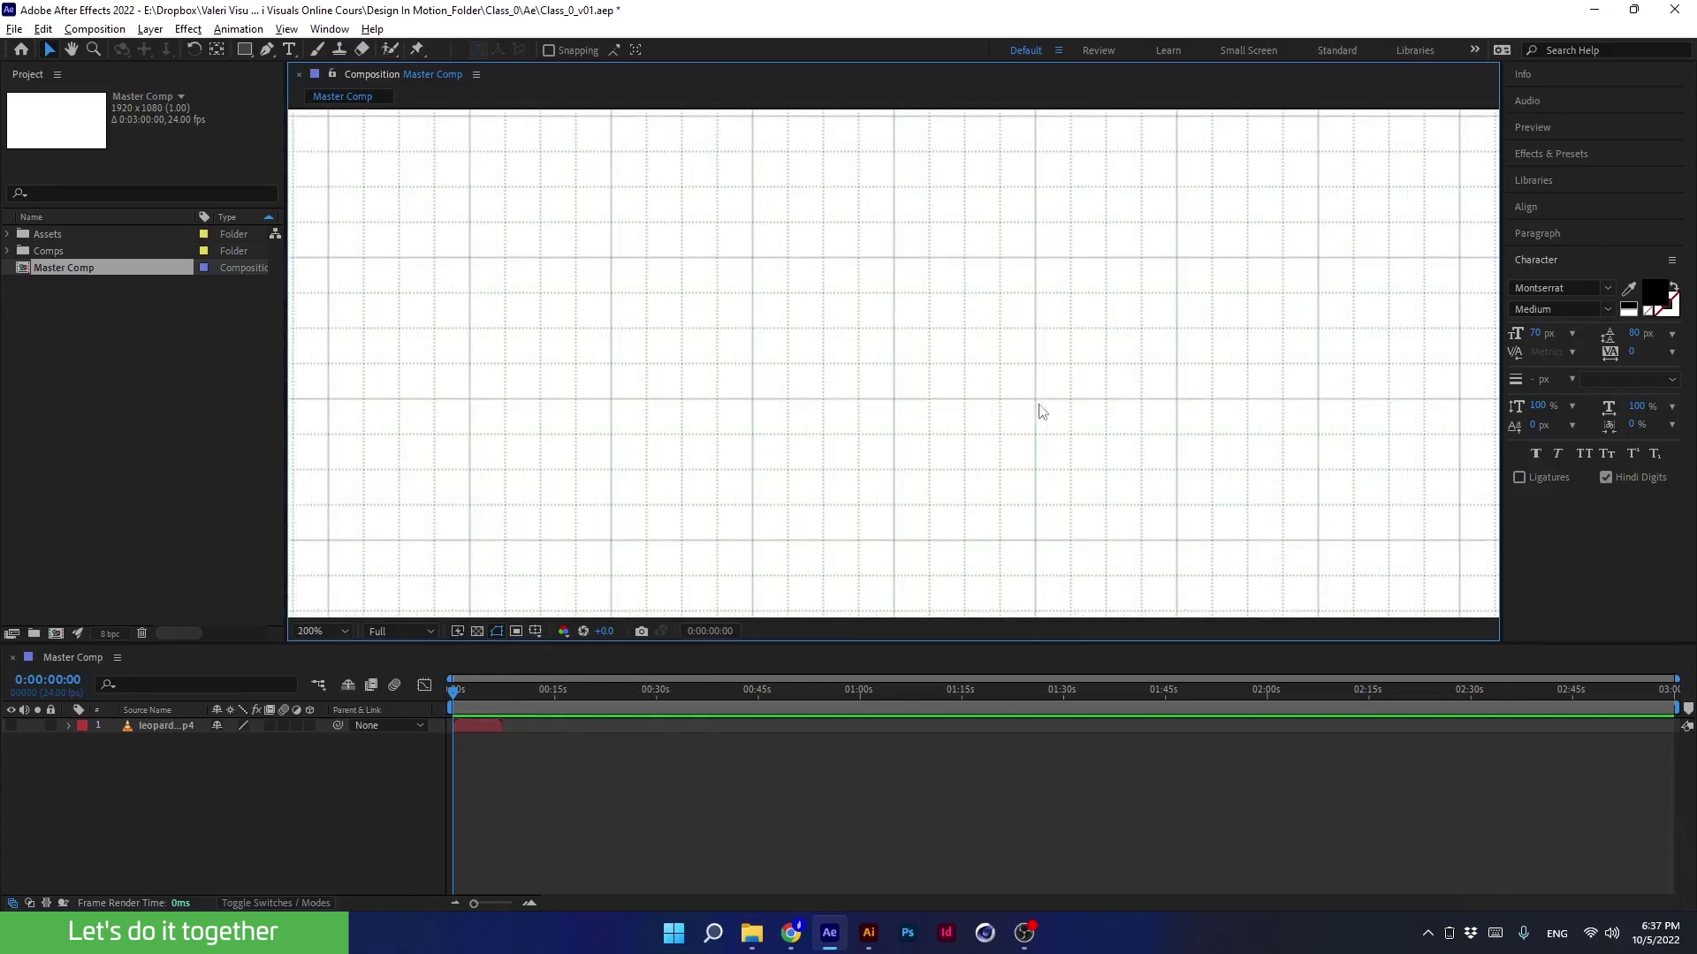
scroll(937, 403, "down", 4)
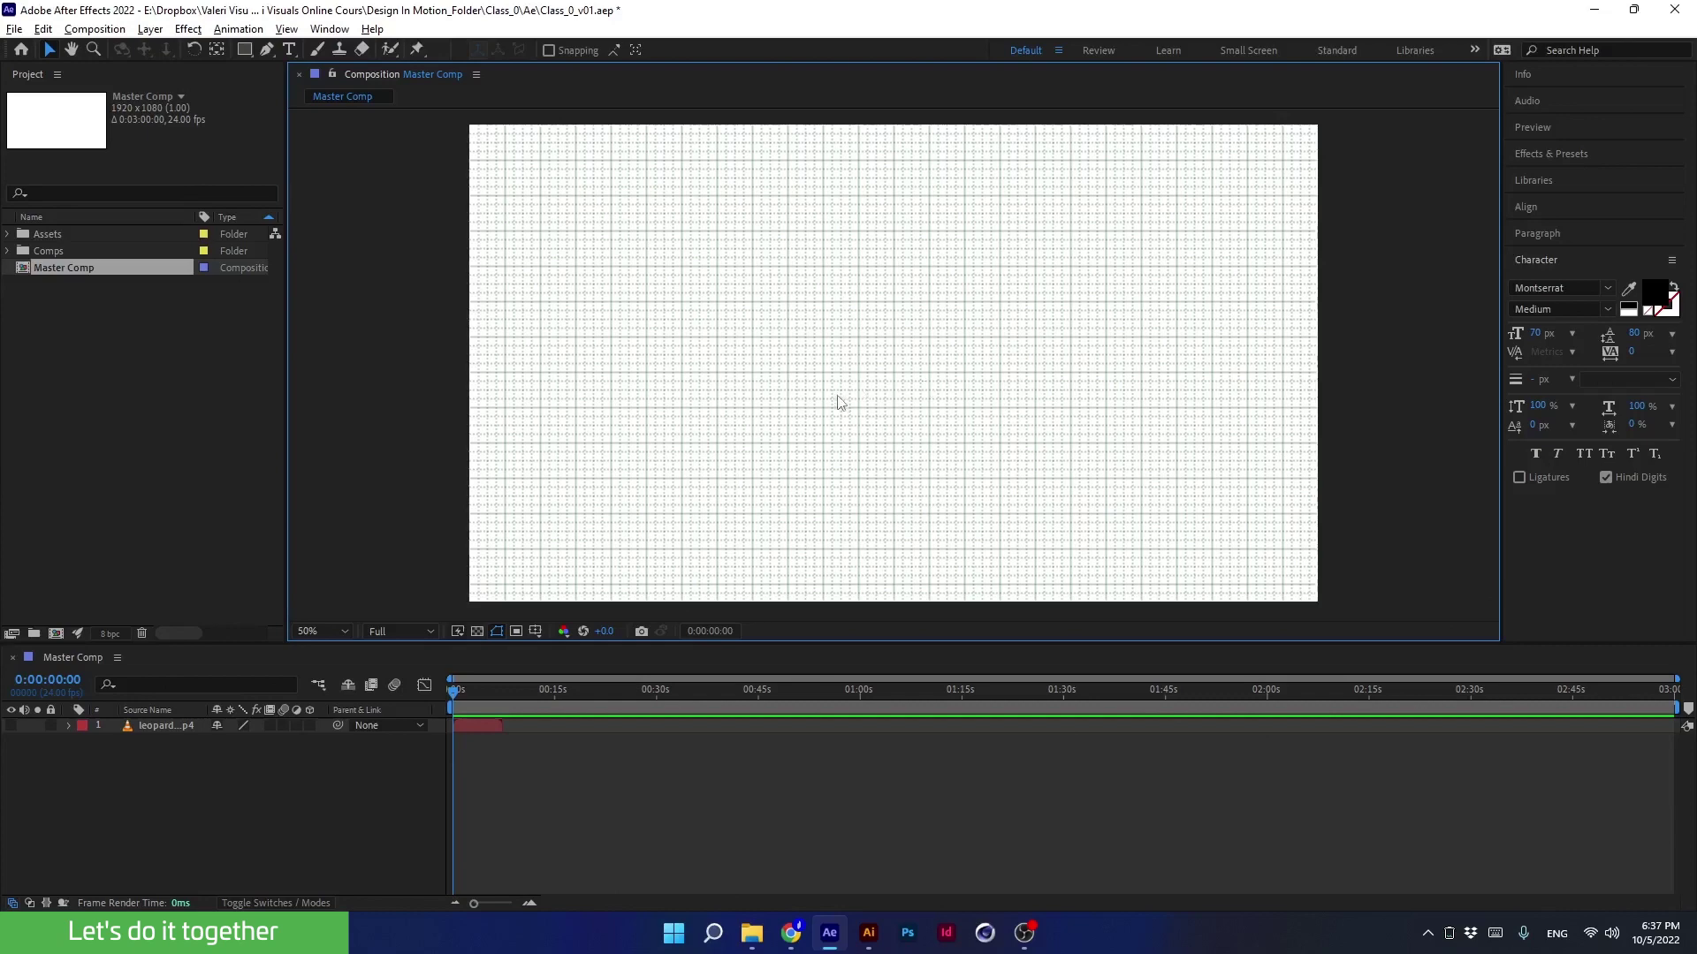
Show rulers around Master Comp, toggling them off and back on with Ctrl+R.
left_click(535, 631)
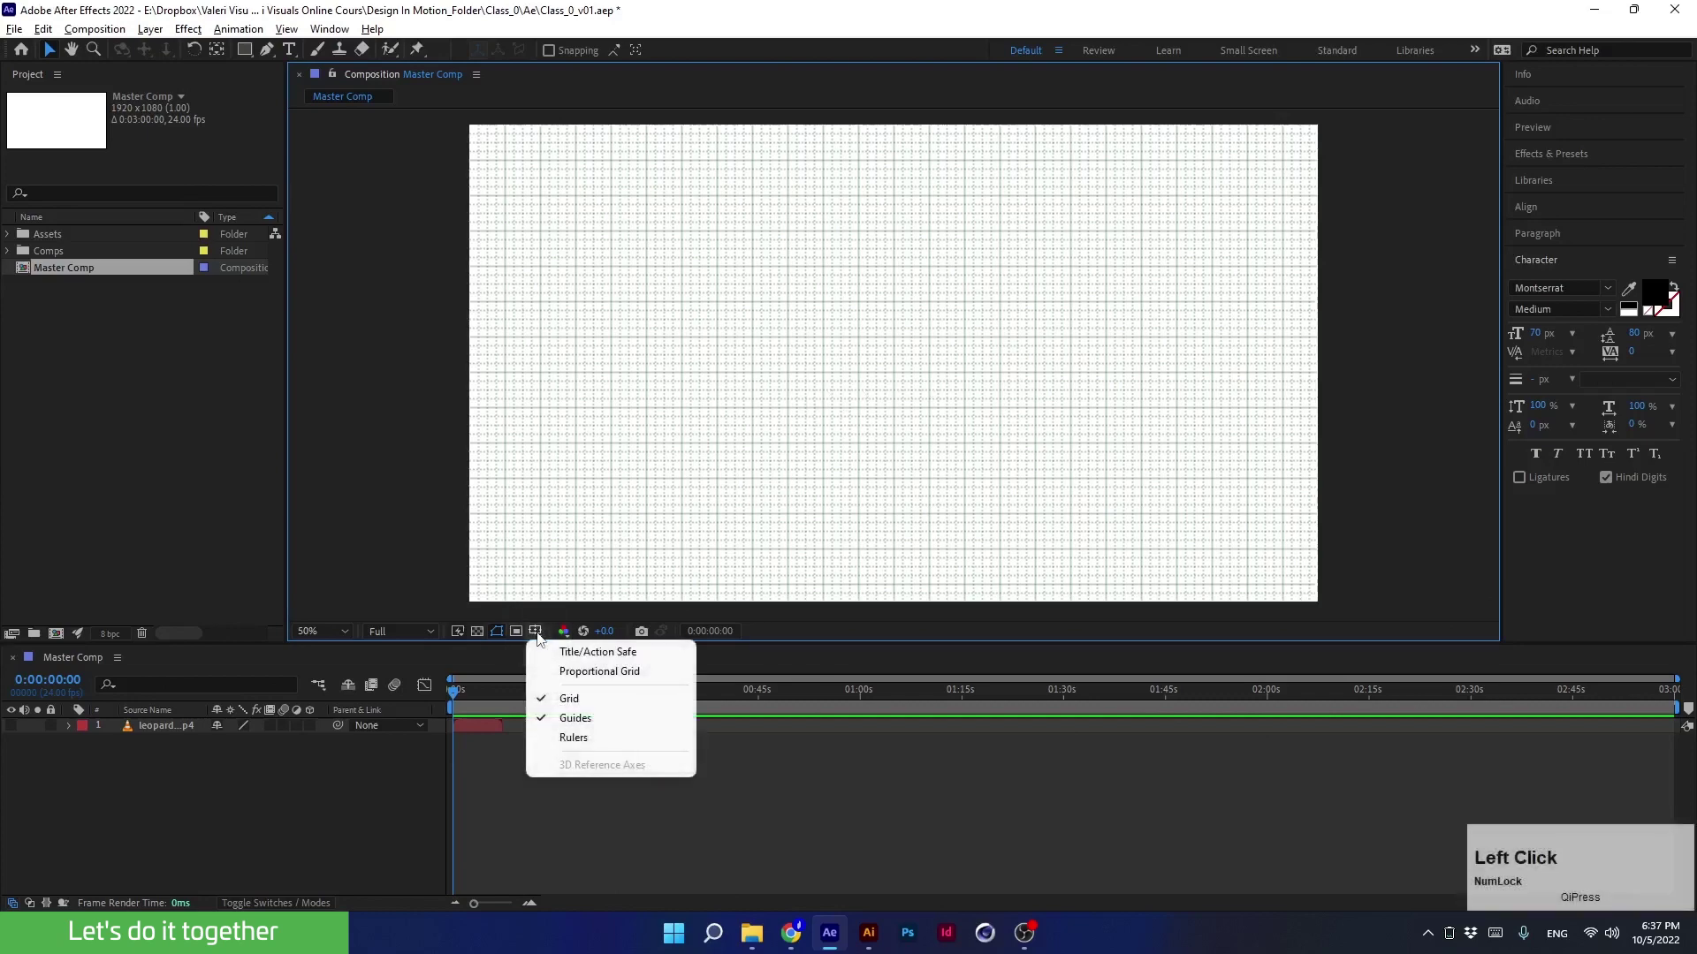
left_click(570, 739)
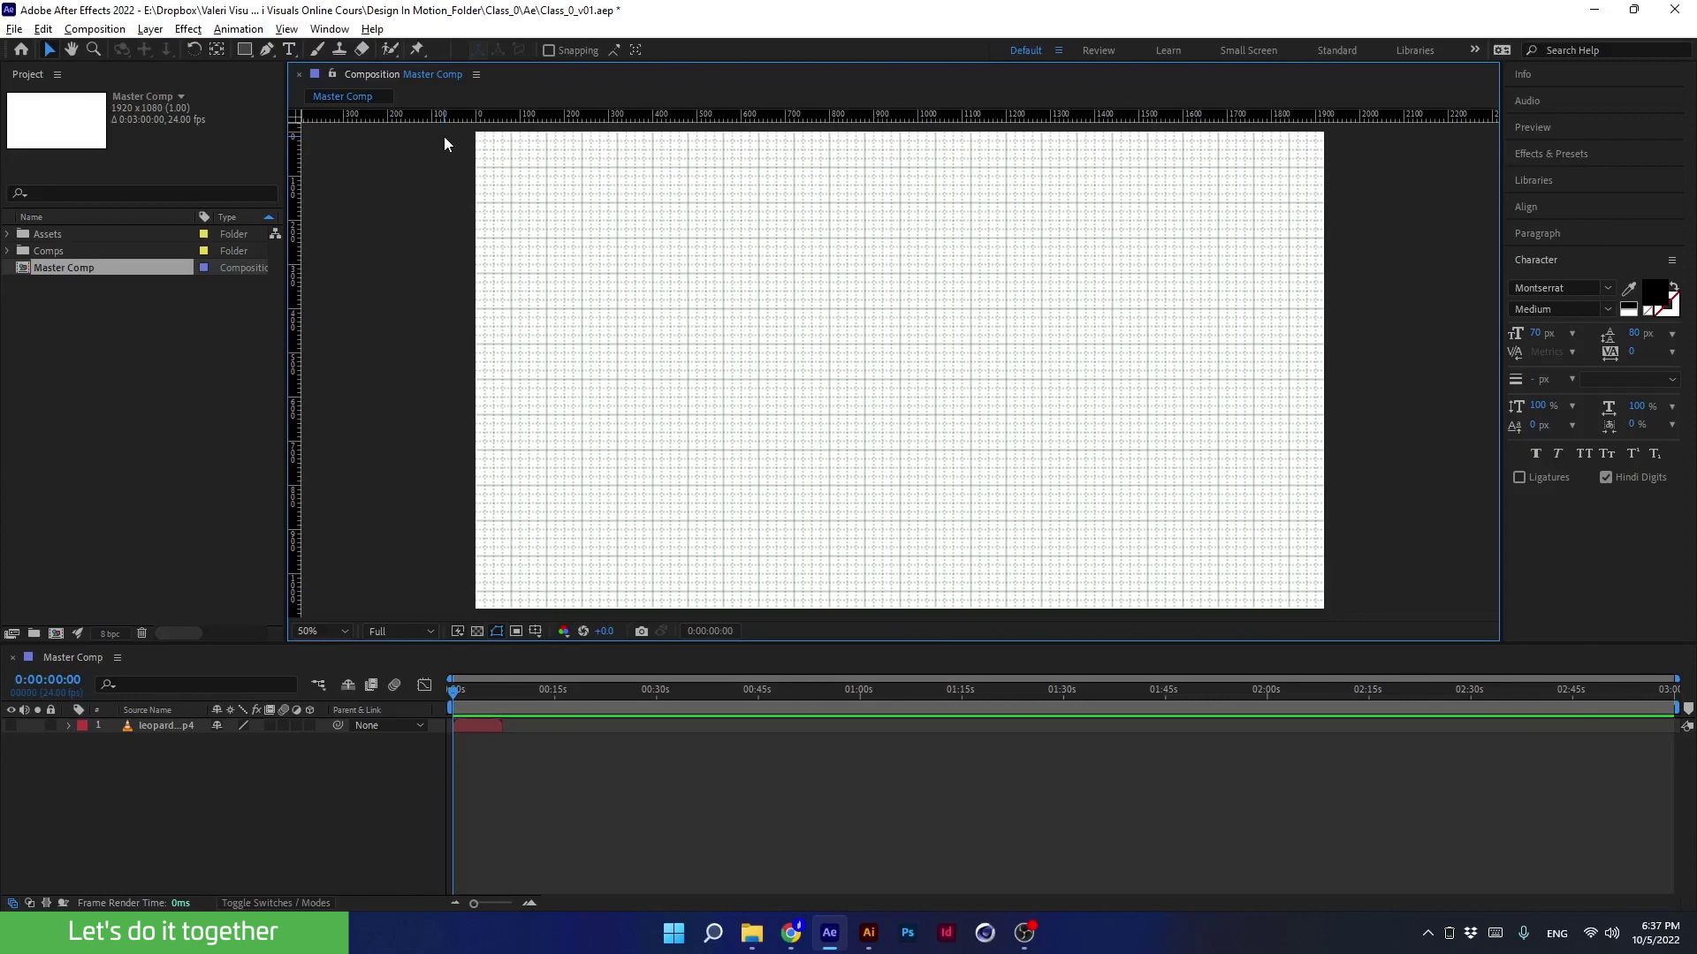
key("ctrl+r")
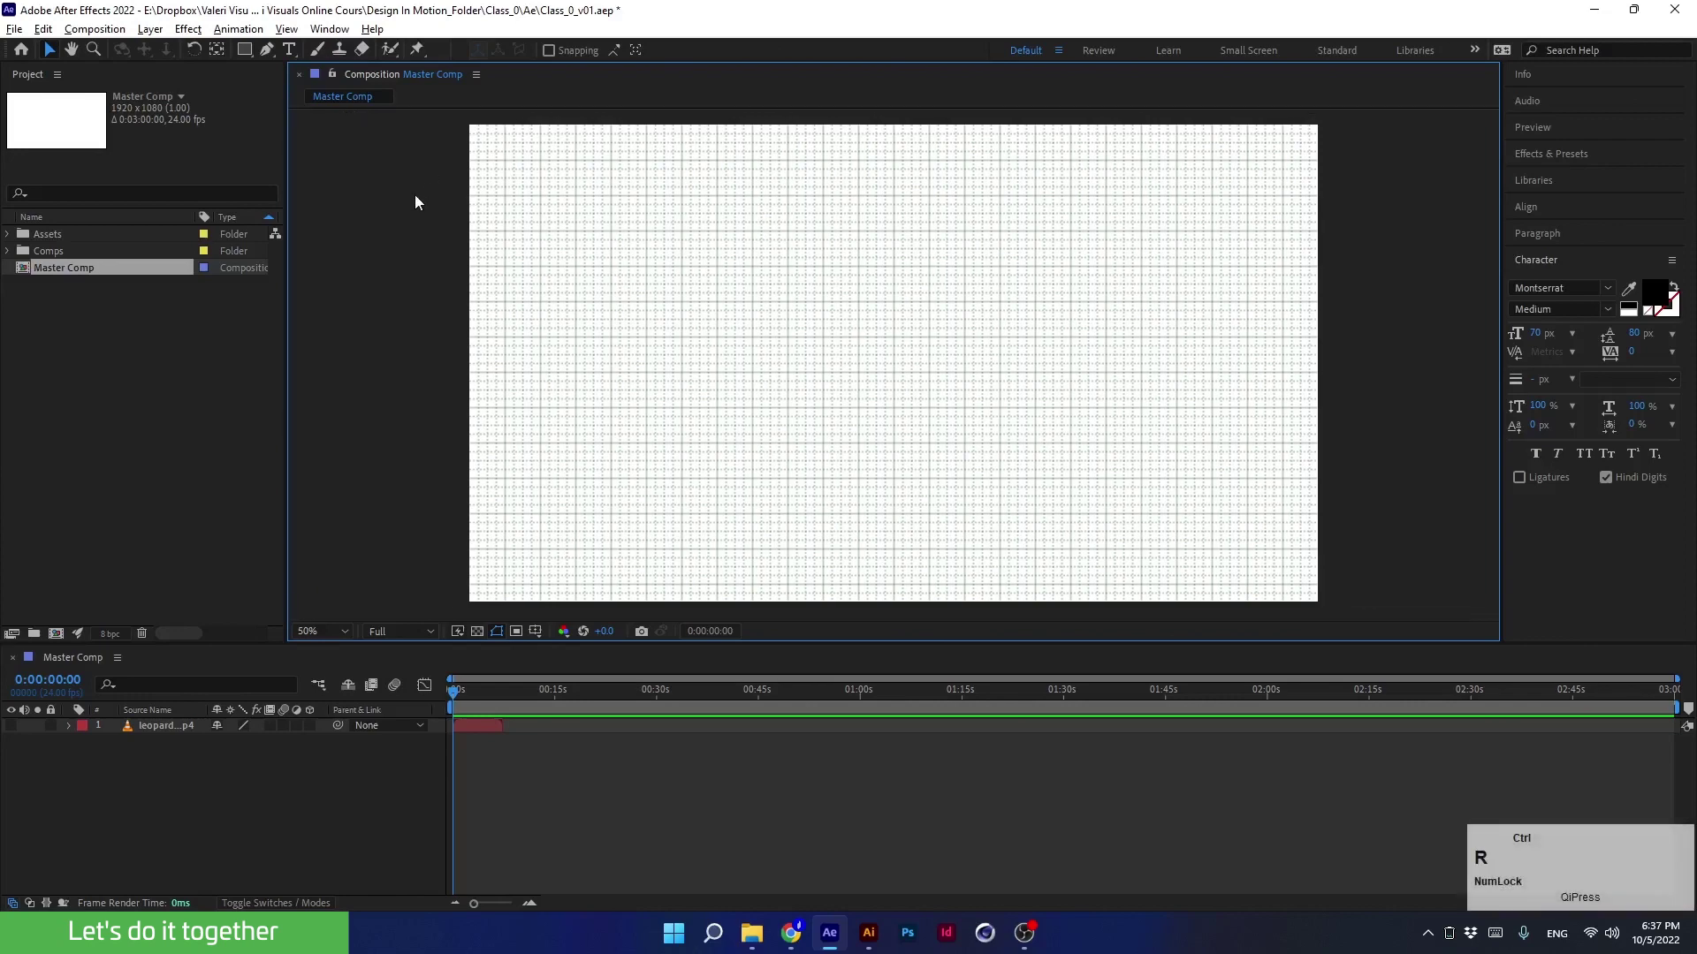
key("ctrl+r")
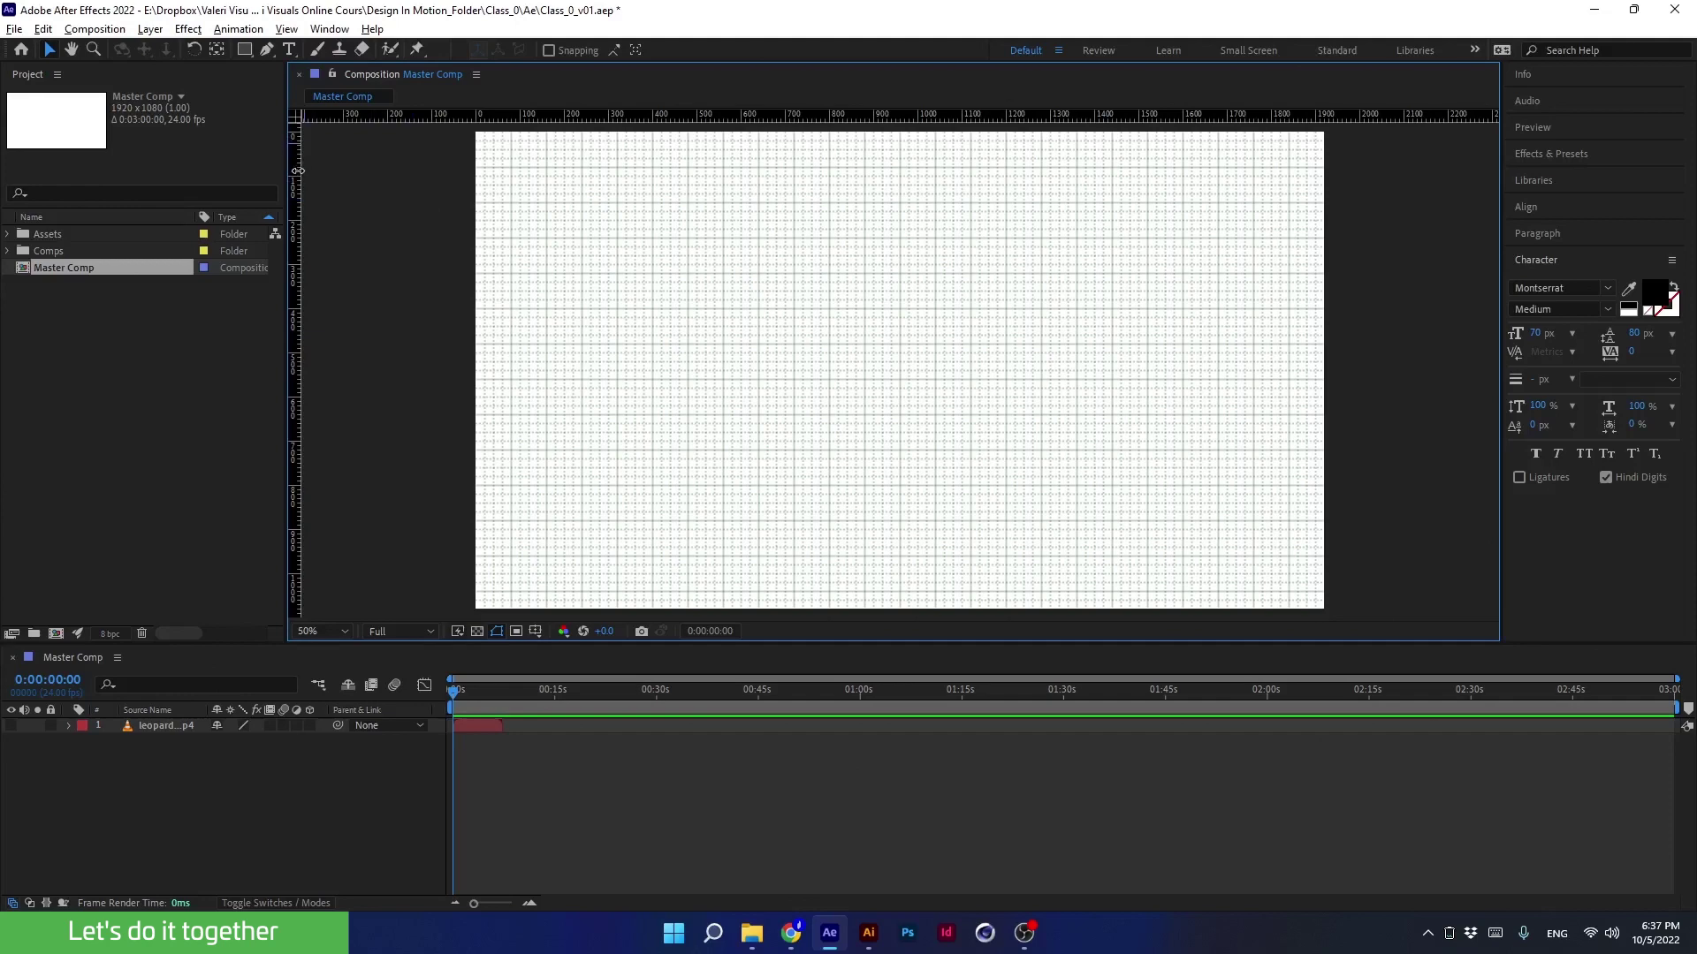
Turn off the fine grid and drag out two vertical and two horizontal guides.
left_click_drag(298, 171, 511, 272)
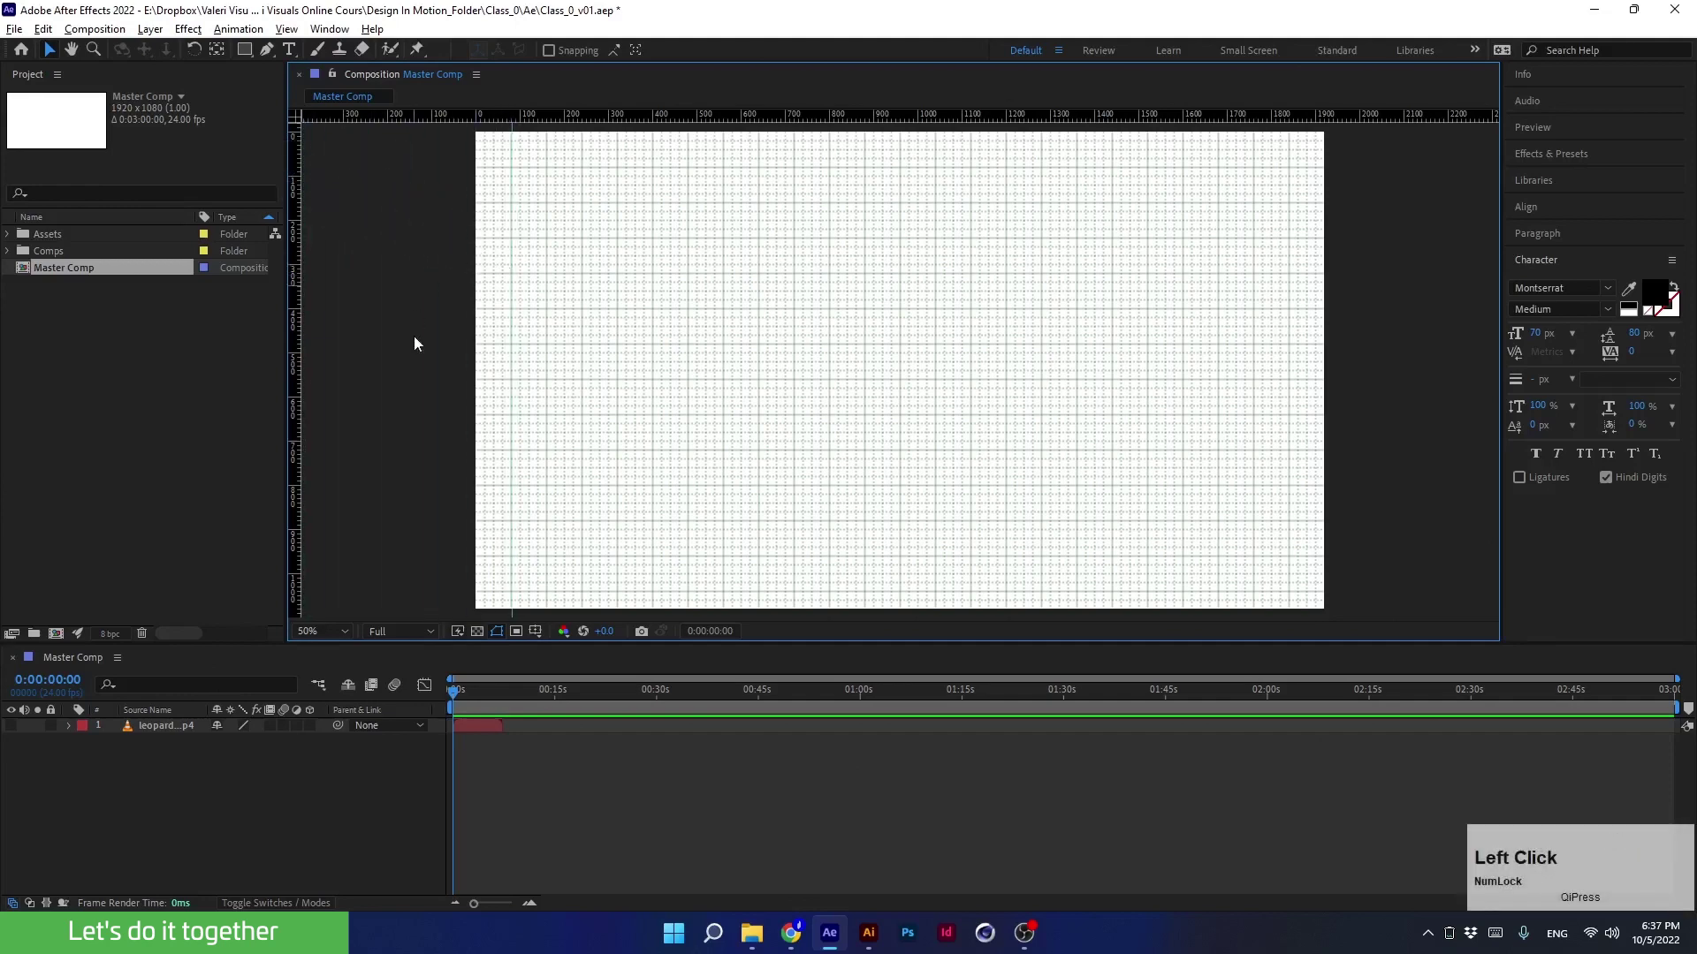
left_click(535, 631)
left_click(558, 699)
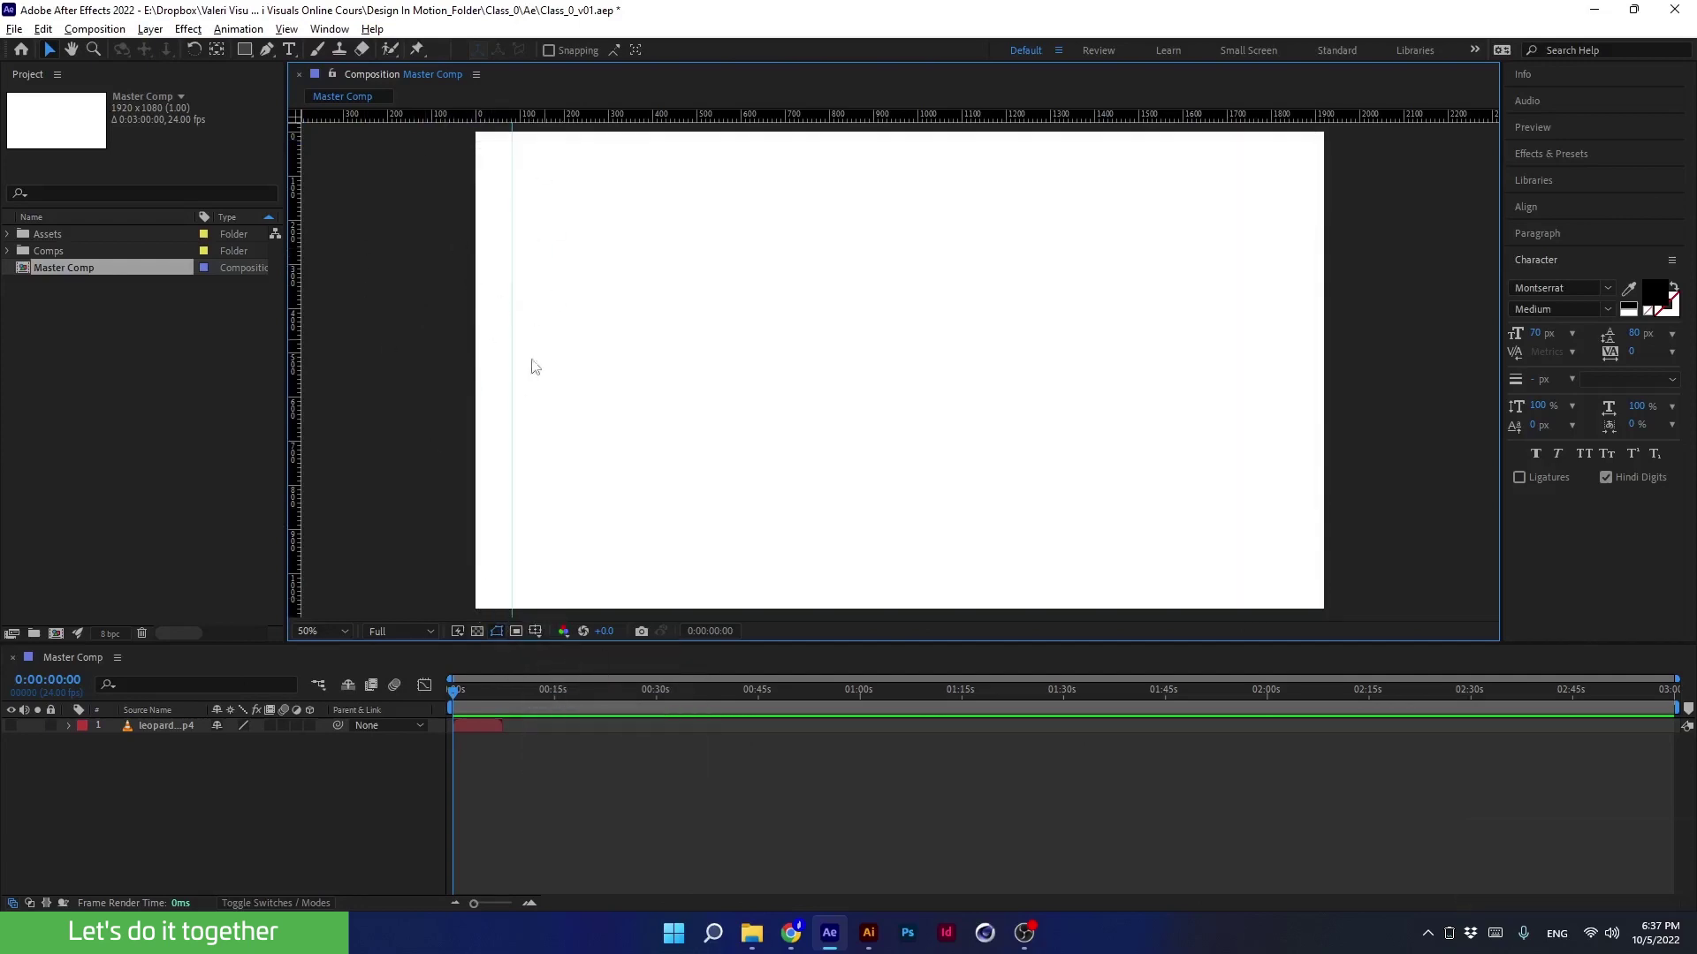
left_click_drag(299, 240, 562, 321)
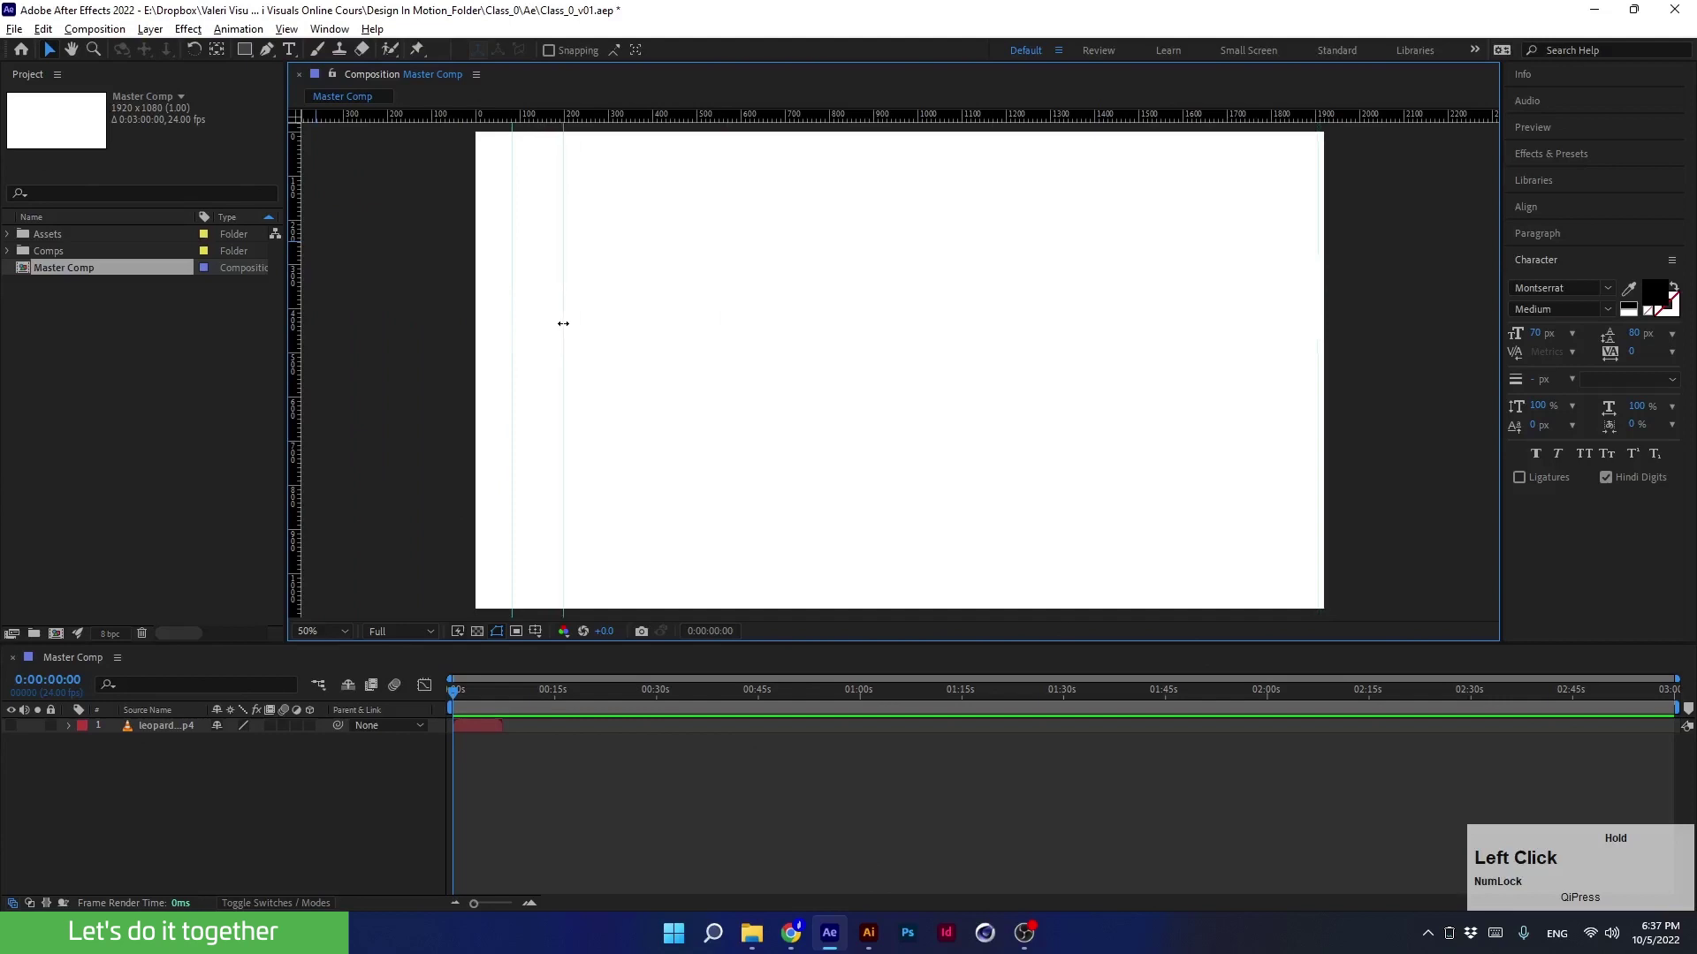
left_click_drag(509, 122, 503, 180)
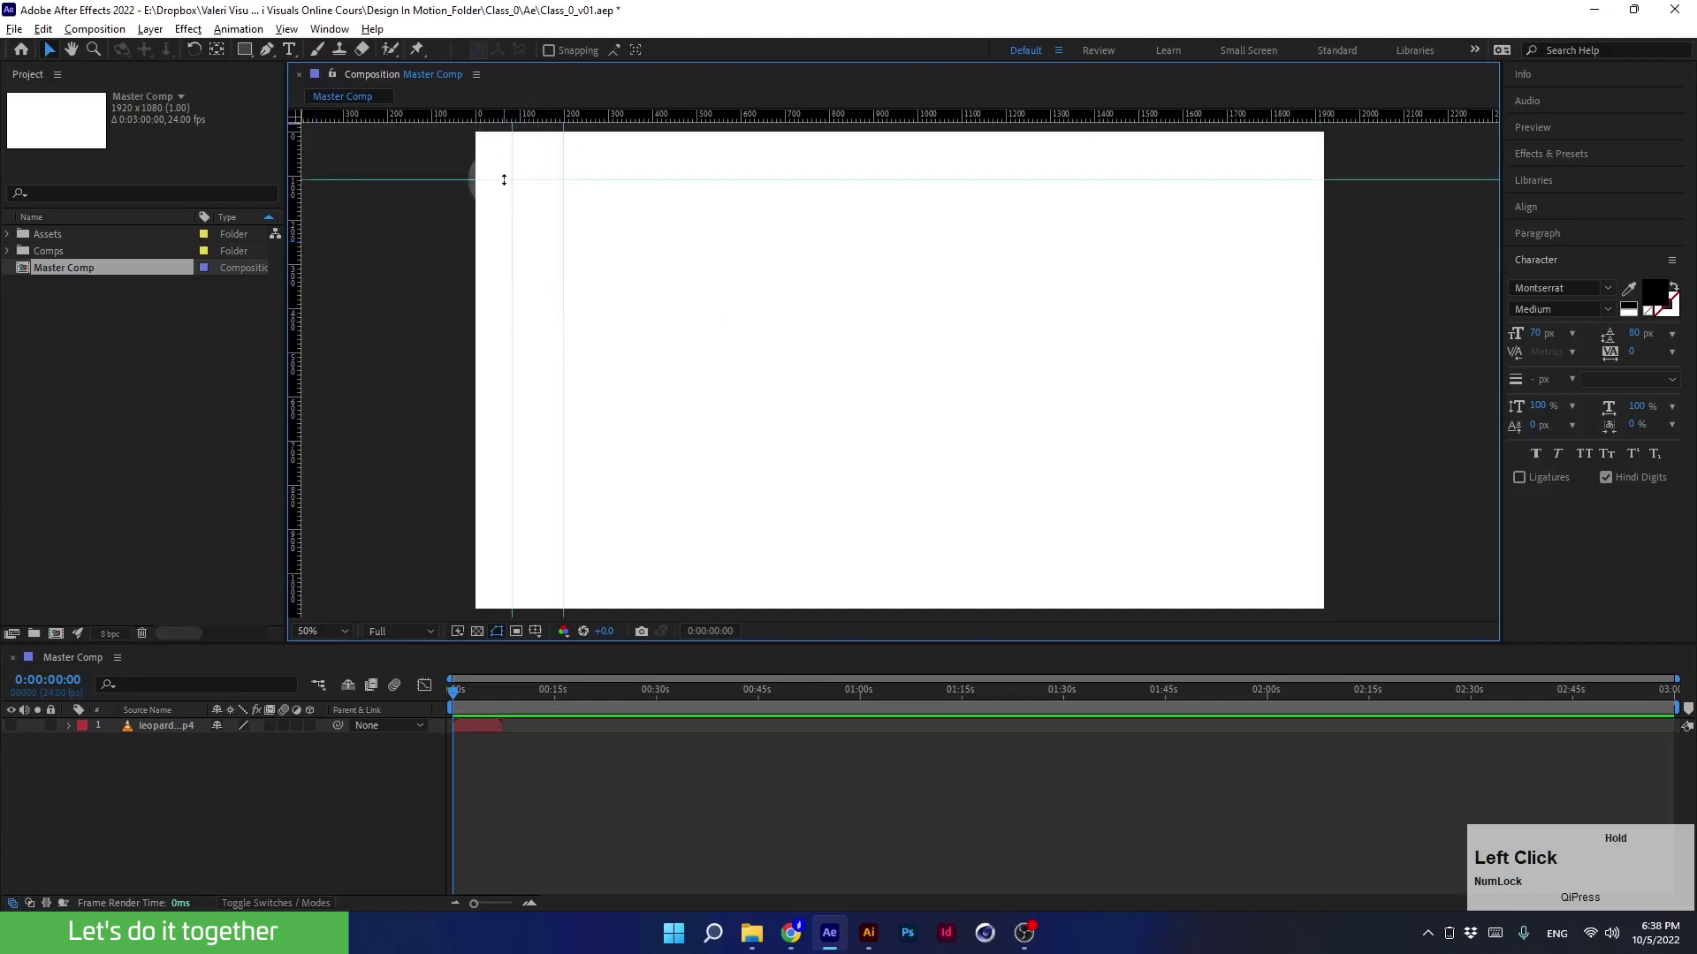
left_click_drag(482, 116, 458, 227)
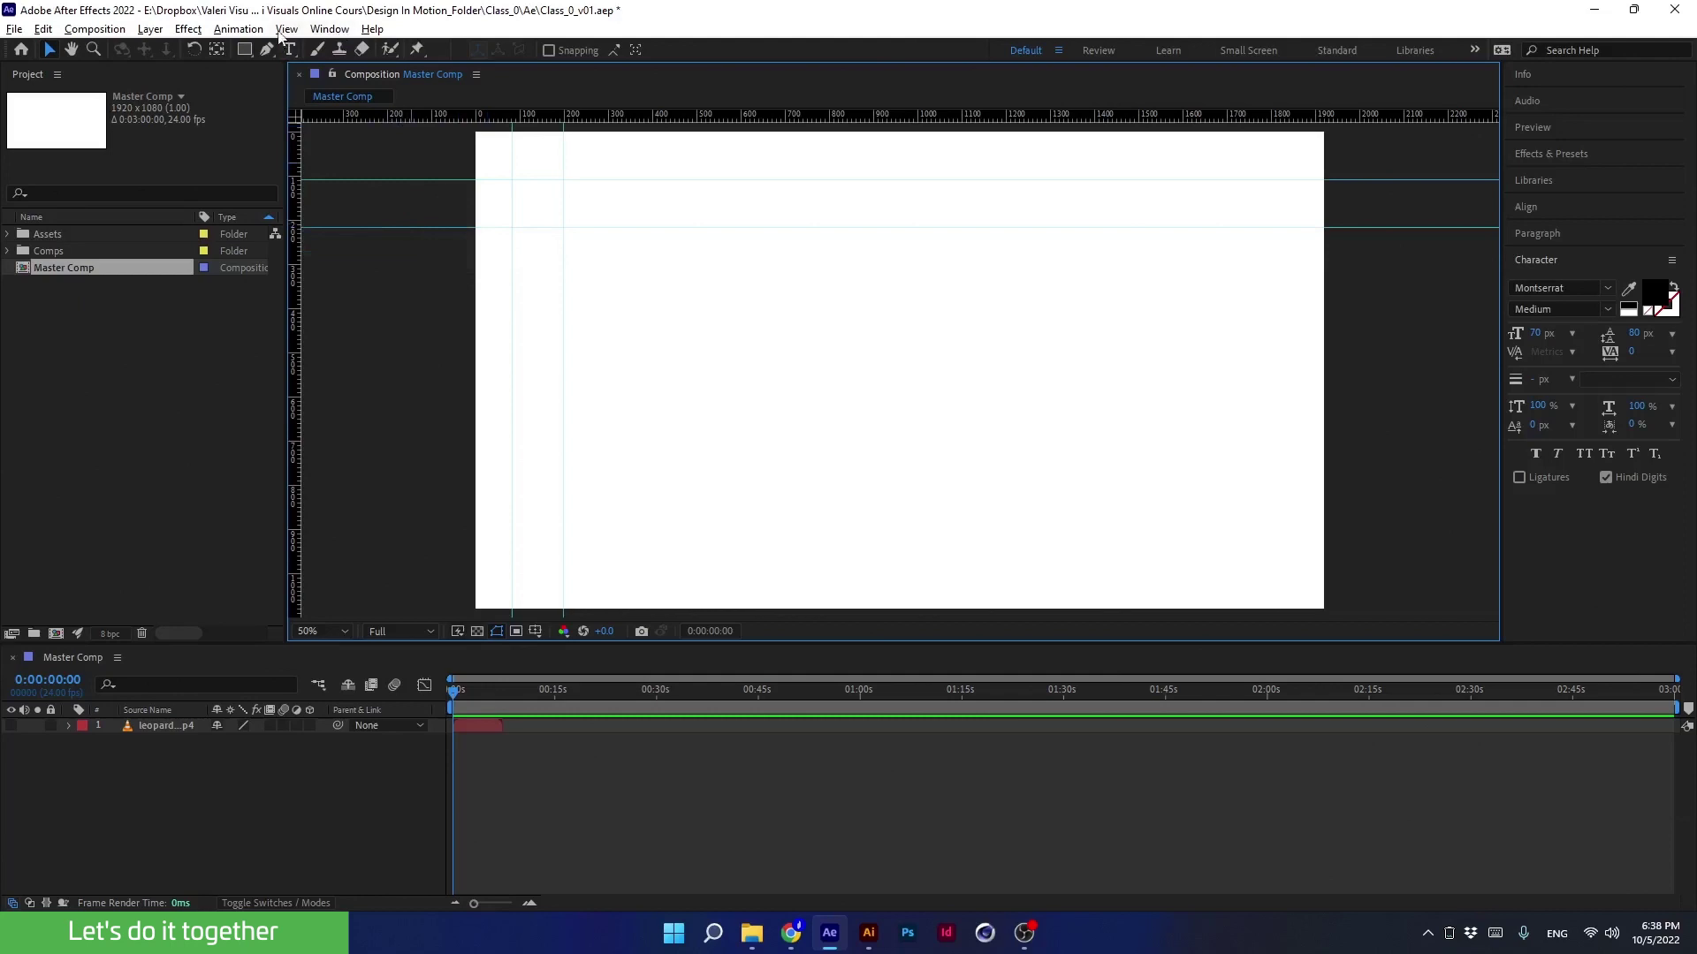
left_click(284, 30)
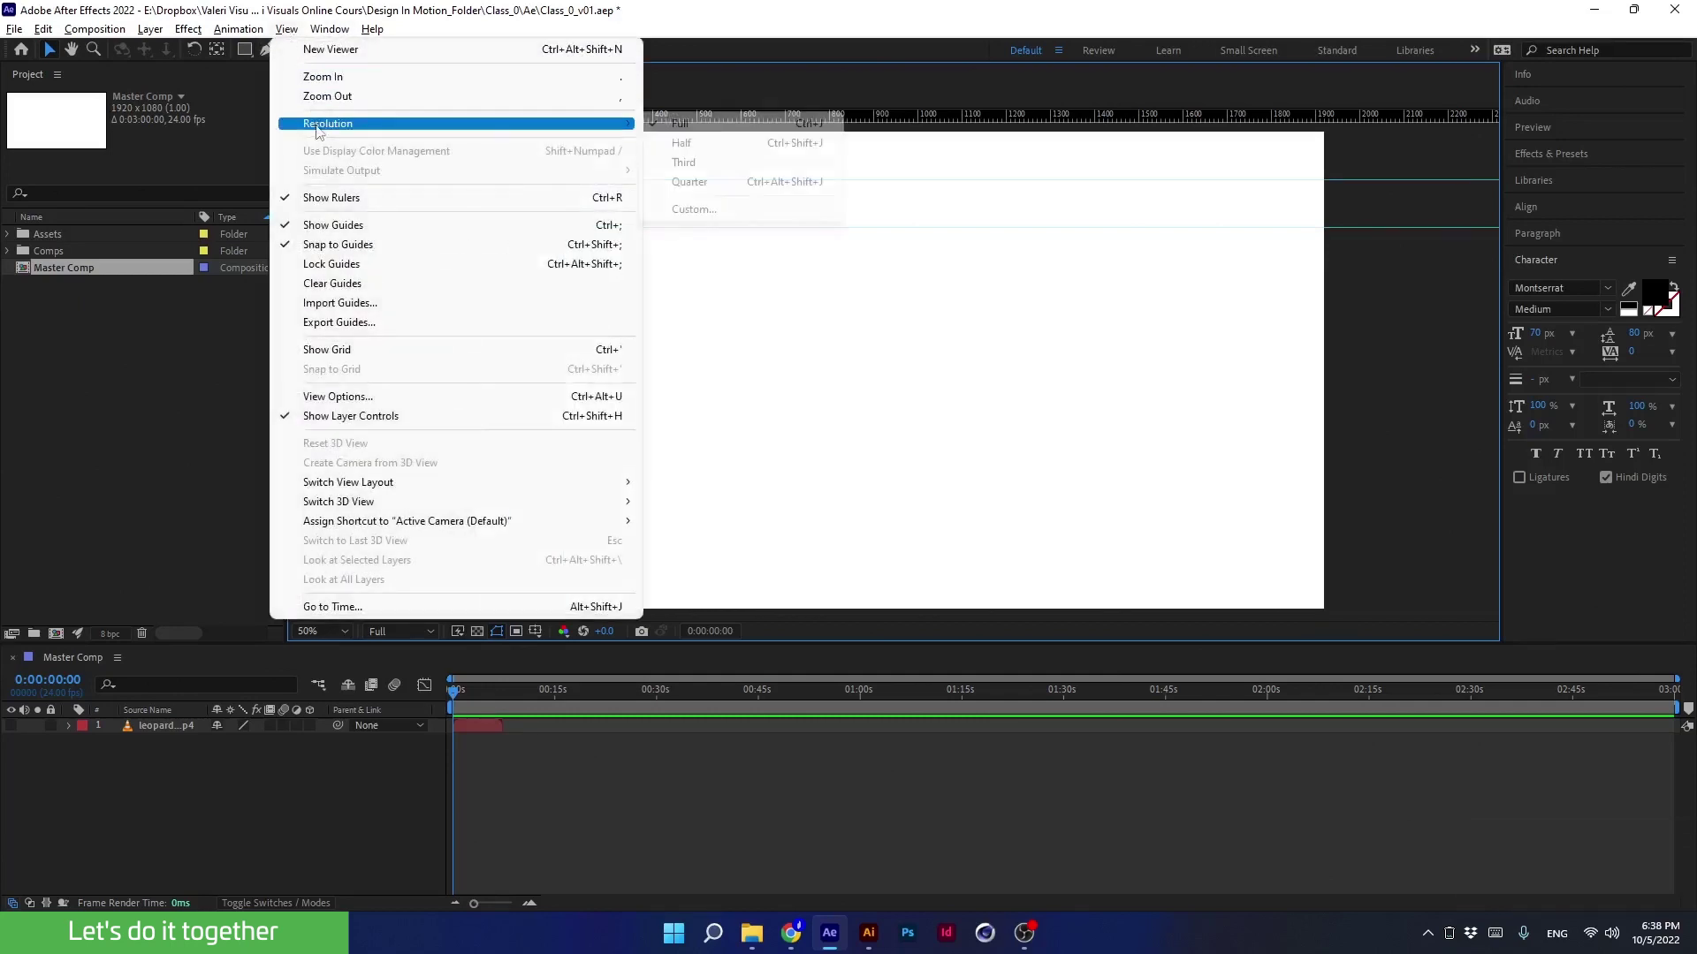
left_click(319, 269)
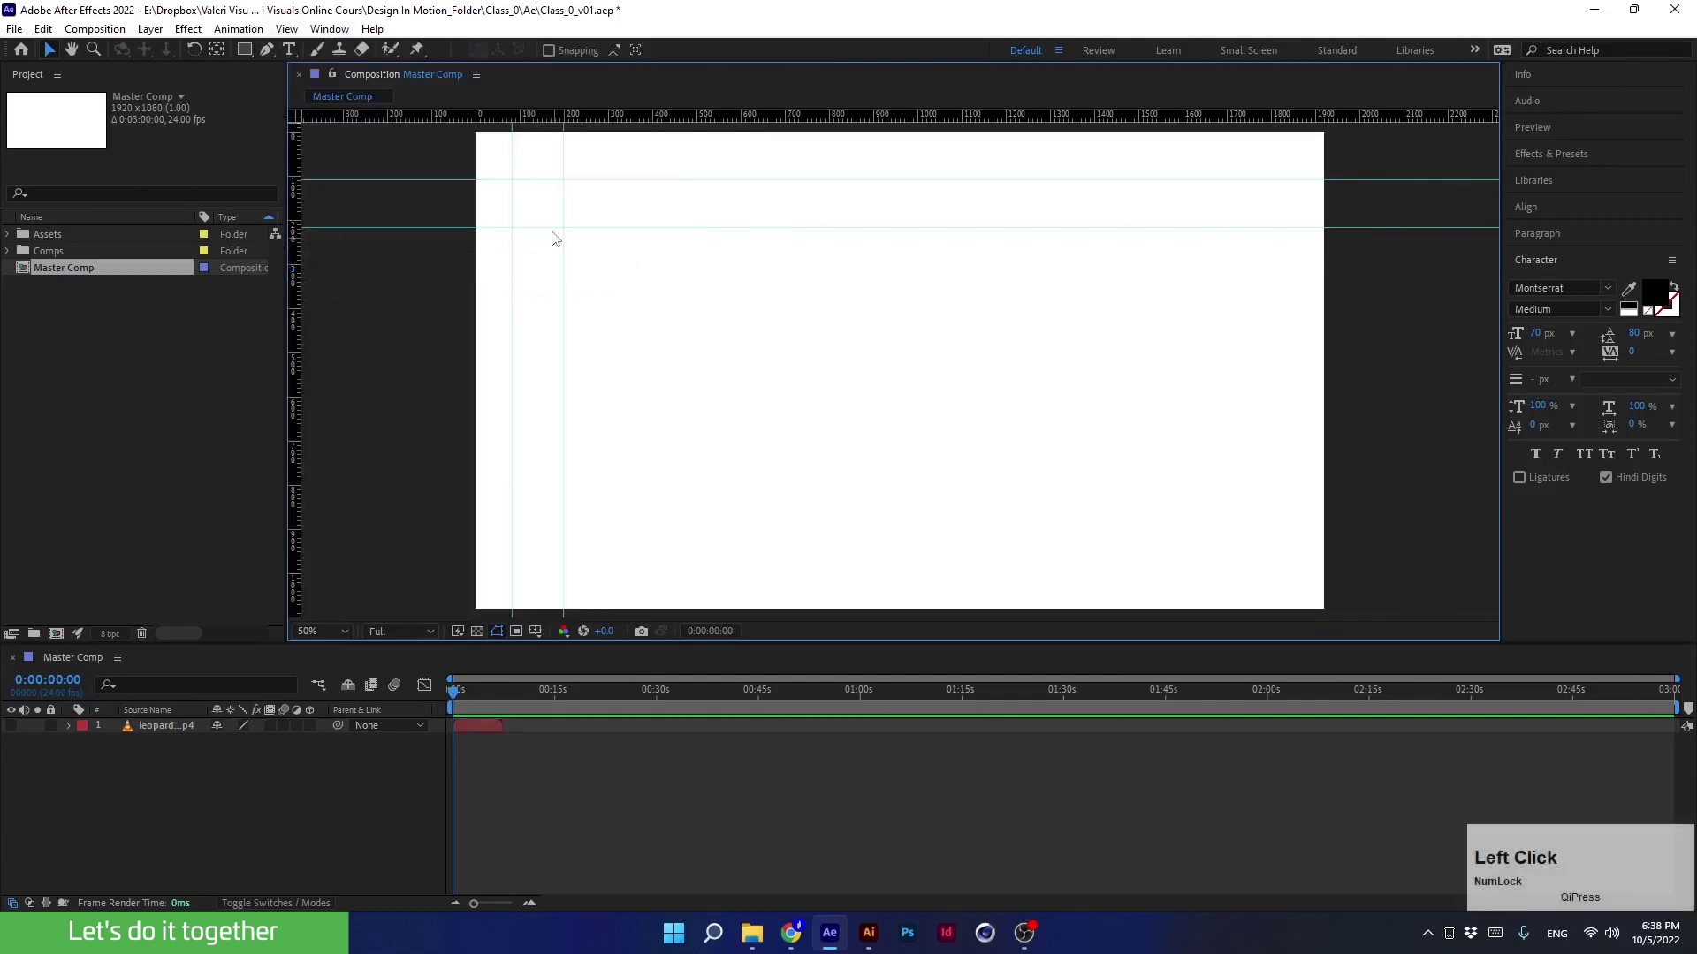
left_click(448, 183)
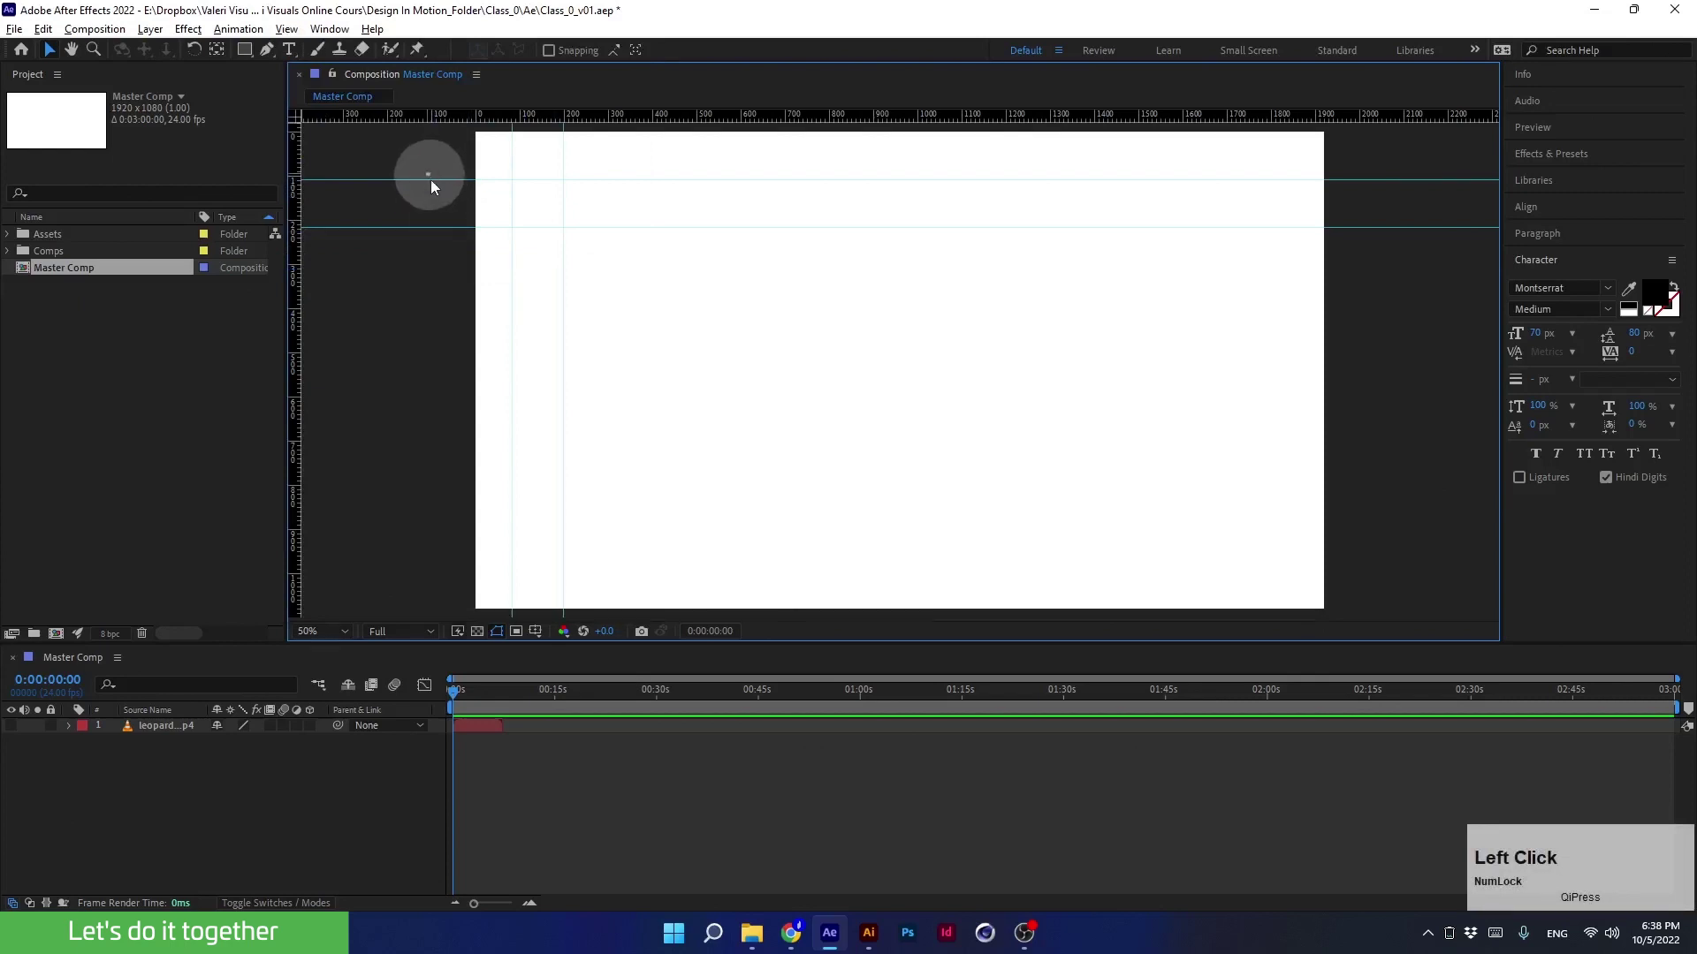
left_click(431, 173)
left_click(428, 180)
left_click(286, 29)
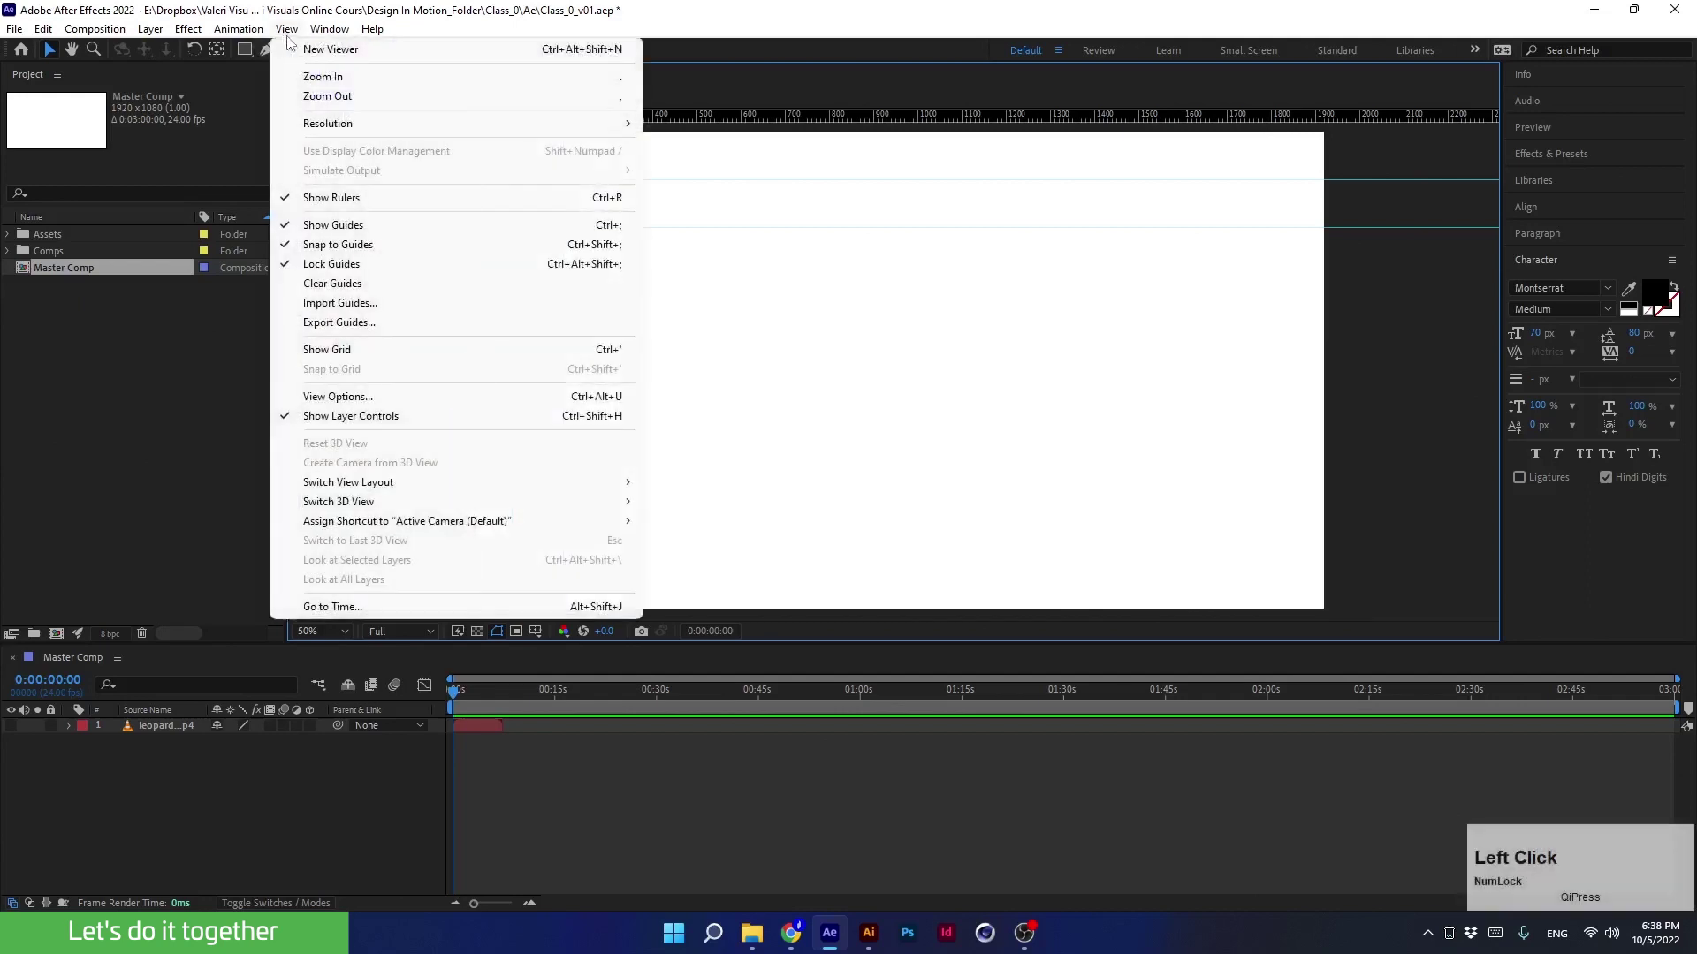
left_click(331, 267)
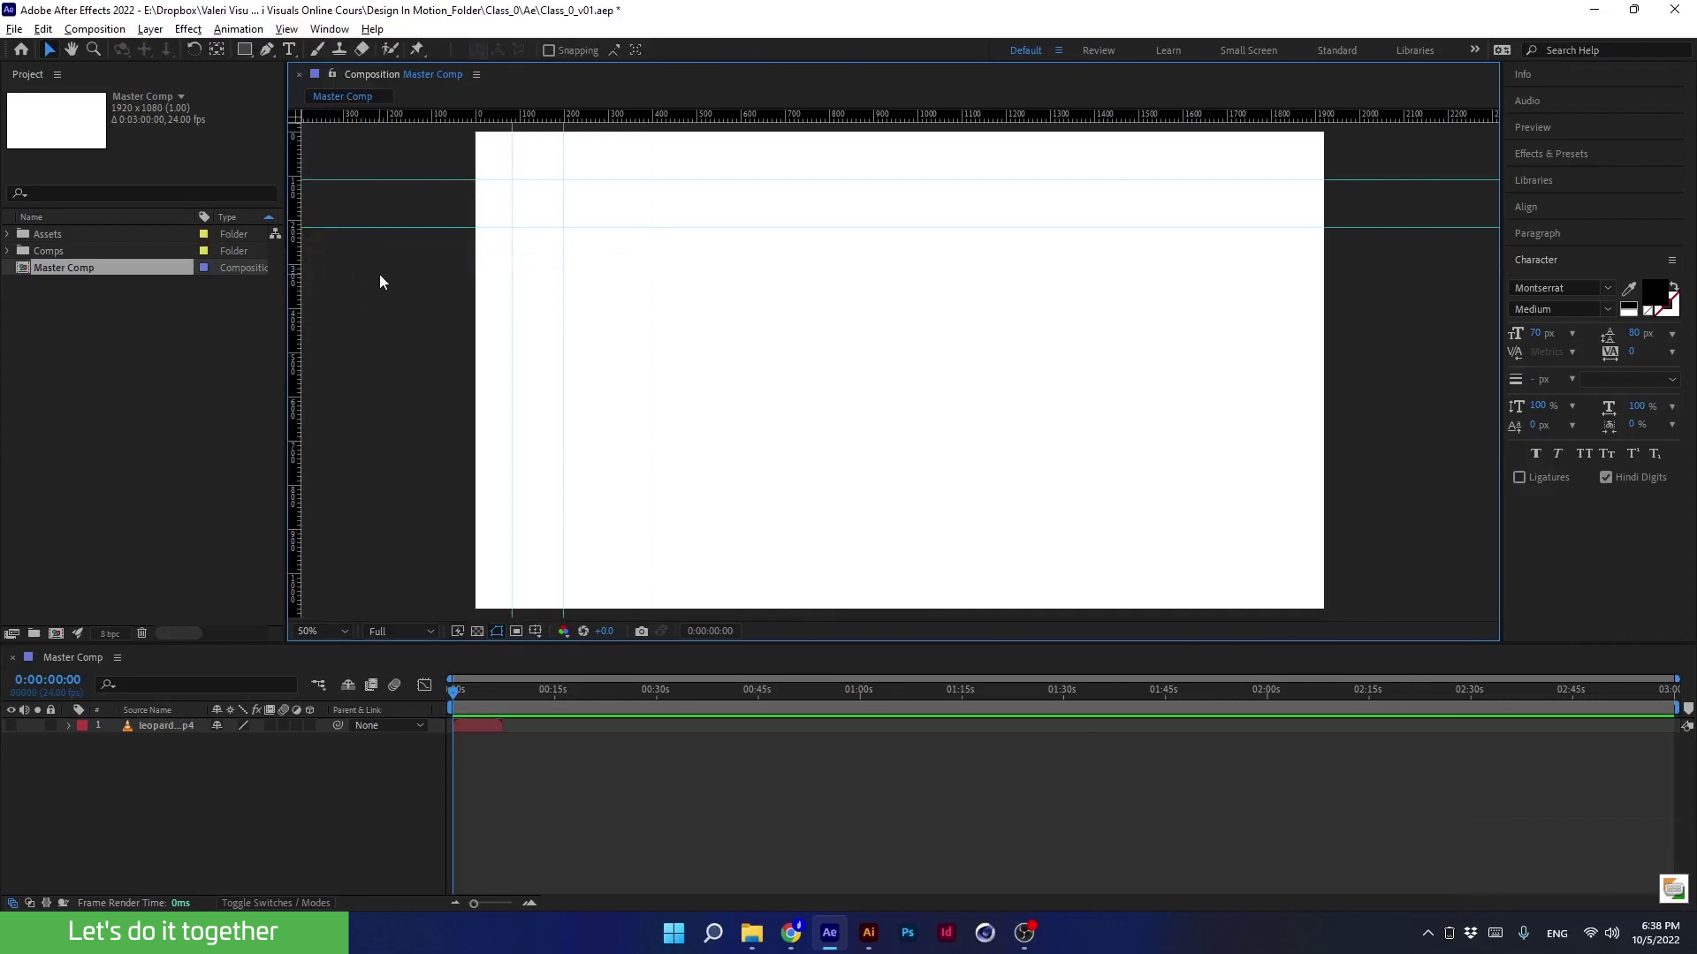
Toggle guide visibility with Ctrl+;, then drag both horizontal guides onto the top ruler to delete them.
key("ctrl+semicolon")
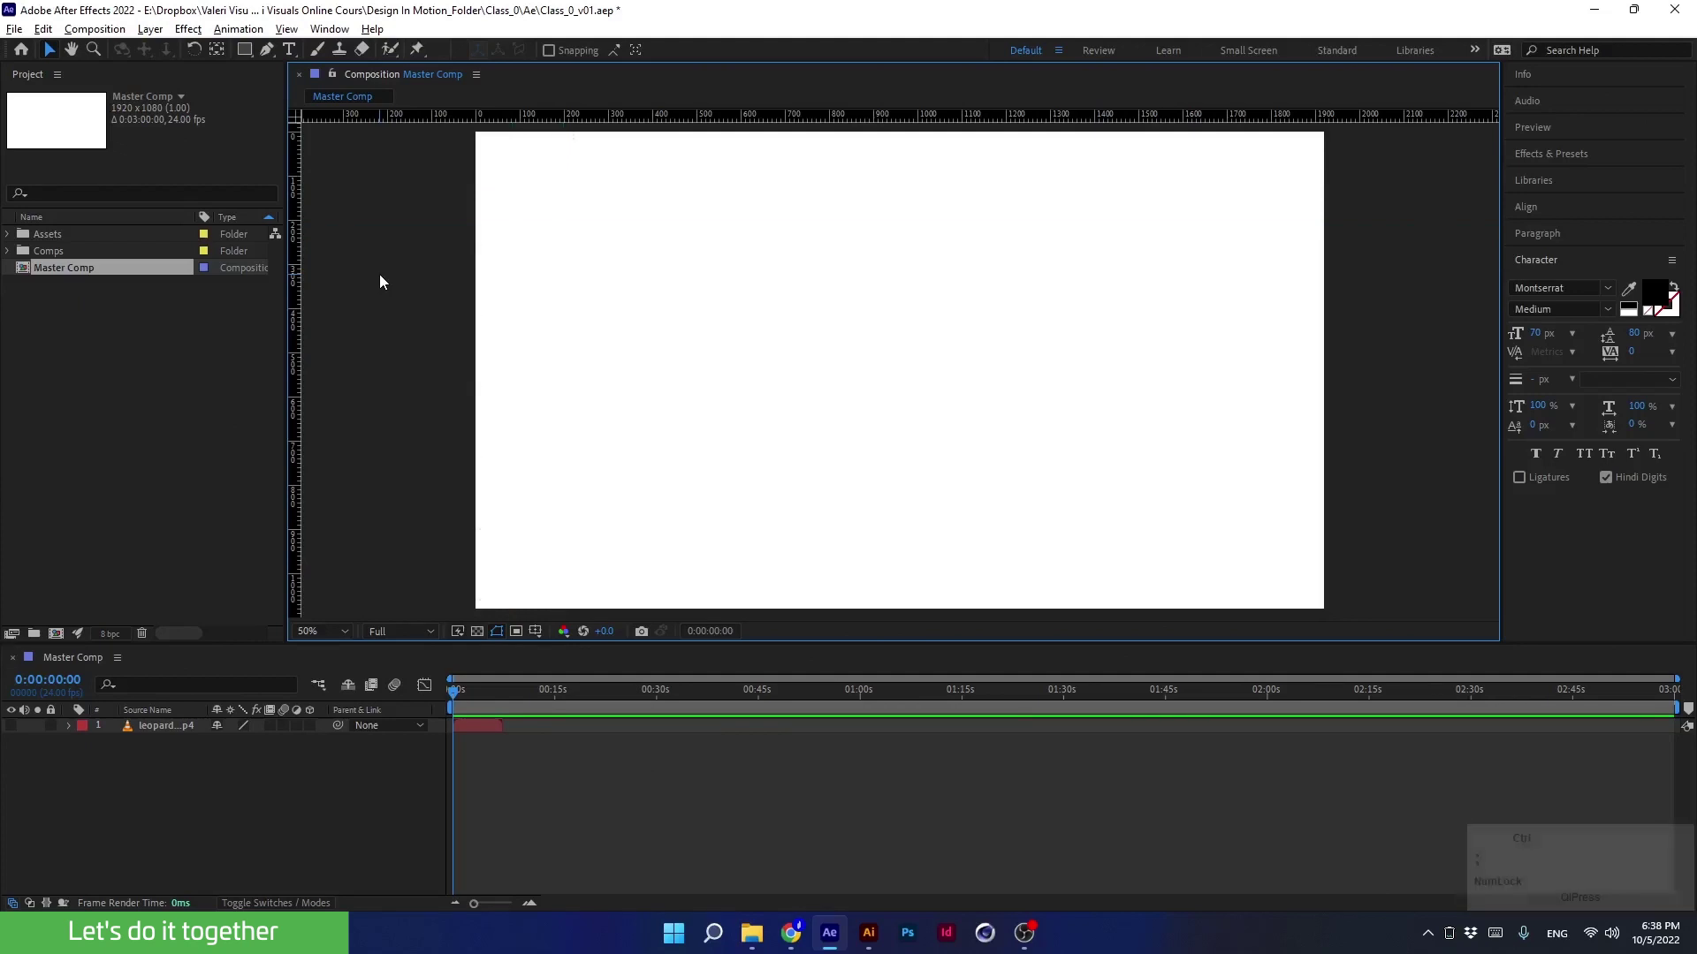
key("ctrl+semicolon")
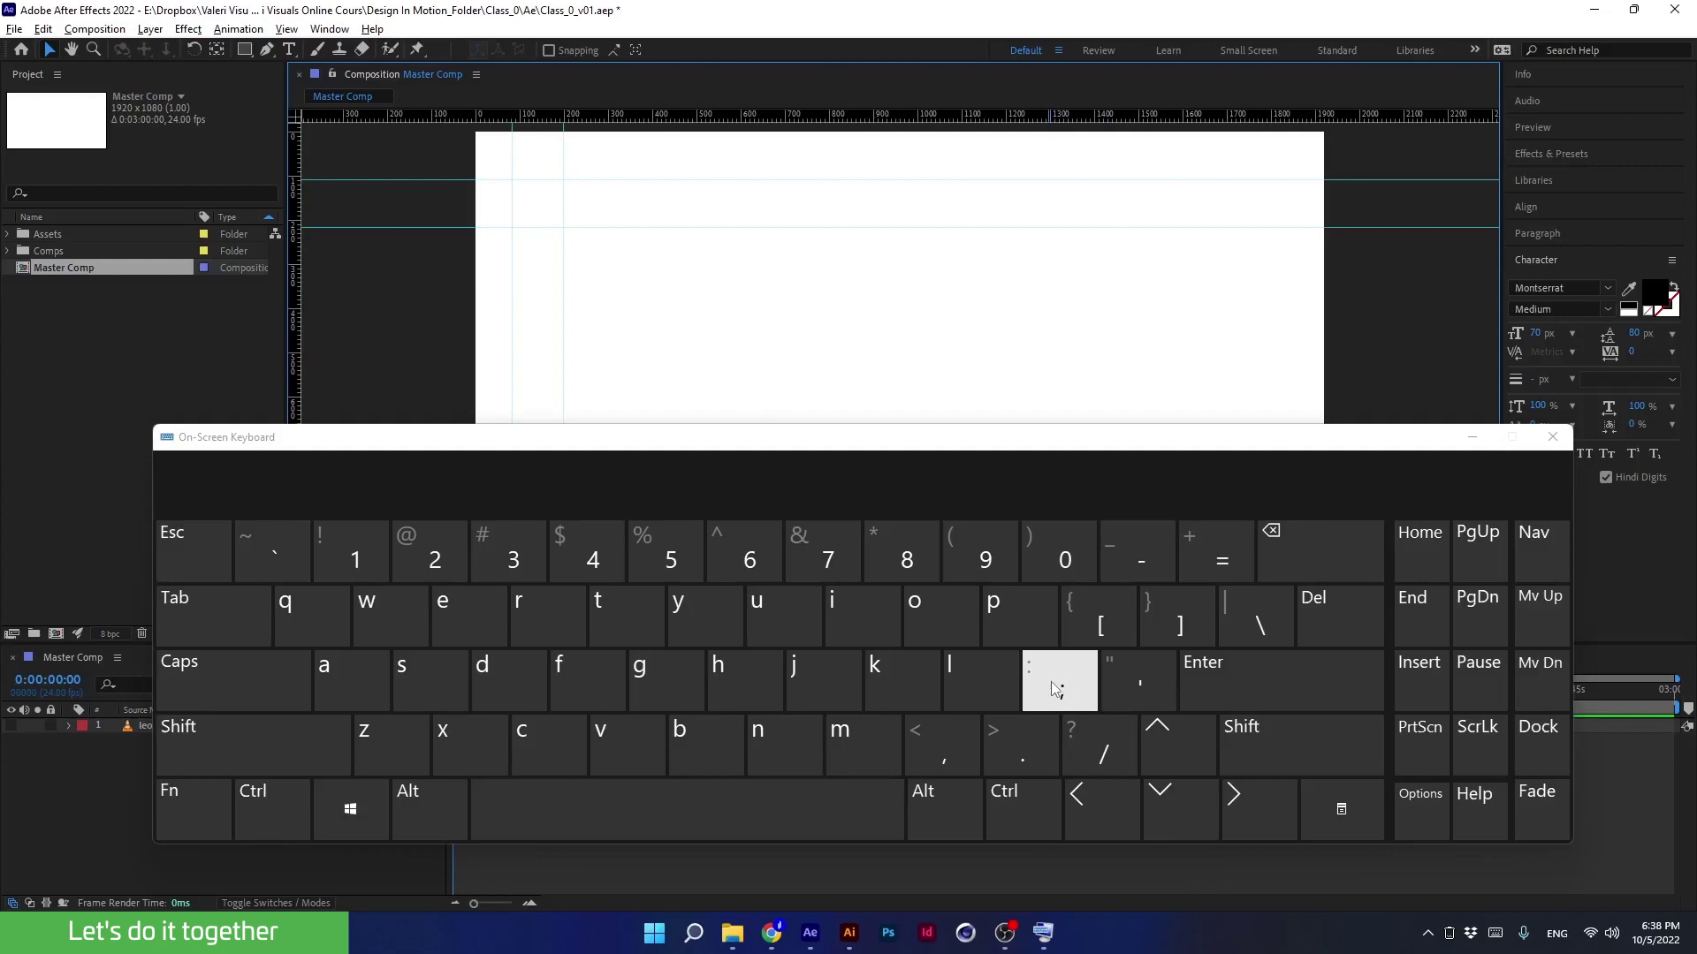
left_click(1552, 436)
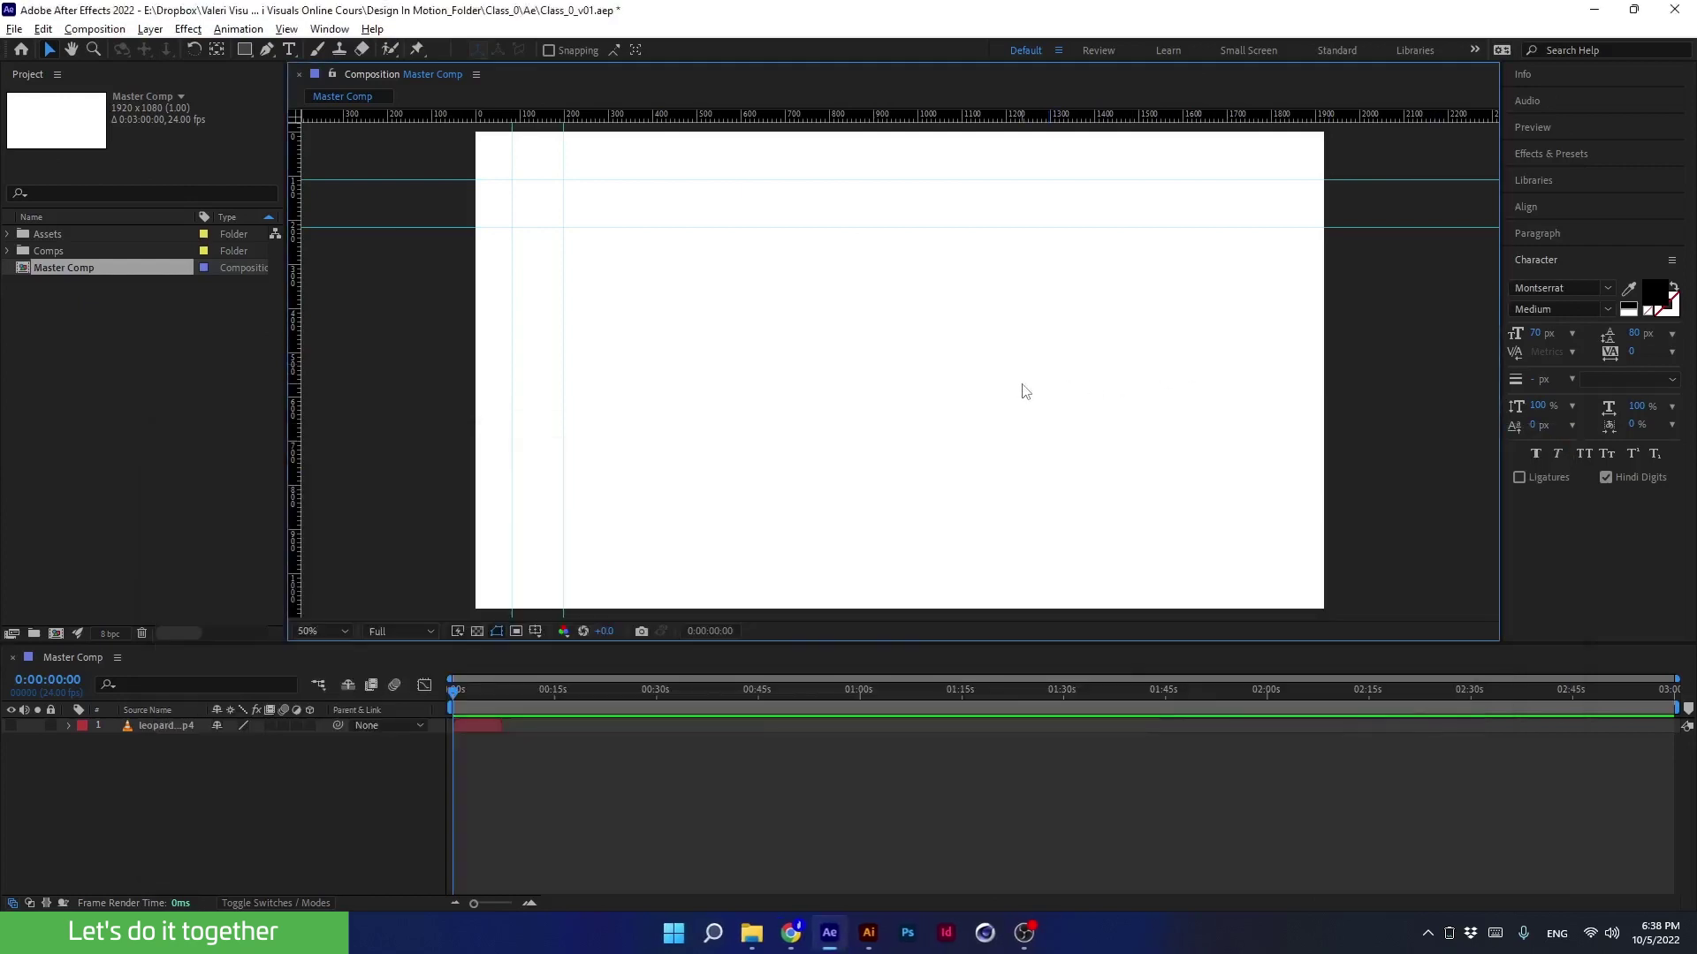
key("ctrl+semicolon")
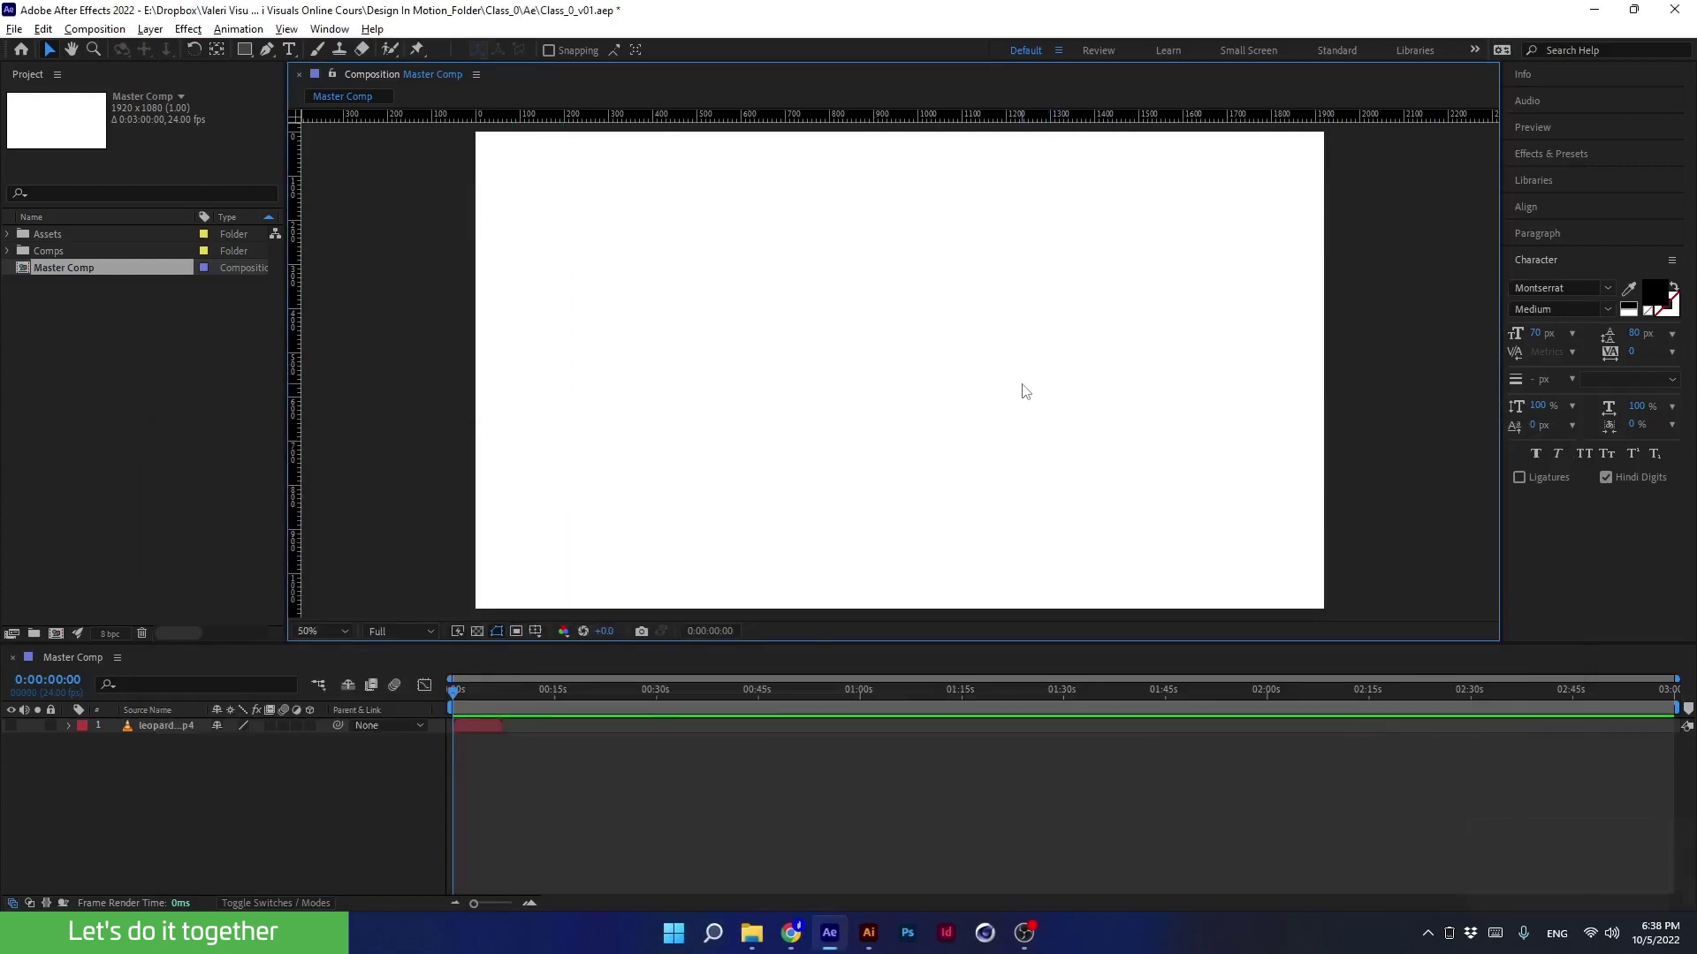
key("ctrl+semicolon")
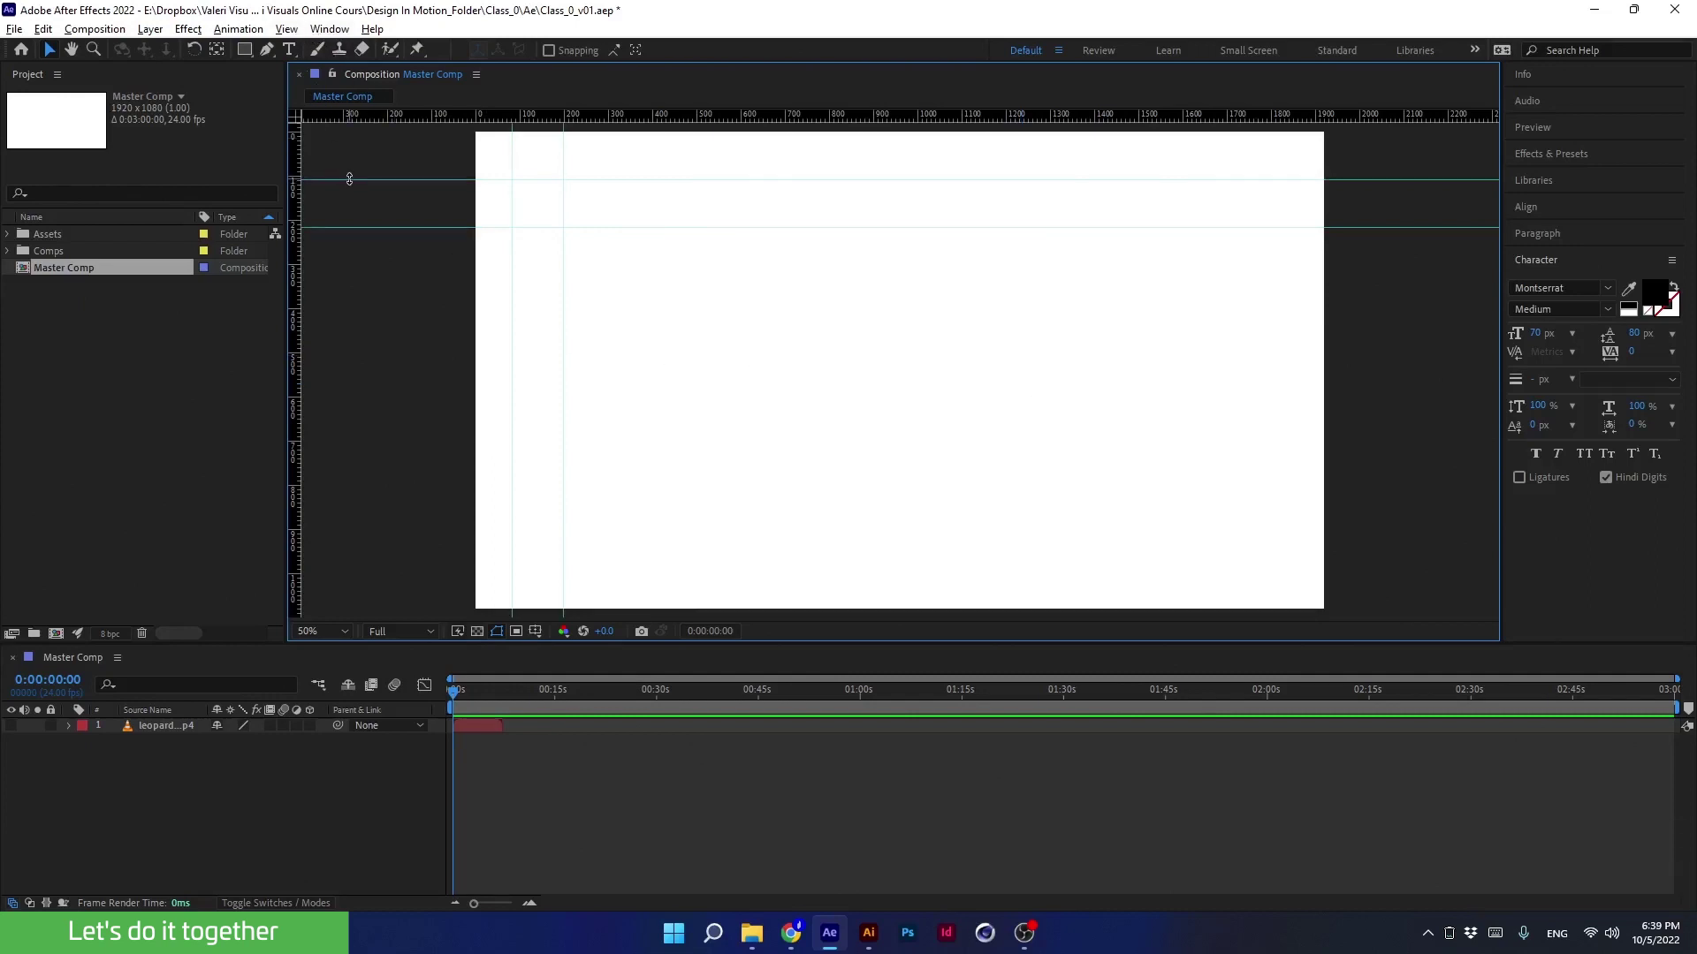
left_click_drag(349, 179, 333, 45)
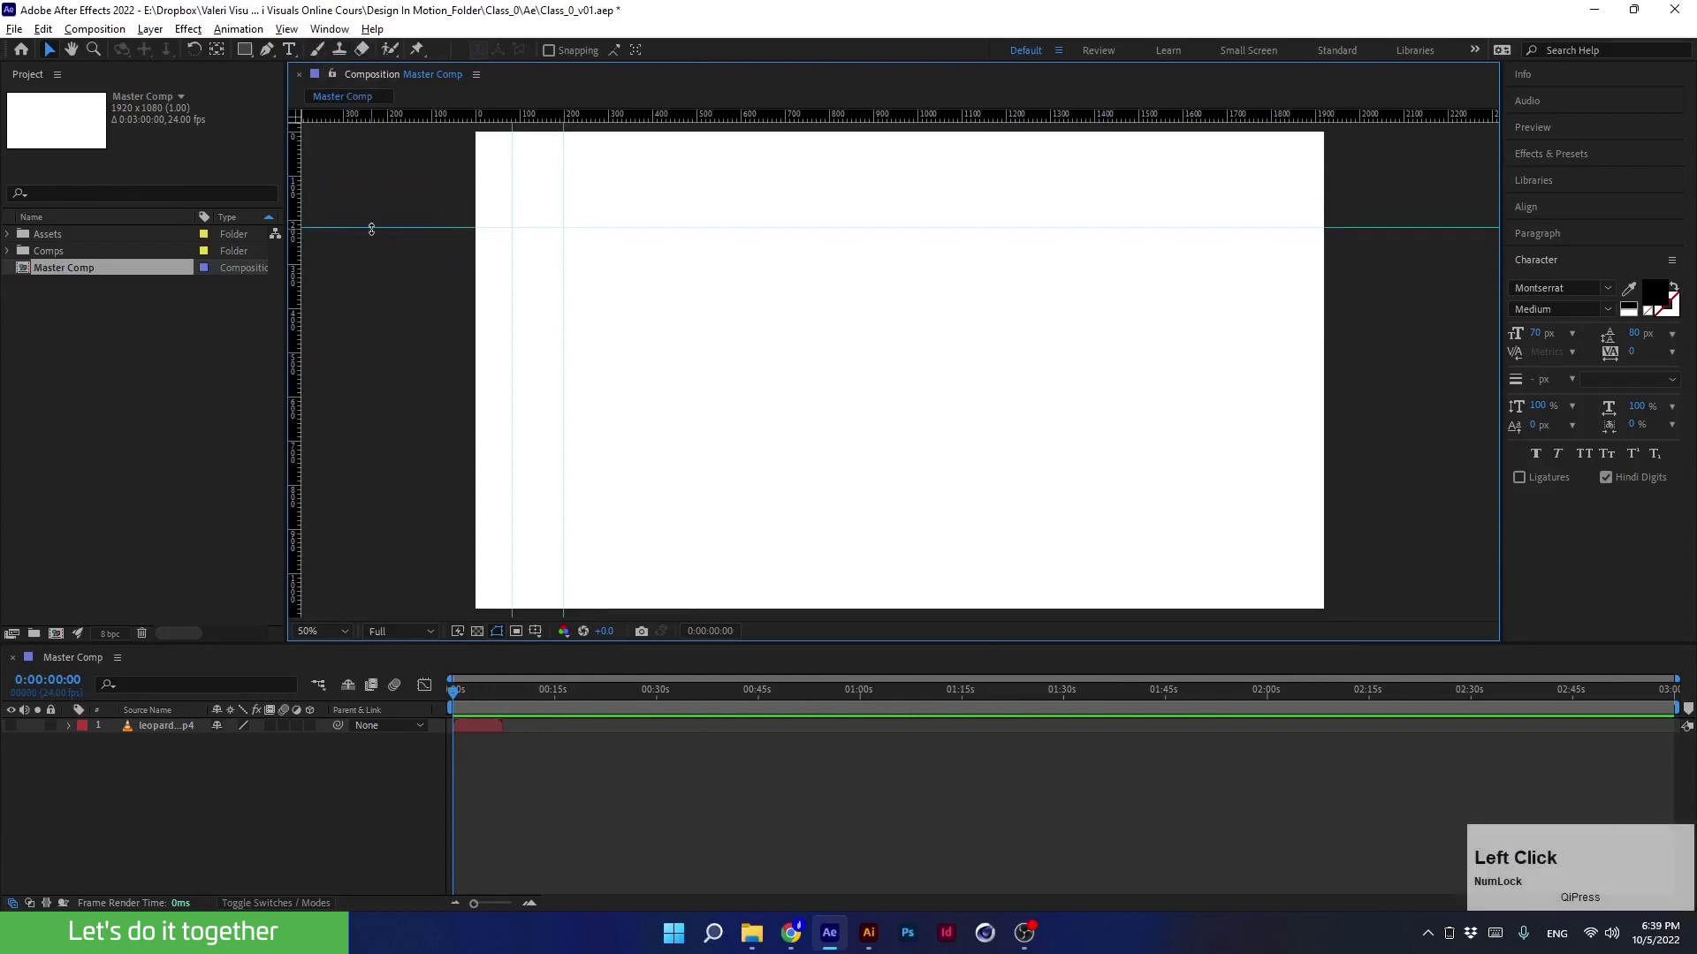
left_click_drag(371, 230, 378, 5)
Clear all remaining guides via View > Clear Guides and turn off Rulers.
left_click(287, 29)
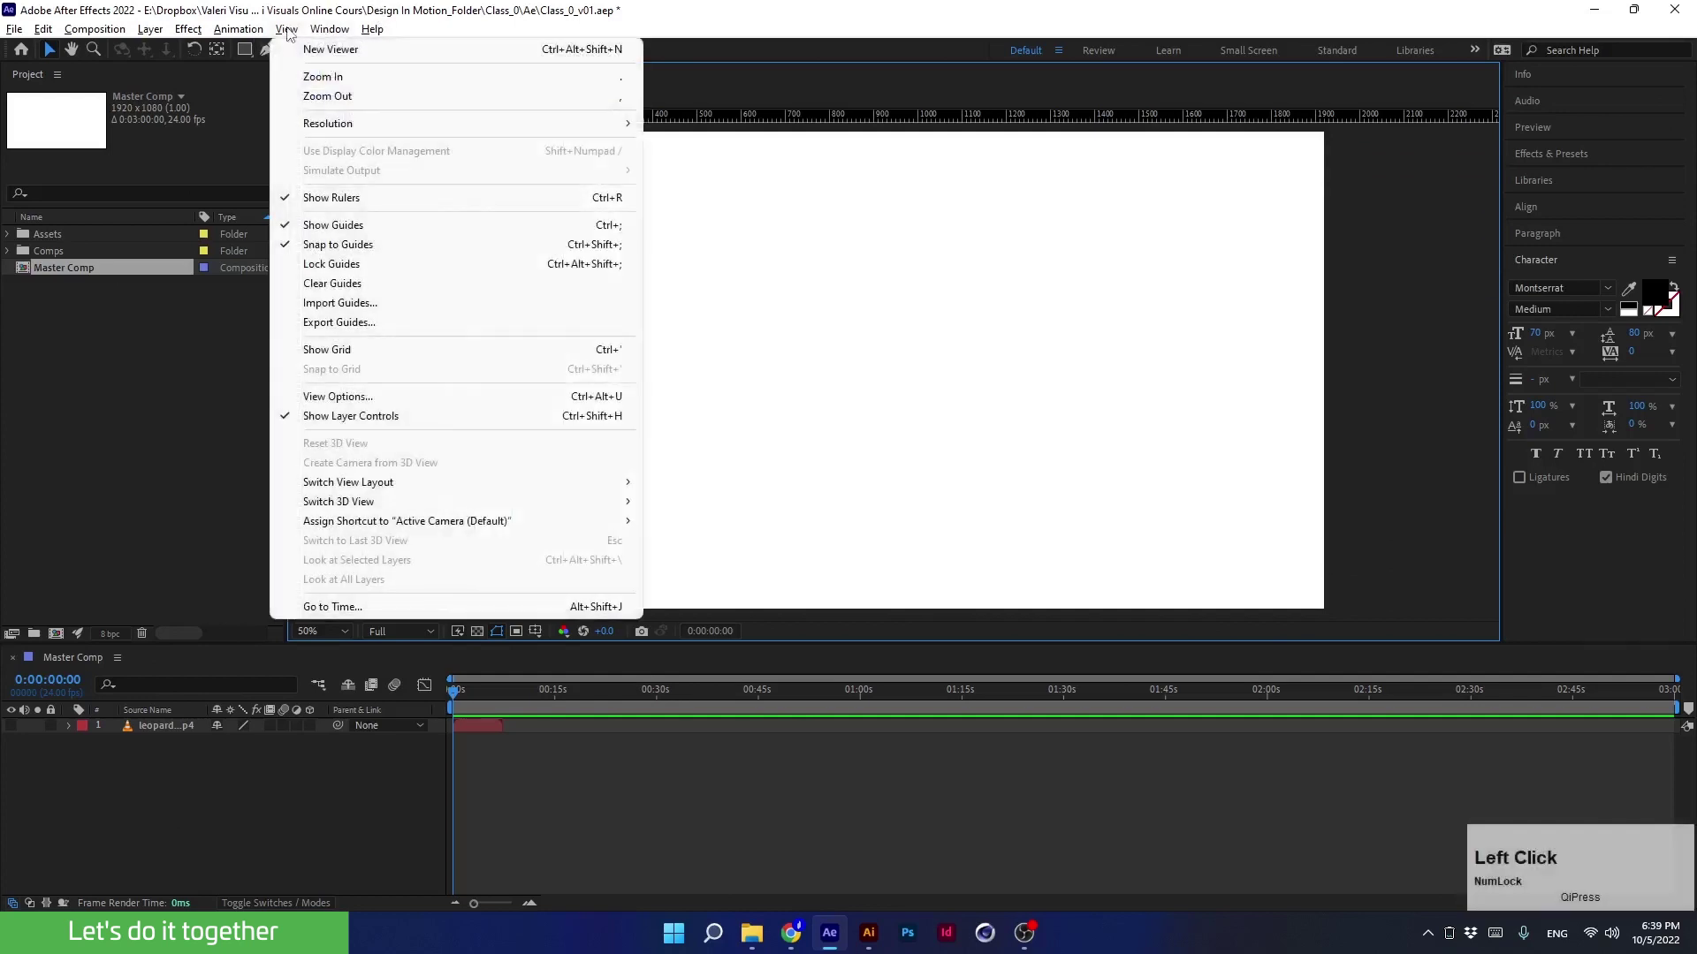
left_click(318, 286)
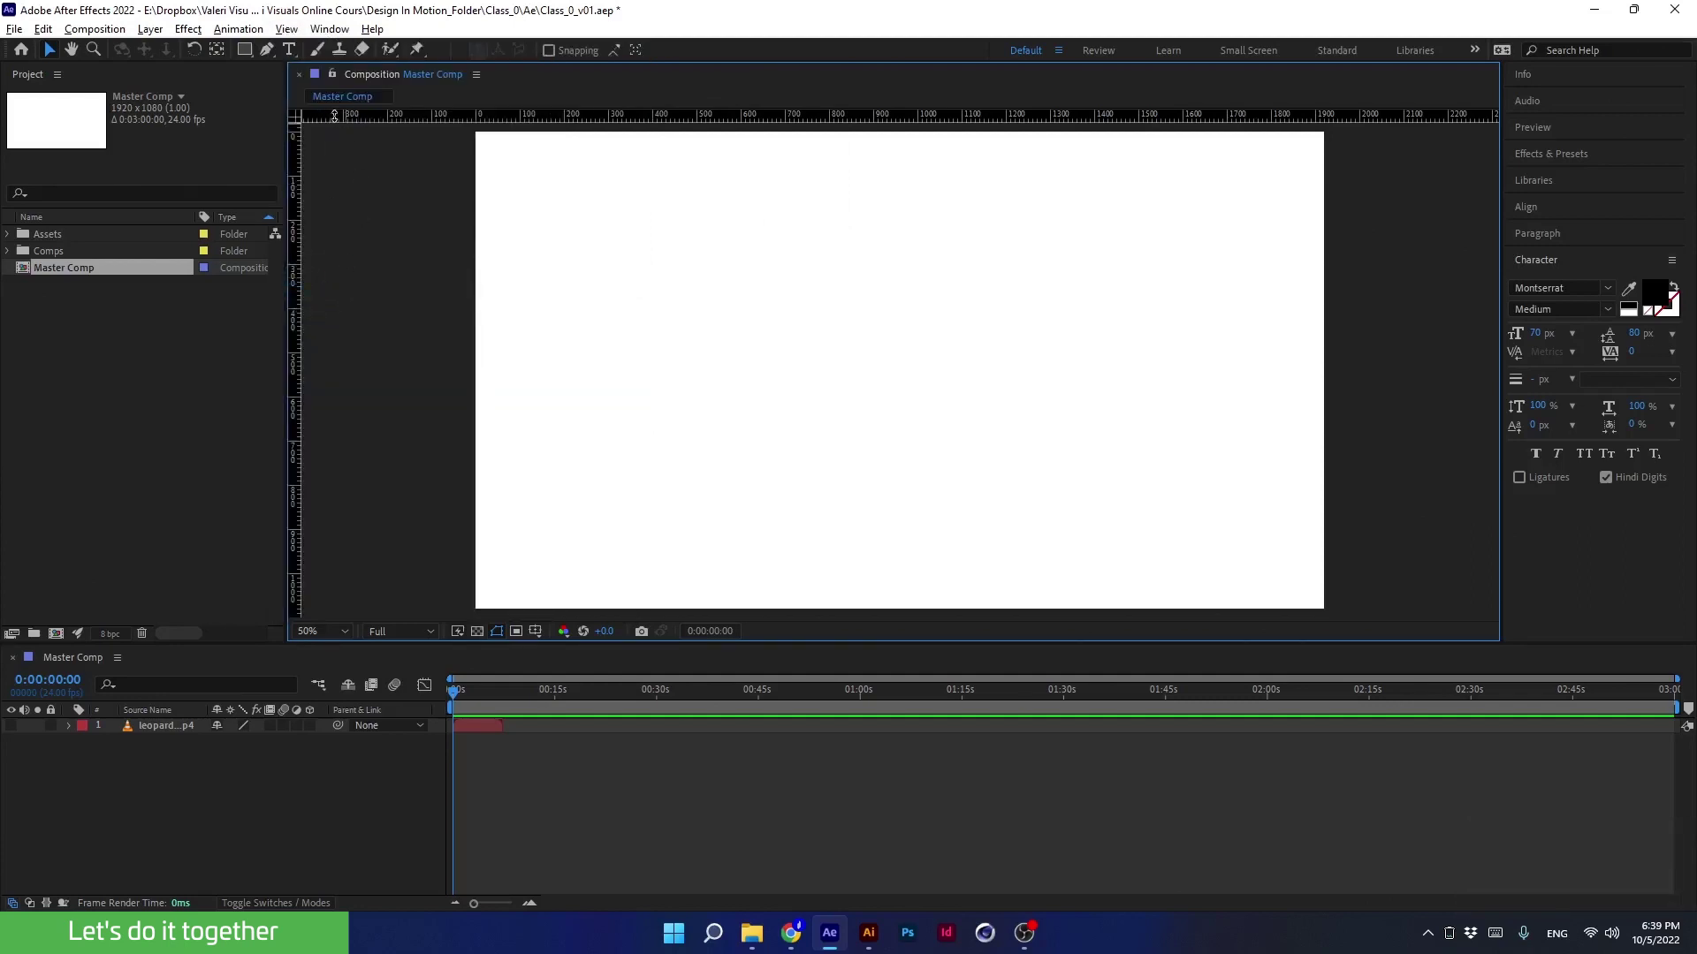
left_click(535, 631)
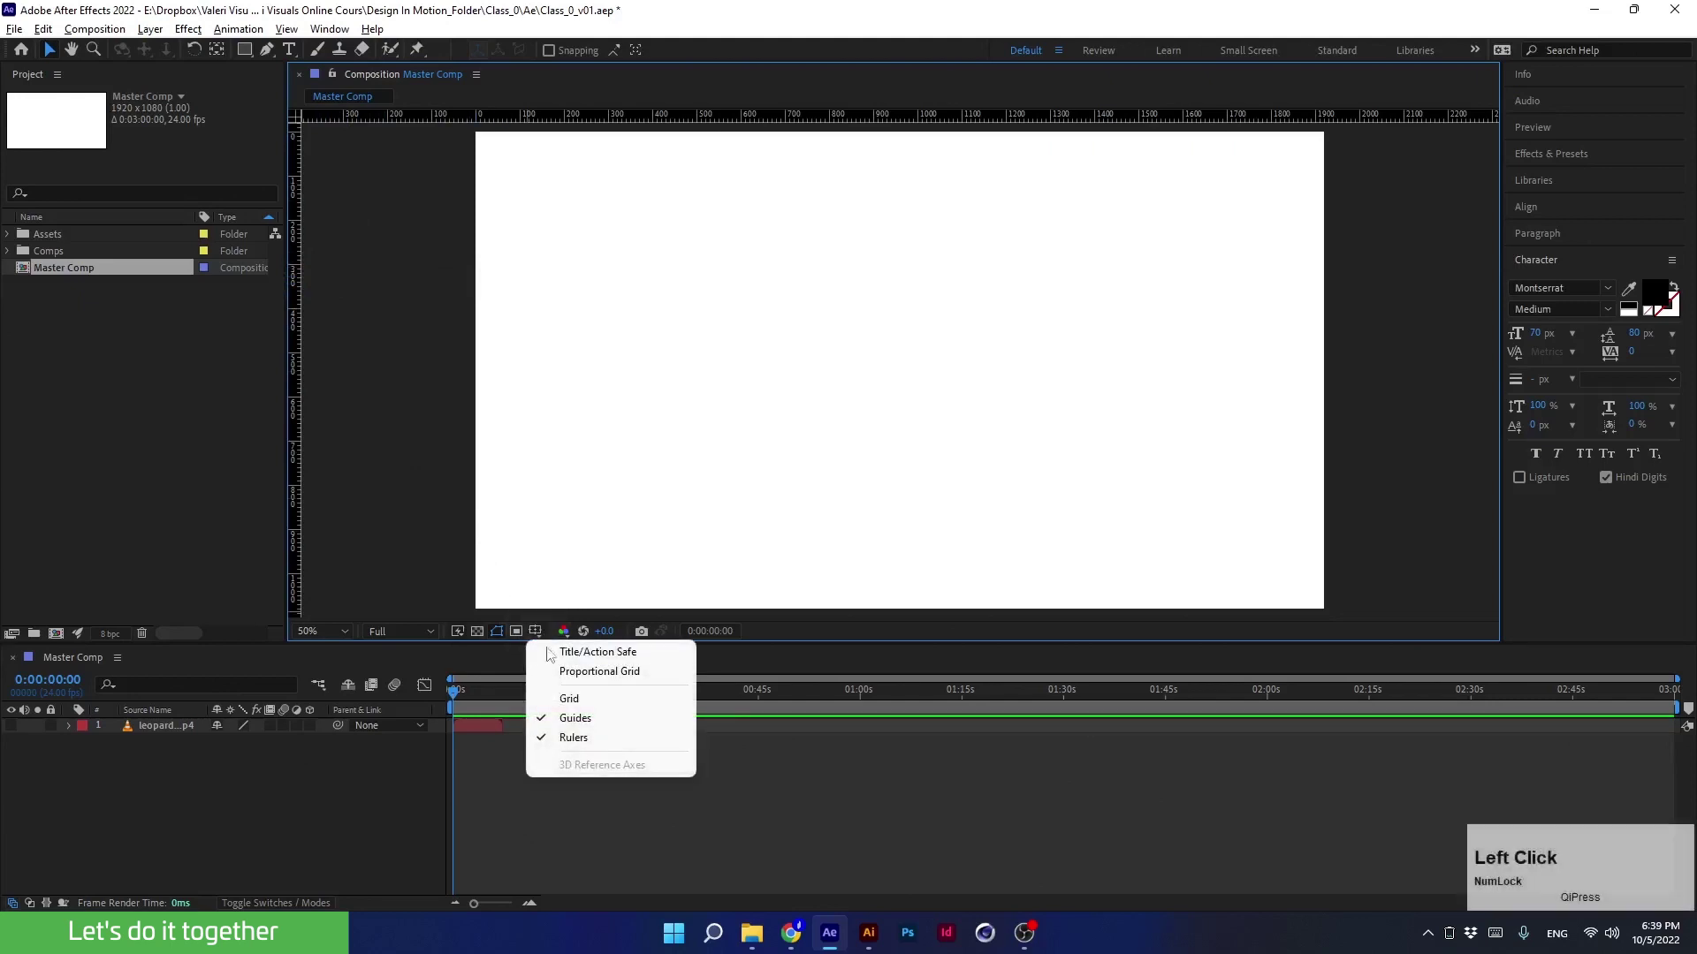
left_click(573, 738)
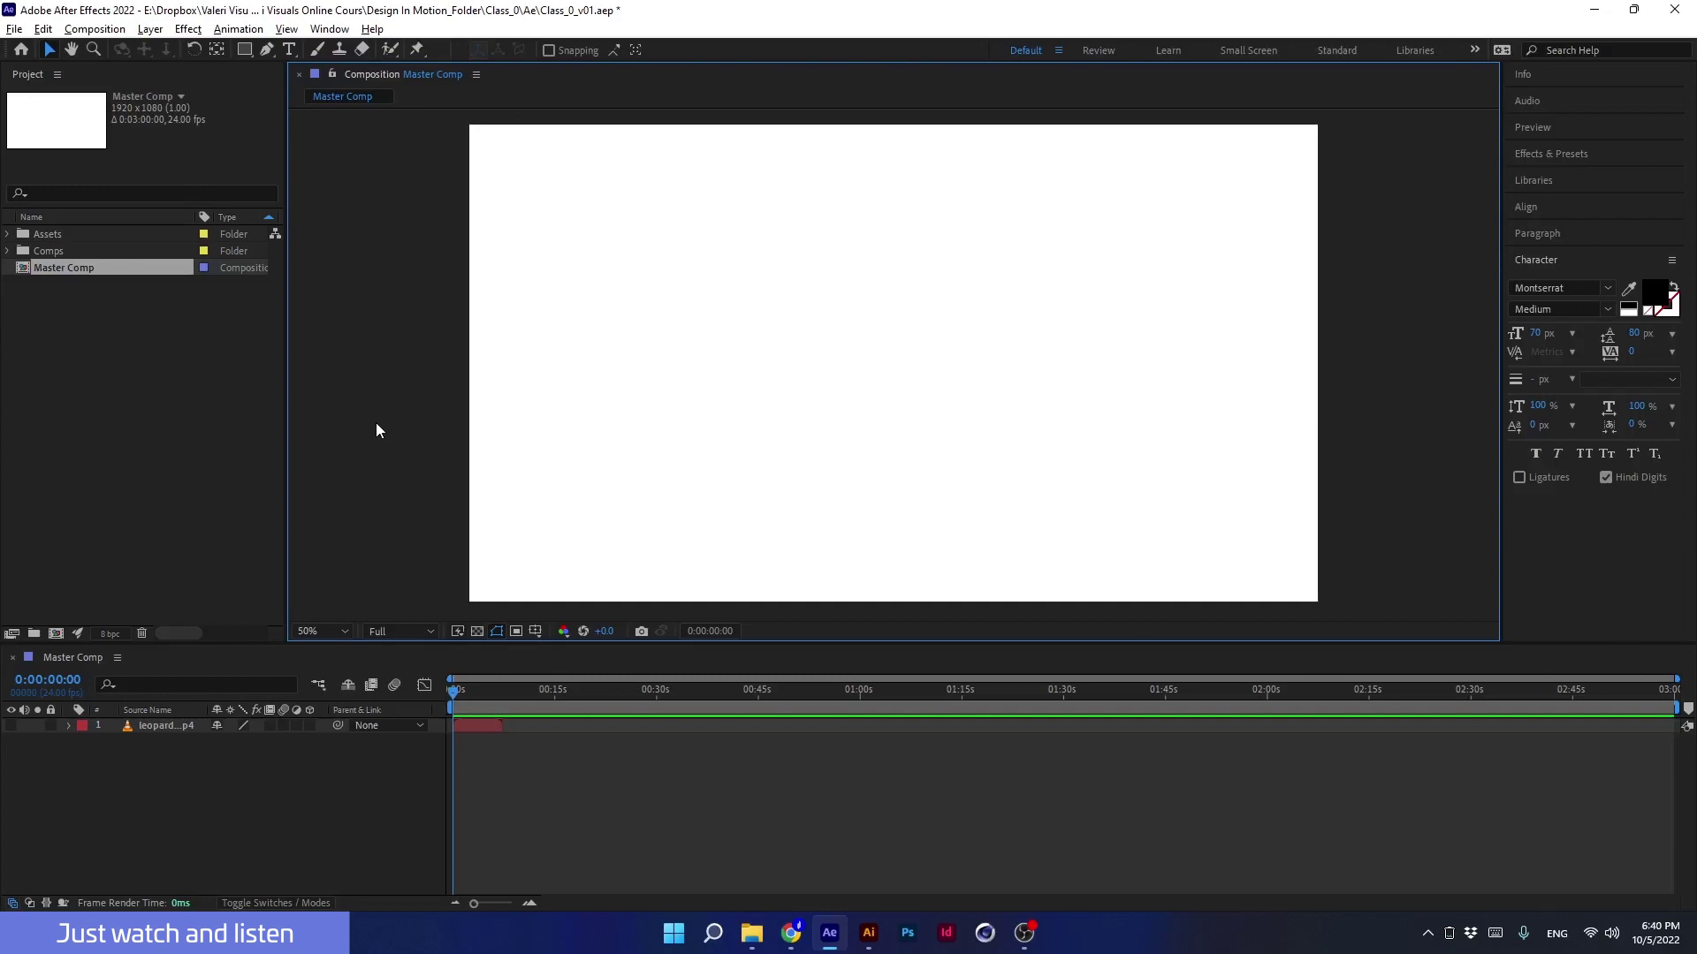
Show the rulers again and add one vertical and one horizontal guide.
key("ctrl+r")
left_click_drag(299, 292, 565, 306)
left_click_drag(539, 115, 535, 219)
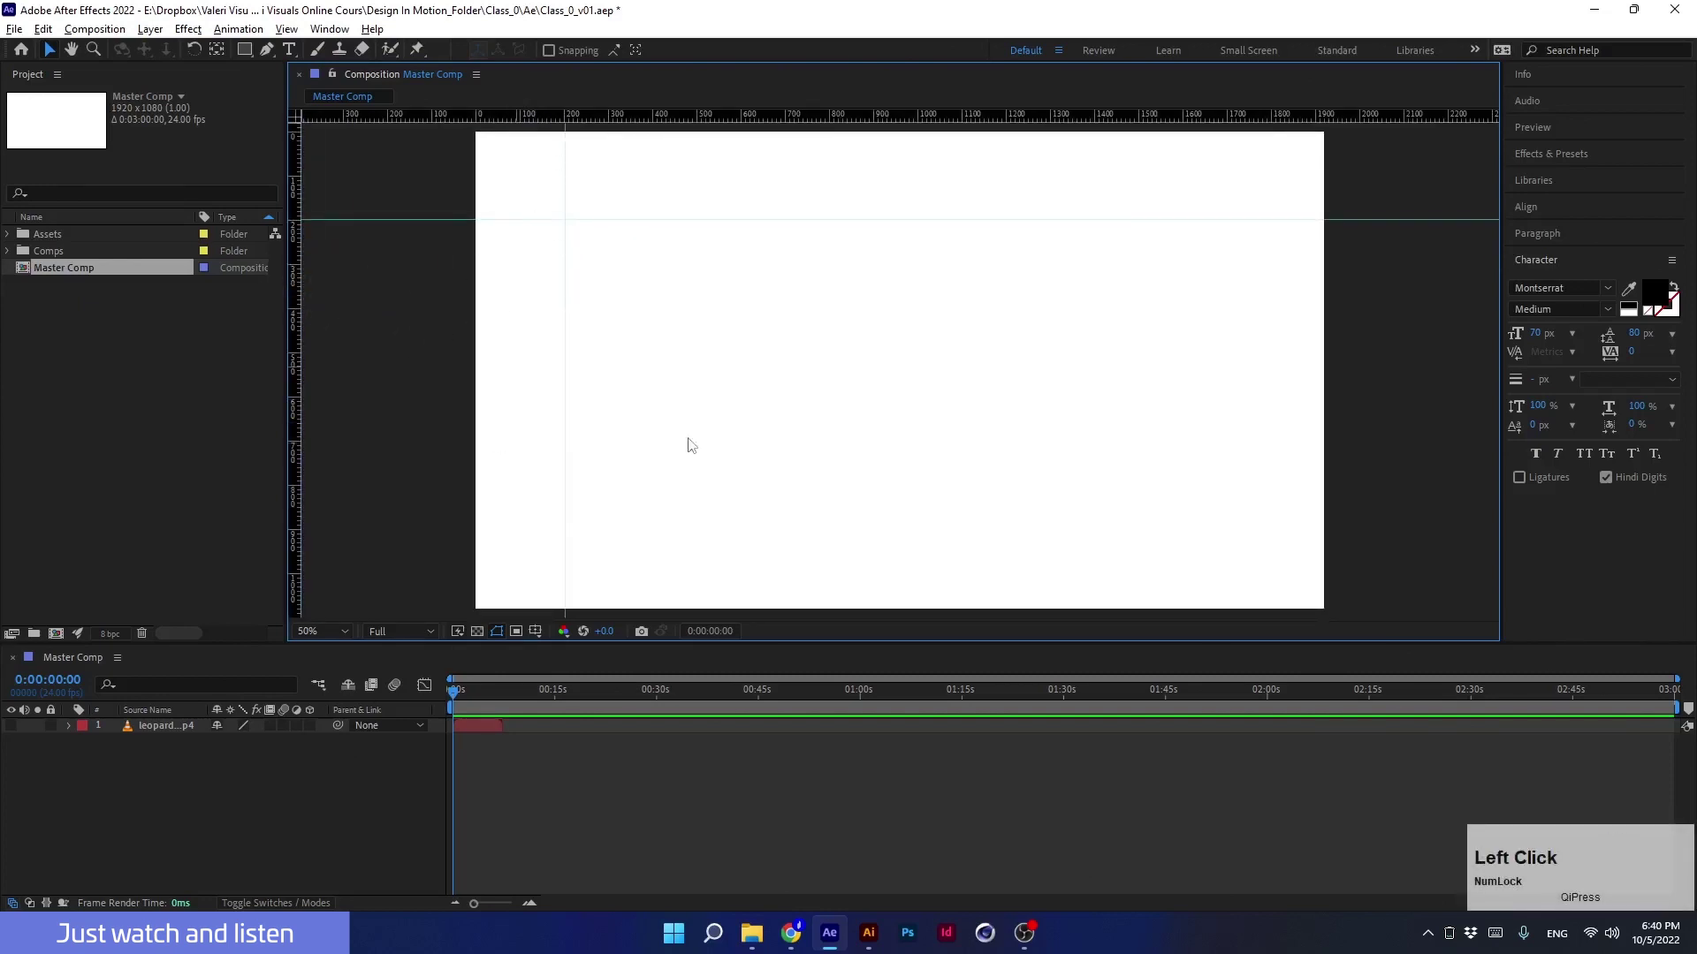
Export the guides as Class__0.guides into the Class_0 > Assets folder.
left_click(283, 31)
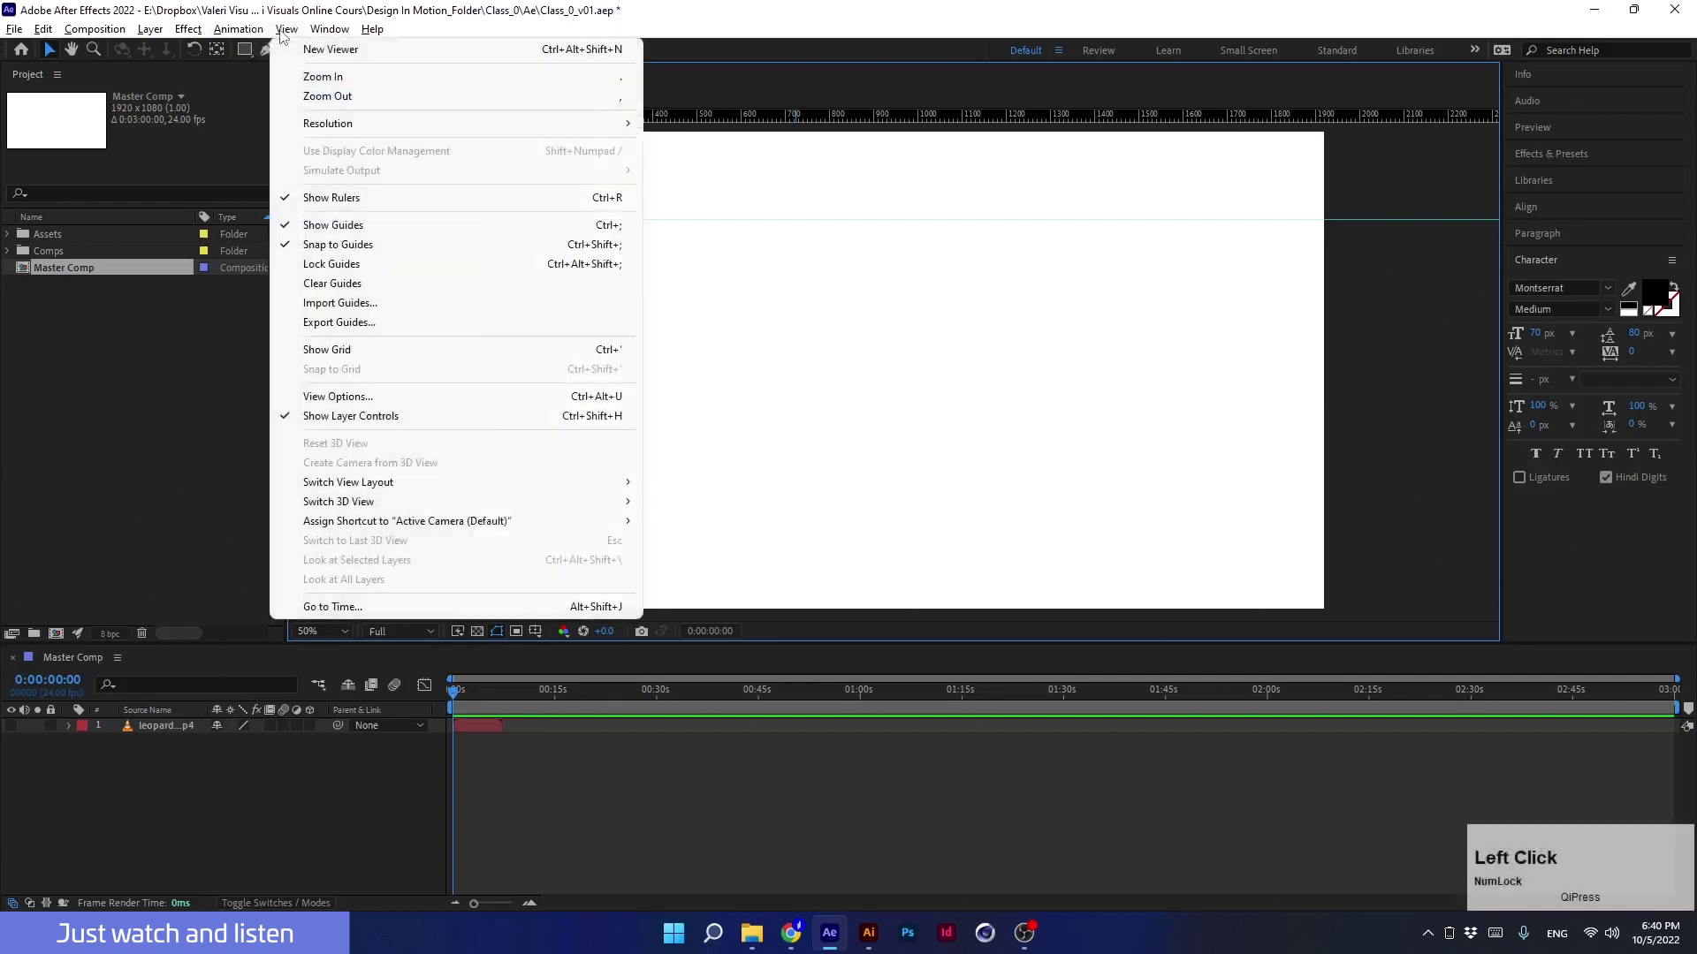
left_click(320, 324)
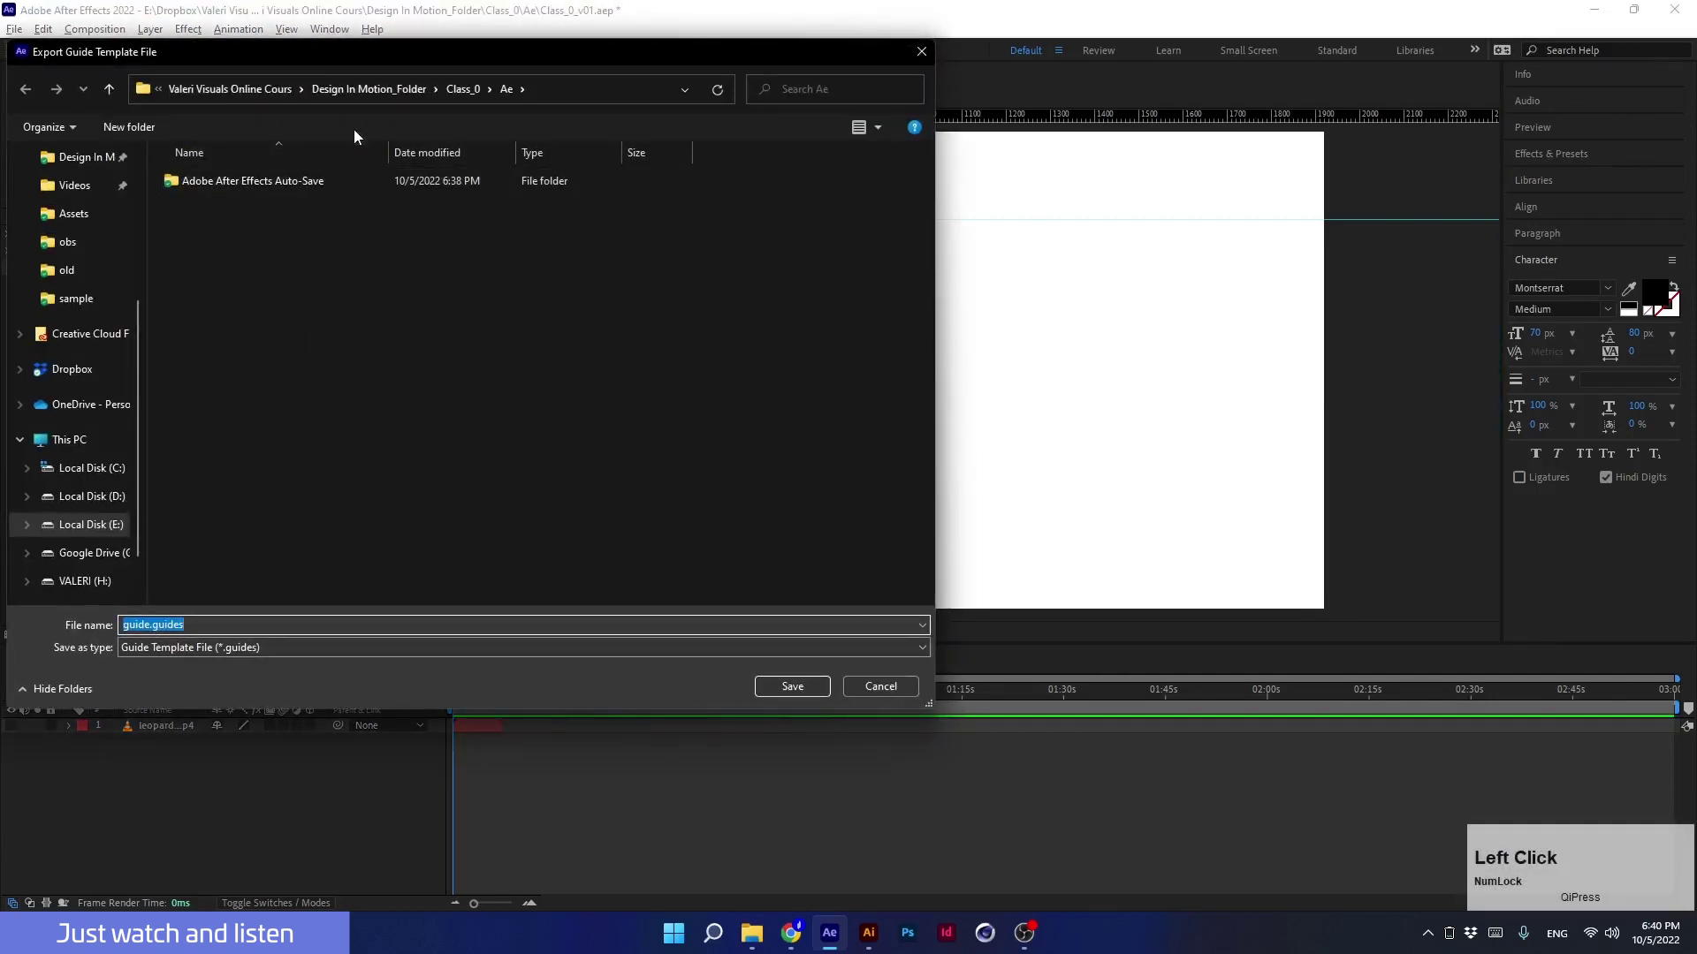
left_click(459, 93)
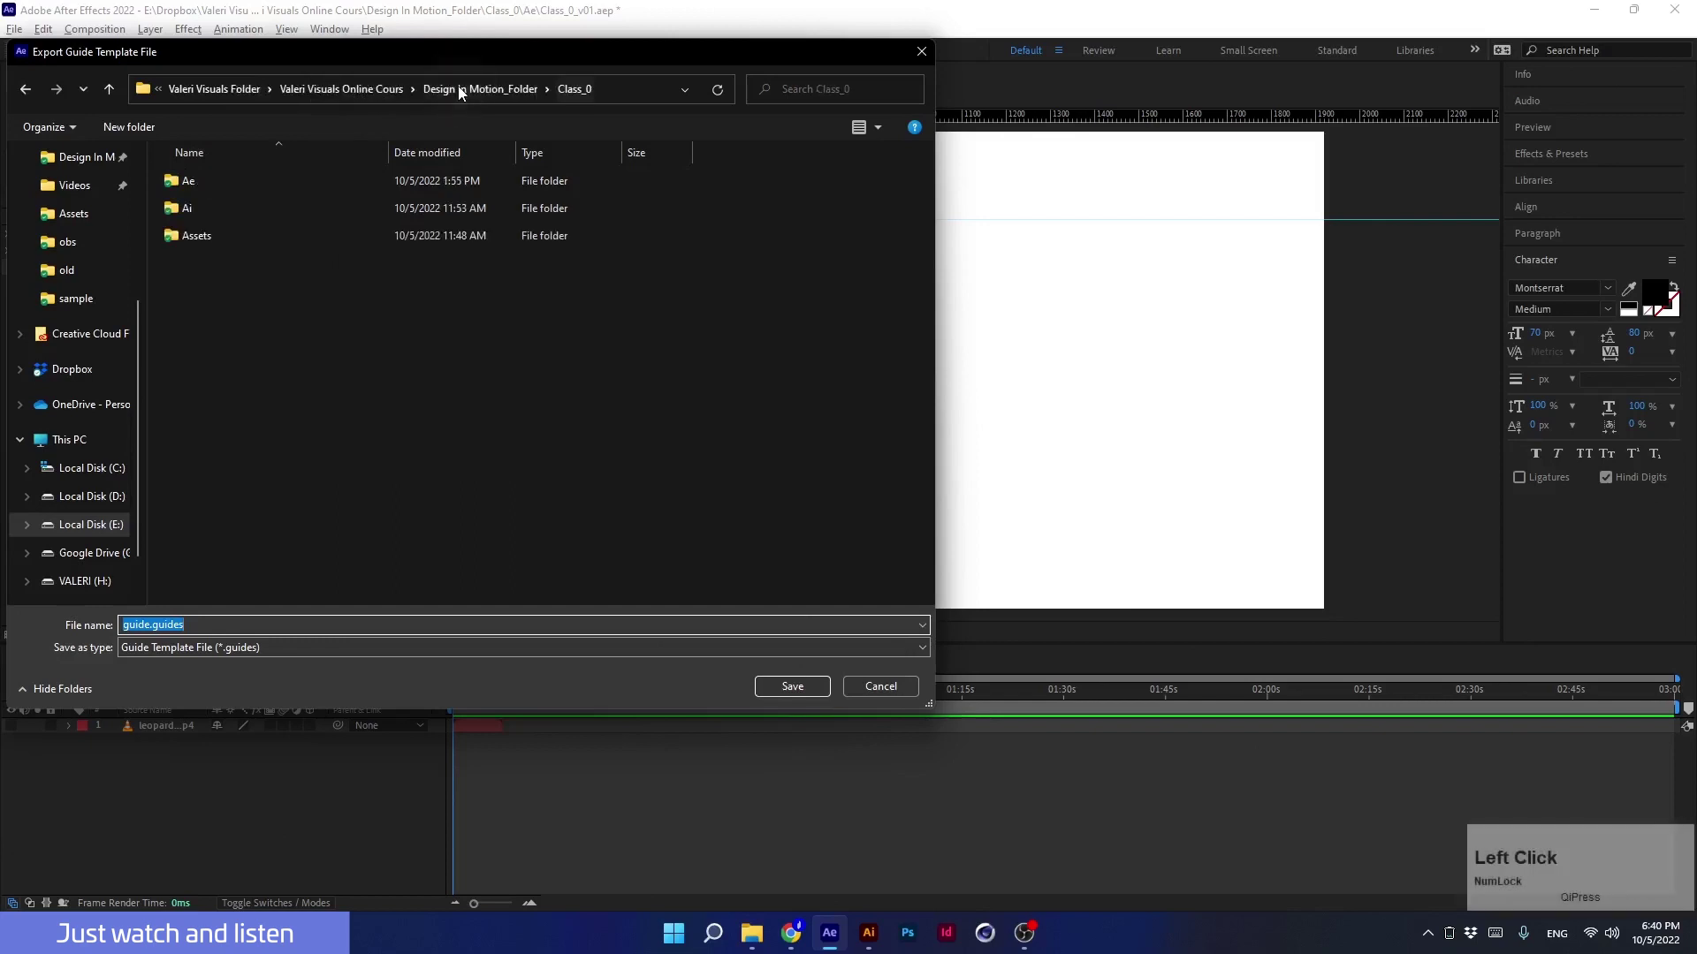
left_click(240, 242)
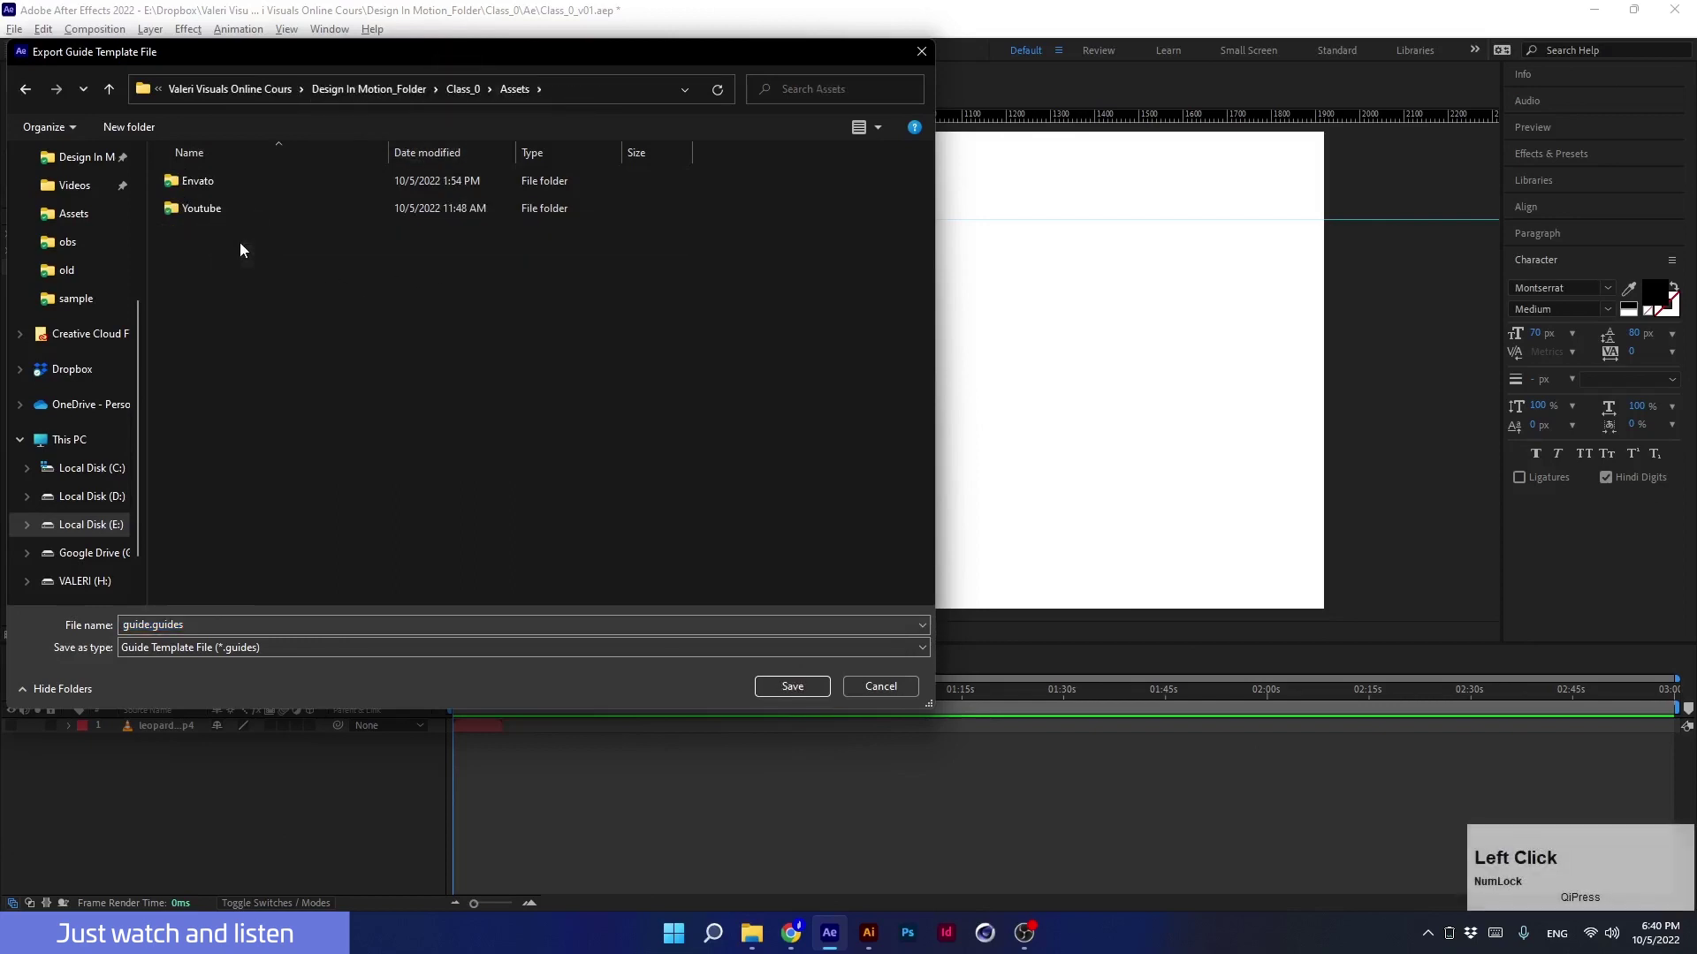
double_click(142, 626)
left_click_drag(147, 626, 95, 626)
type("C")
key("Caps_Lock")
type("lass__0")
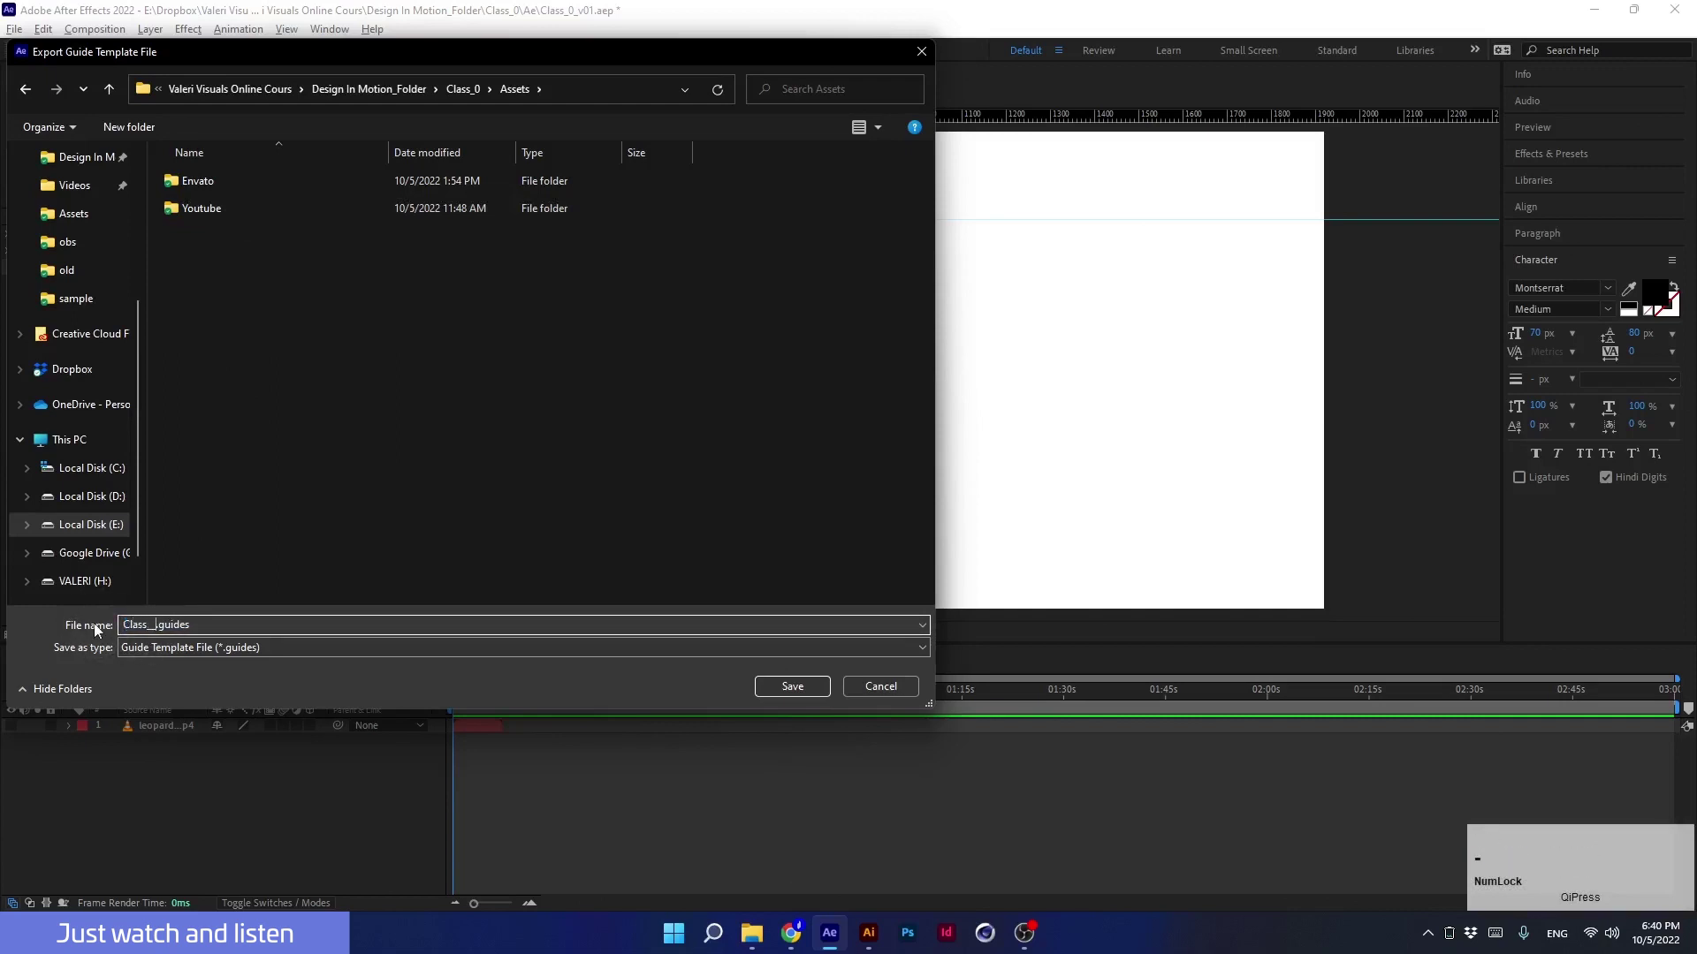
left_click(772, 687)
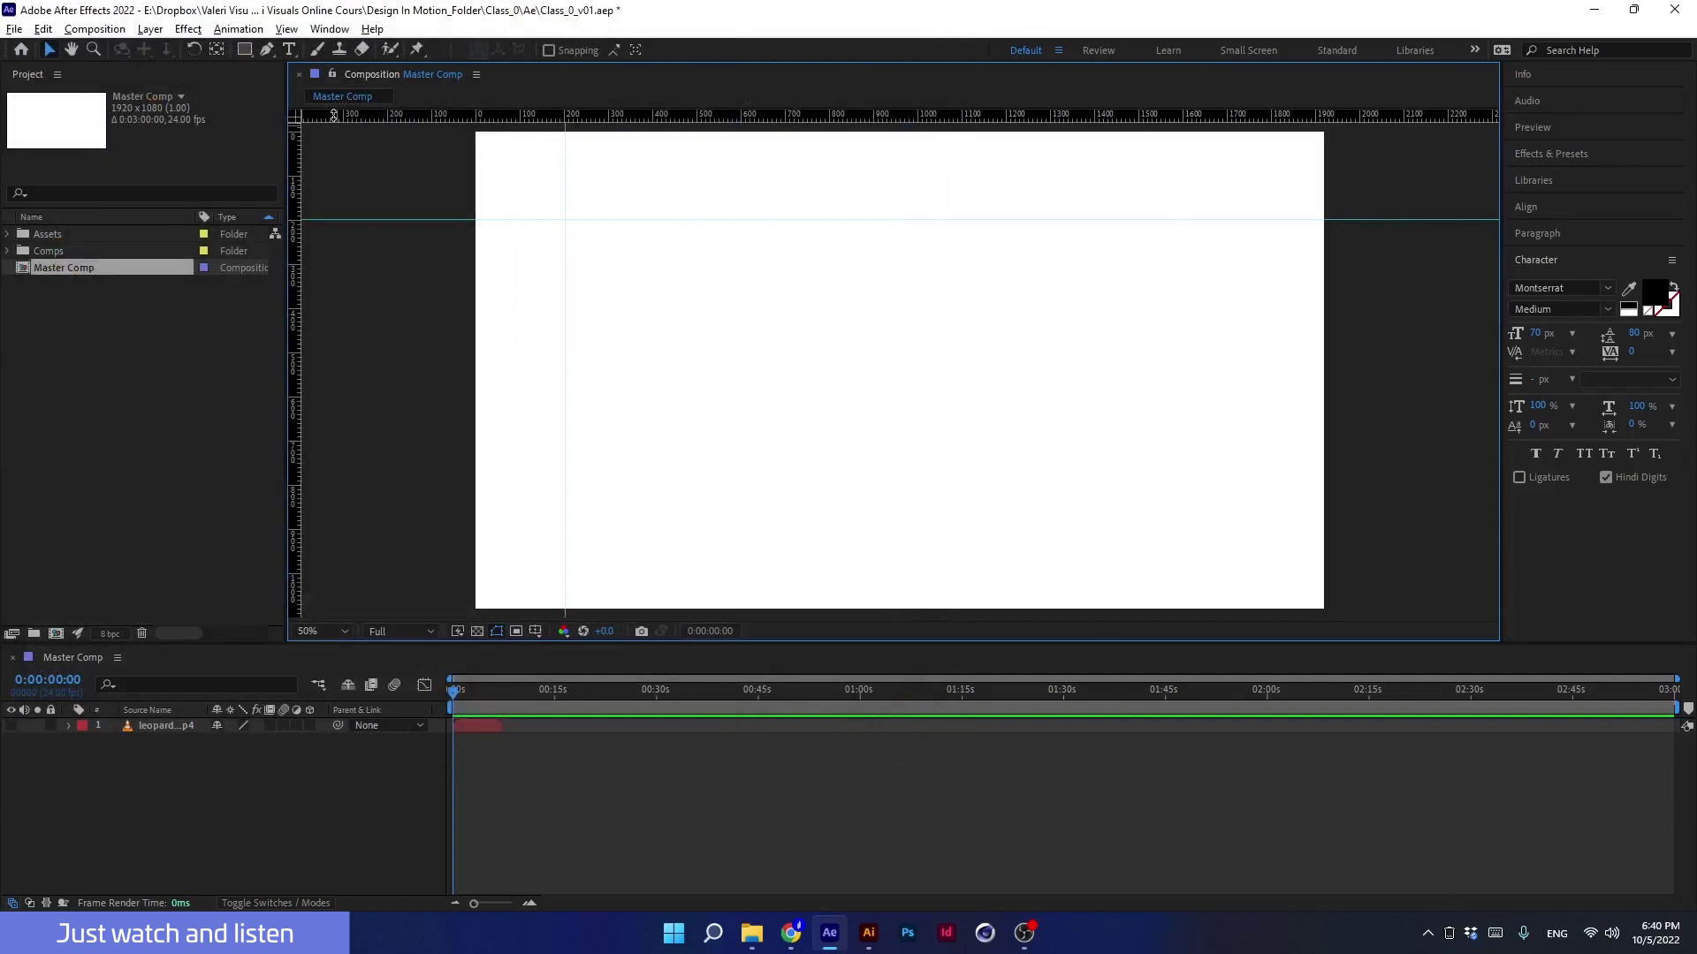
left_click(286, 29)
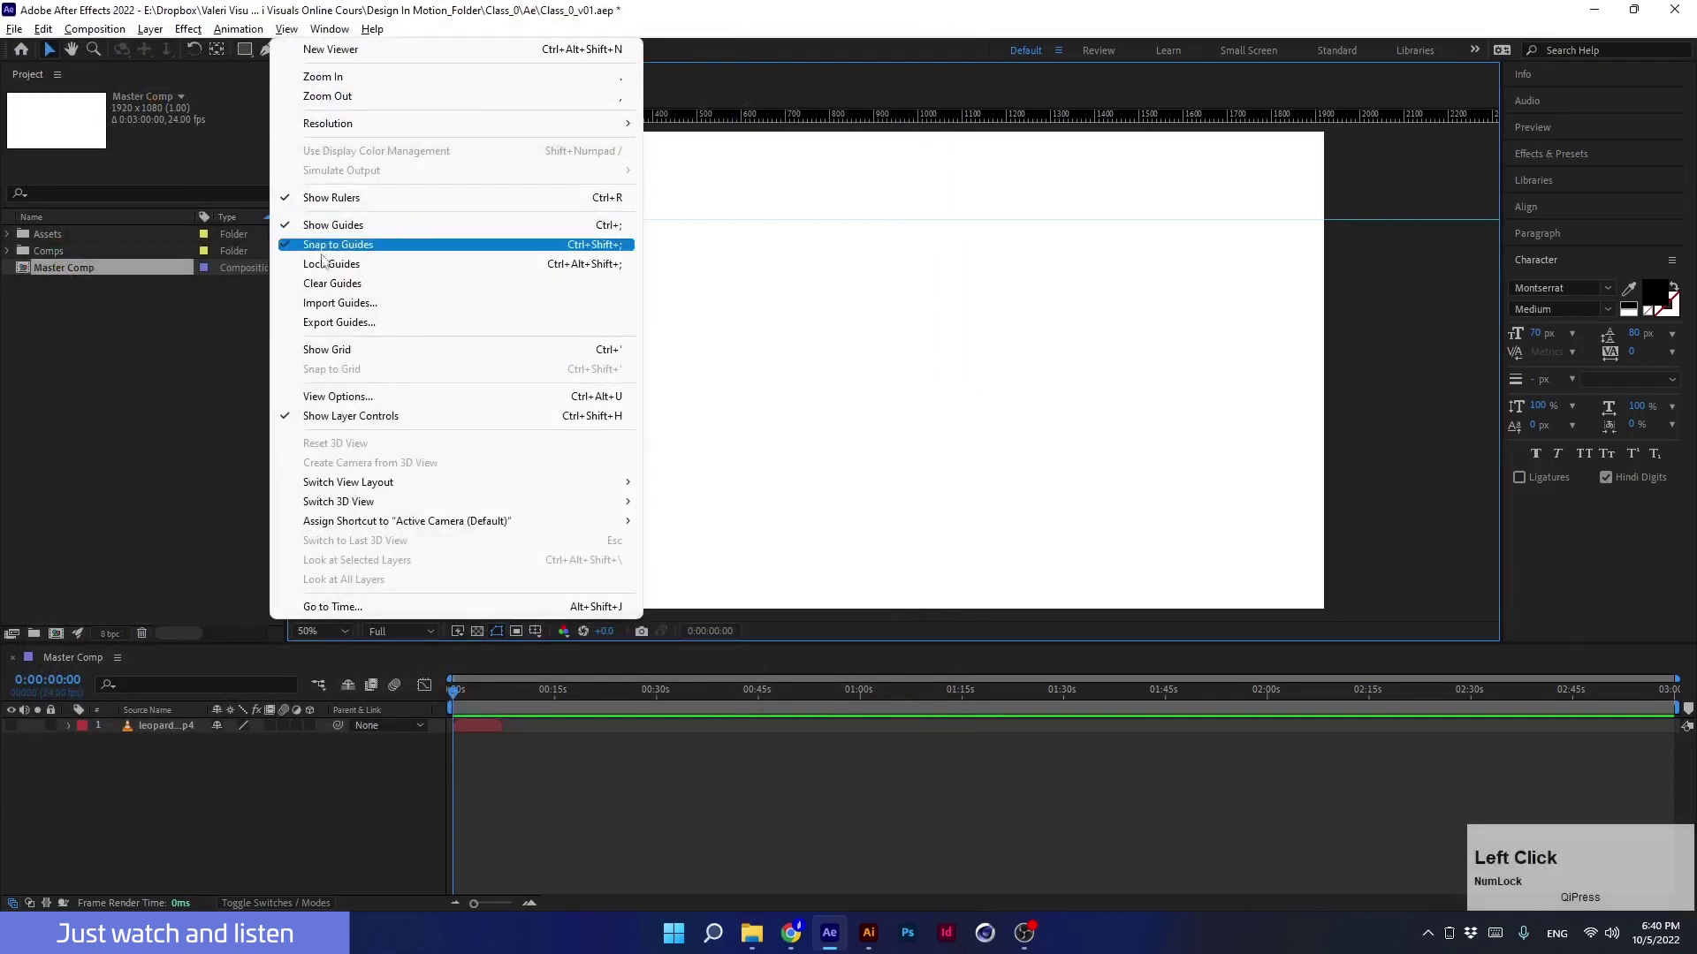
Clear guides, hide rulers, import the Class__0.guides template, then clear the imported guides again.
left_click(307, 284)
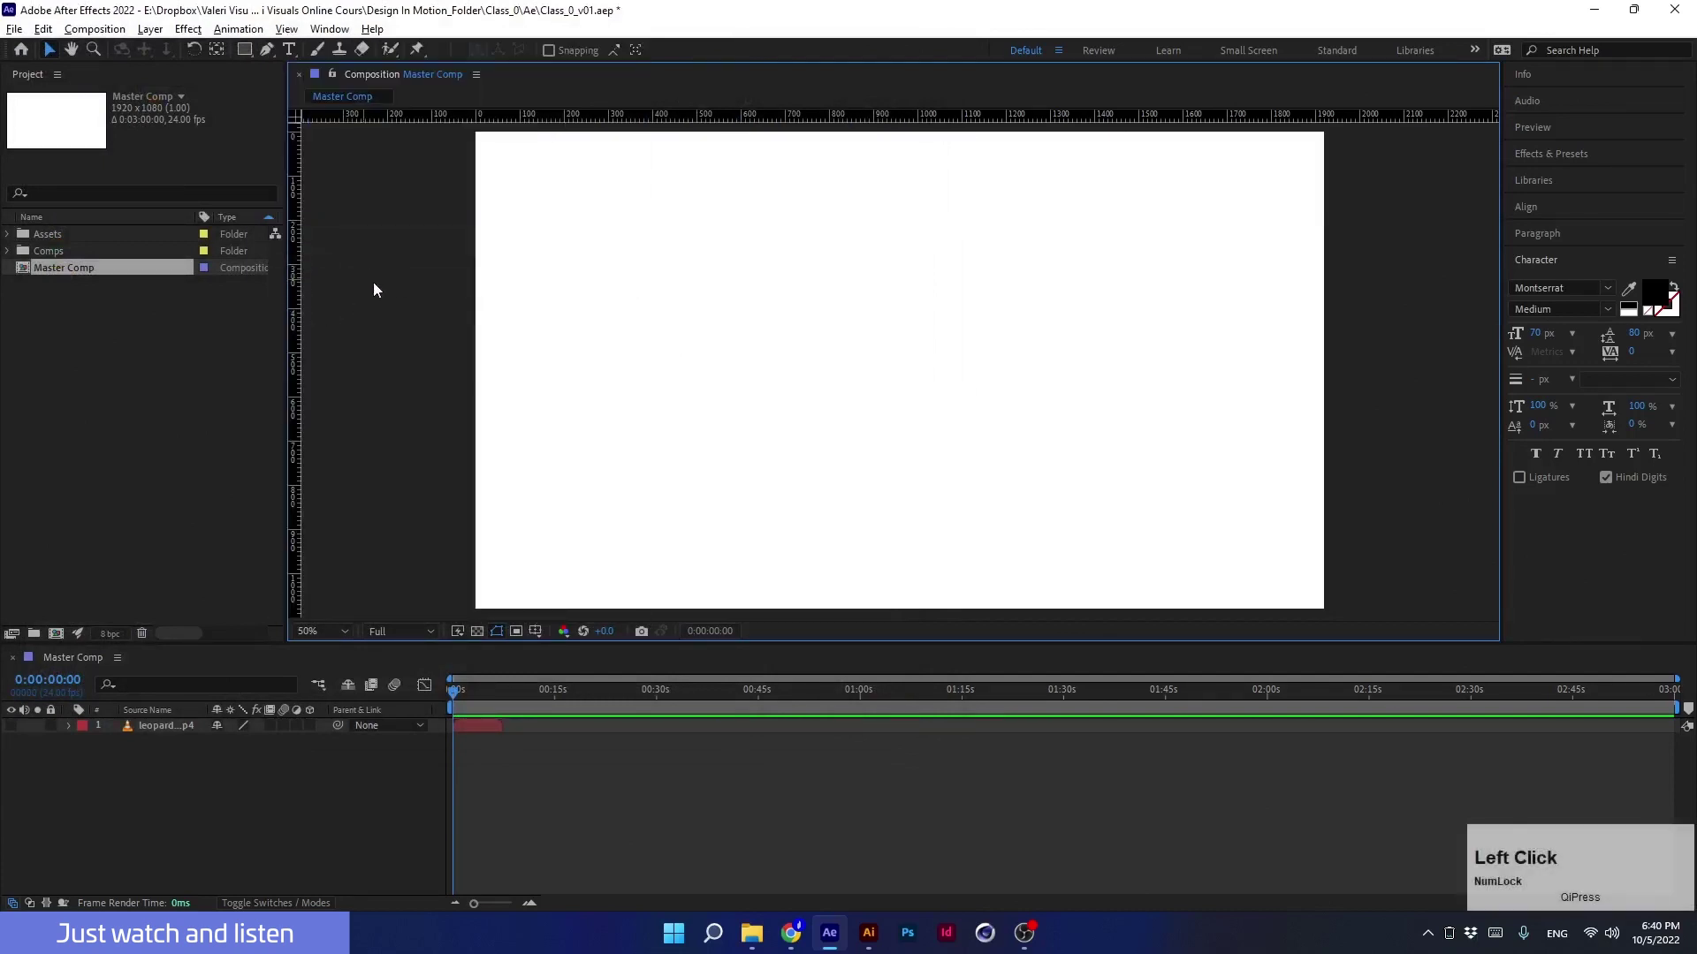
key("ctrl+r")
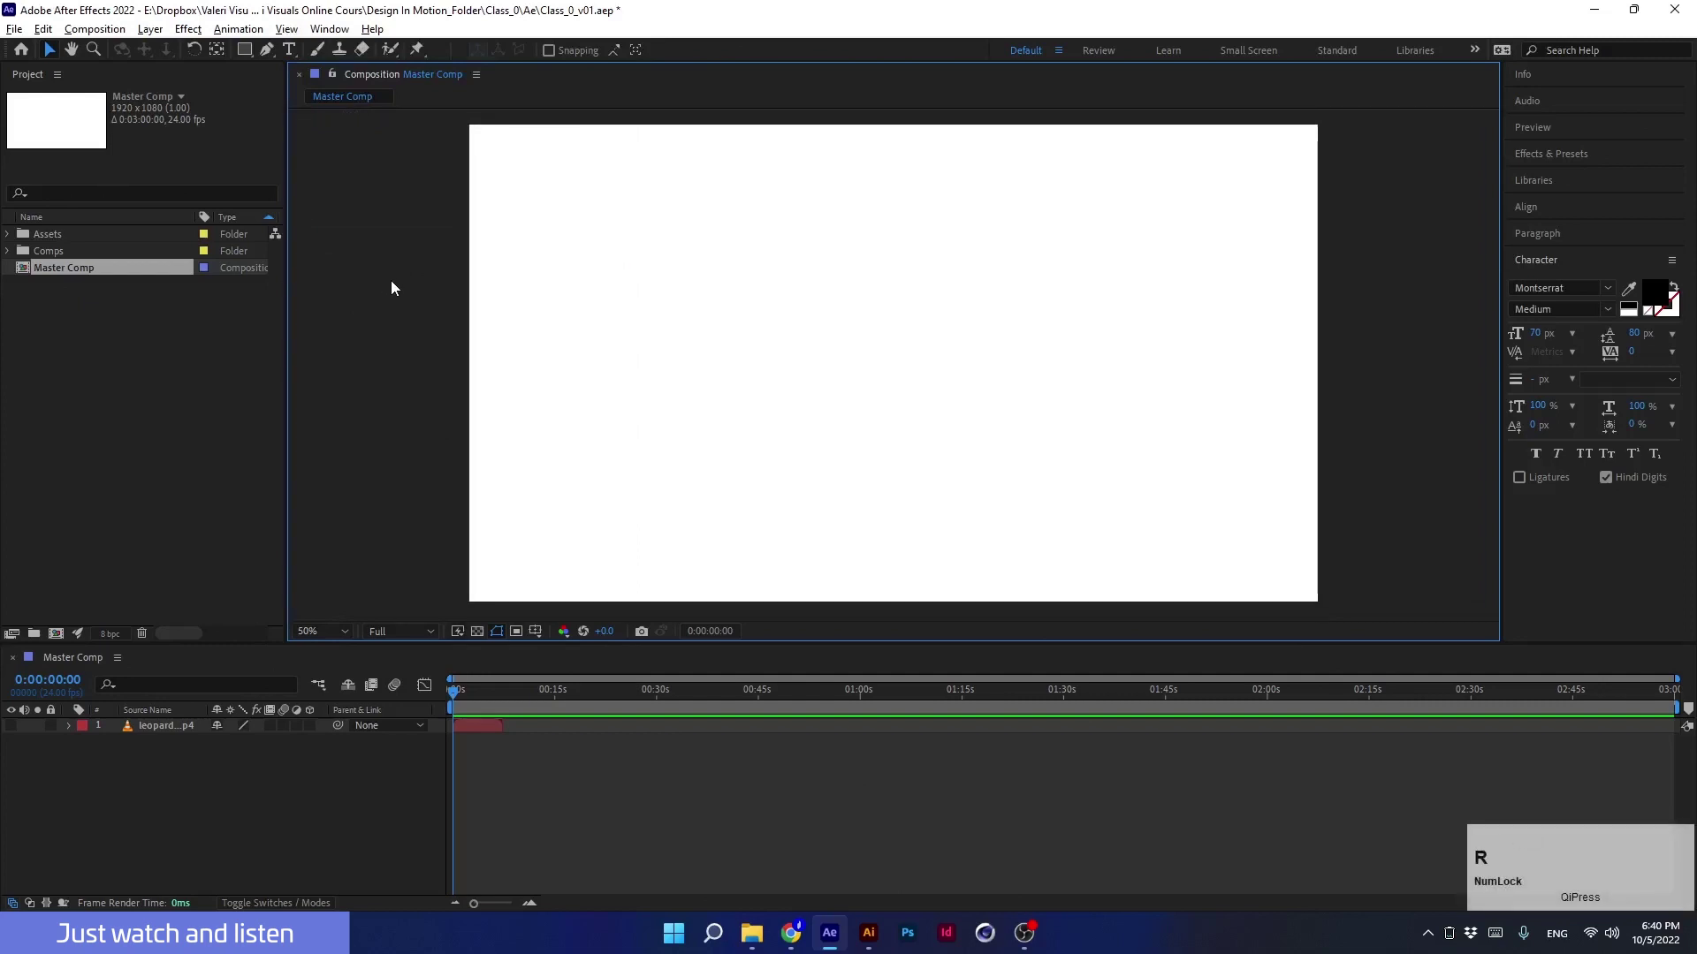
left_click(287, 30)
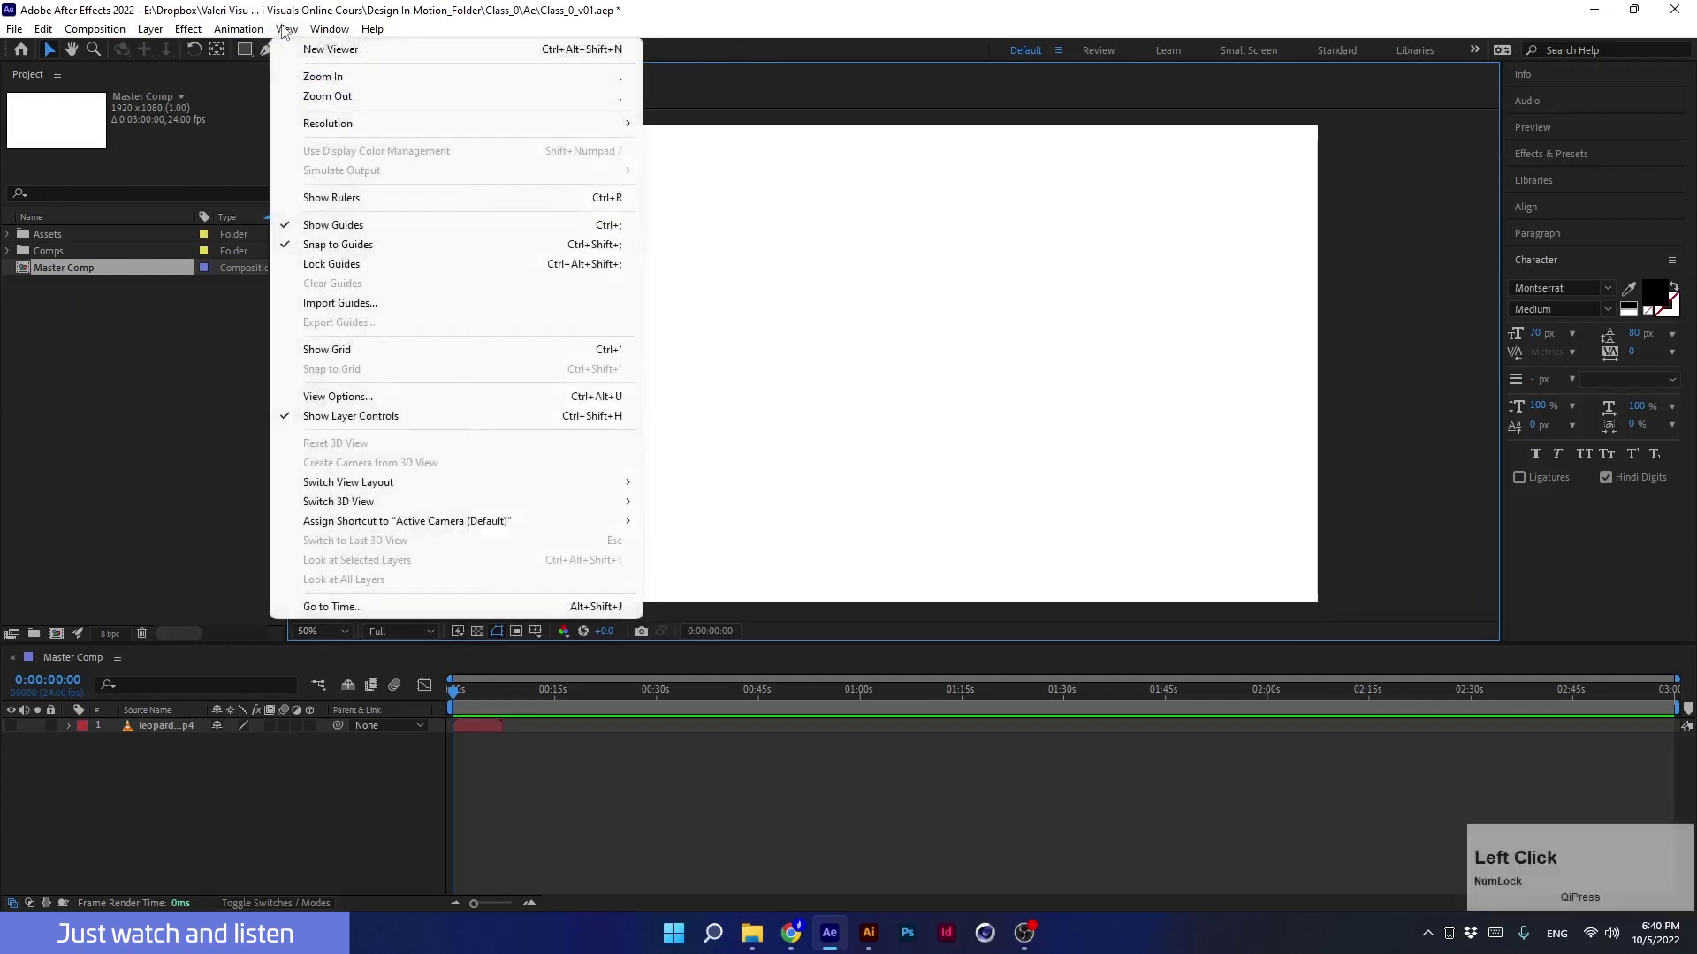
left_click(336, 303)
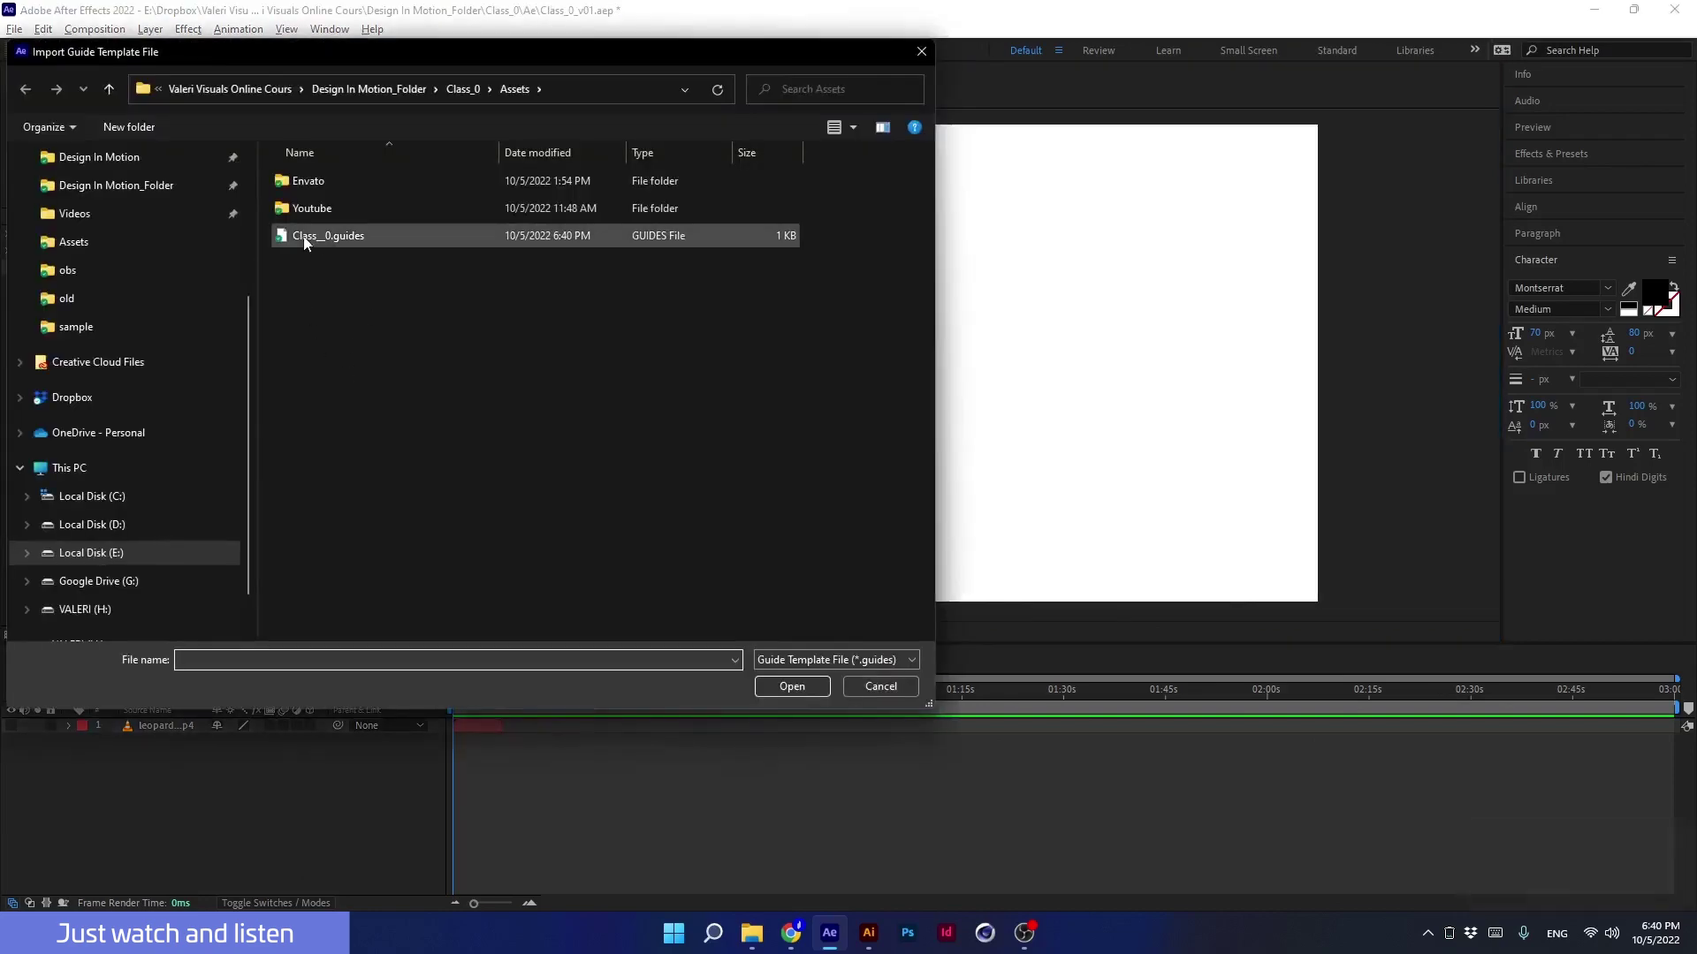
left_click(354, 236)
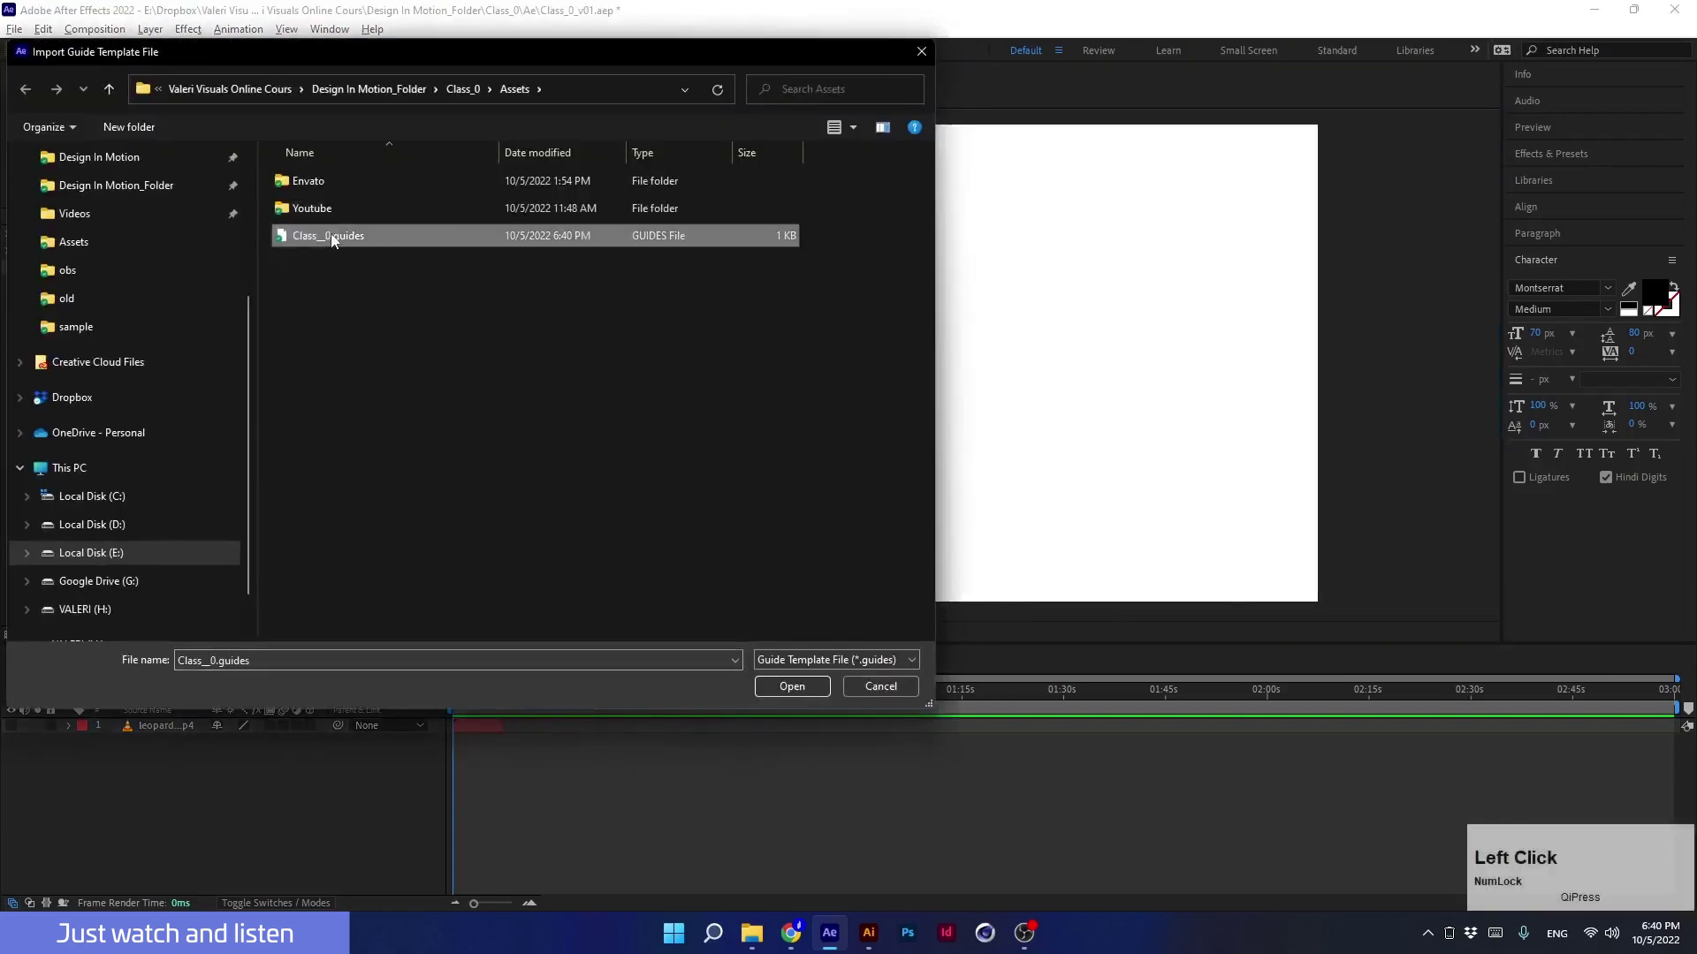
left_click(793, 688)
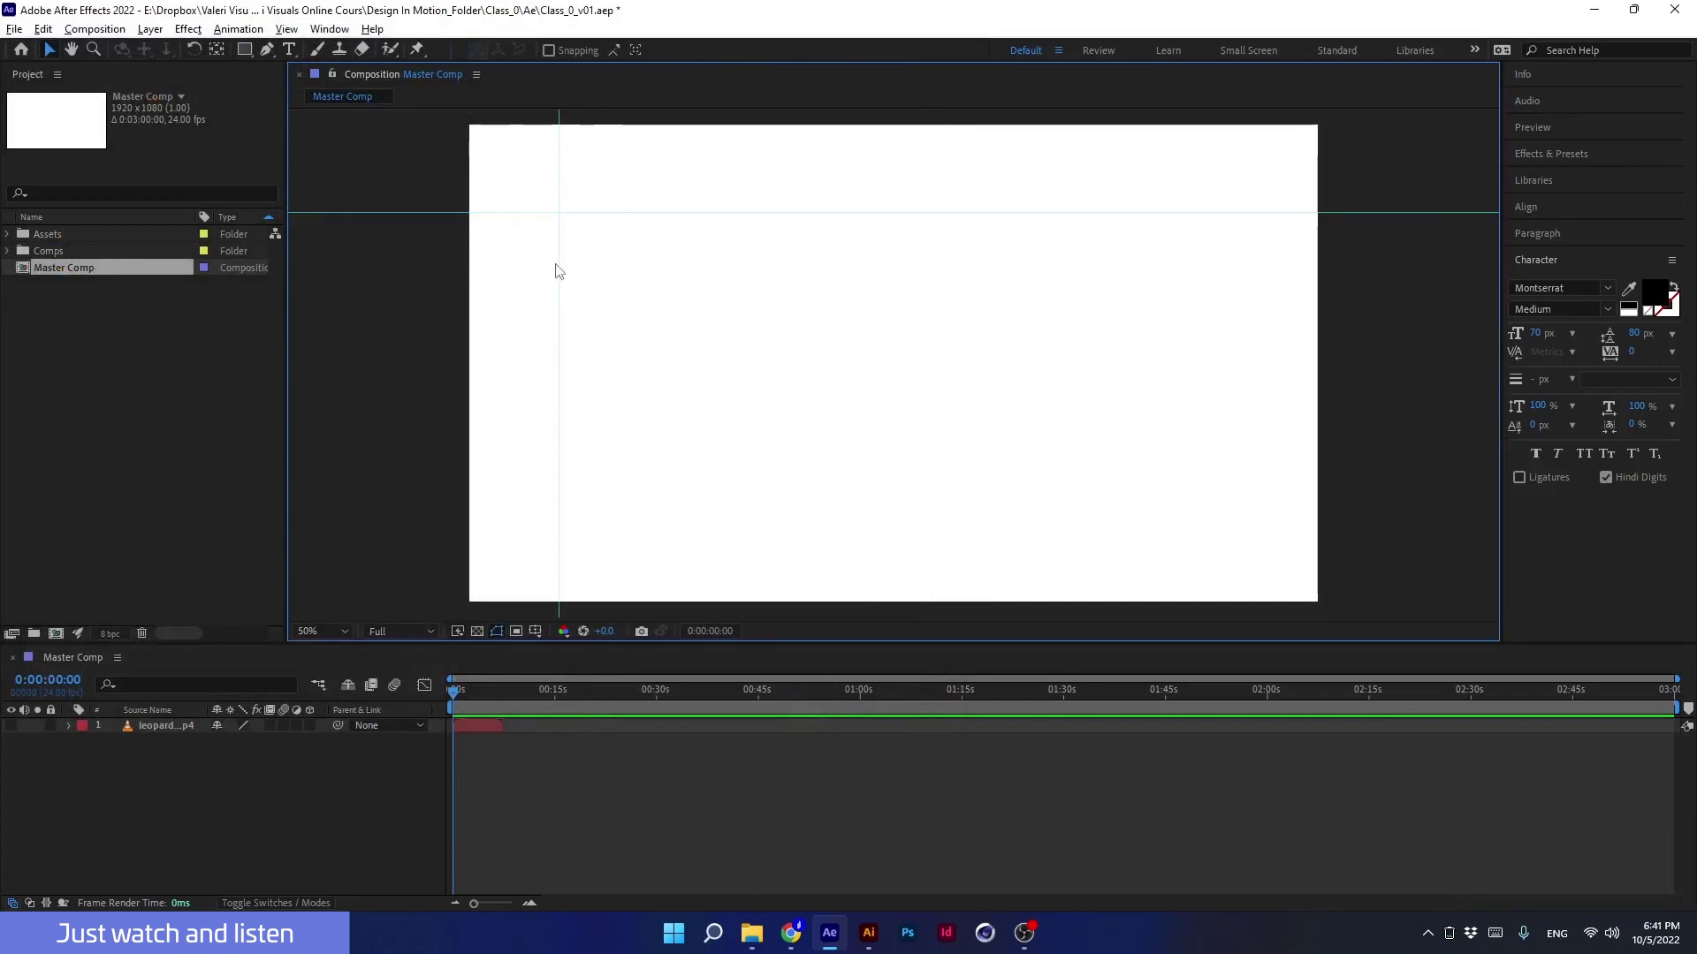
left_click(286, 29)
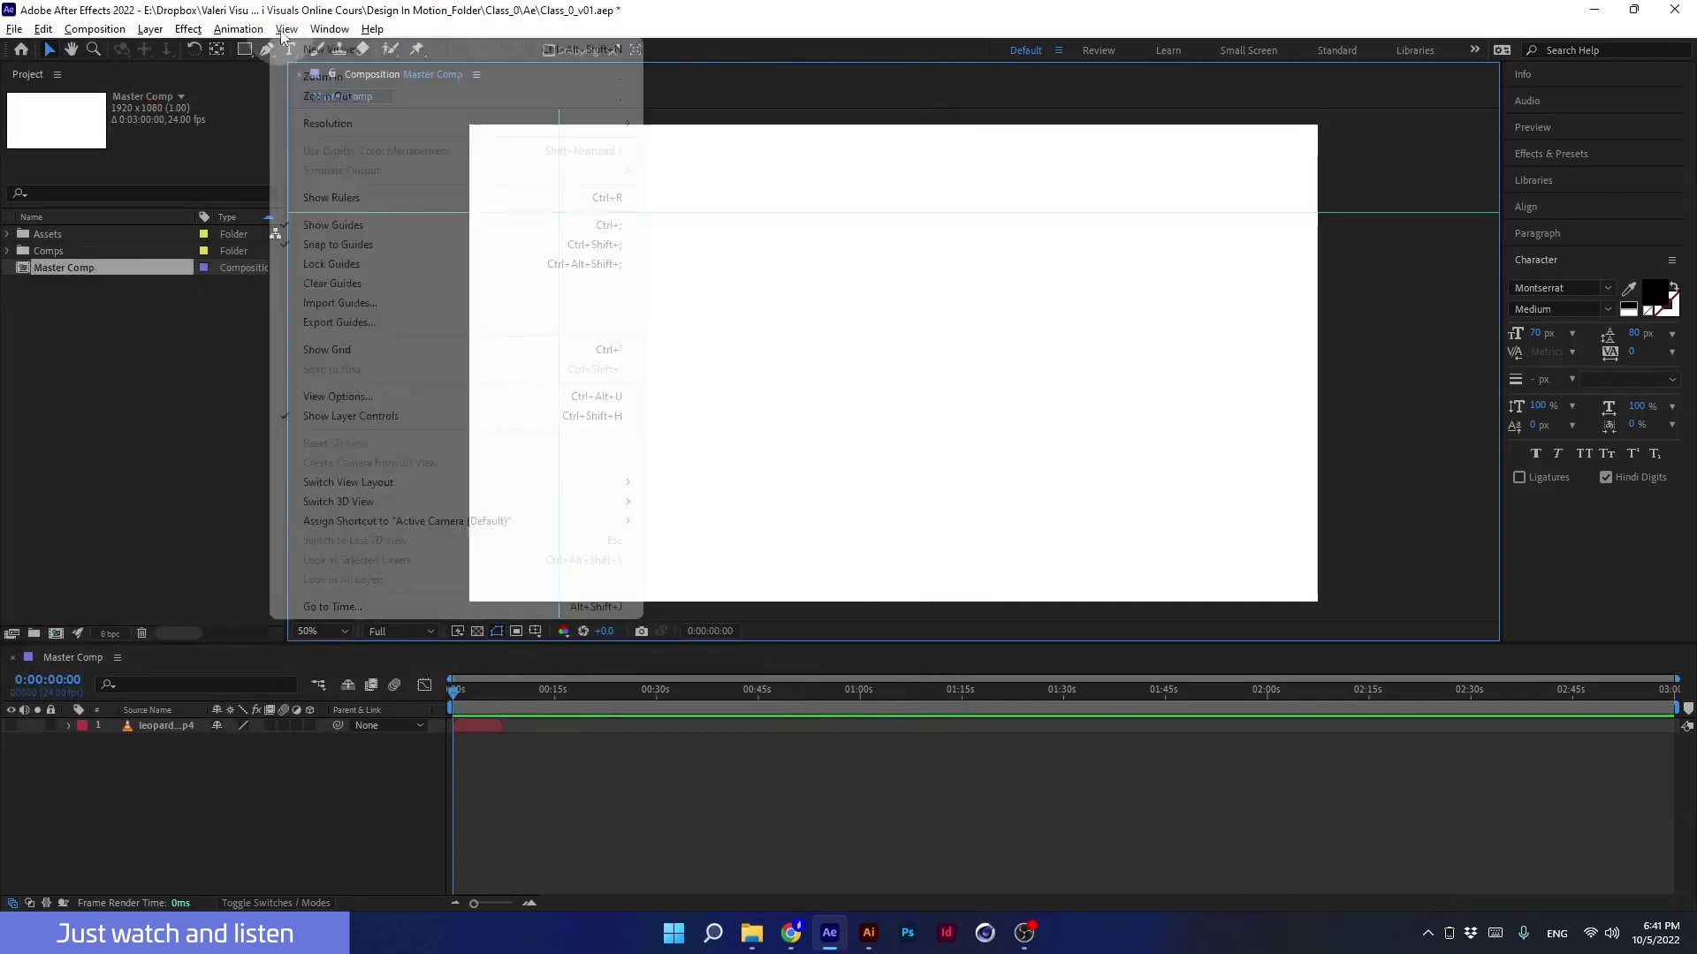
left_click(324, 285)
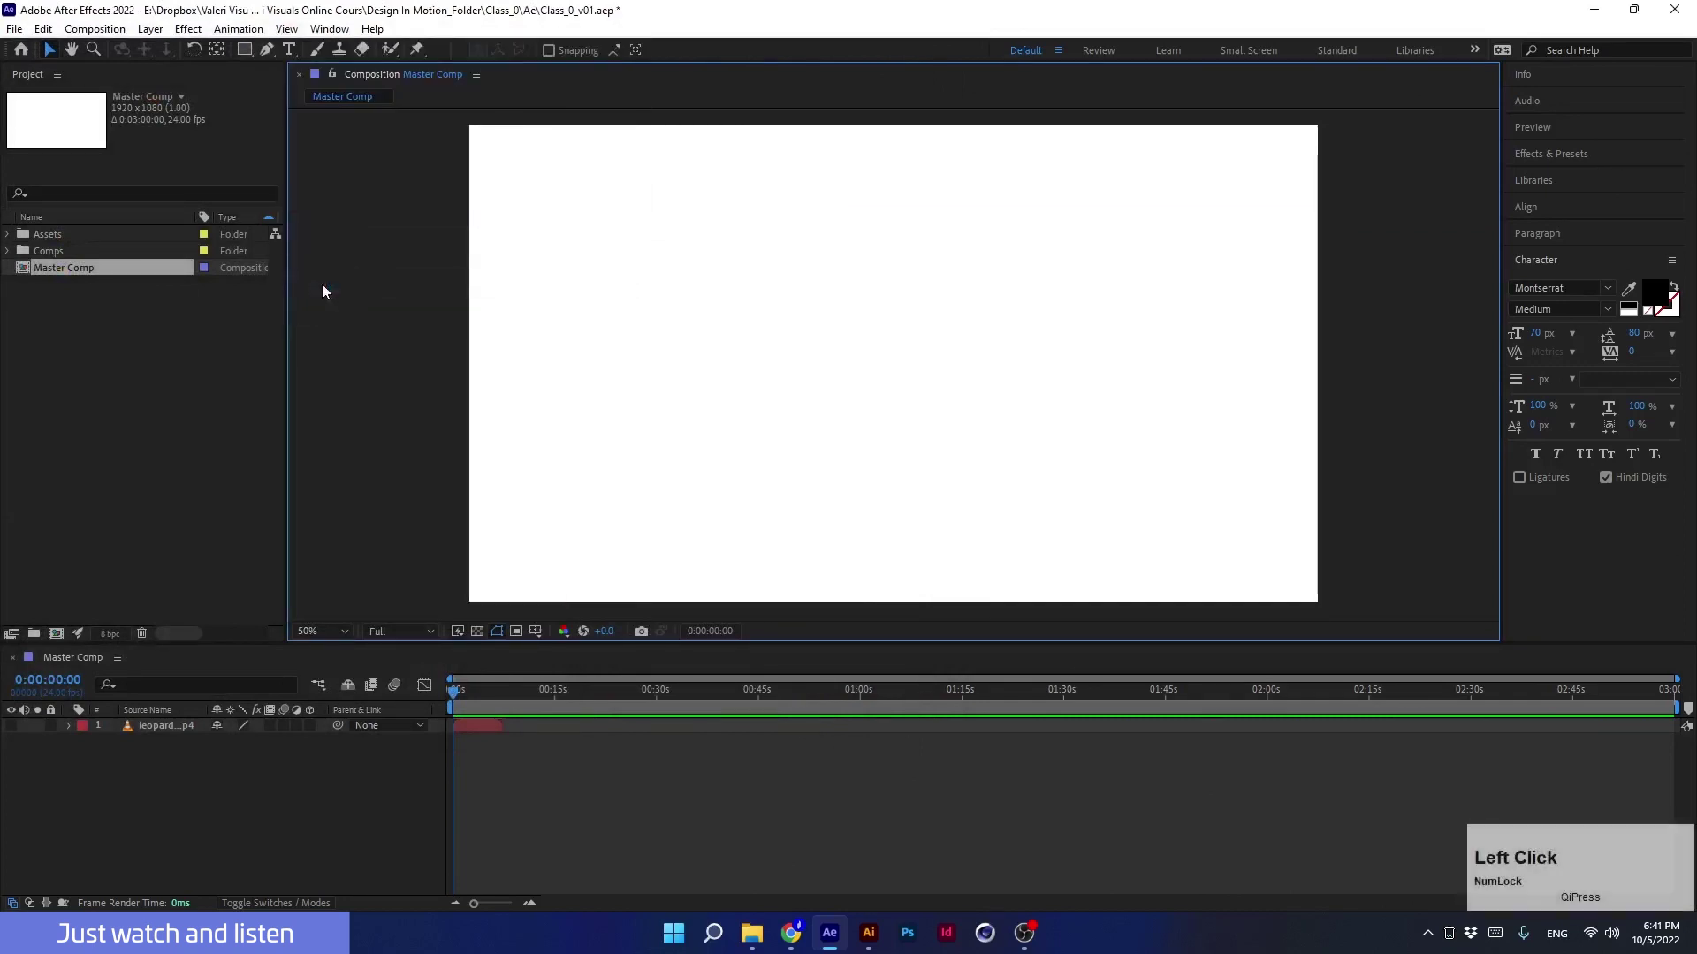
Check Class_0 > Assets in File Explorer for the saved guides file, then minimize Explorer.
left_click(751, 933)
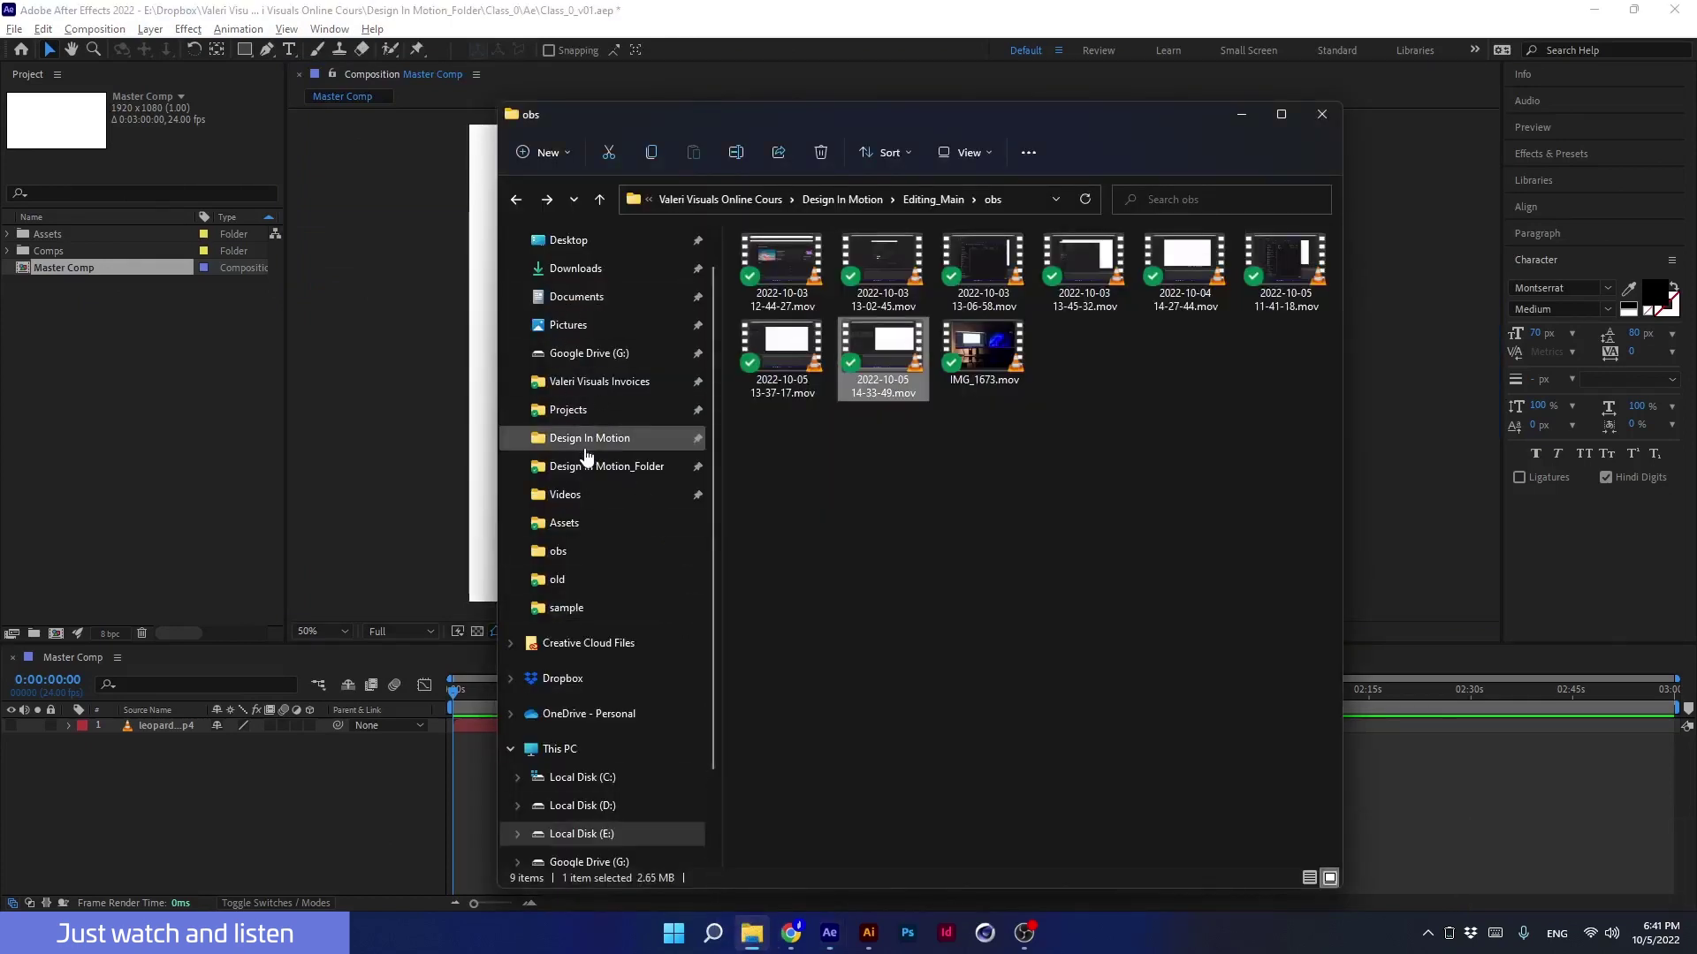
left_click(610, 466)
double_click(768, 264)
left_click(781, 322)
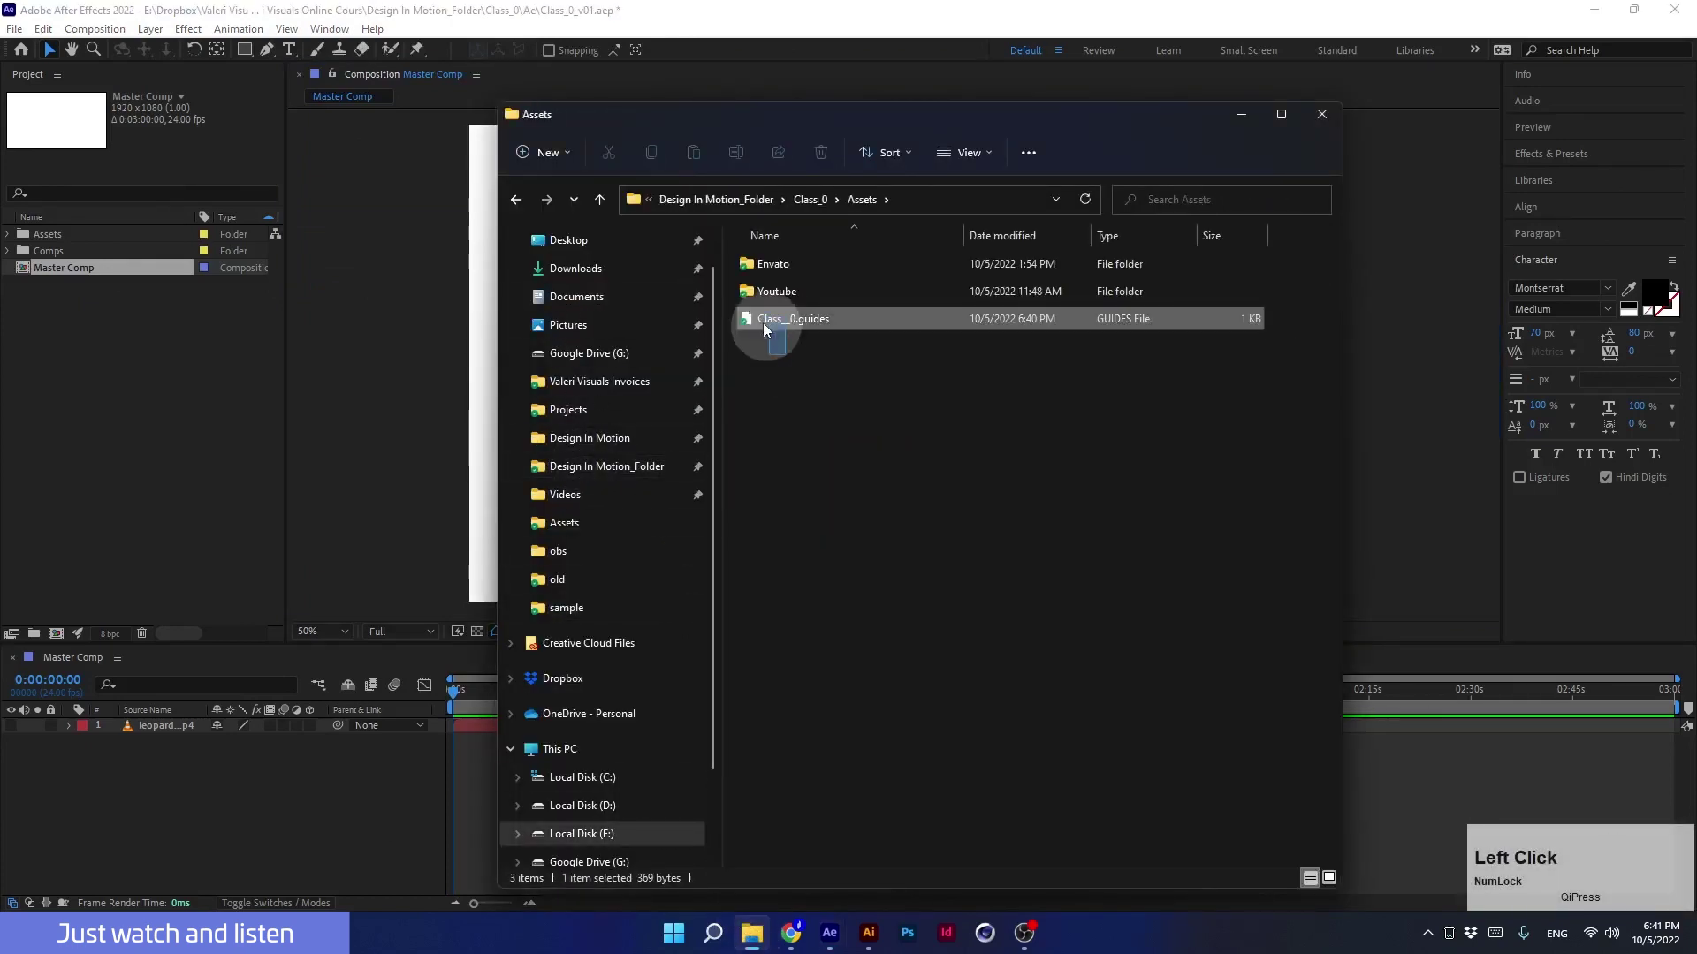
key("Delete")
left_click(1242, 114)
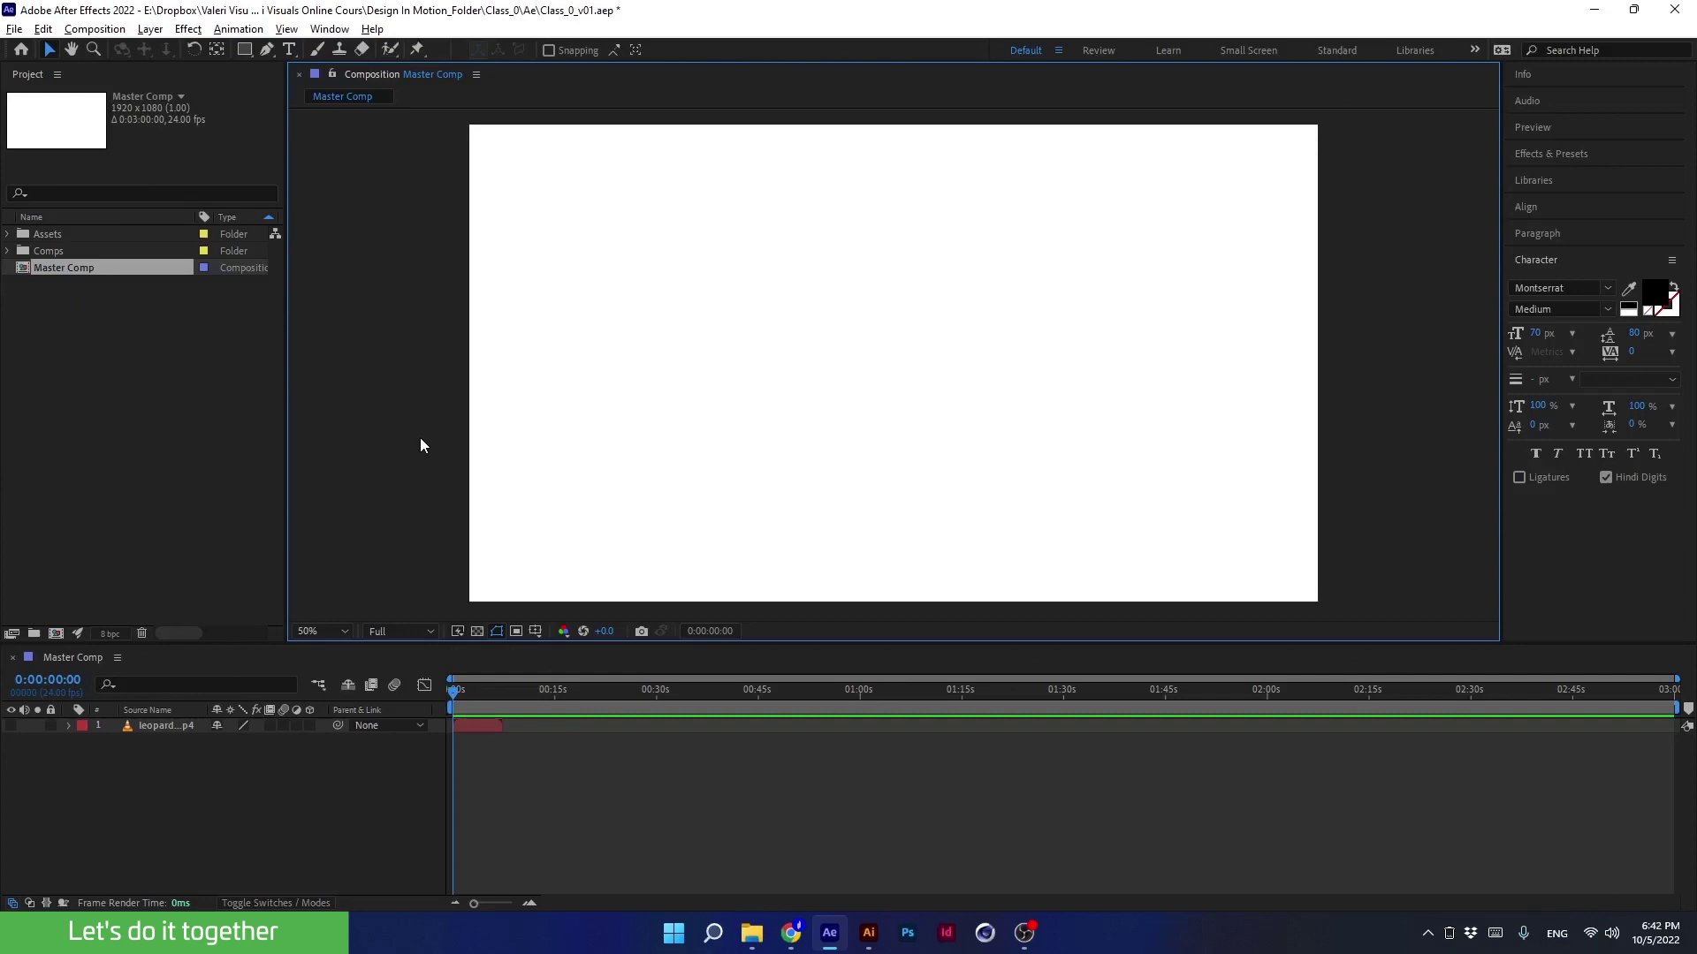
key("apostrophe")
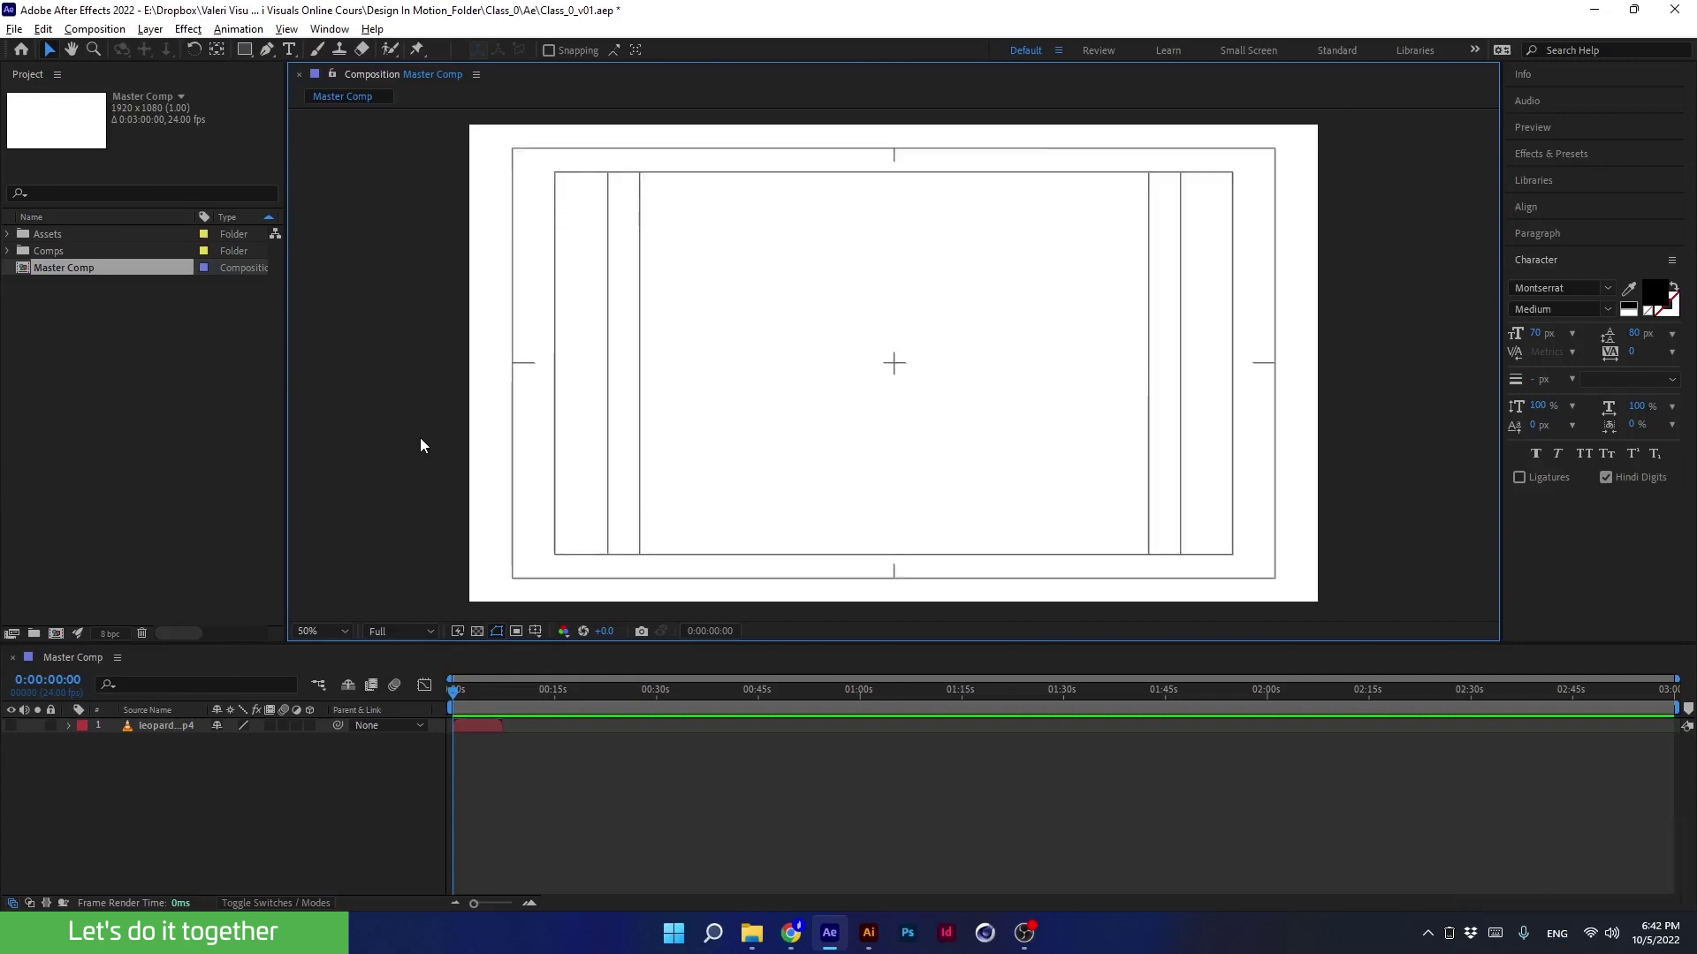
key("apostrophe")
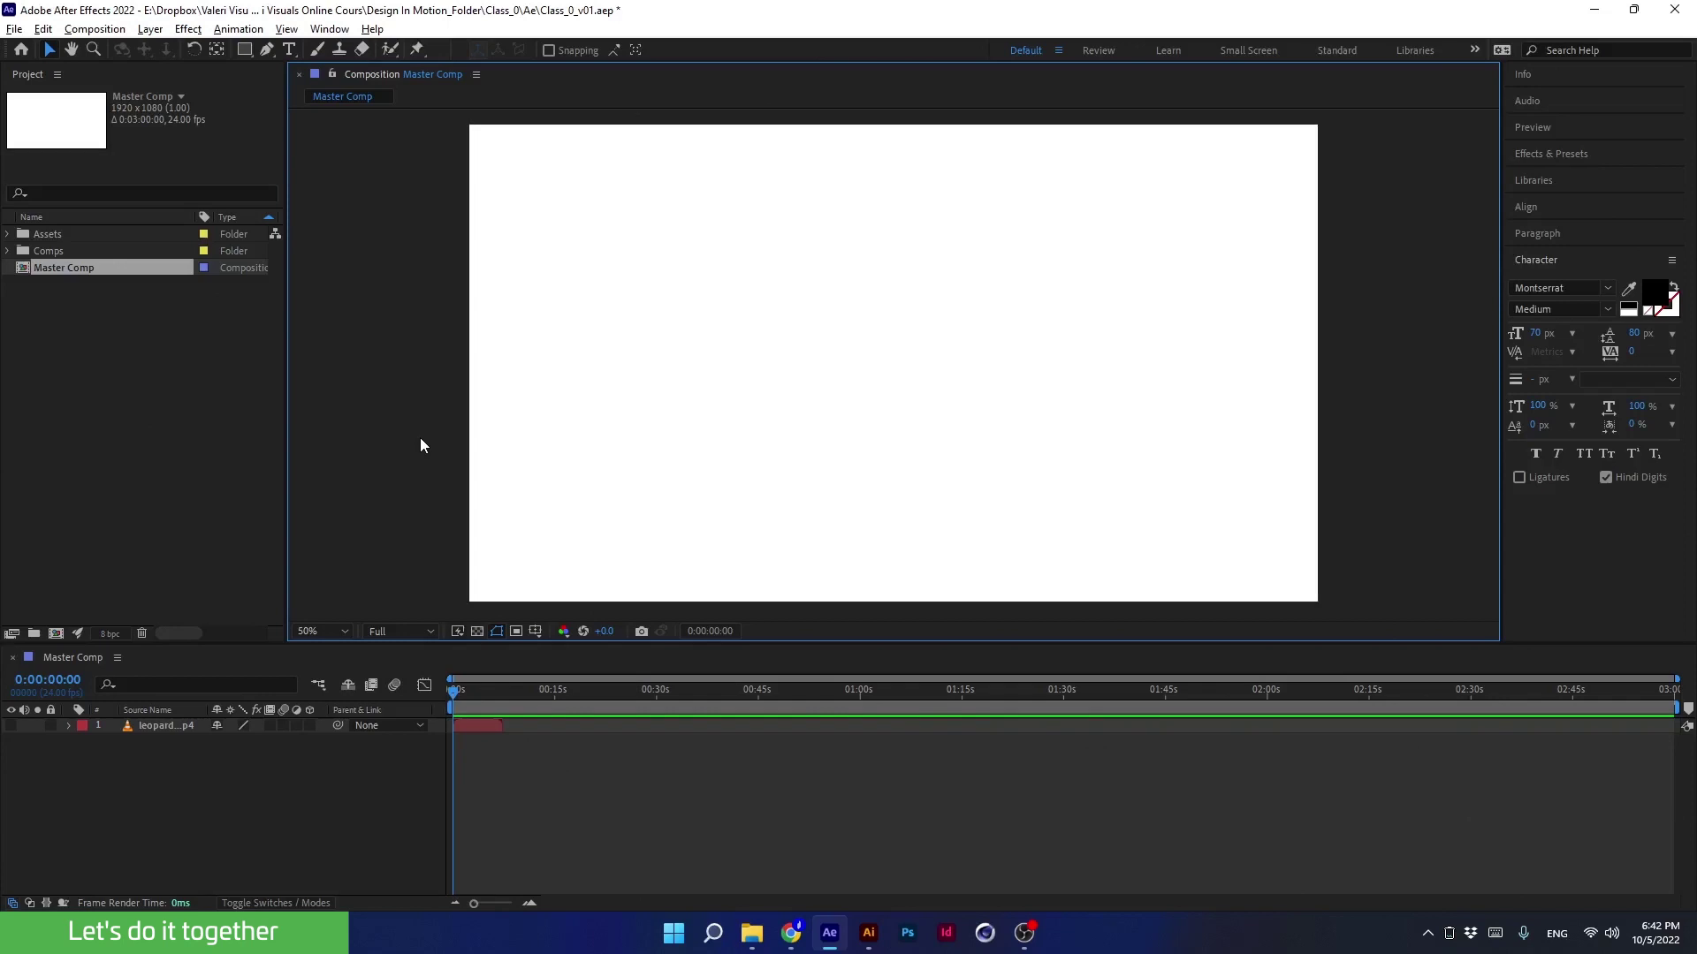
key("ctrl+apostrophe")
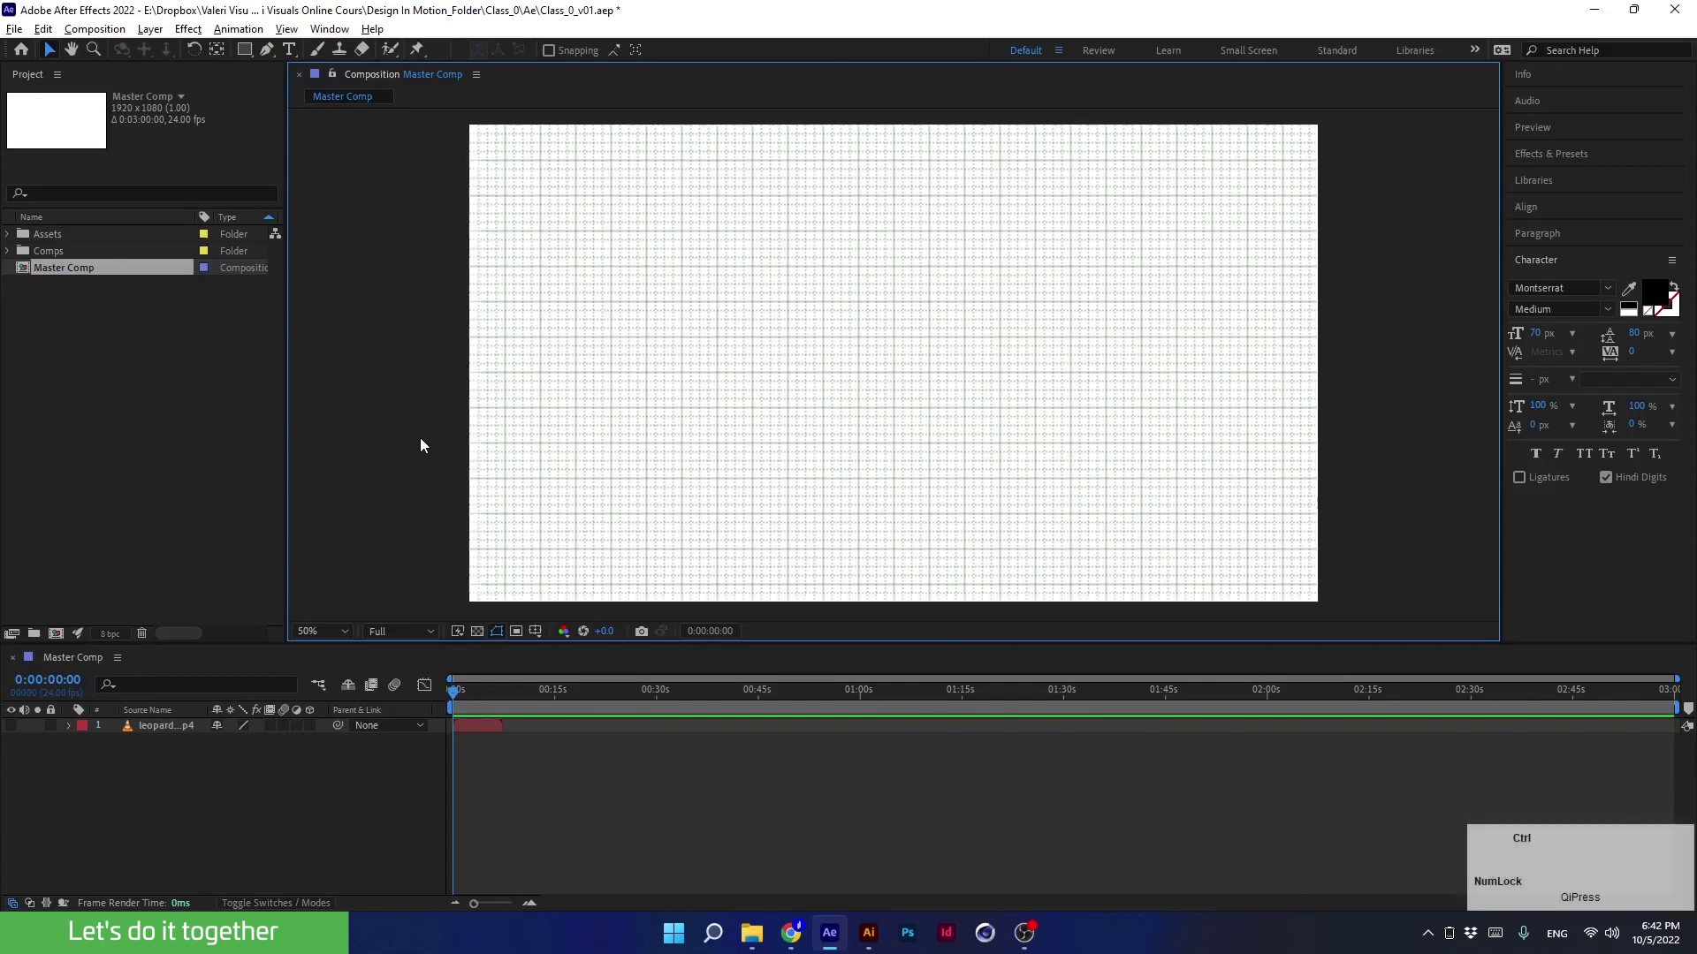
key("ctrl+apostrophe")
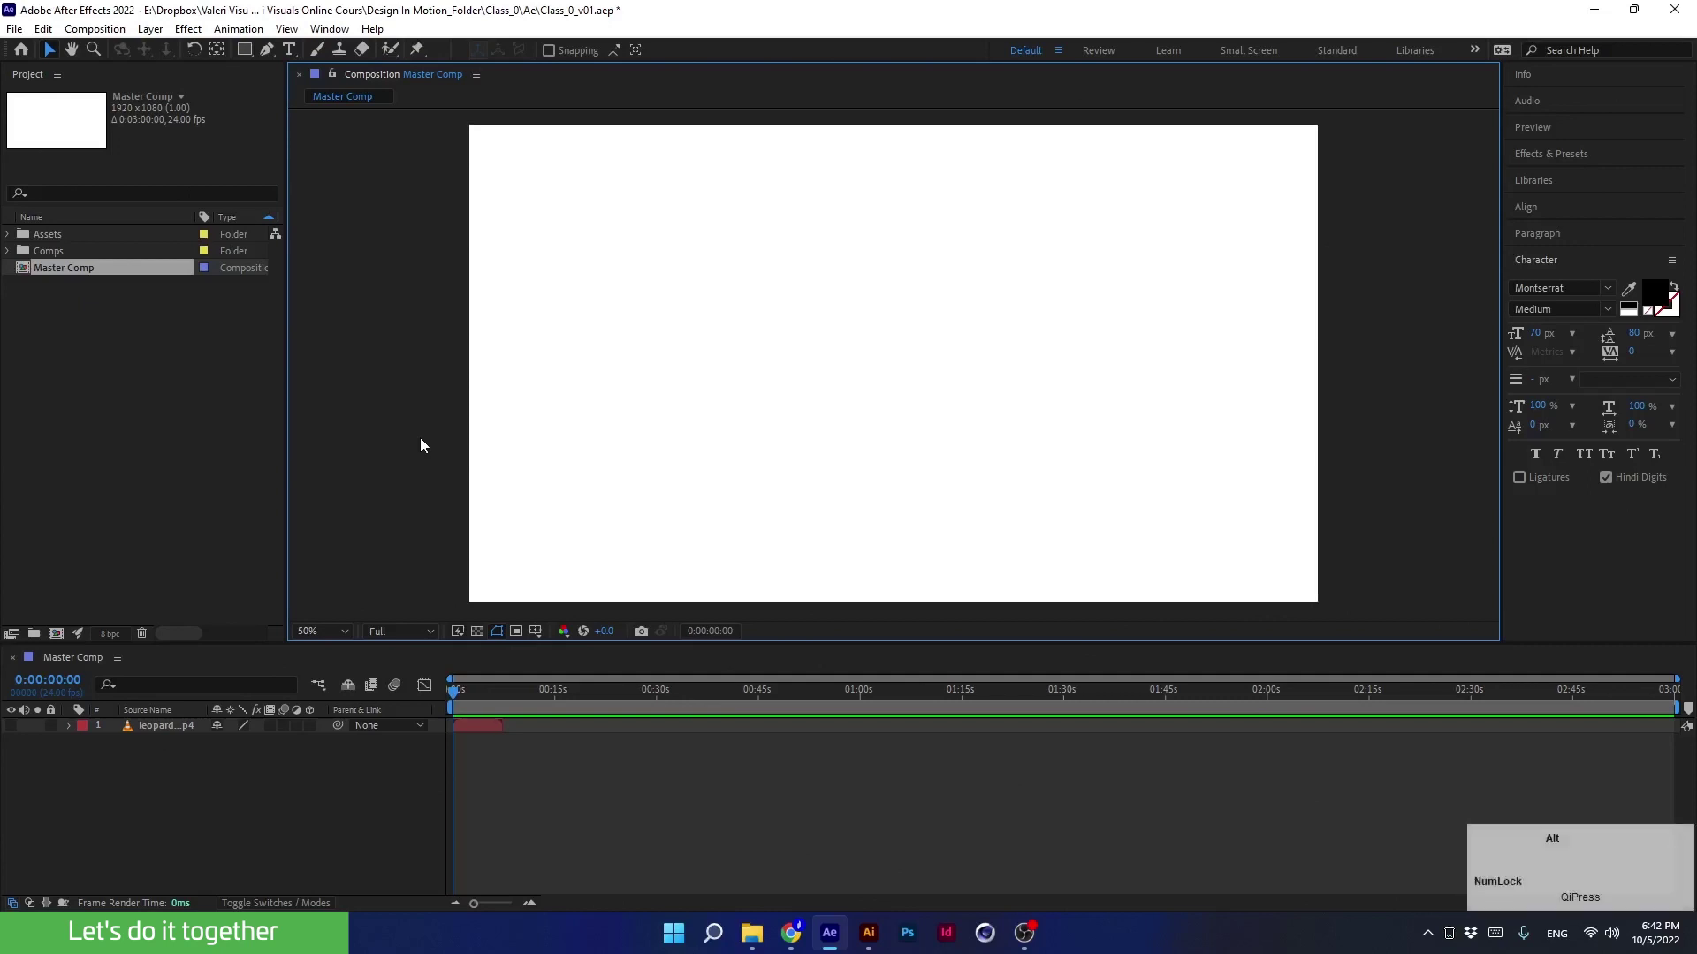
key("ctrl+apostrophe")
key("ctrl+apostrophe")
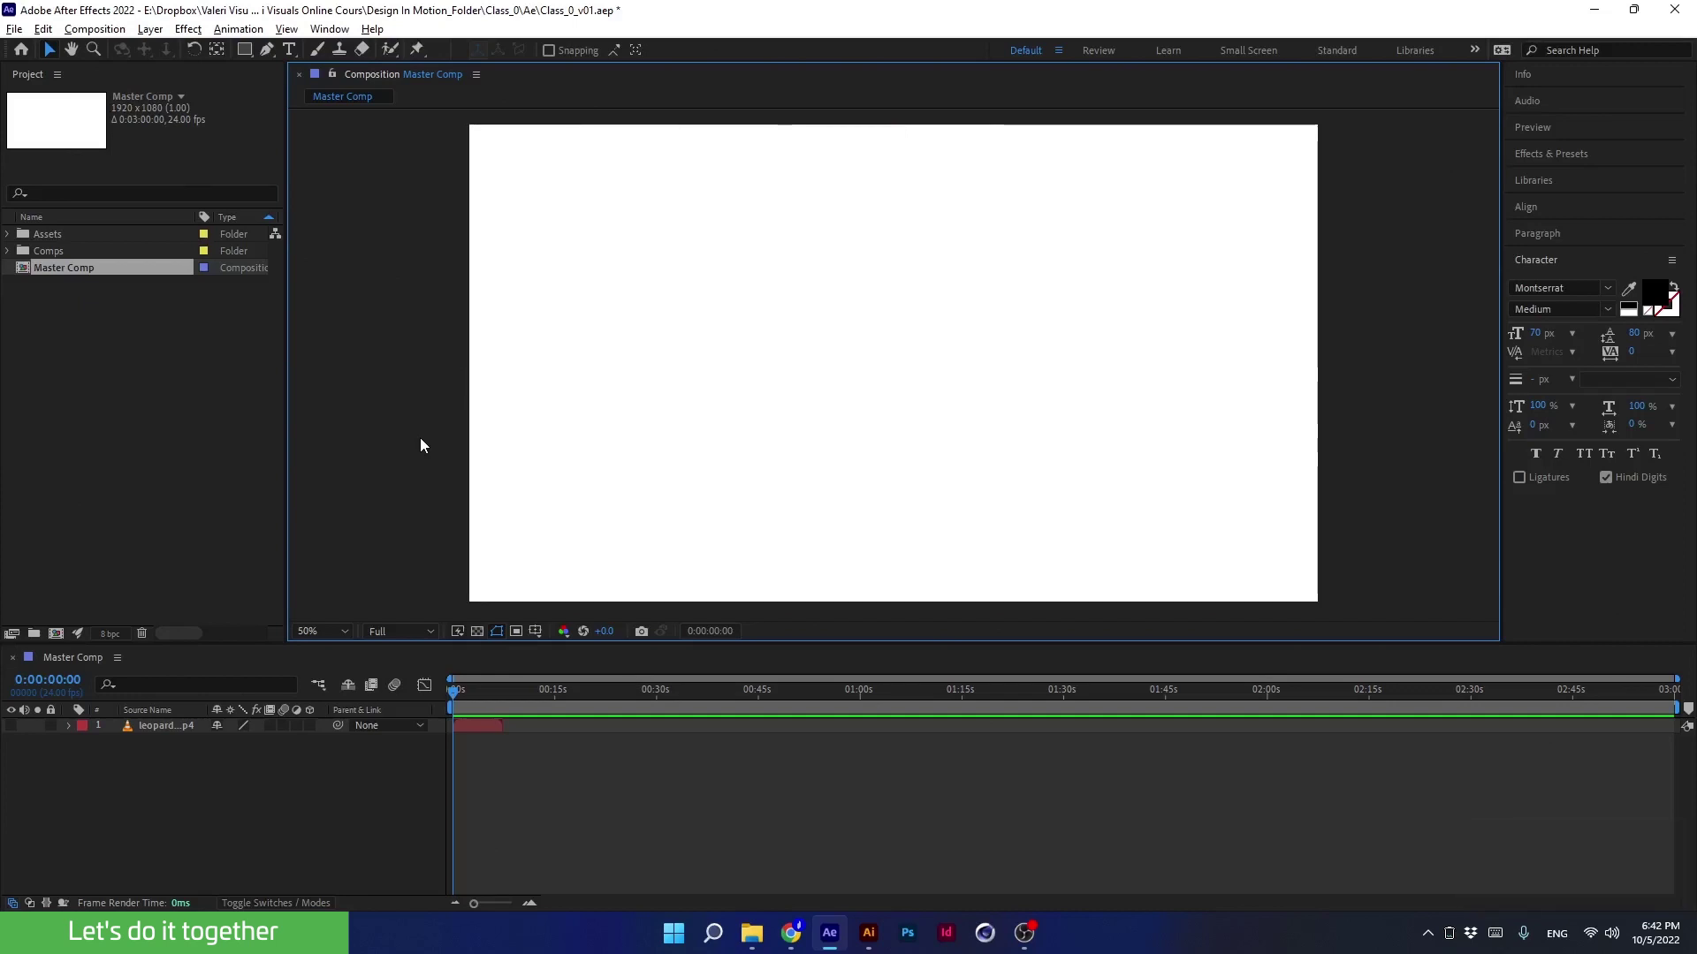
key("ctrl+r")
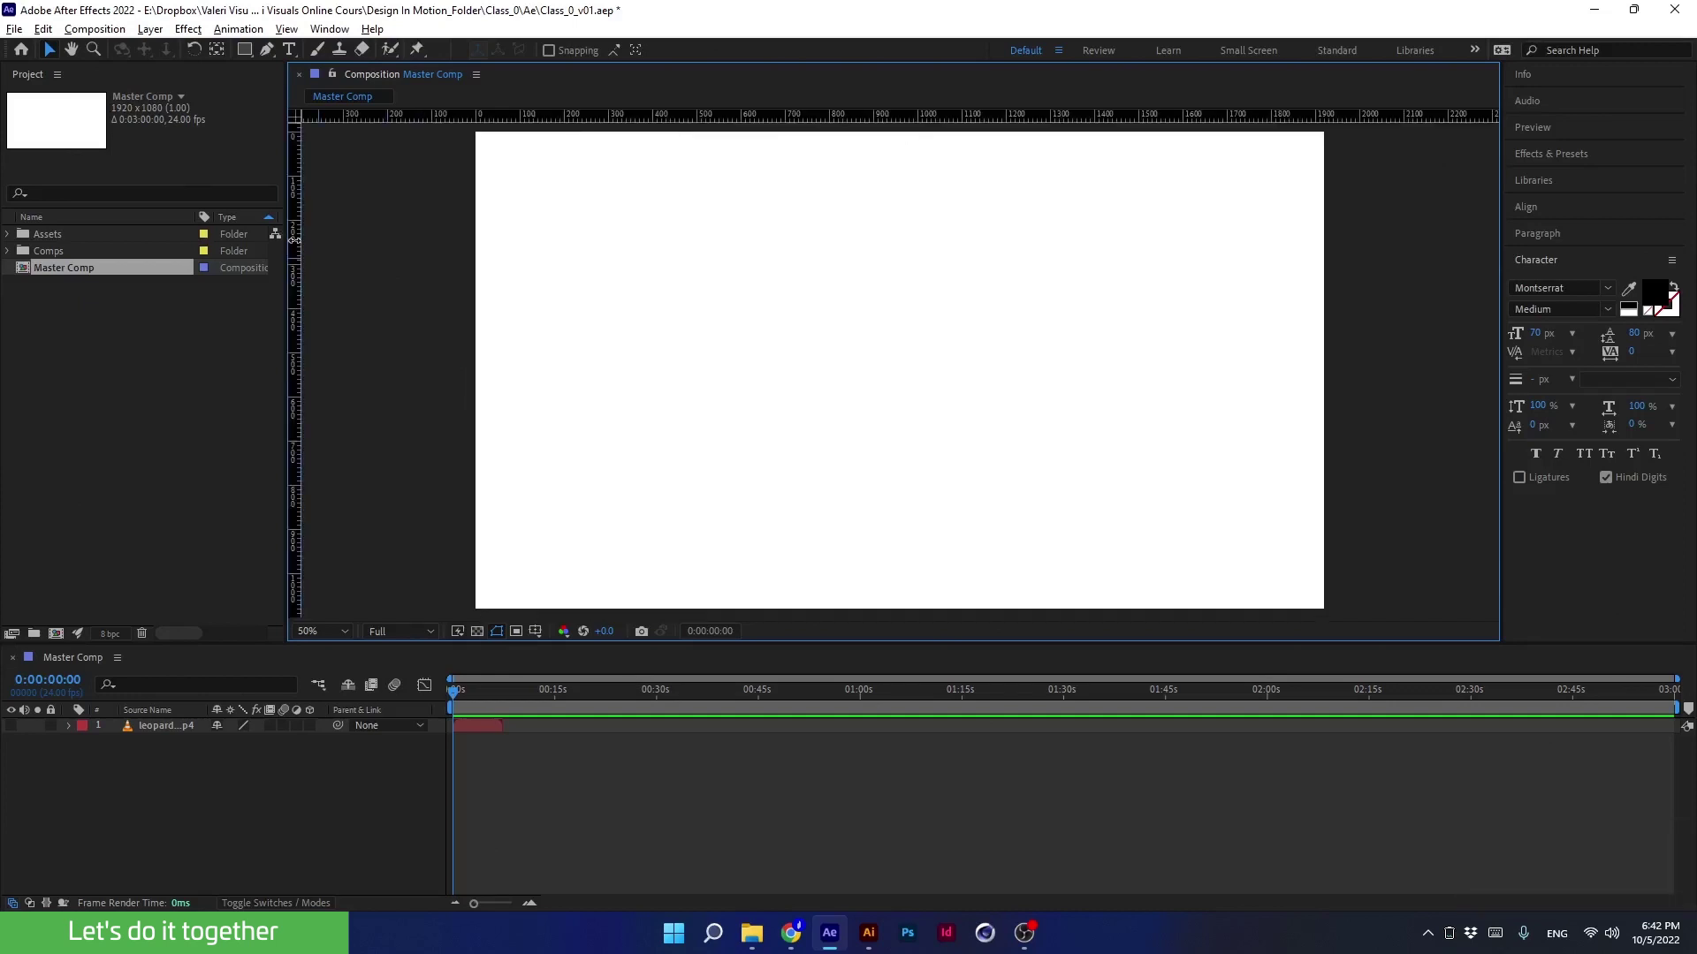
left_click_drag(294, 239, 918, 240)
left_click_drag(891, 115, 917, 354)
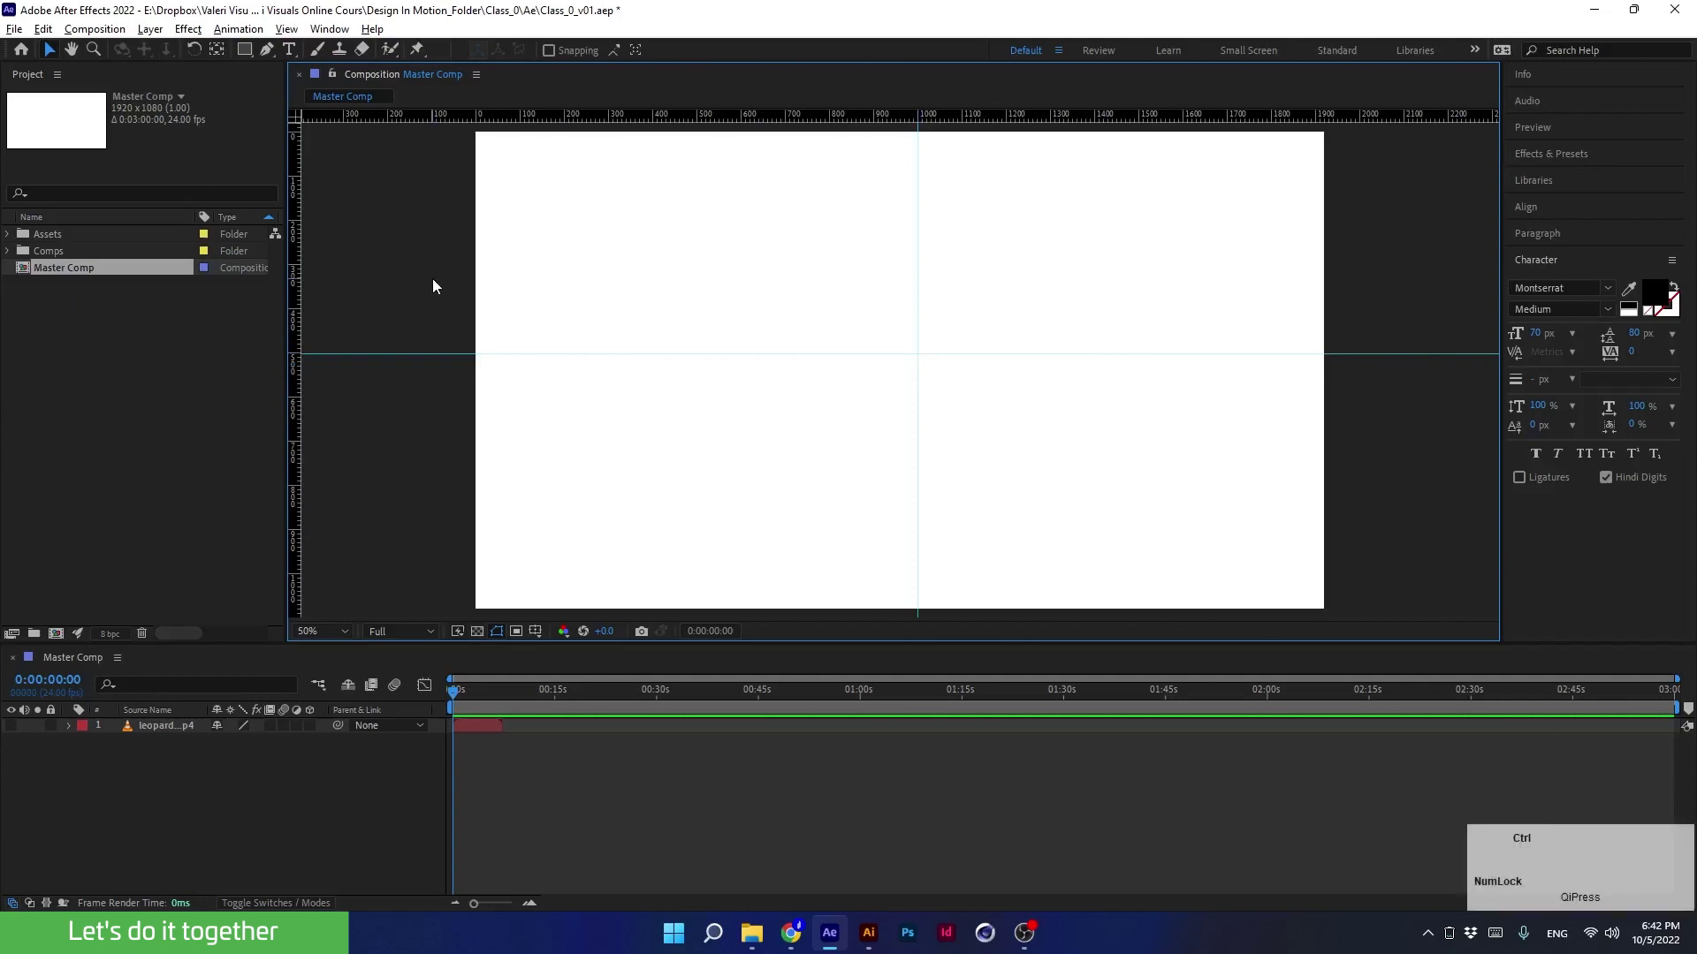
key("ctrl+semicolon")
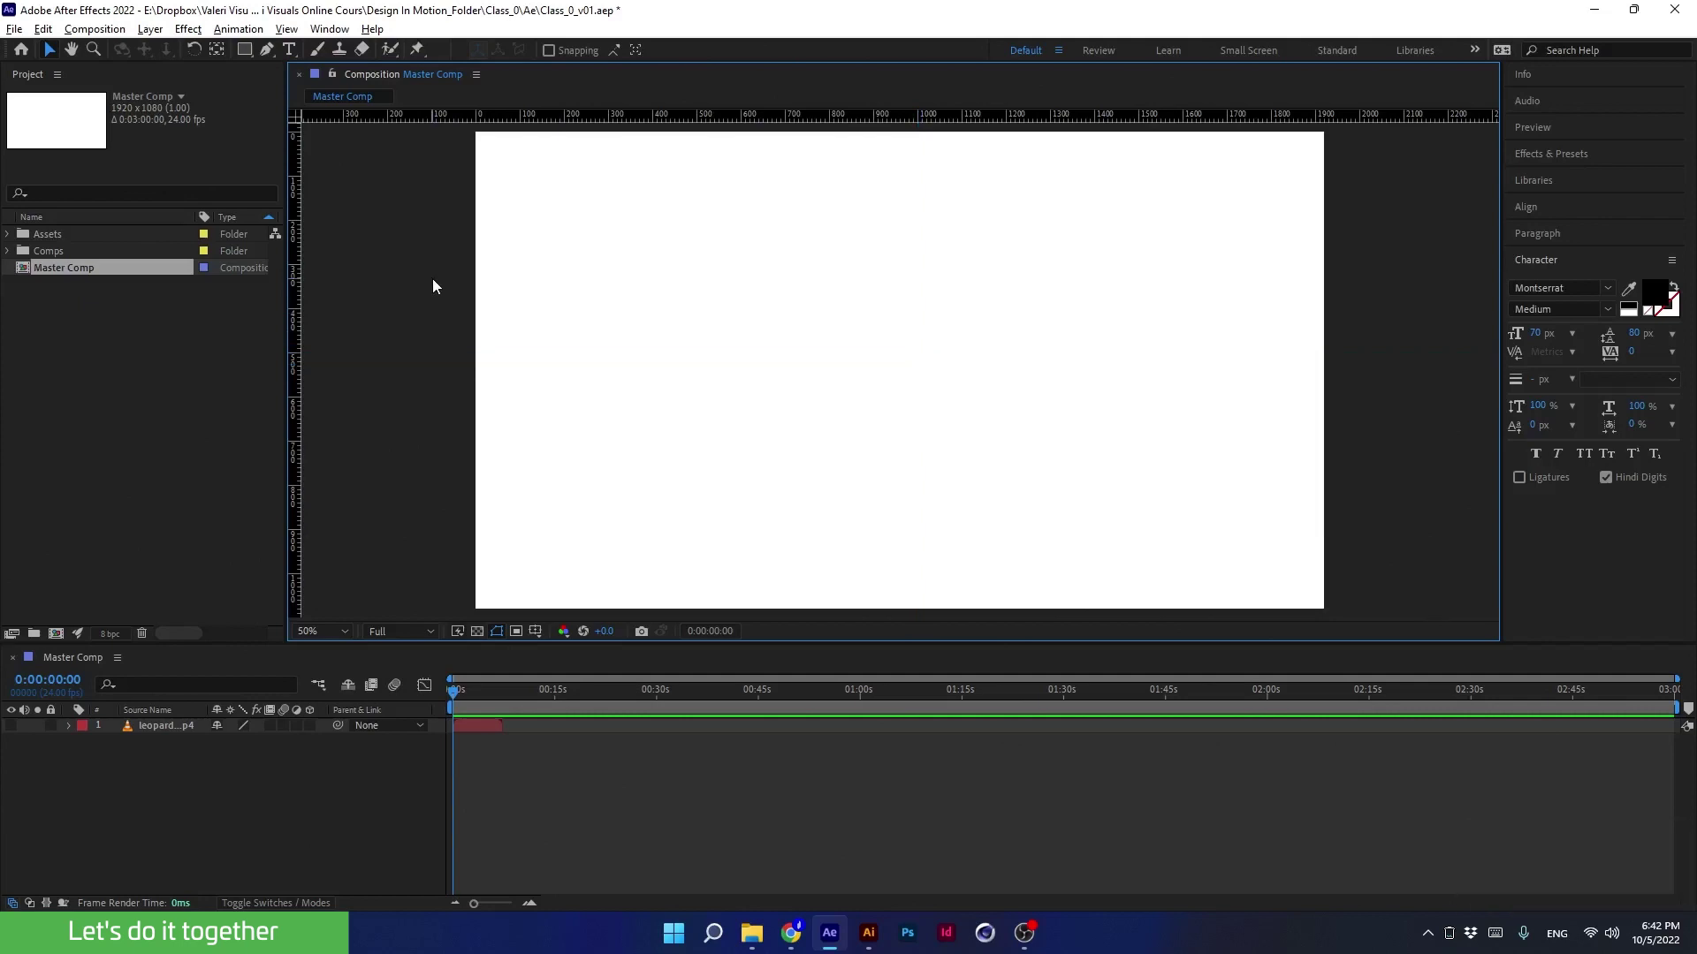
key("ctrl+semicolon")
left_click(286, 29)
left_click(326, 283)
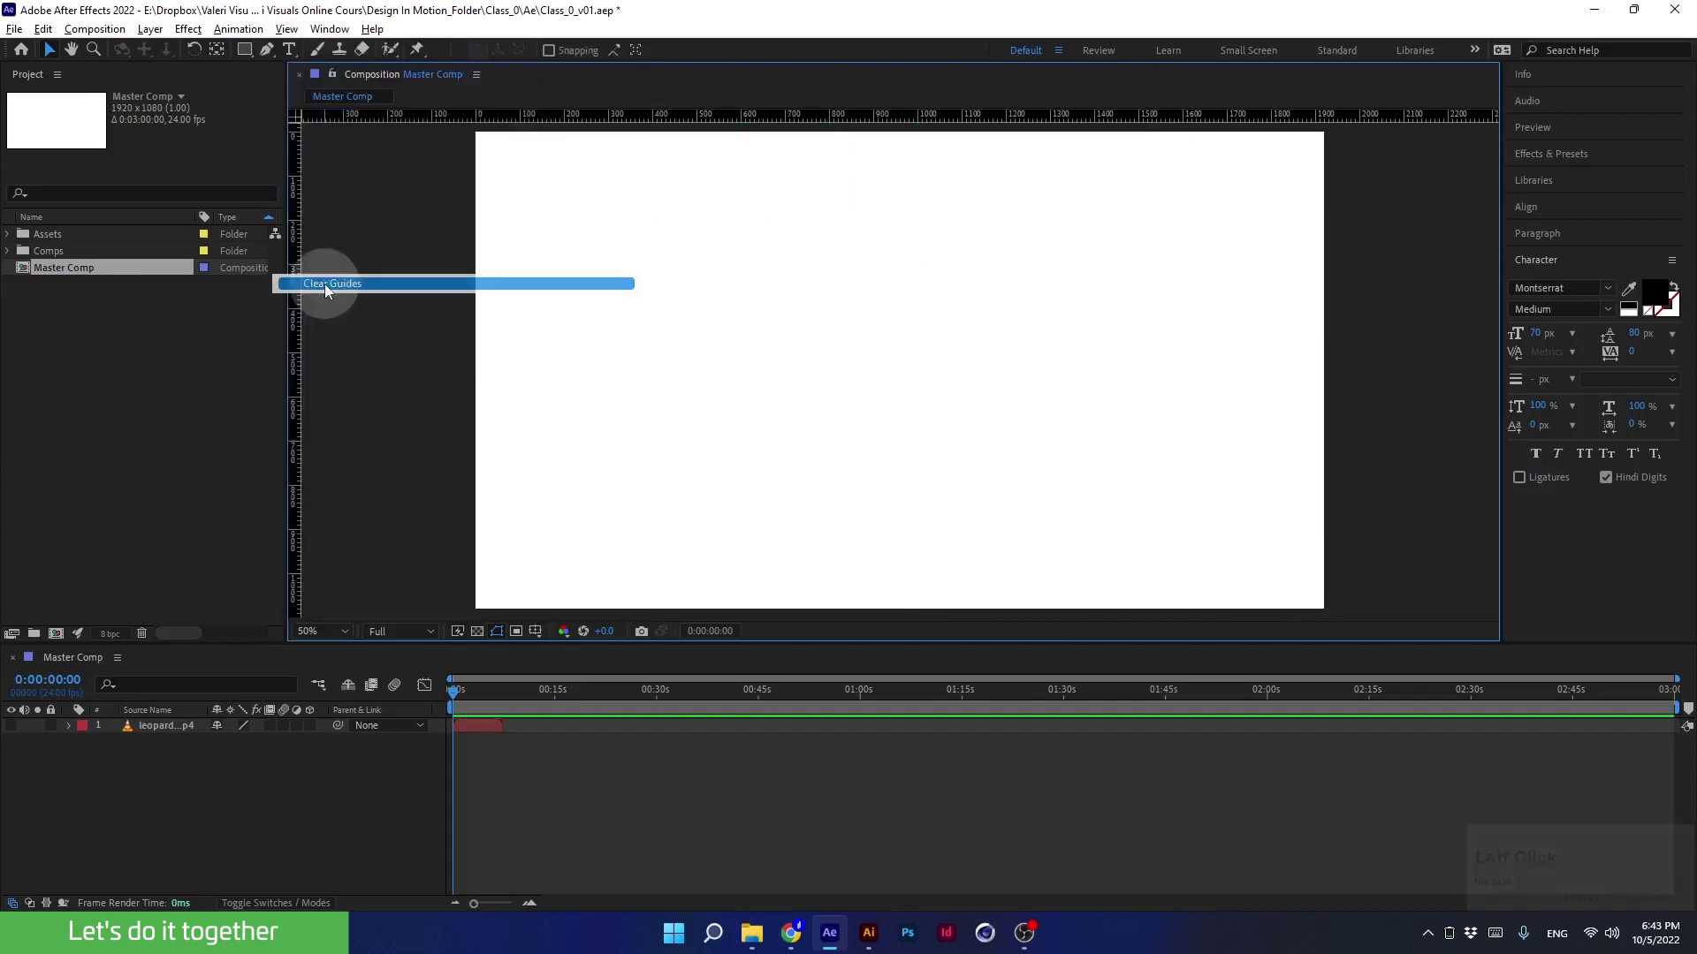
key("ctrl+r")
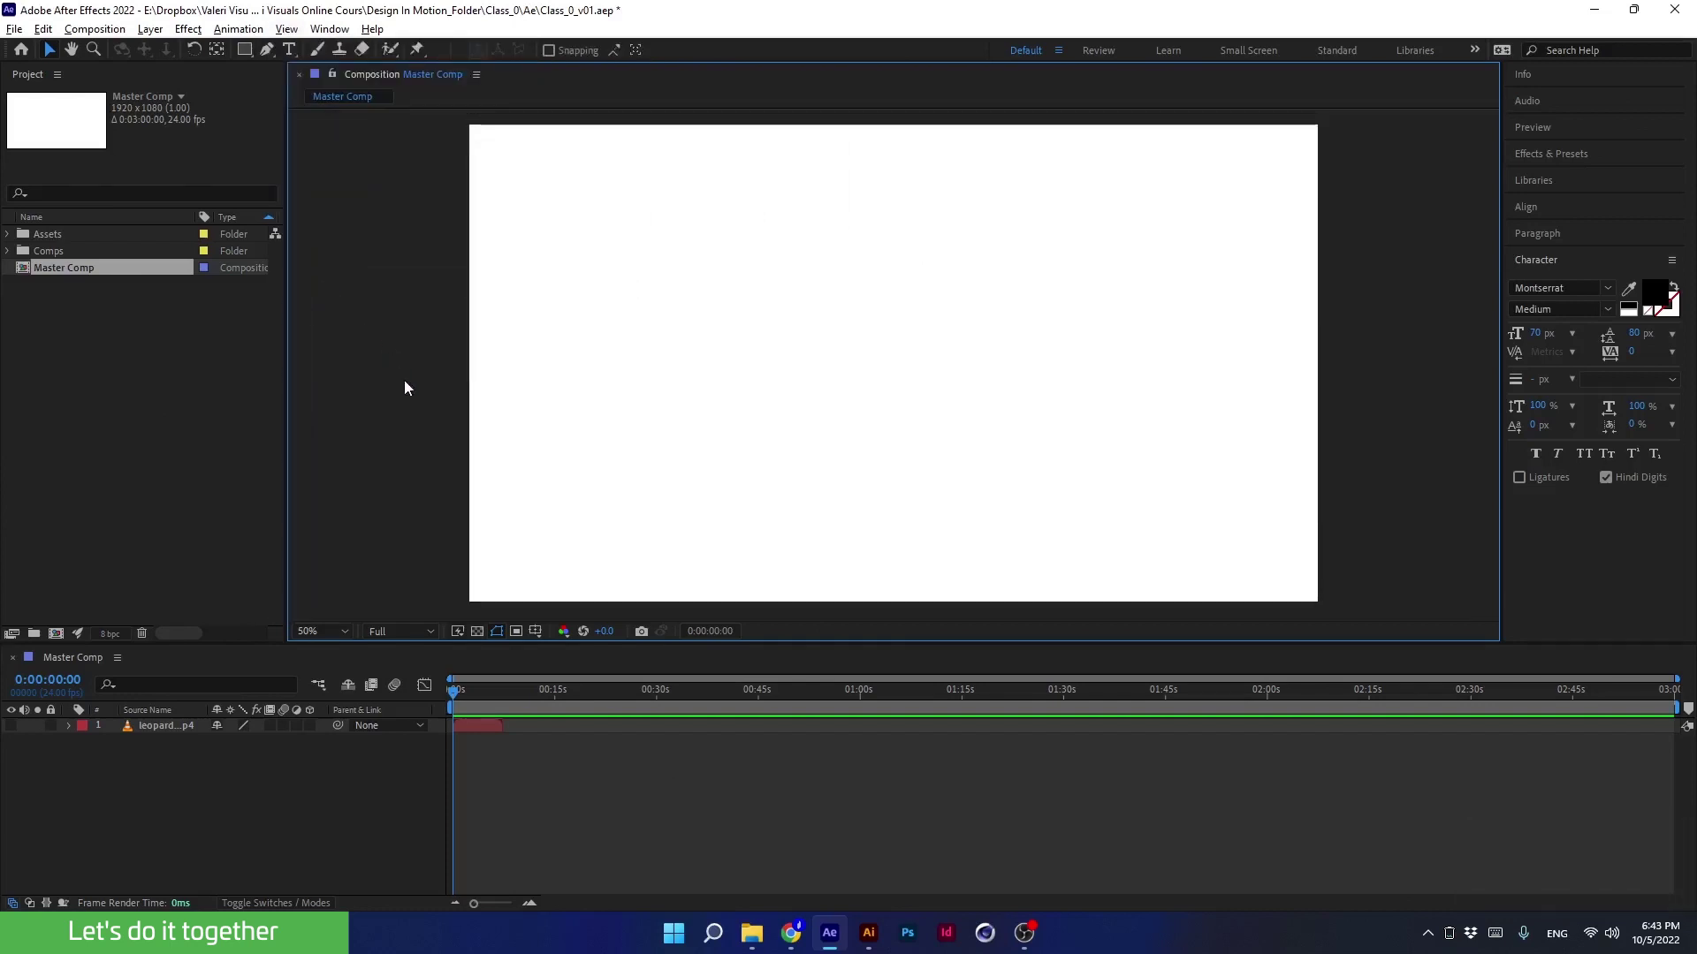
Show the leopard layer and take a snapshot of its current frame.
left_click(9, 725)
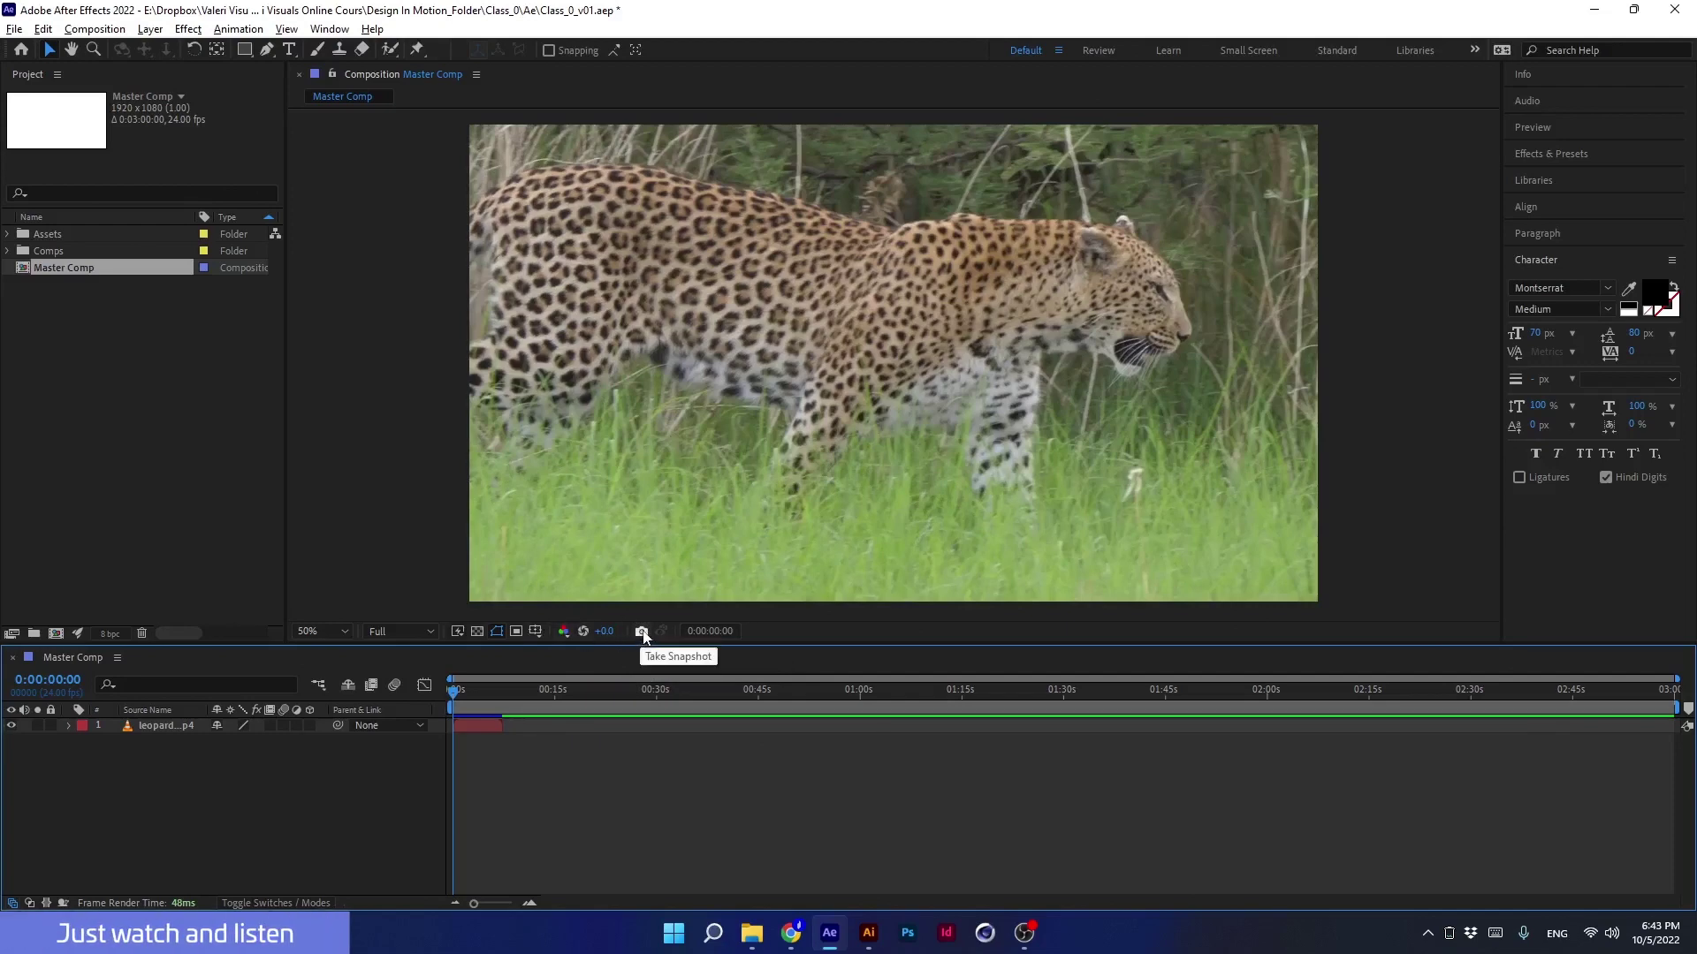
mouse_move(456, 691)
left_mouse_down()
mouse_move(475, 692)
mouse_move(447, 690)
left_mouse_up()
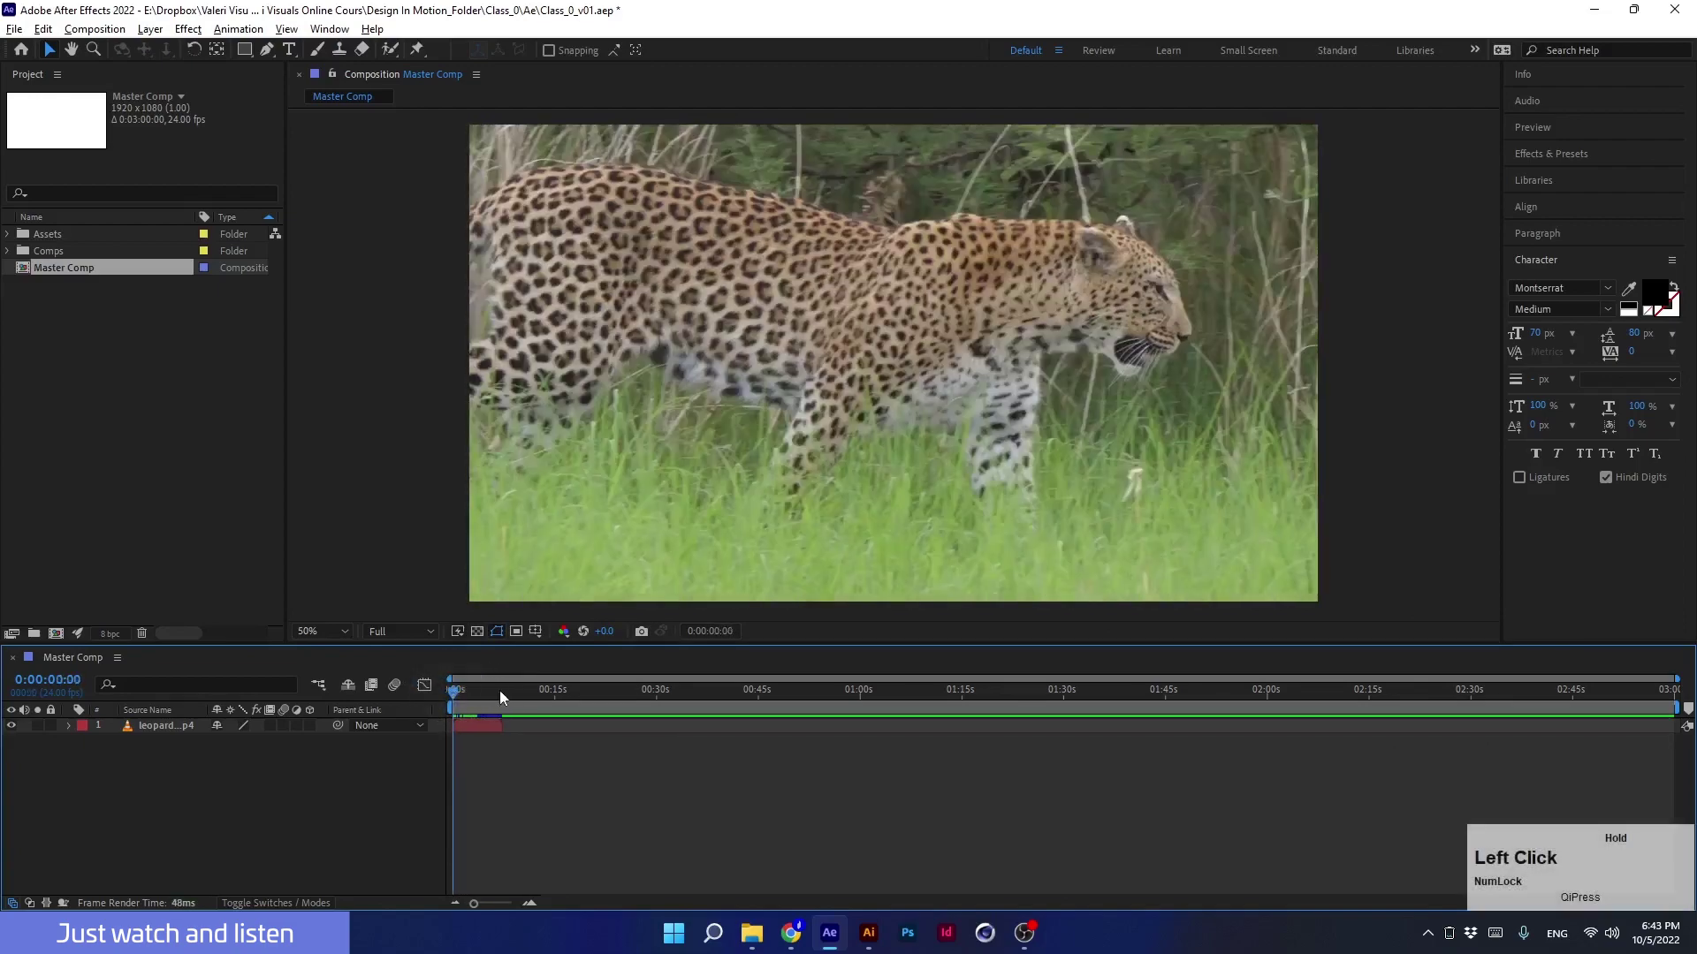
left_click(641, 633)
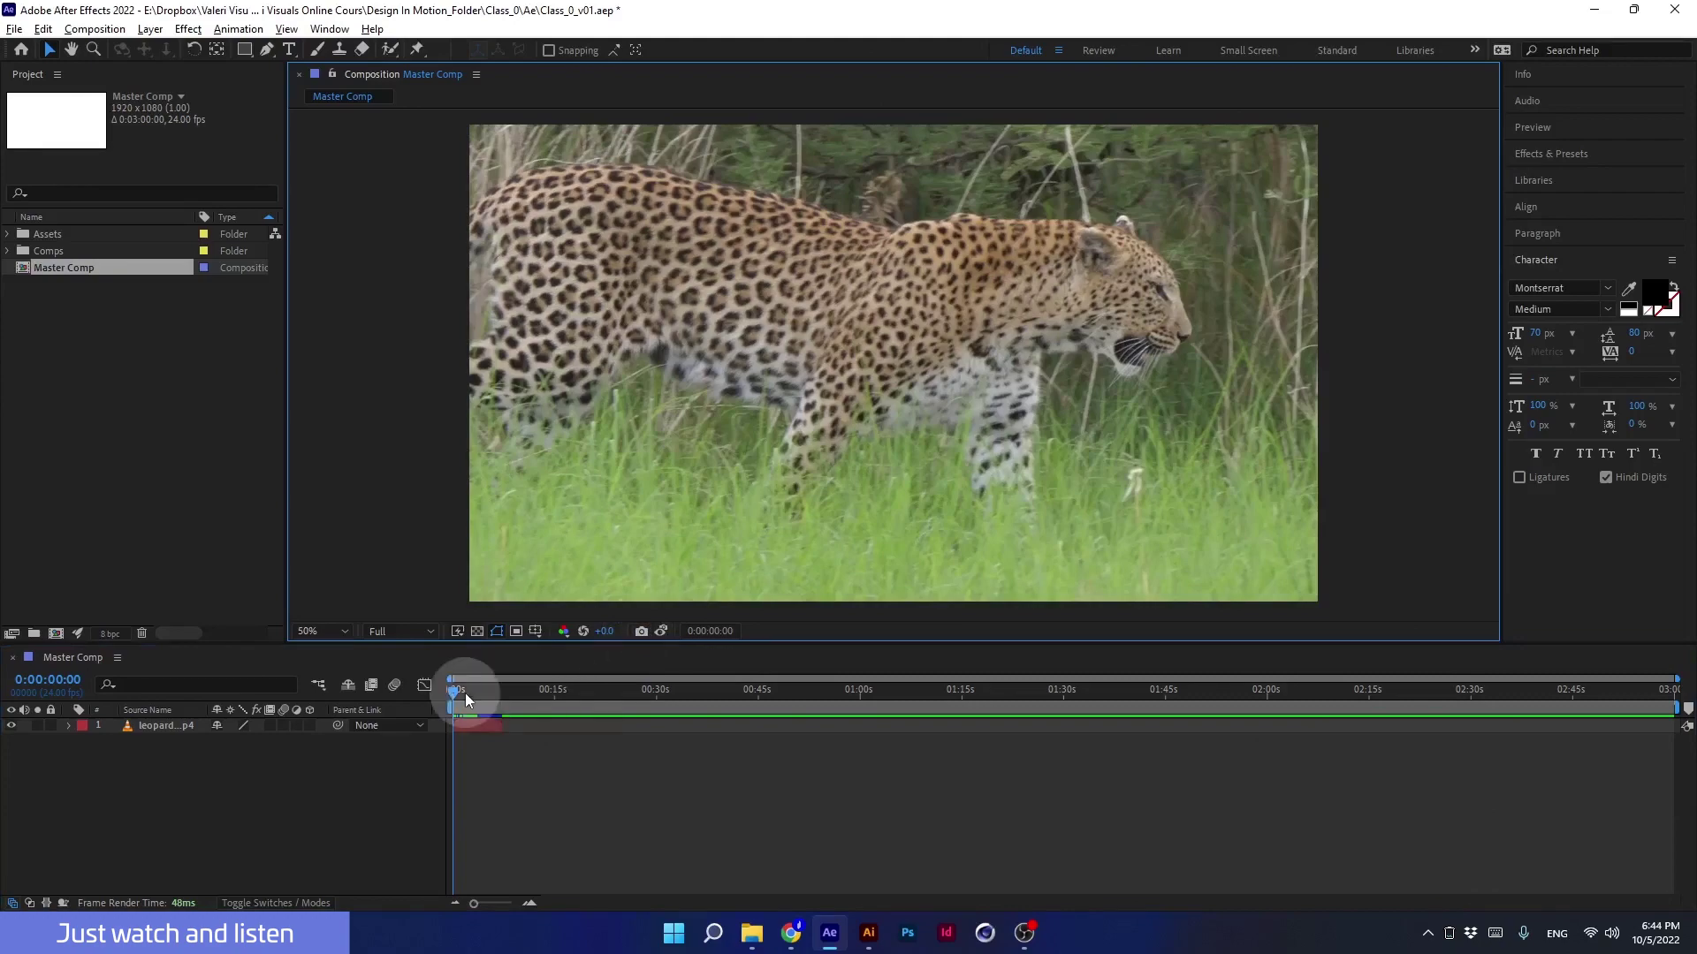
At 0:00:05:11, compare the snapshot against the current frame, then return to 0:00:00:00.
left_click_drag(464, 693, 490, 695)
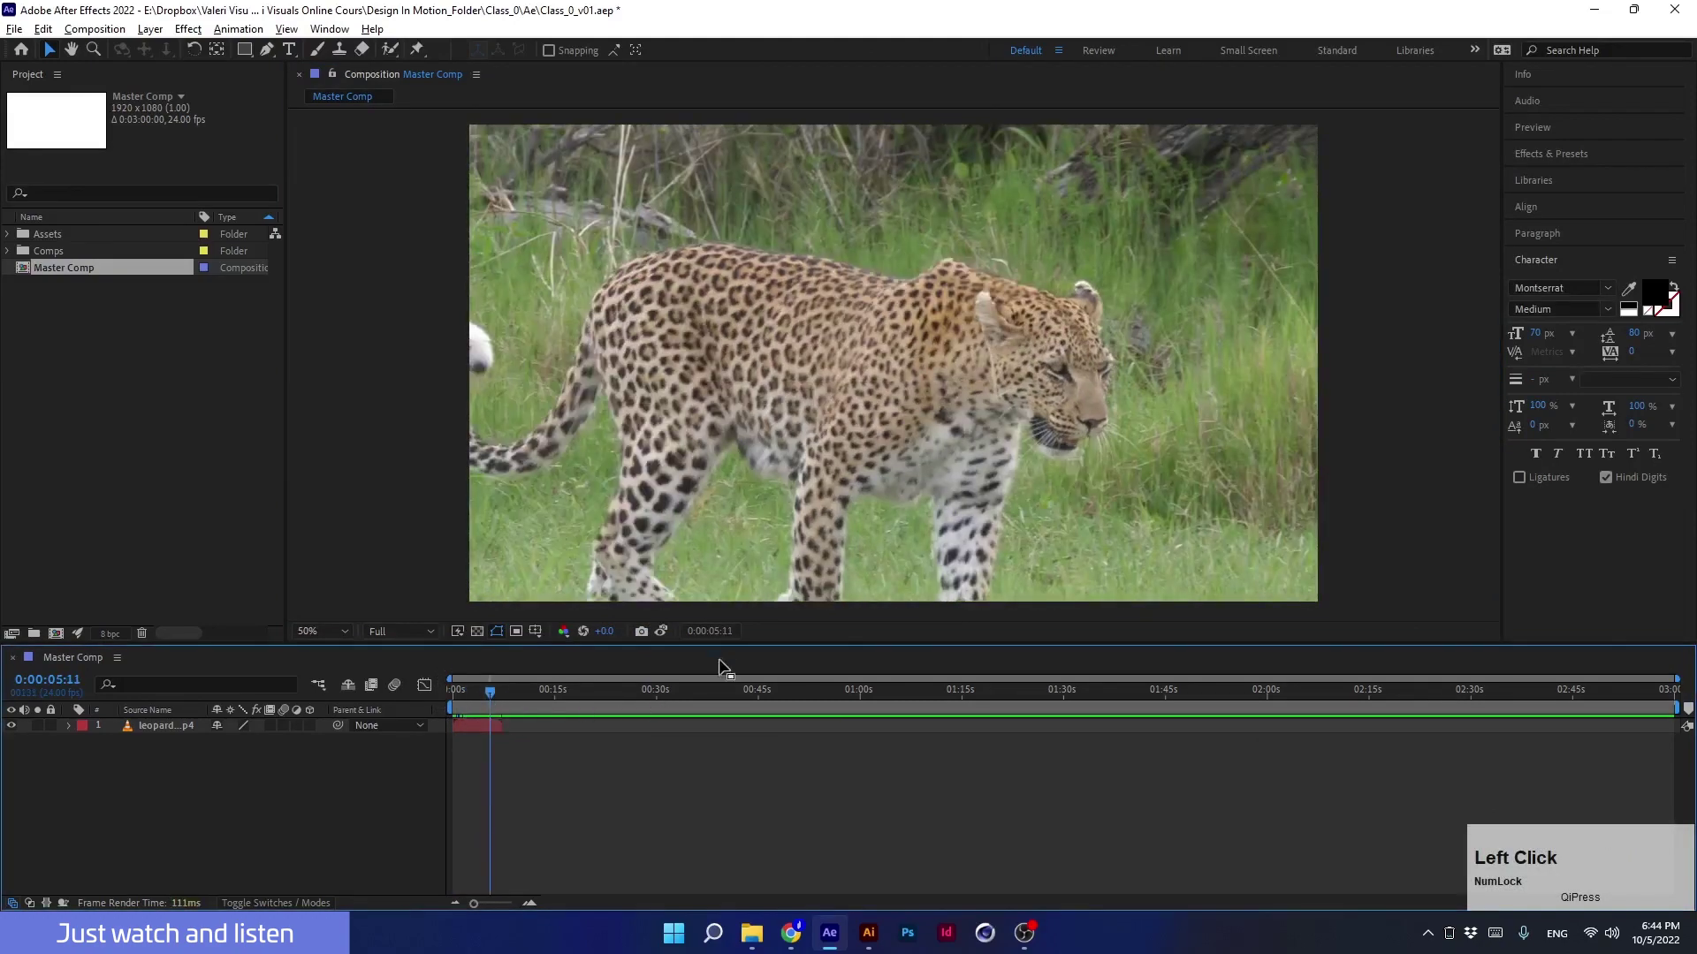
left_click(660, 632)
left_click(661, 633)
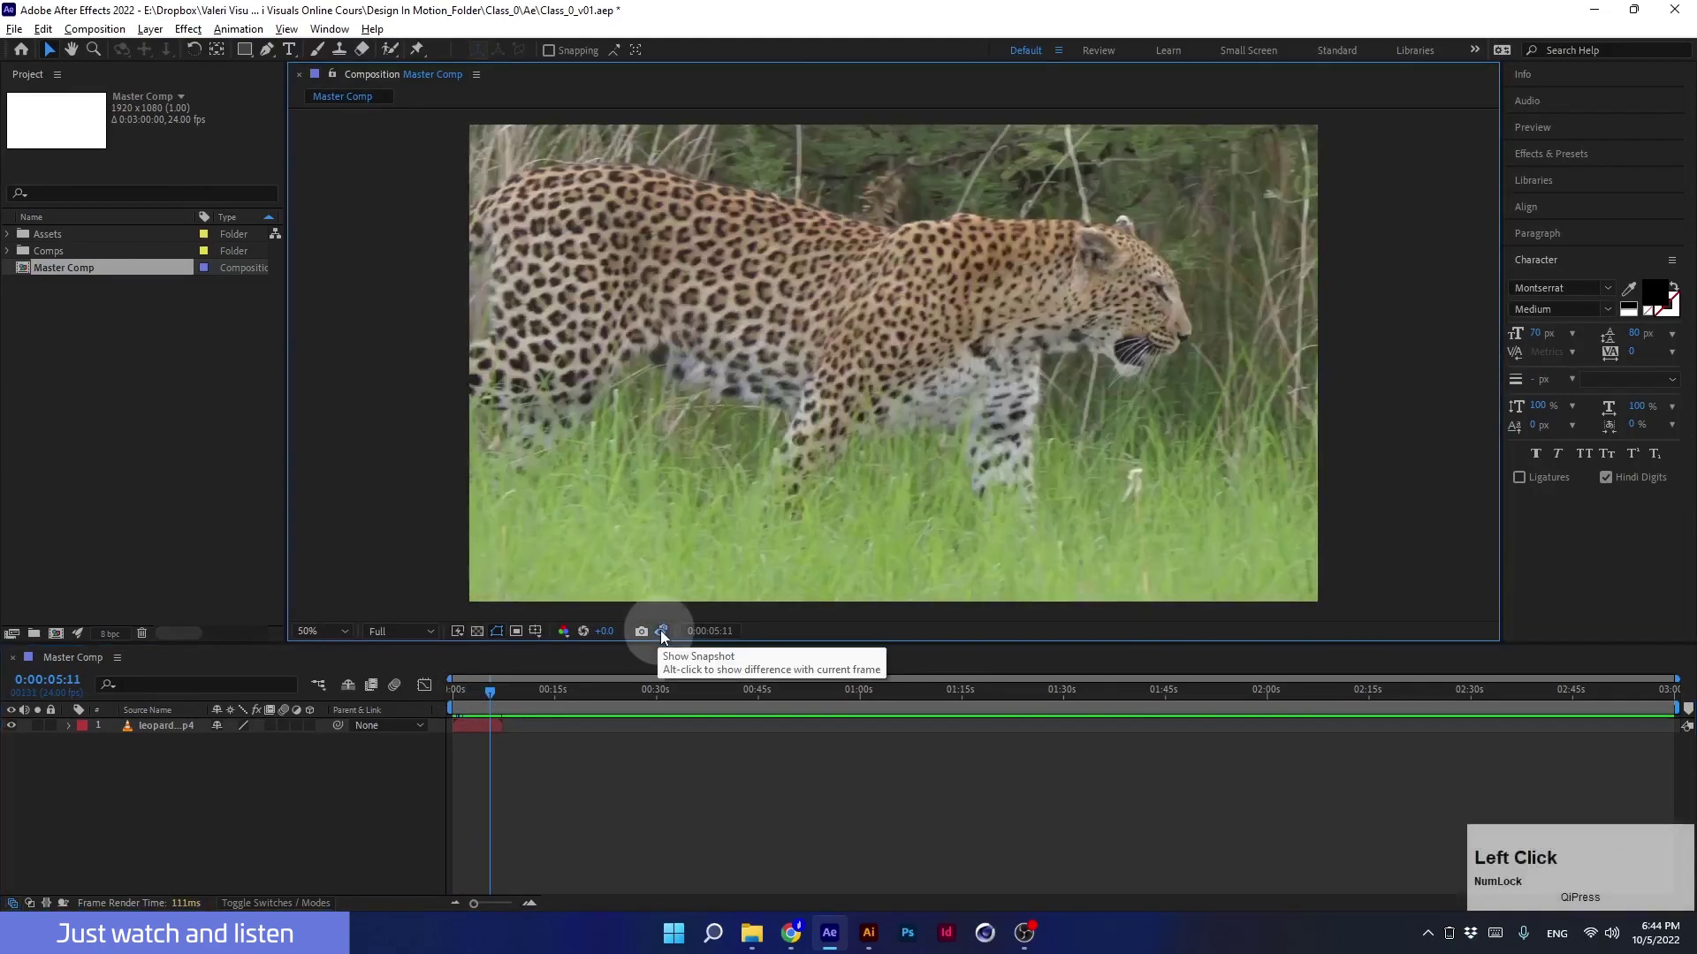
left_click(661, 632)
left_click(661, 633)
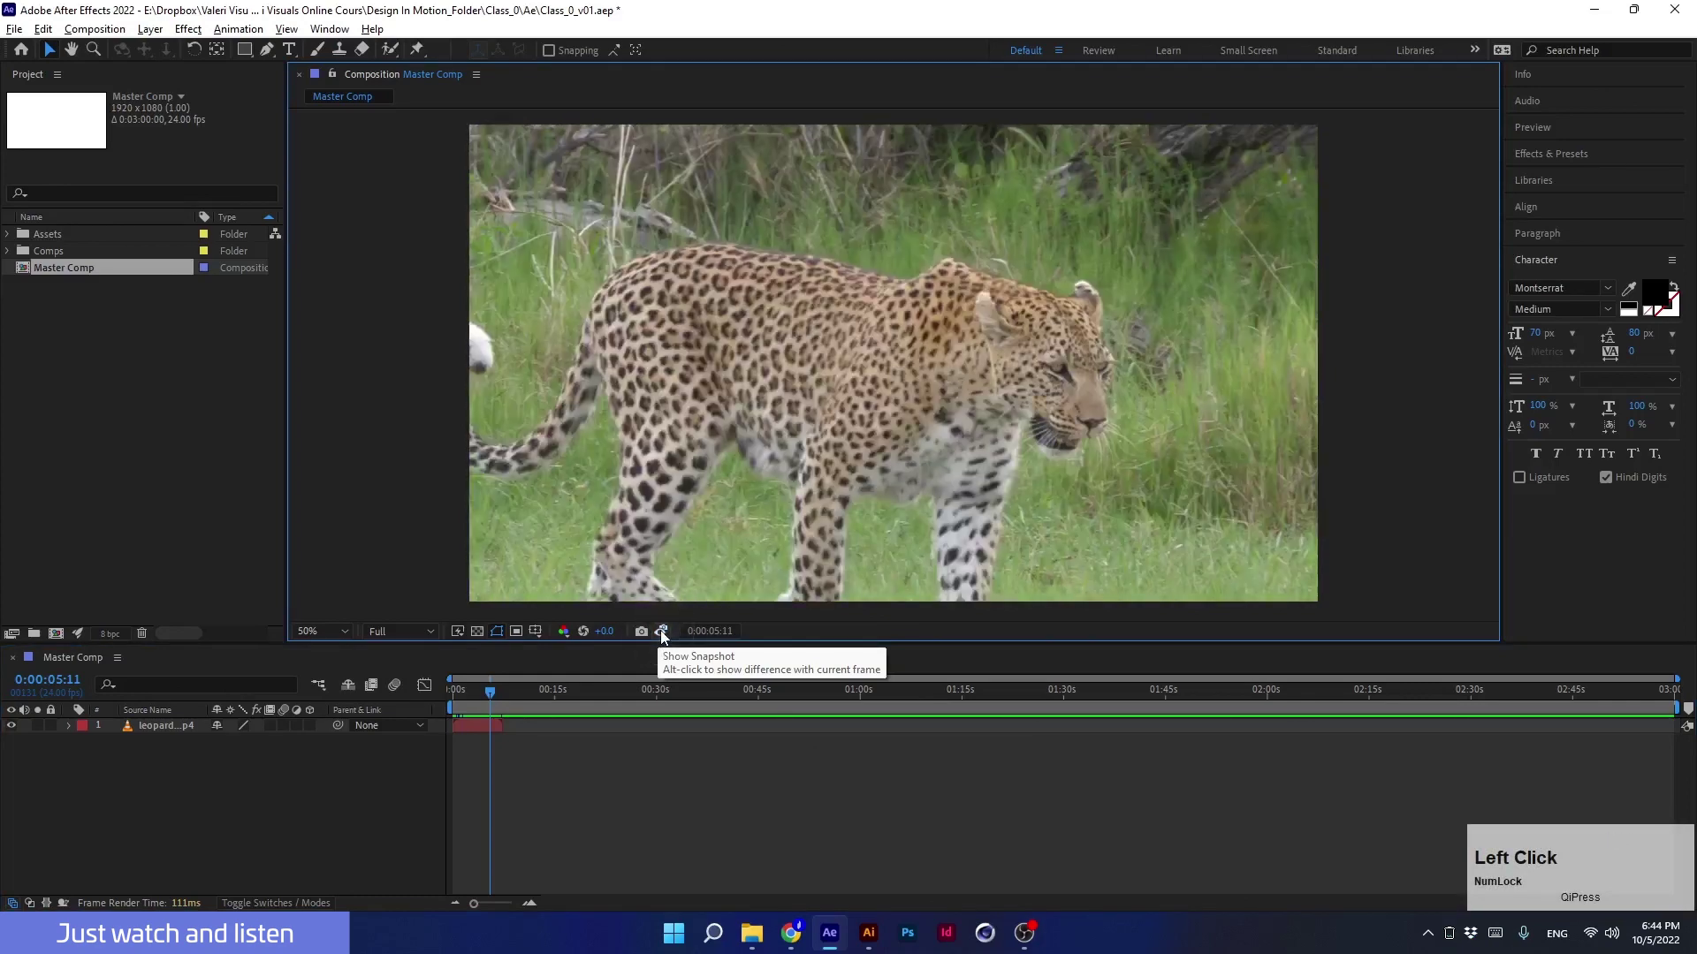
left_click(661, 633, "alt")
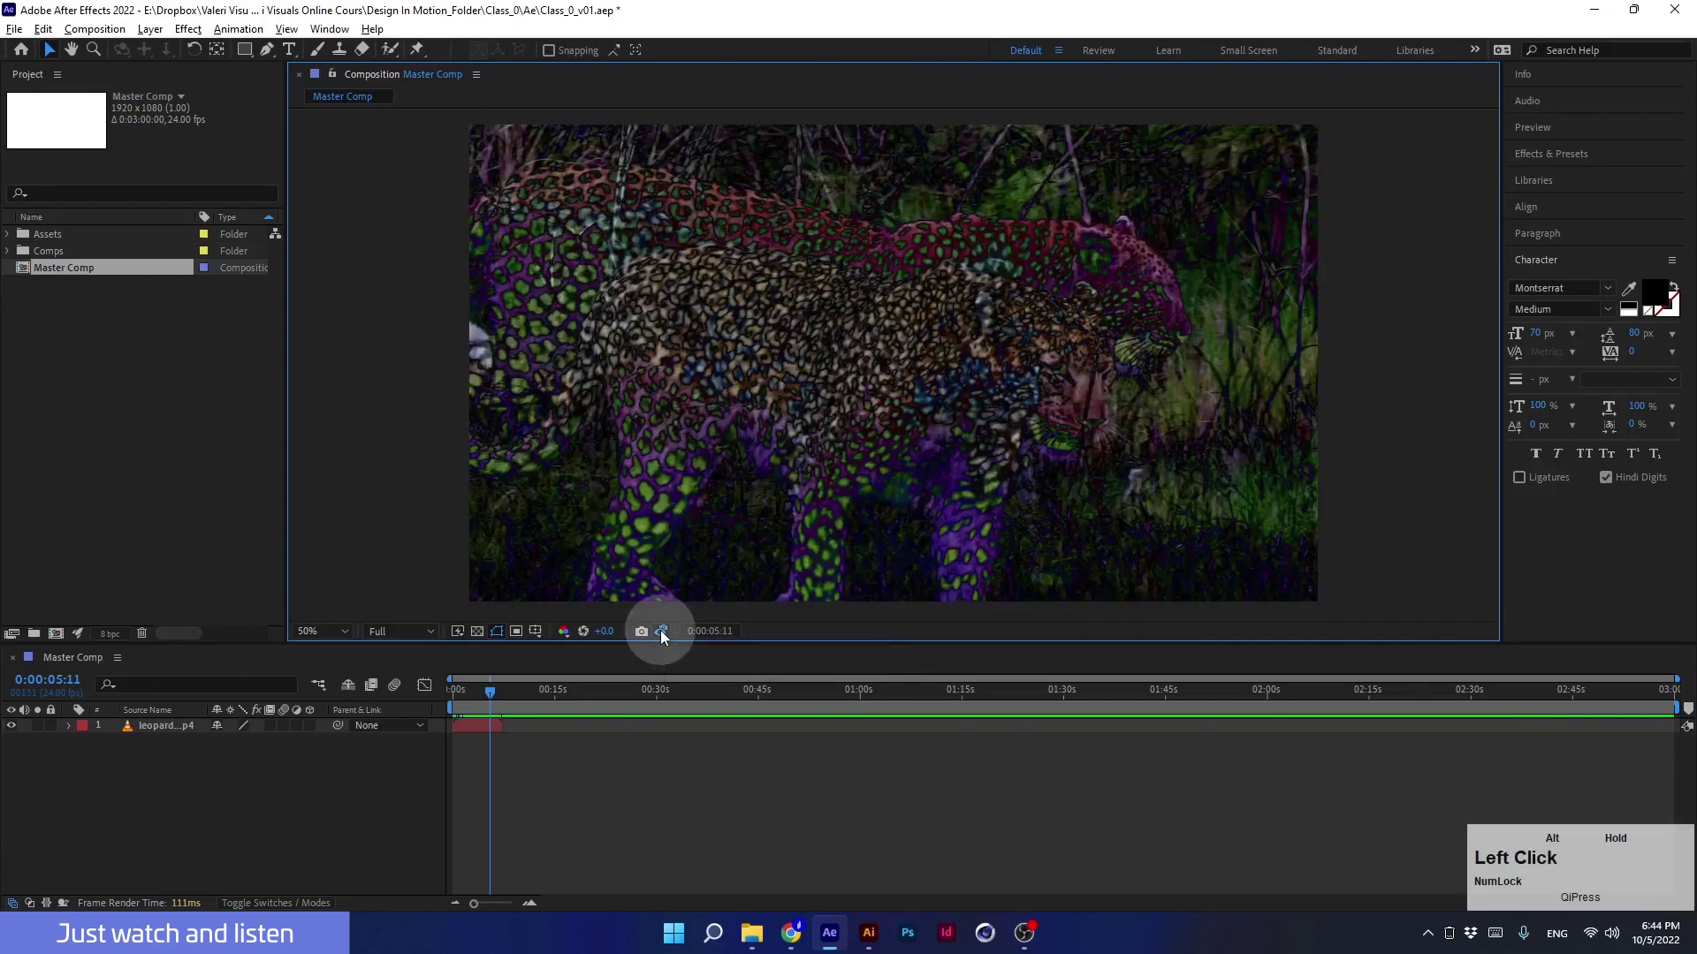
left_click(661, 631)
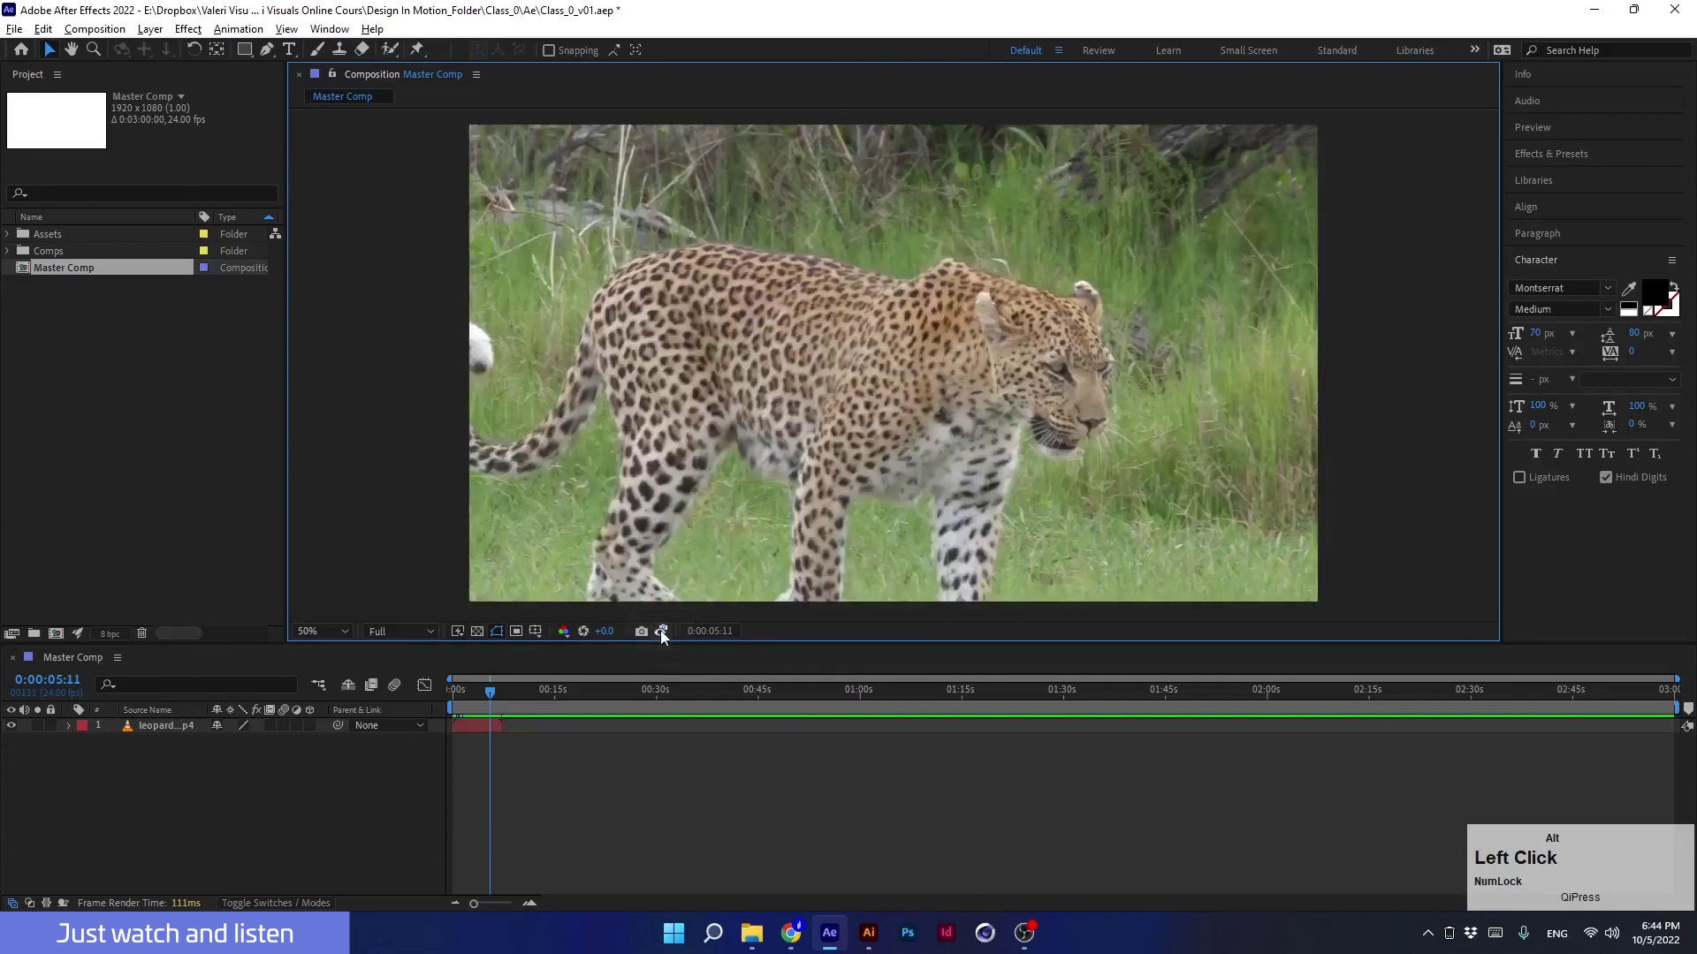
left_click(462, 690)
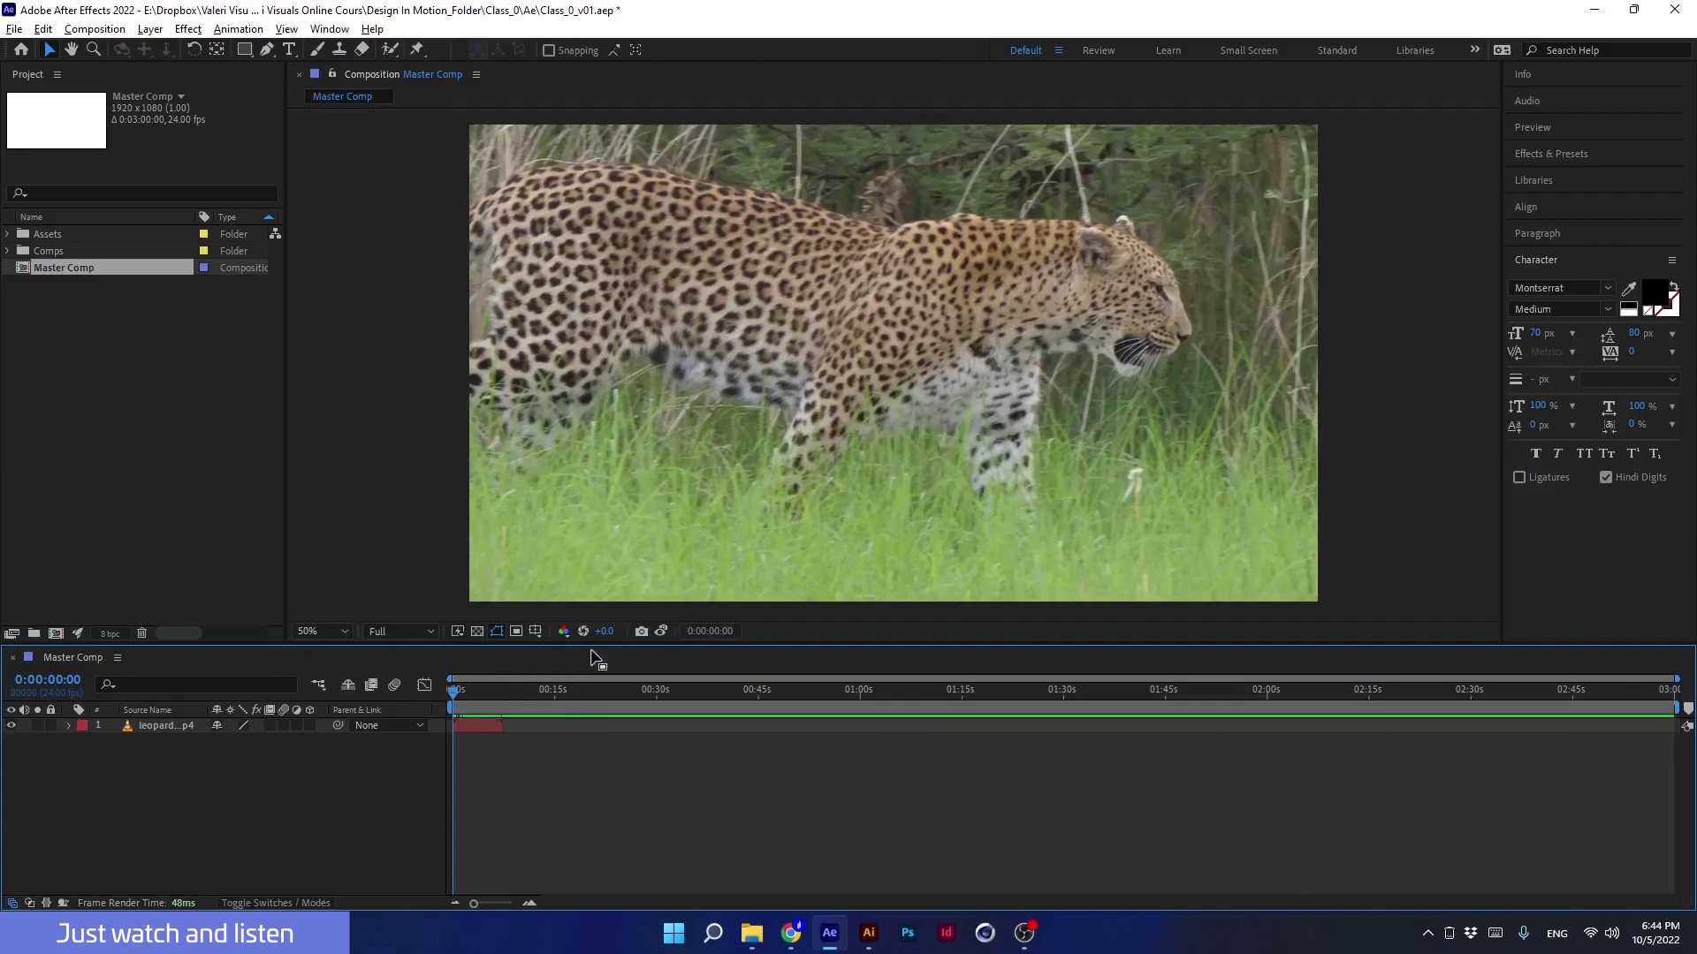
Zoom the timeline in and set the leopard clip's current time to 0:00:04:00.
left_click(453, 692)
left_click_drag(453, 692, 485, 696)
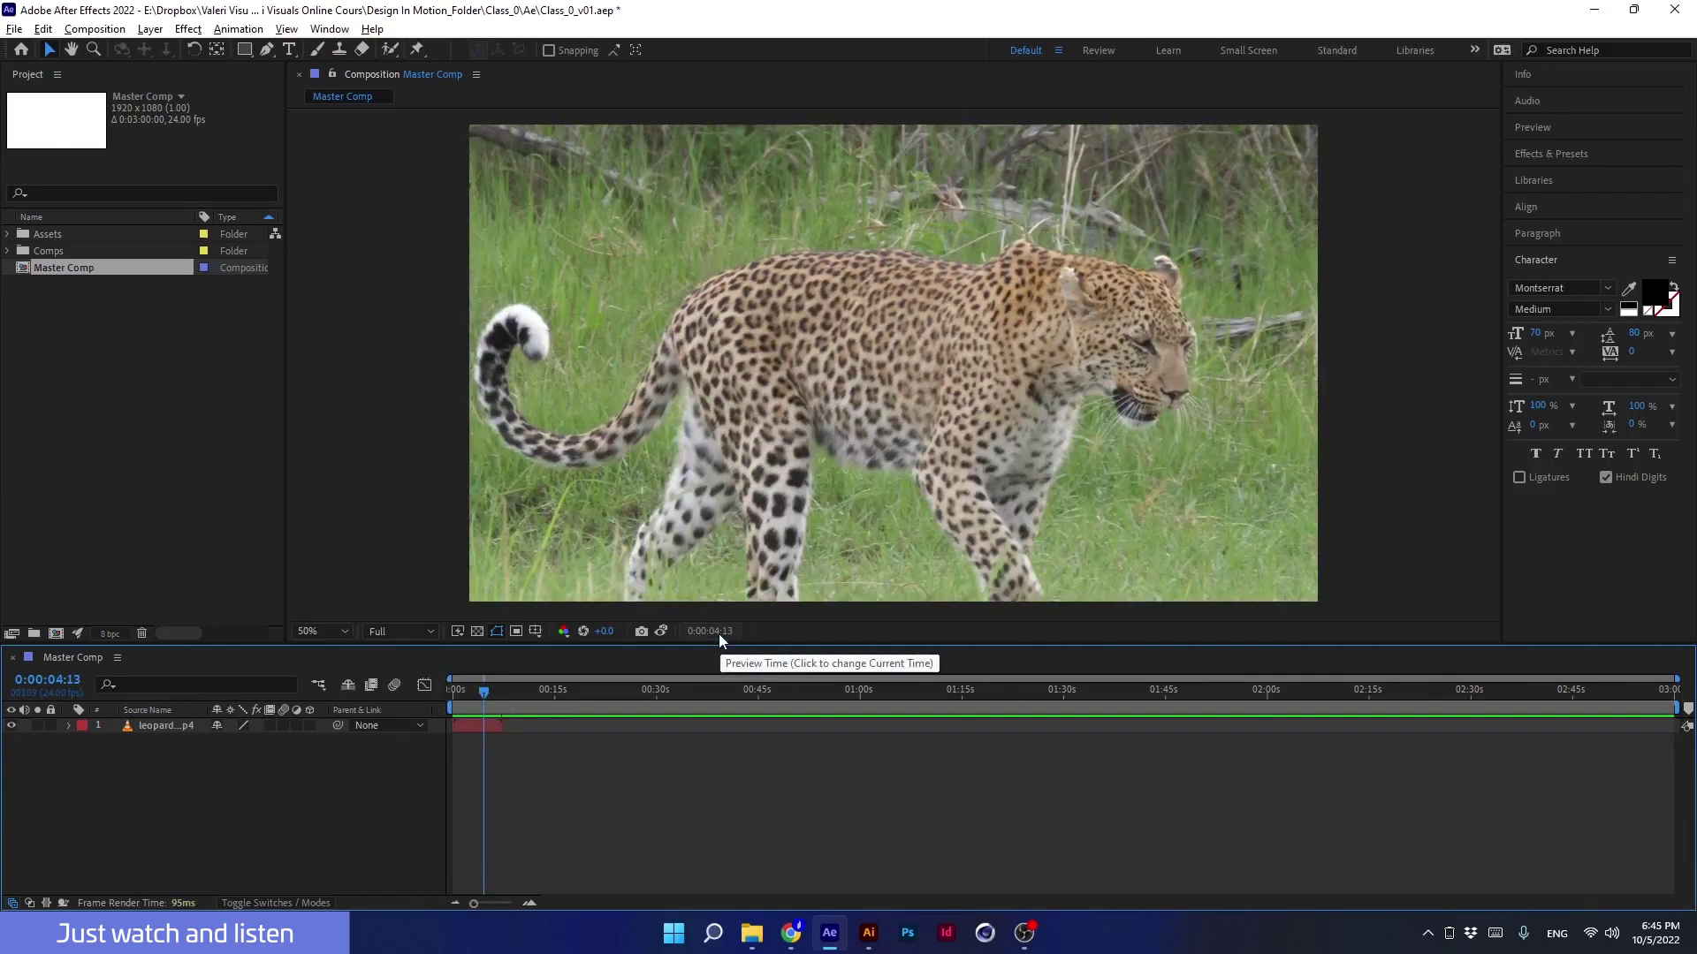
left_click(530, 903)
left_click_drag(535, 765, 909, 783)
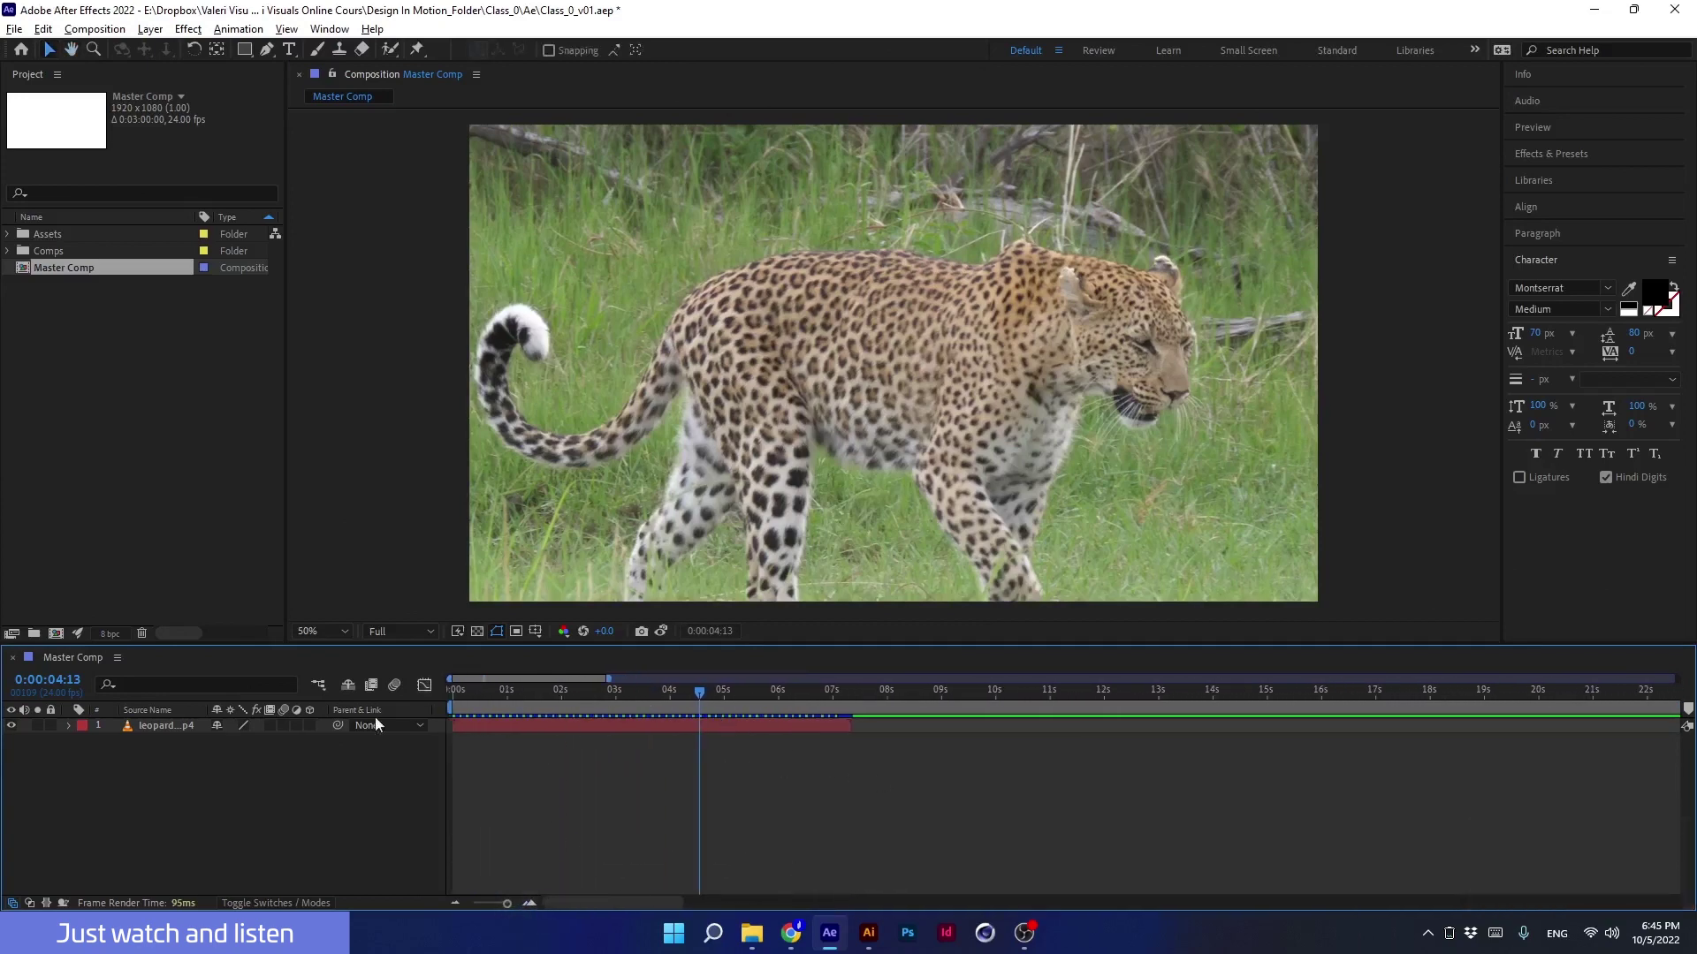
left_click_drag(691, 696, 677, 698)
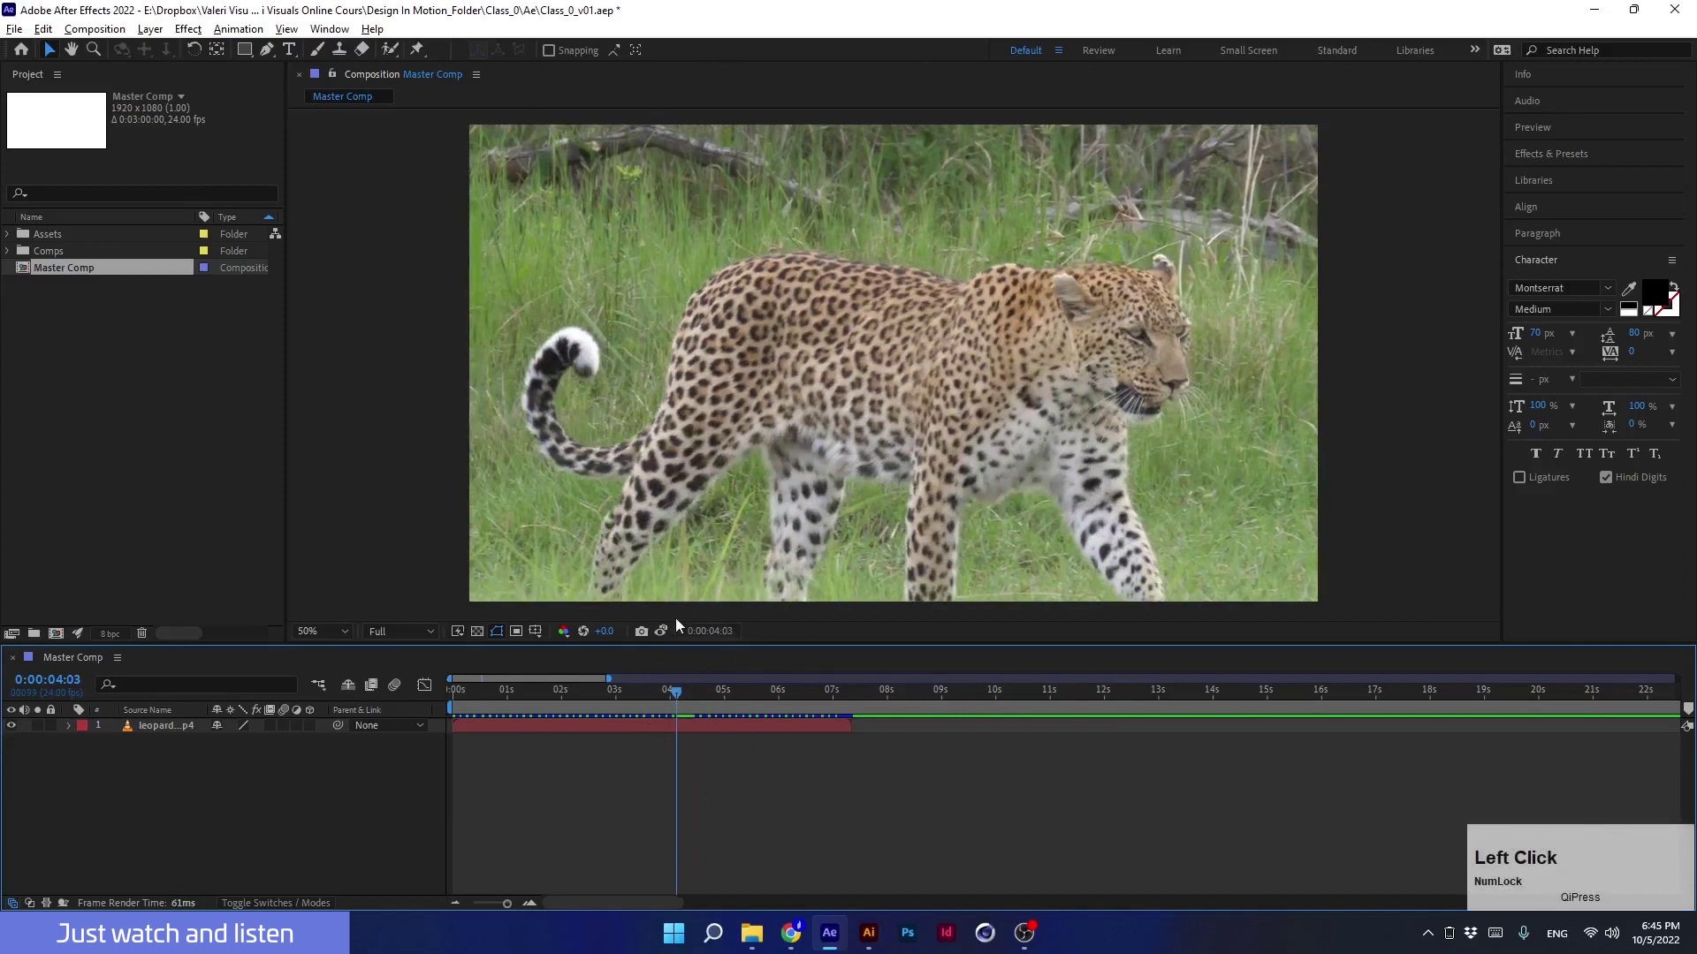
left_click(670, 696)
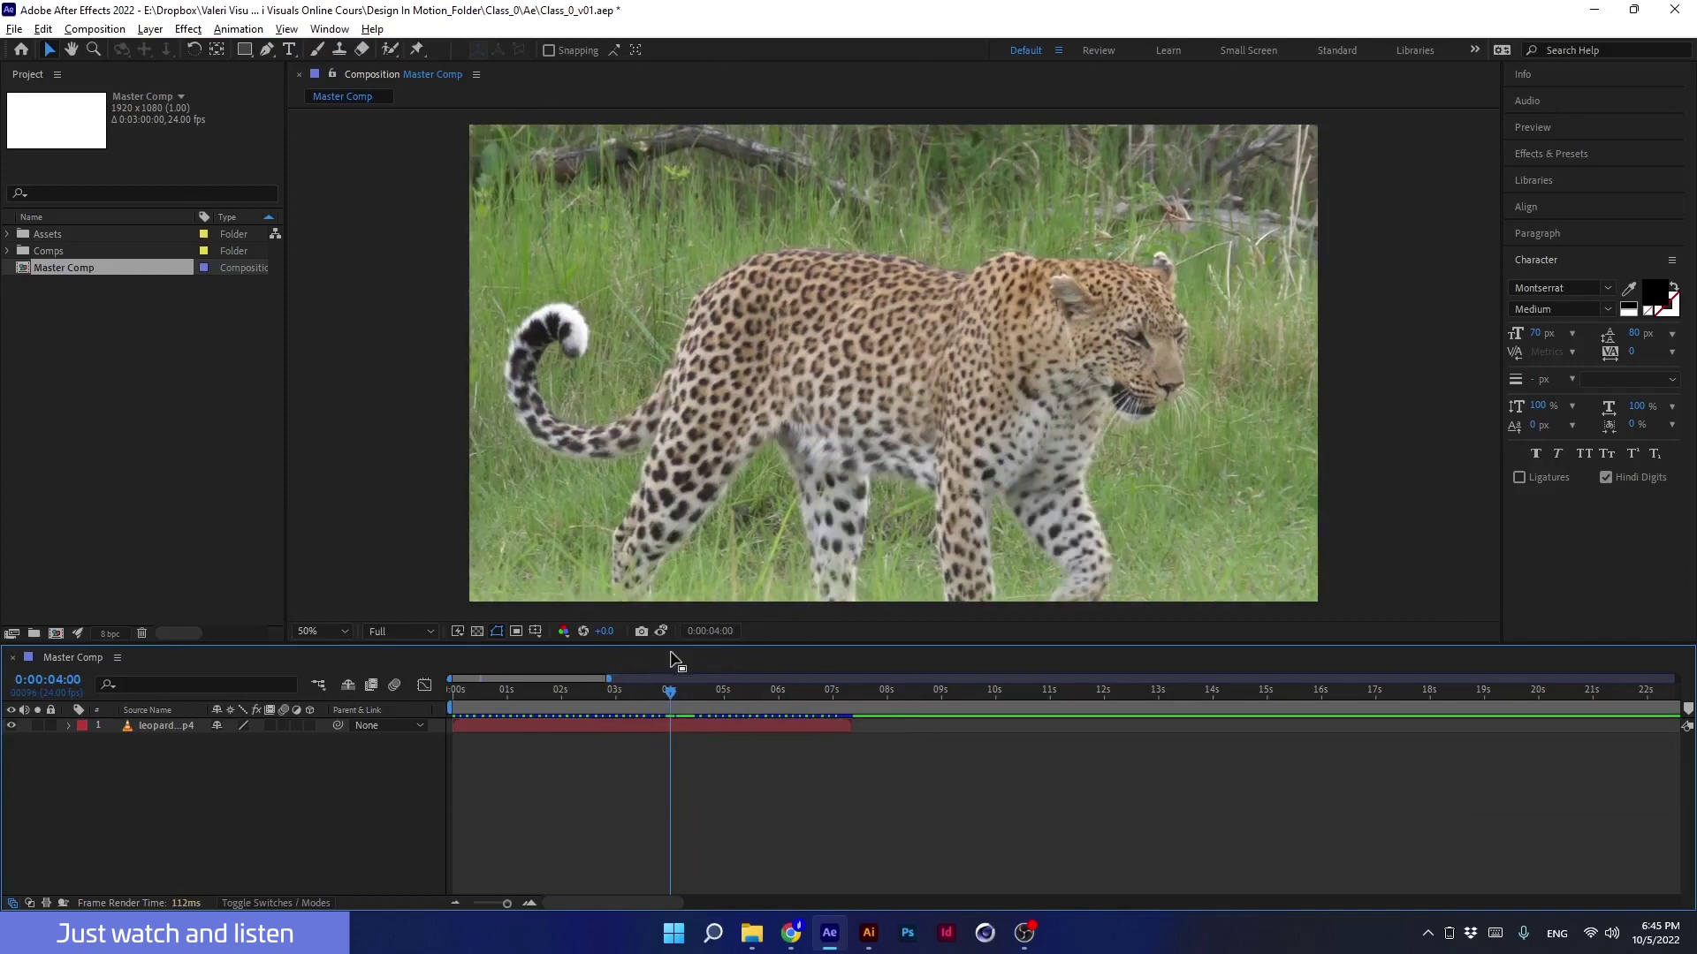
Toggle the time display to frame count and back to timecode, then nudge the playhead later.
key("ctrl")
left_click(62, 685, "ctrl")
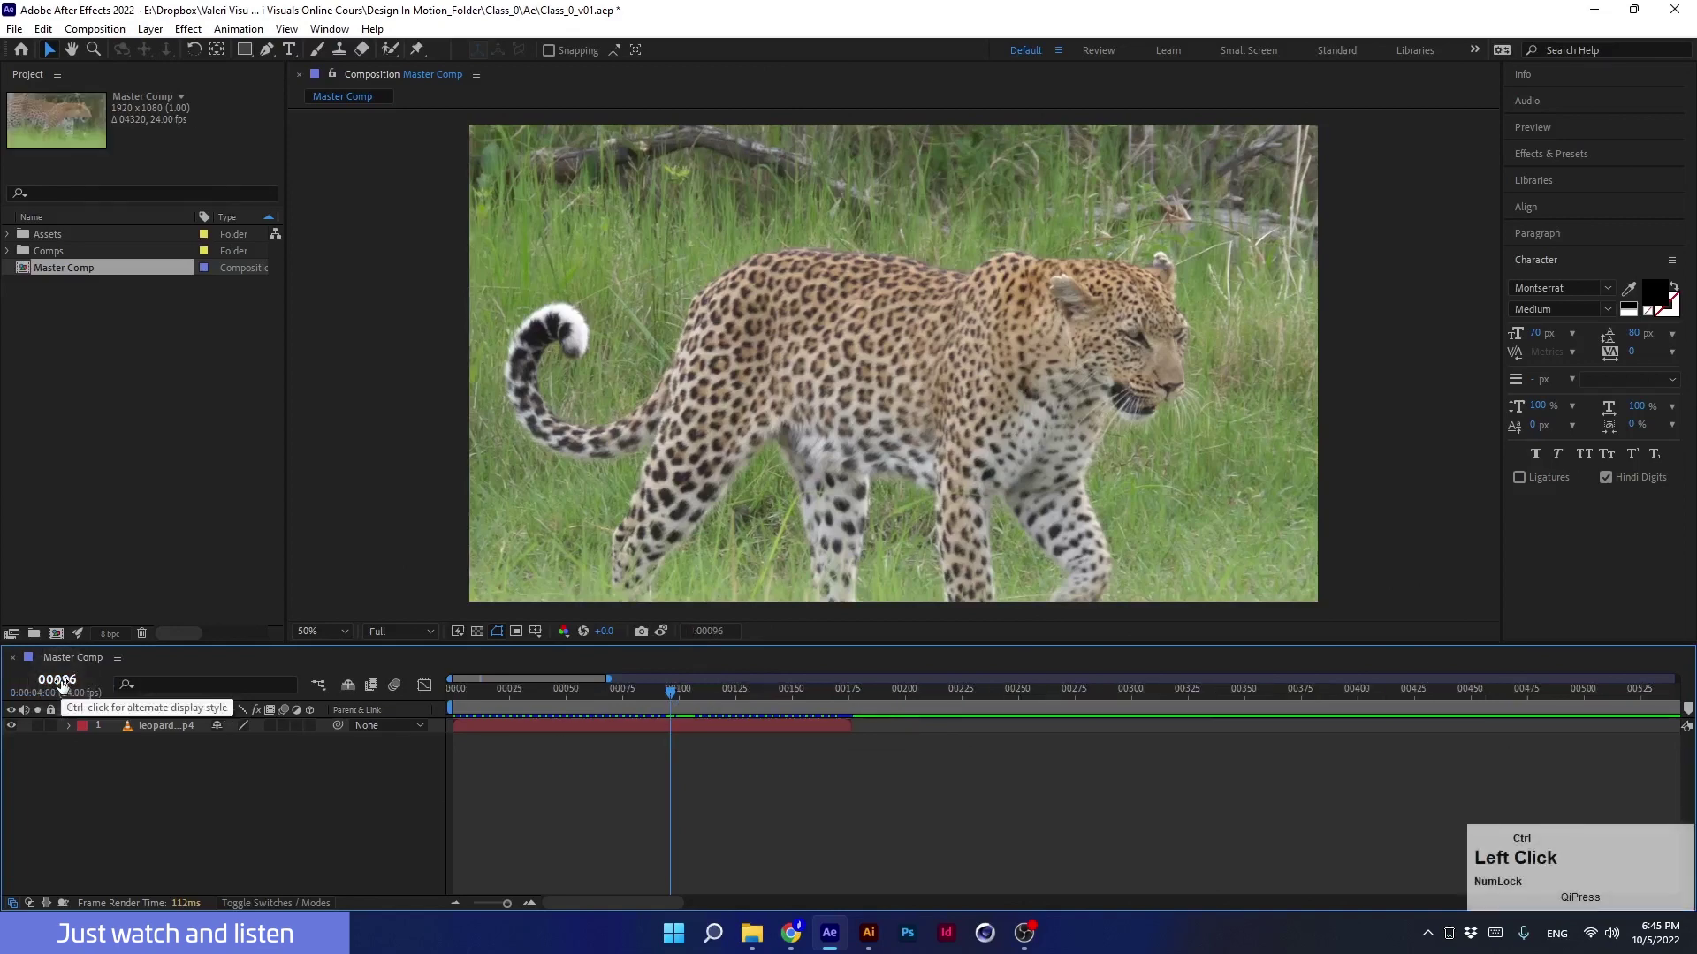
left_click(62, 686, "ctrl")
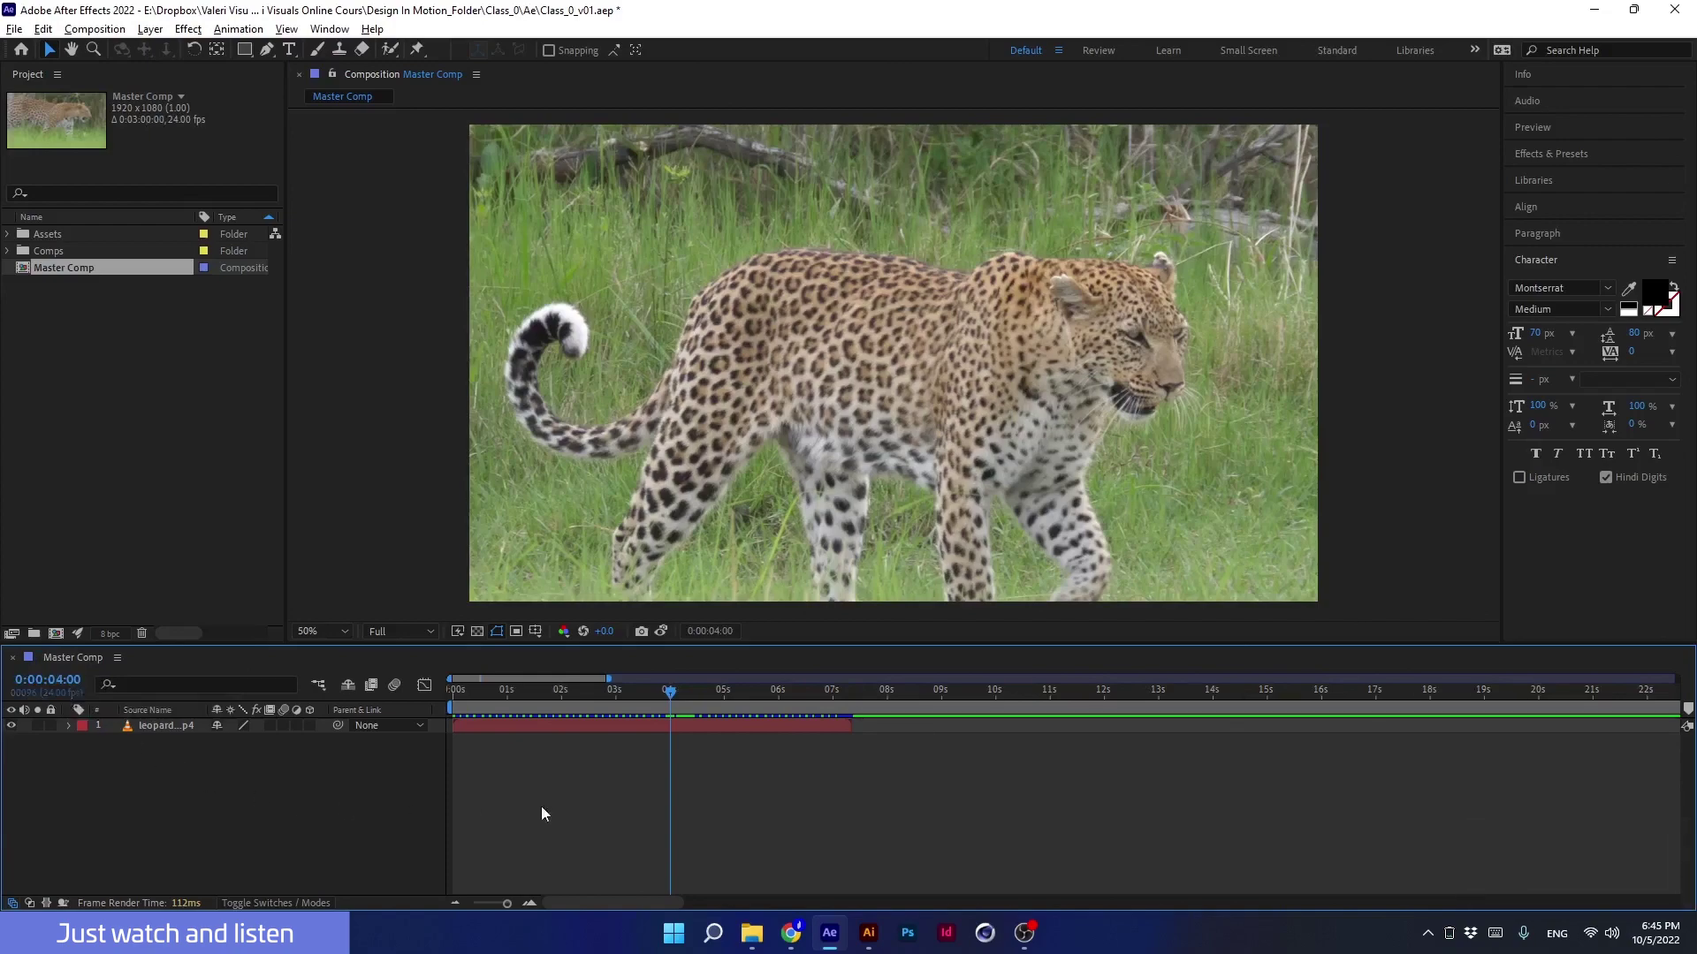
left_click_drag(675, 694, 316, 729)
Jump the Master Comp viewer's current time to 0:00:04:06 via Go to Time.
left_click(718, 633)
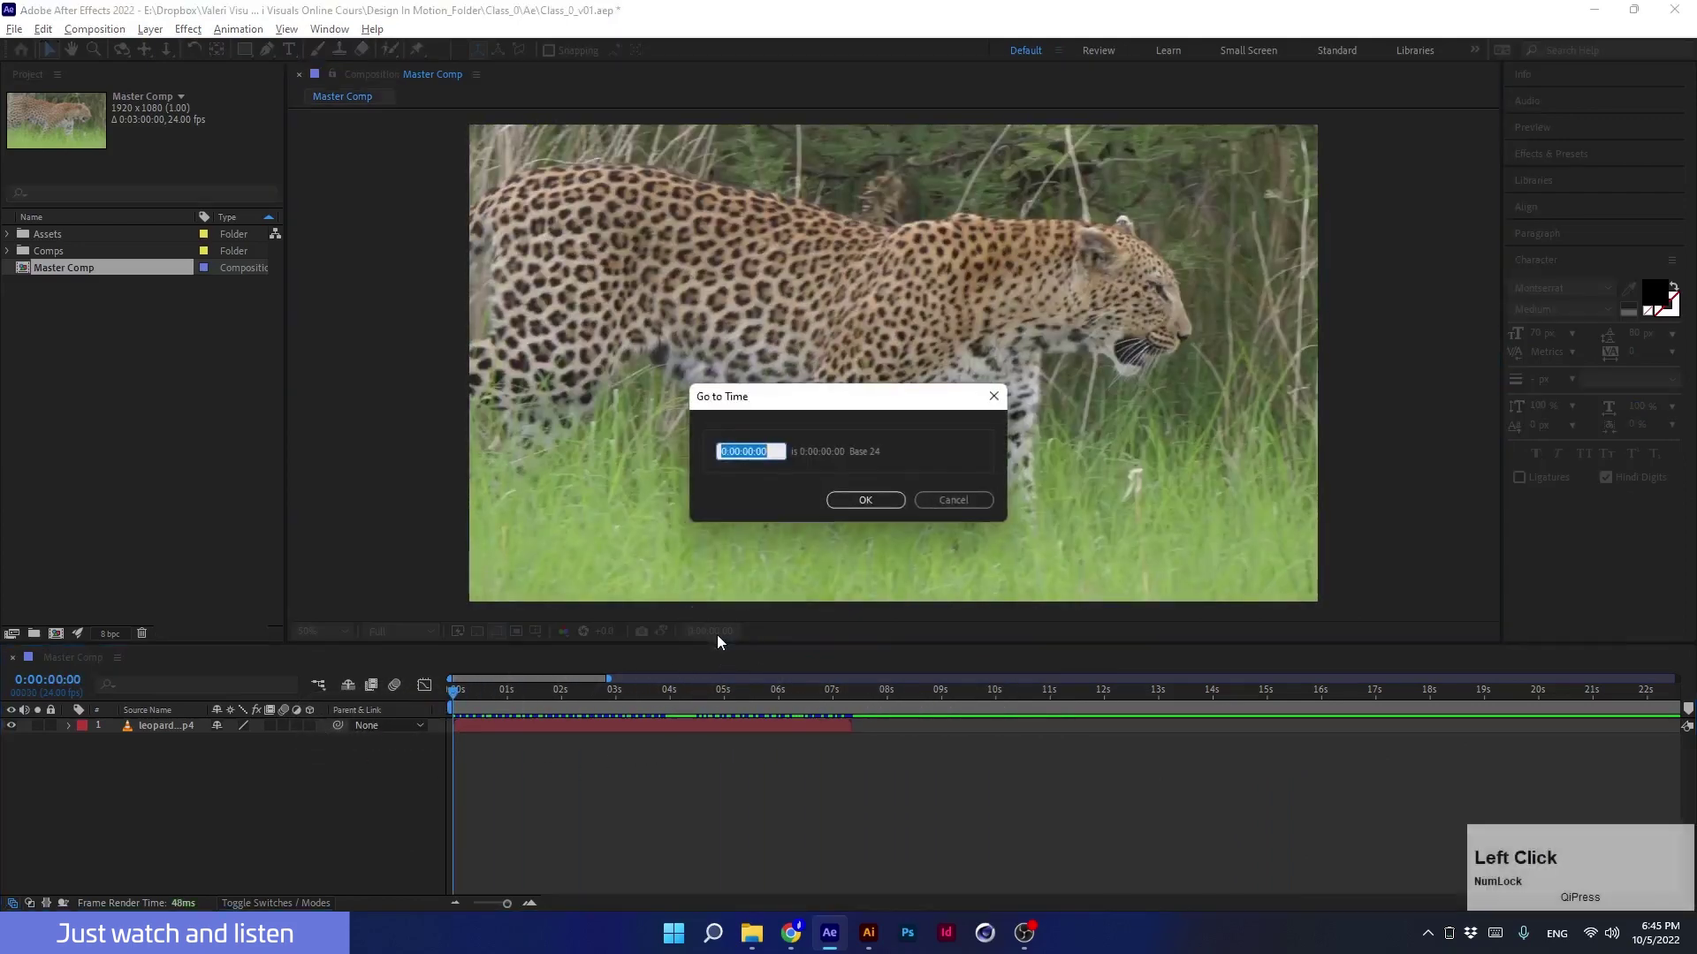
left_click(724, 452)
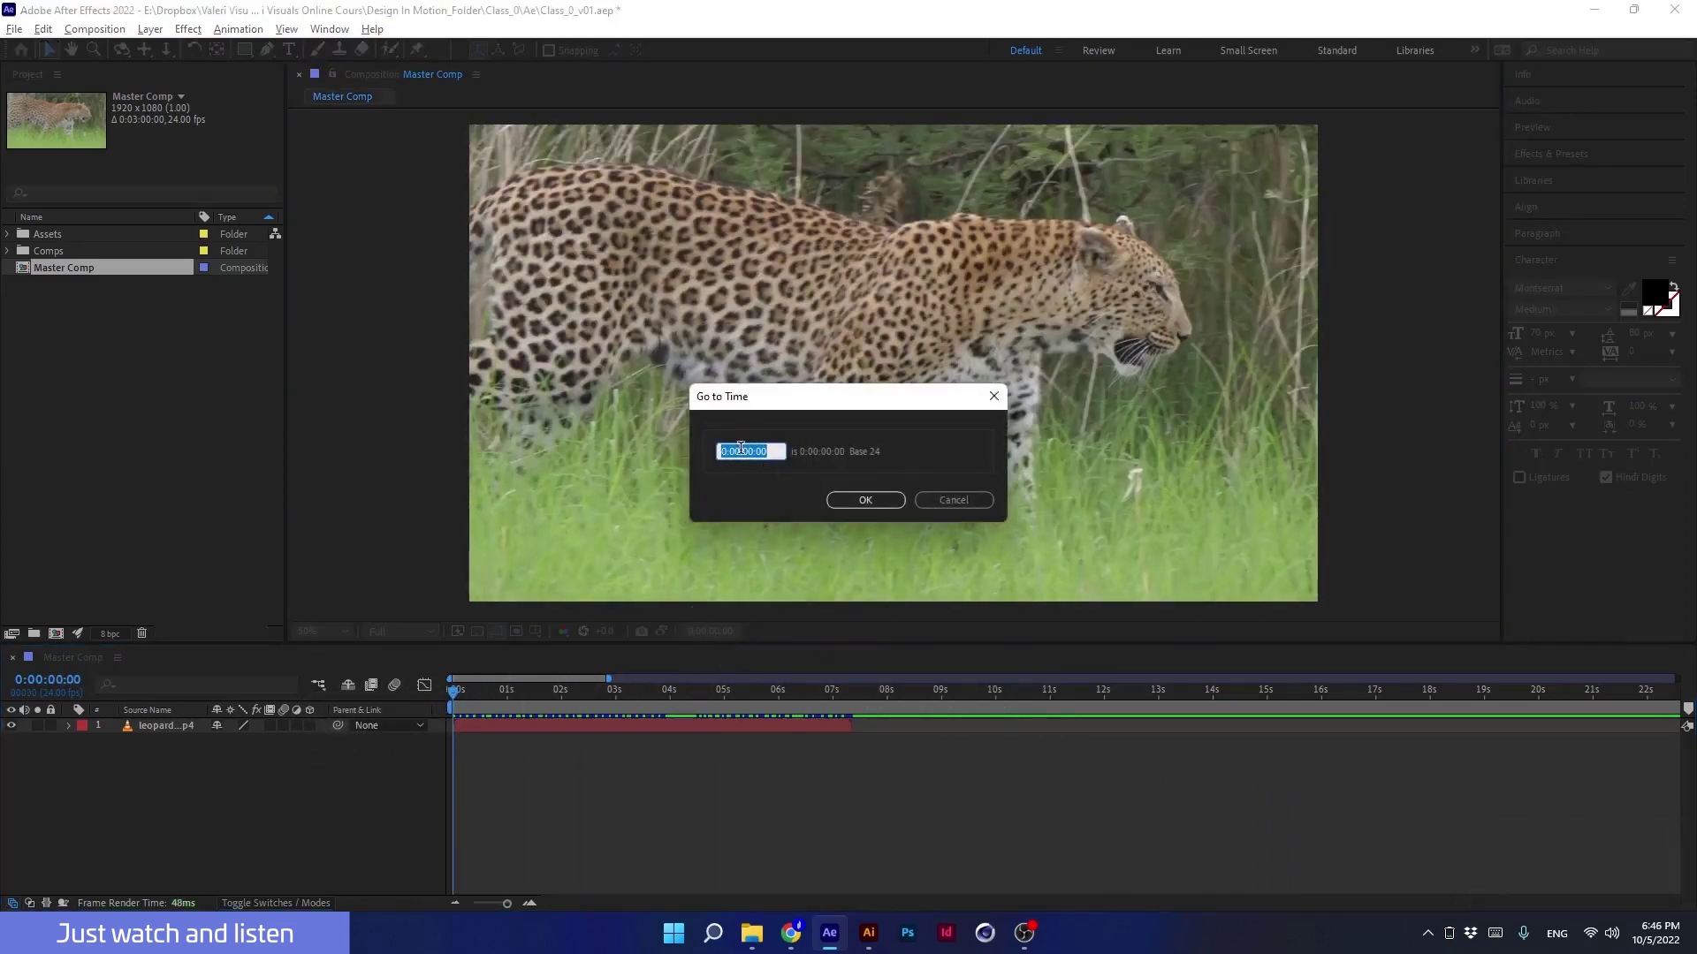
key("Right")
left_click(757, 455)
type("06")
left_click(865, 505)
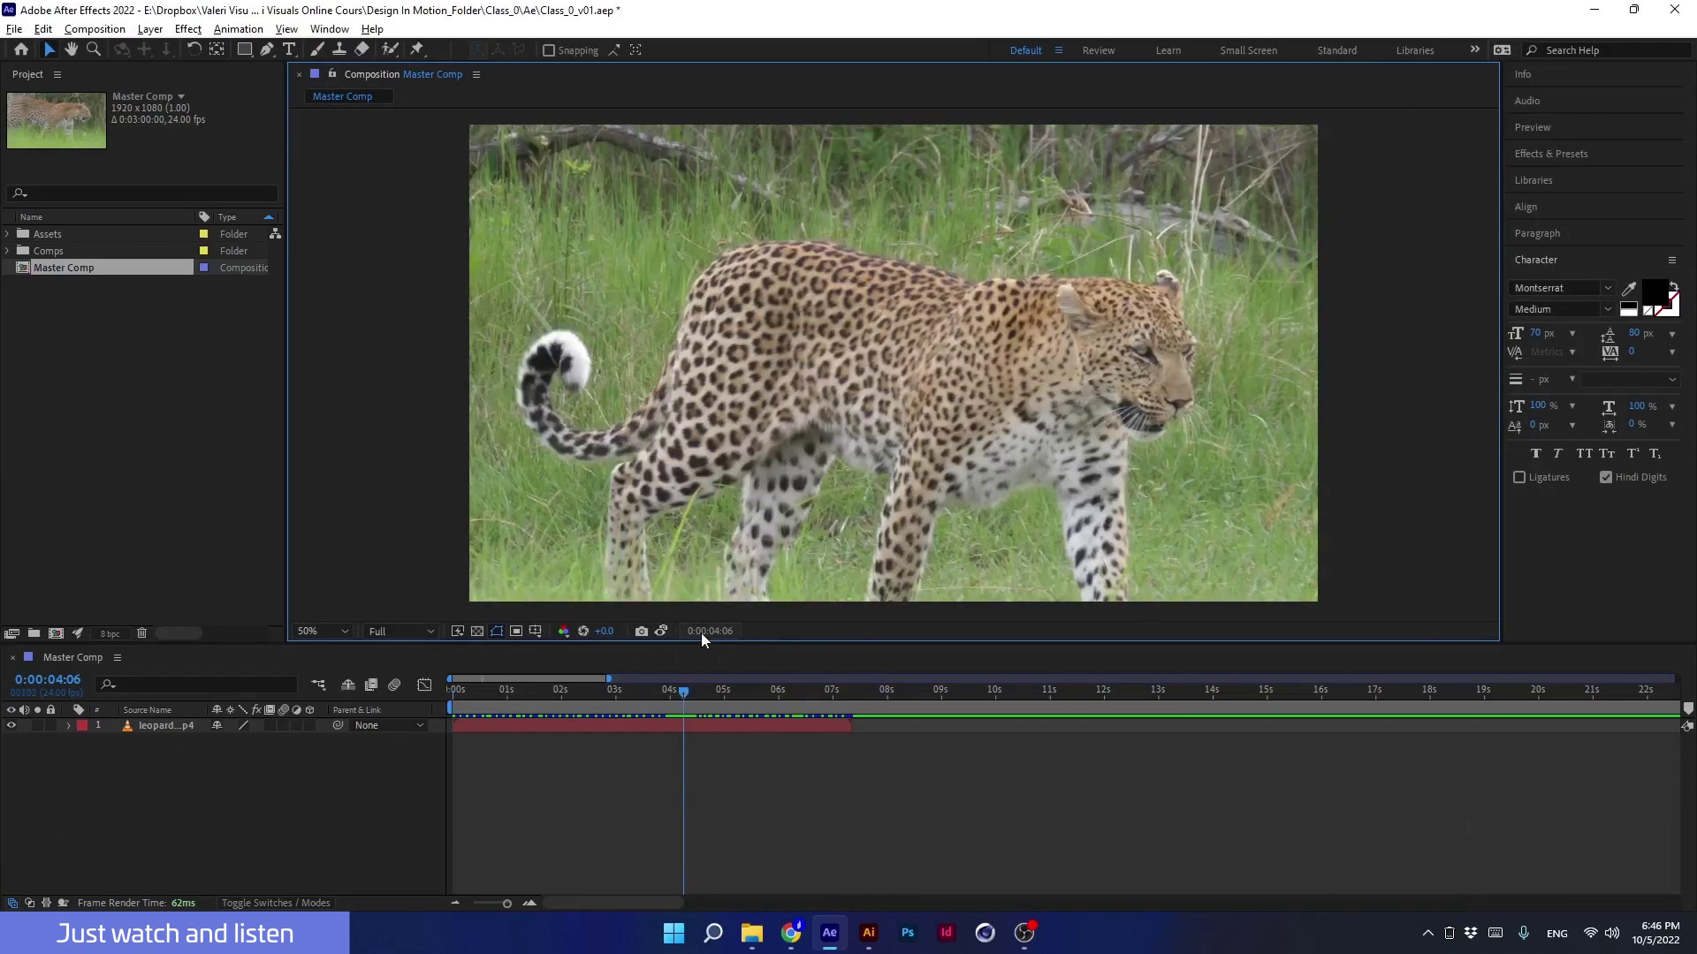
Enter 0 in Go to Time to send the leopard footage back to 0:00:00:00.
left_click(701, 633)
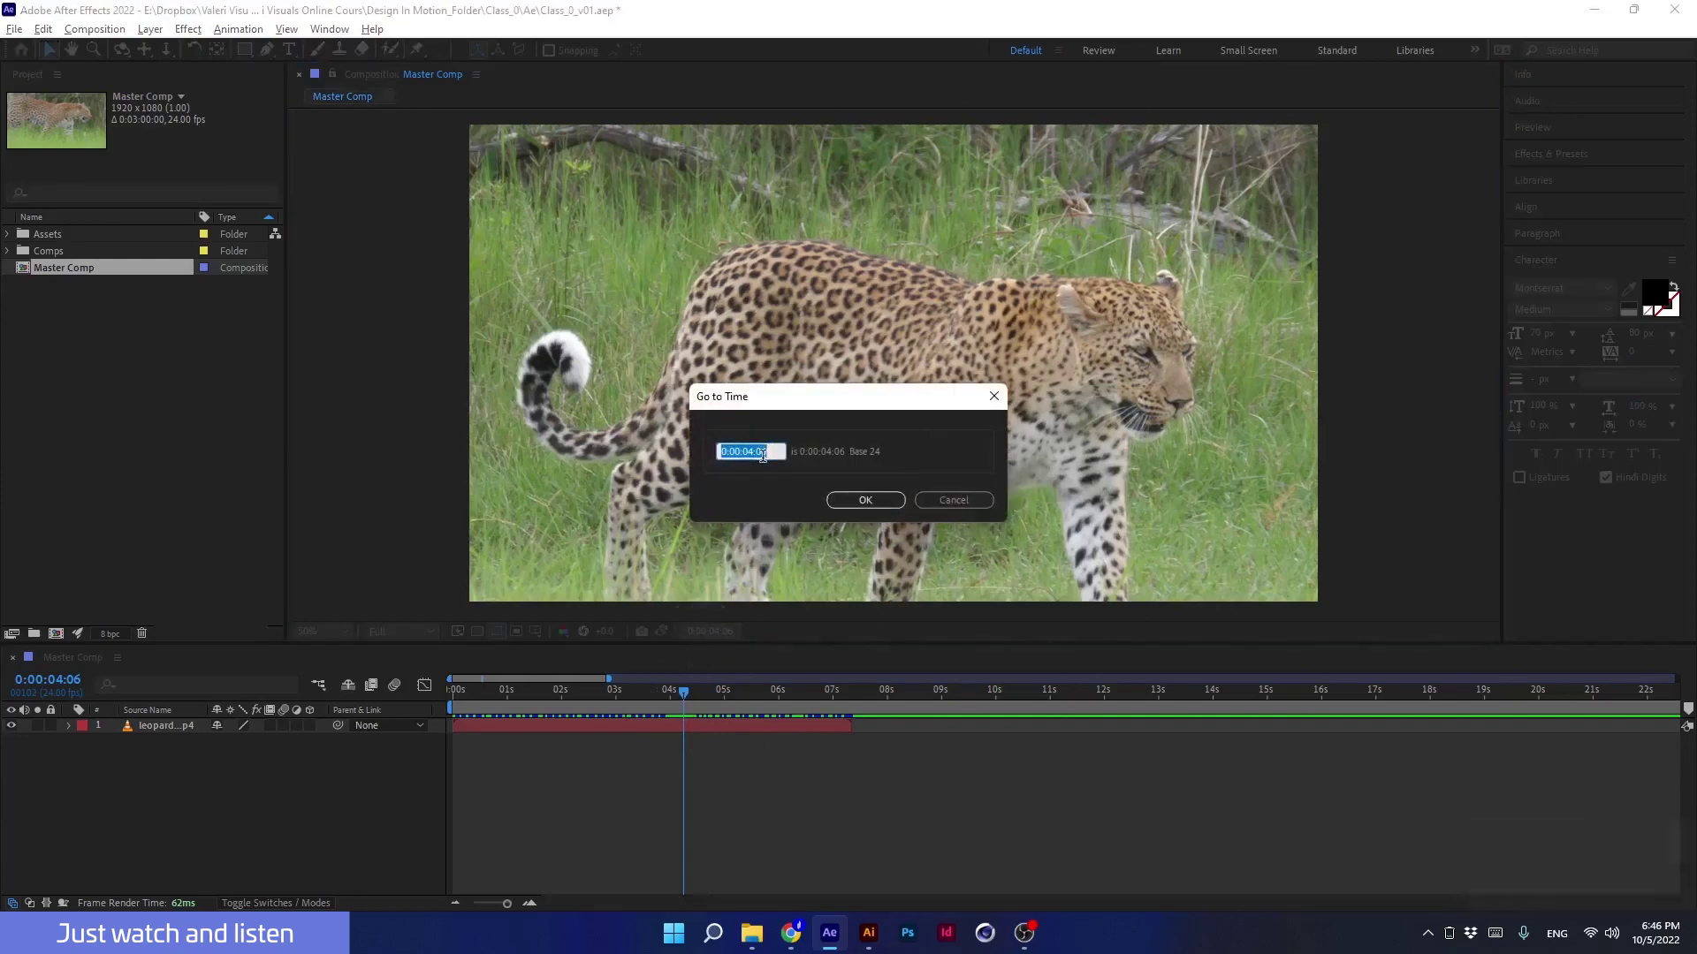
type("0")
key("Return")
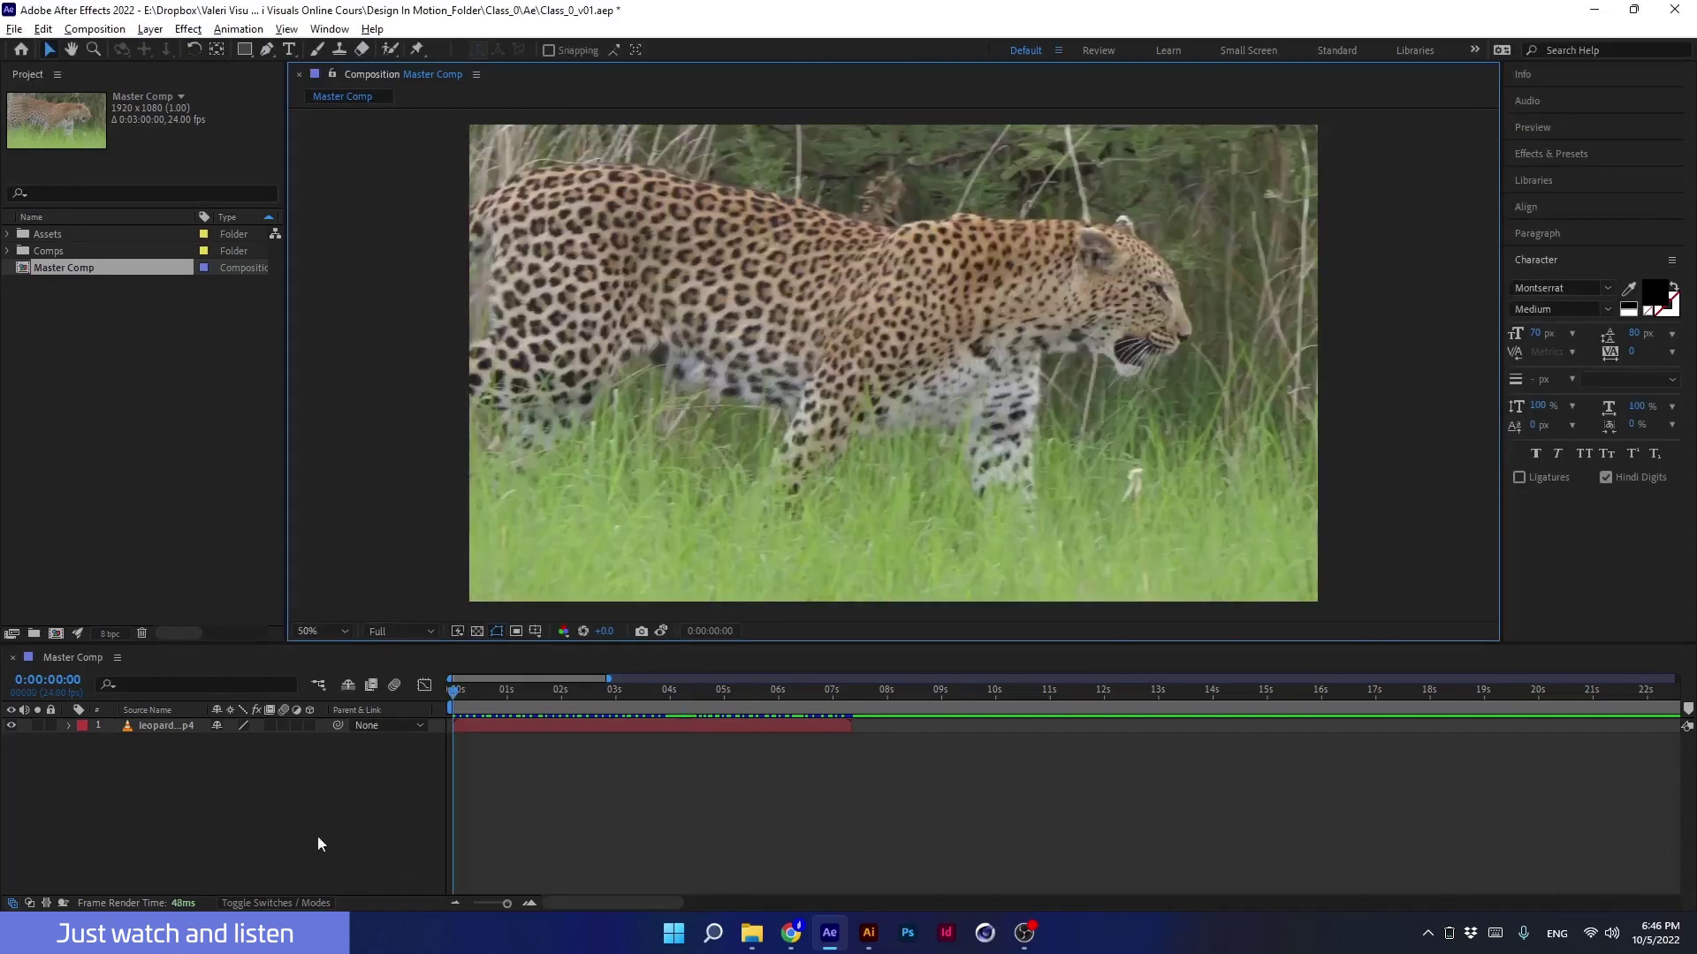